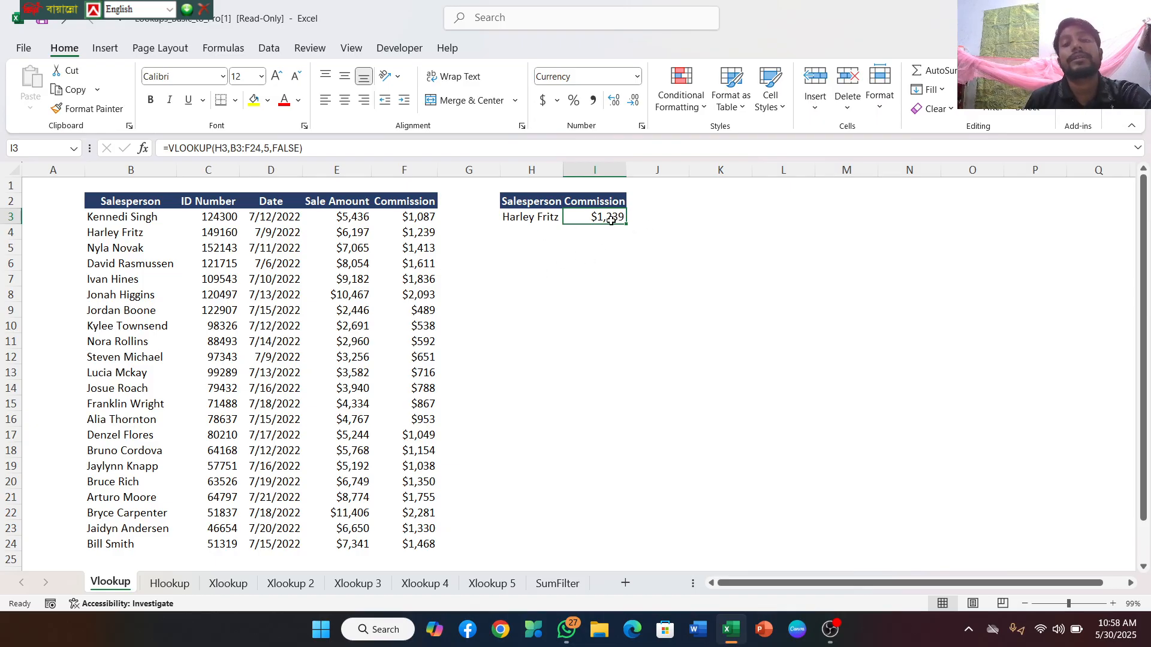
In cell I4, begin a VLOOKUP formula with H3 as the lookup value and B3:F24 as the table array
{"action": "double_click", "coordinate": [595, 234]}
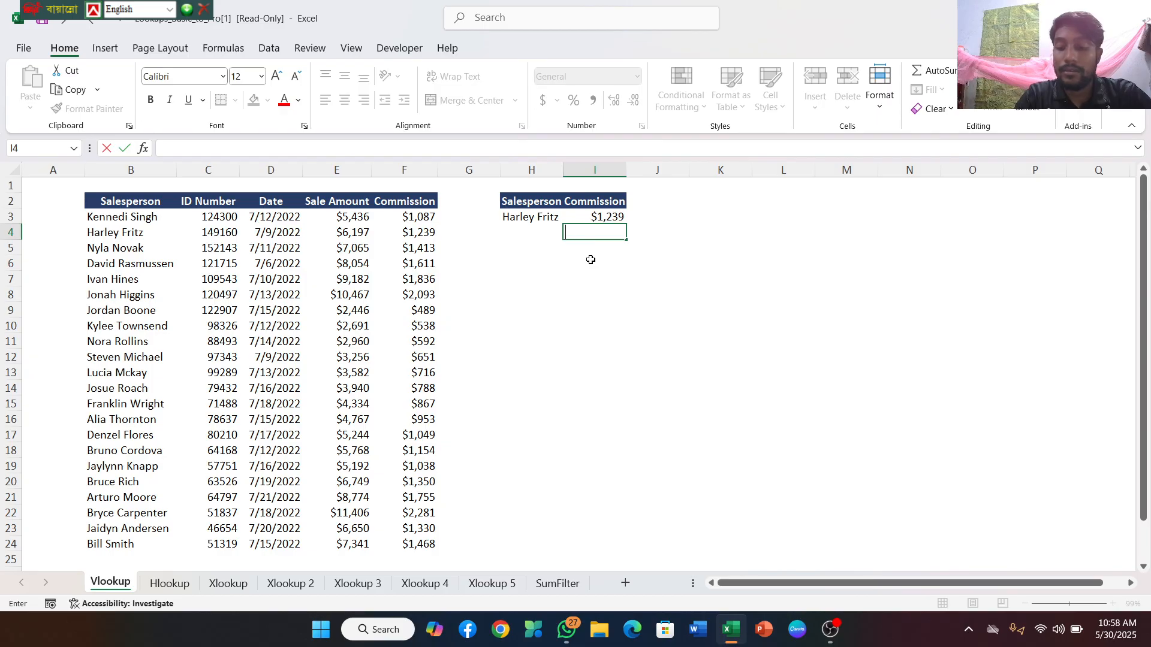
{"action": "type", "text": "=vl"}
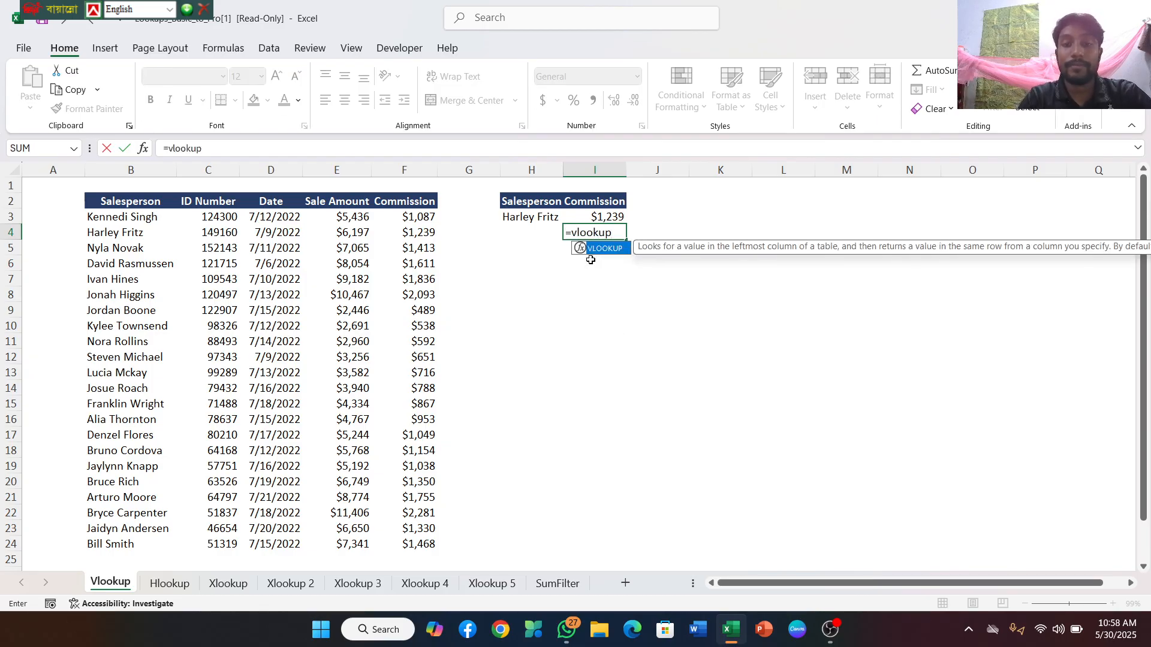
{"action": "type", "text": "ookup"}
{"action": "double_click", "coordinate": [616, 249]}
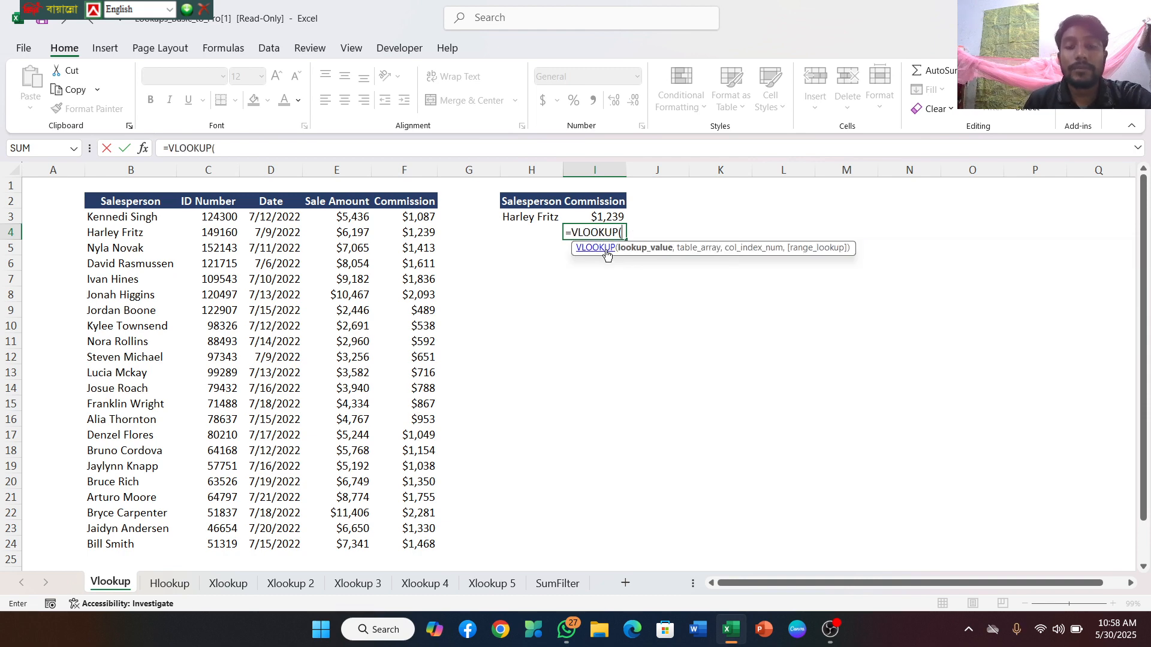
{"action": "left_click", "coordinate": [534, 222]}
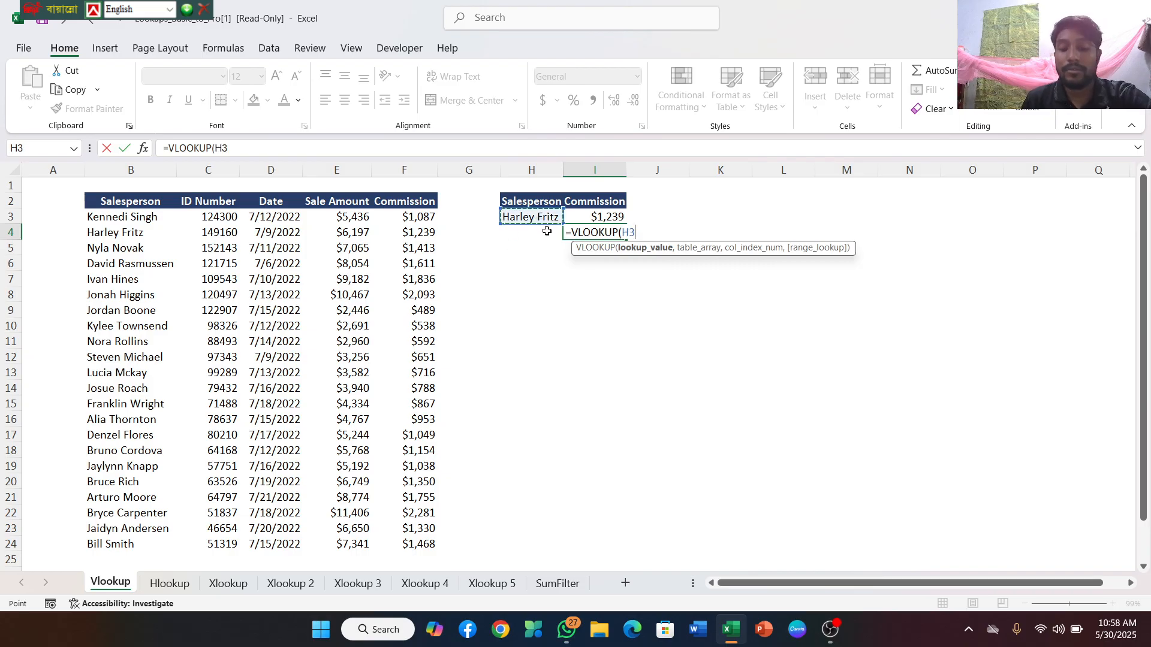
{"action": "type", "text": ","}
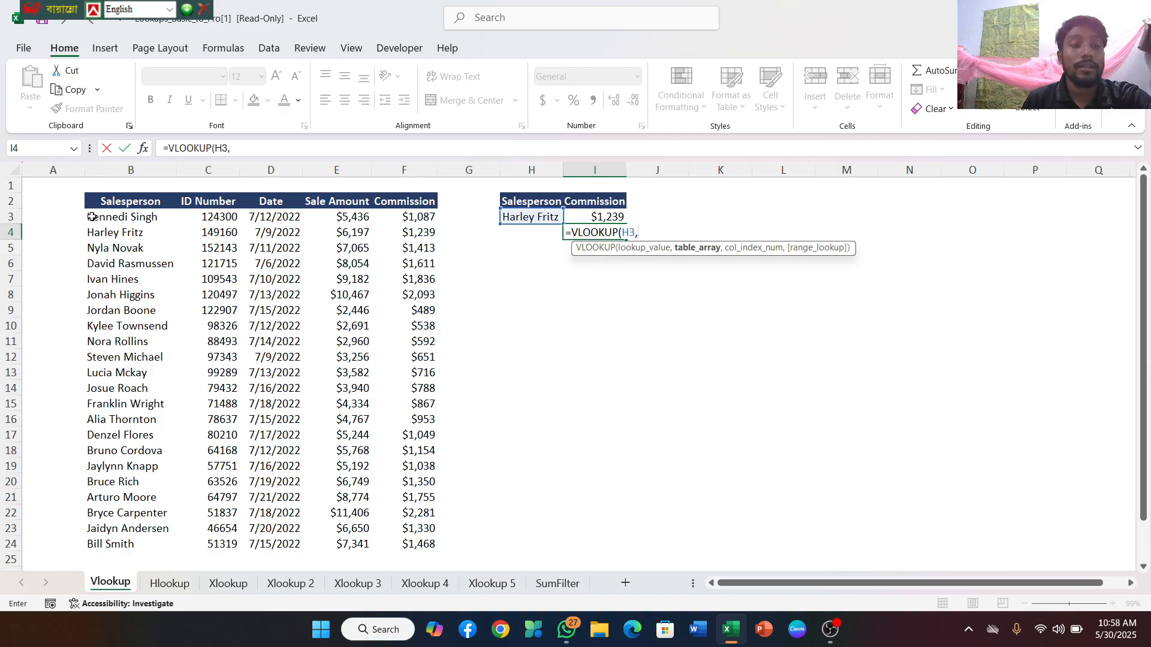
{"action": "left_click_drag", "start_coordinate": [91, 217], "coordinate": [434, 546]}
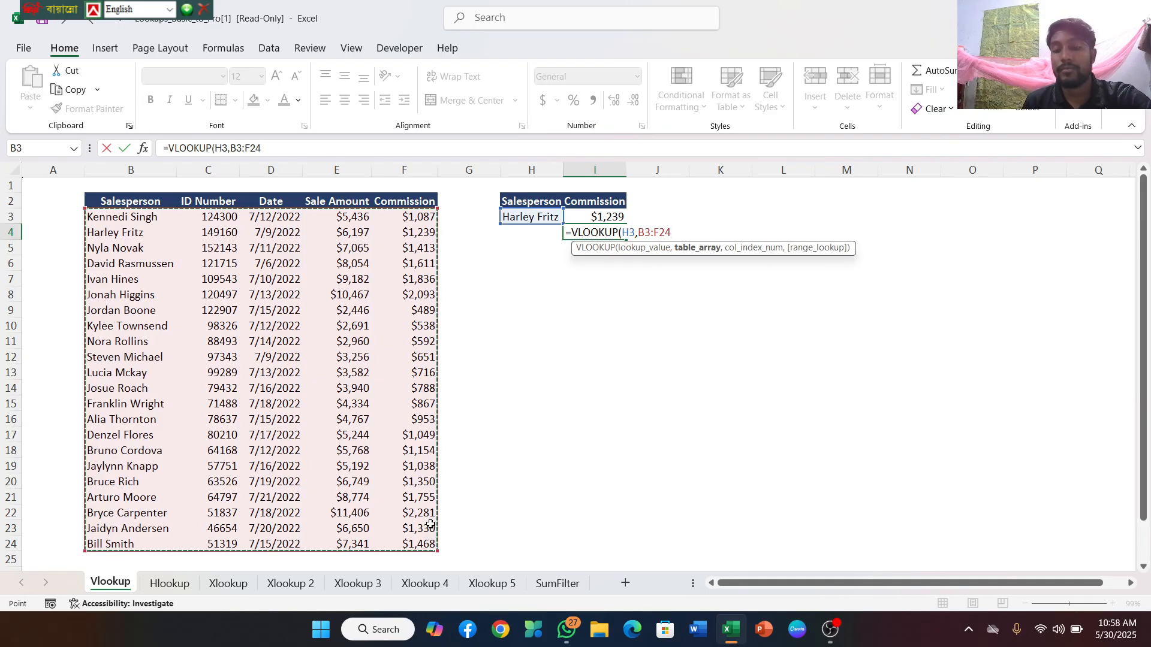
Complete the VLOOKUP in I4 with column index 5 and FALSE for an exact match
{"action": "type", "text": ",5"}
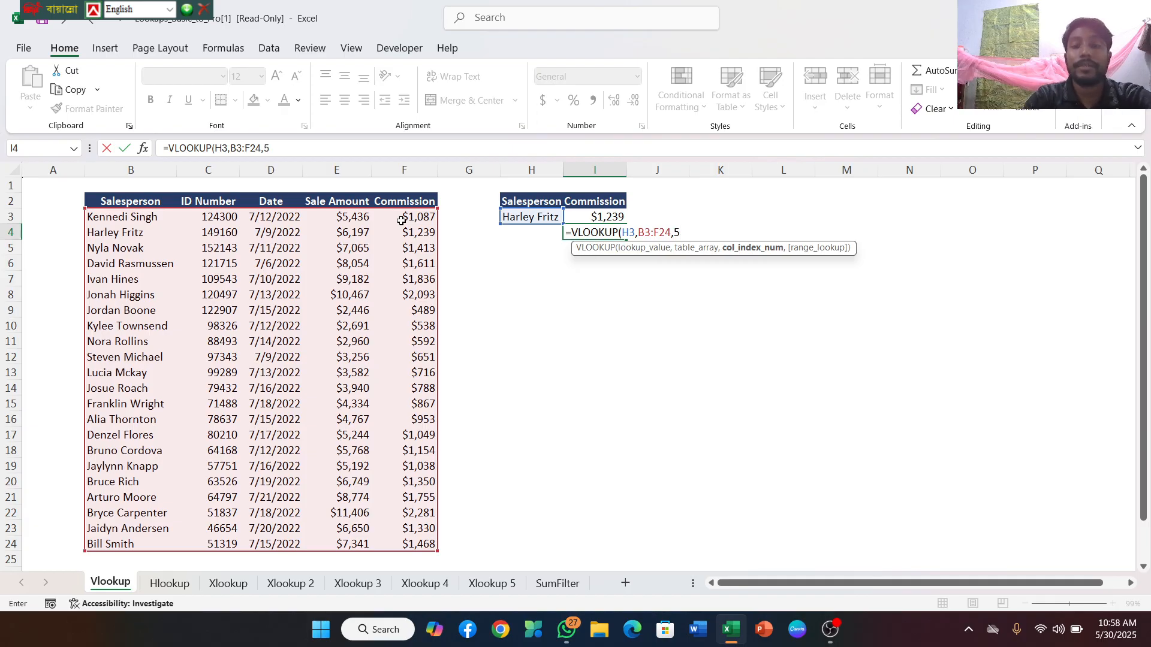
{"action": "type", "text": ","}
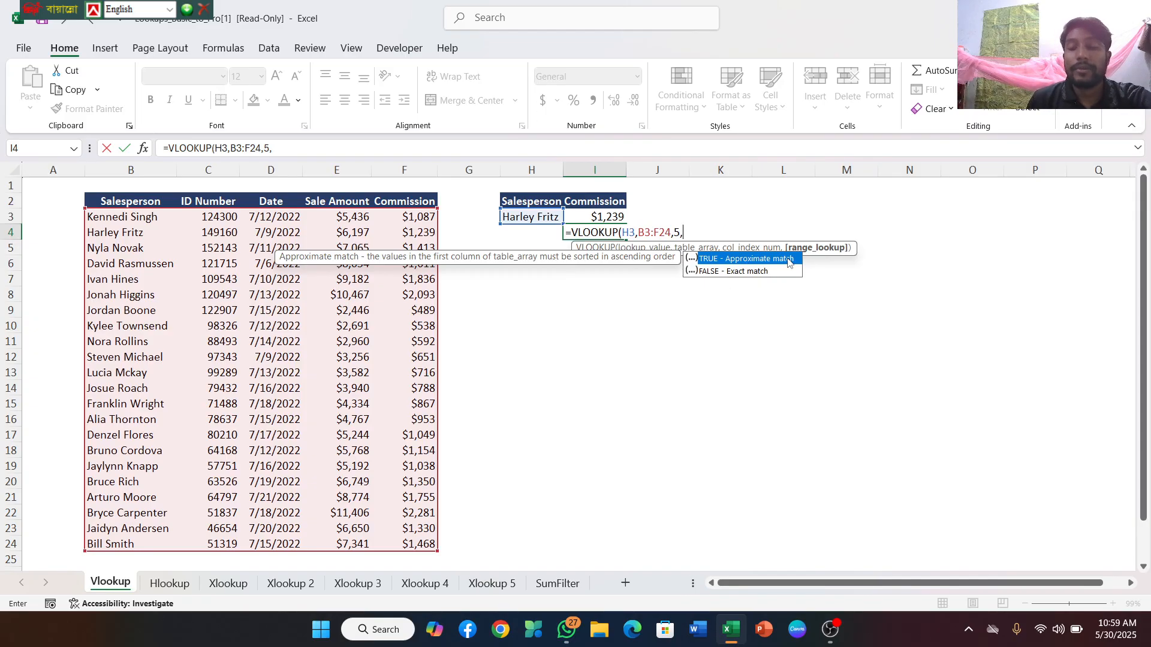
{"action": "left_click", "coordinate": [732, 272]}
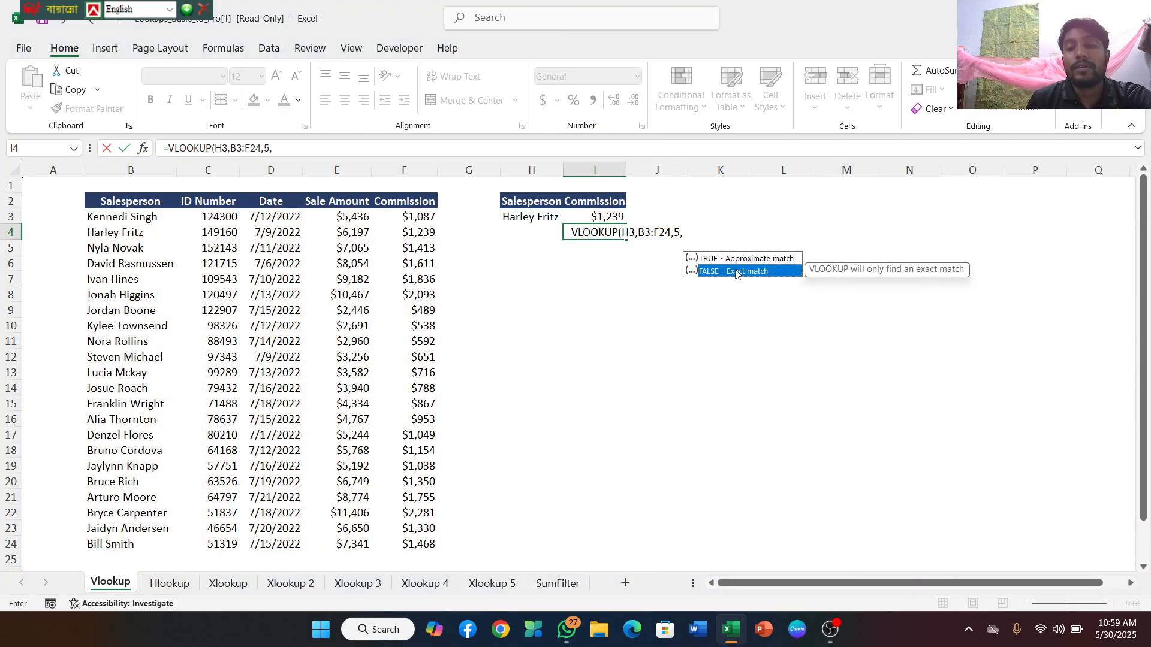
{"action": "double_click", "coordinate": [736, 273]}
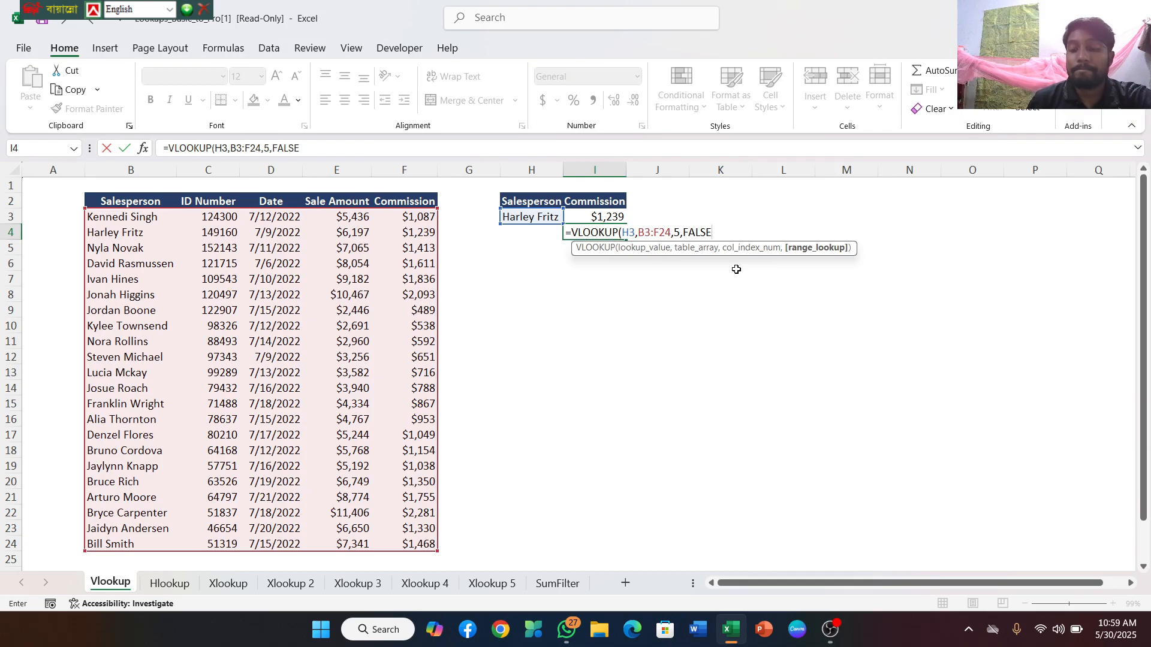
{"action": "type", "text": ")"}
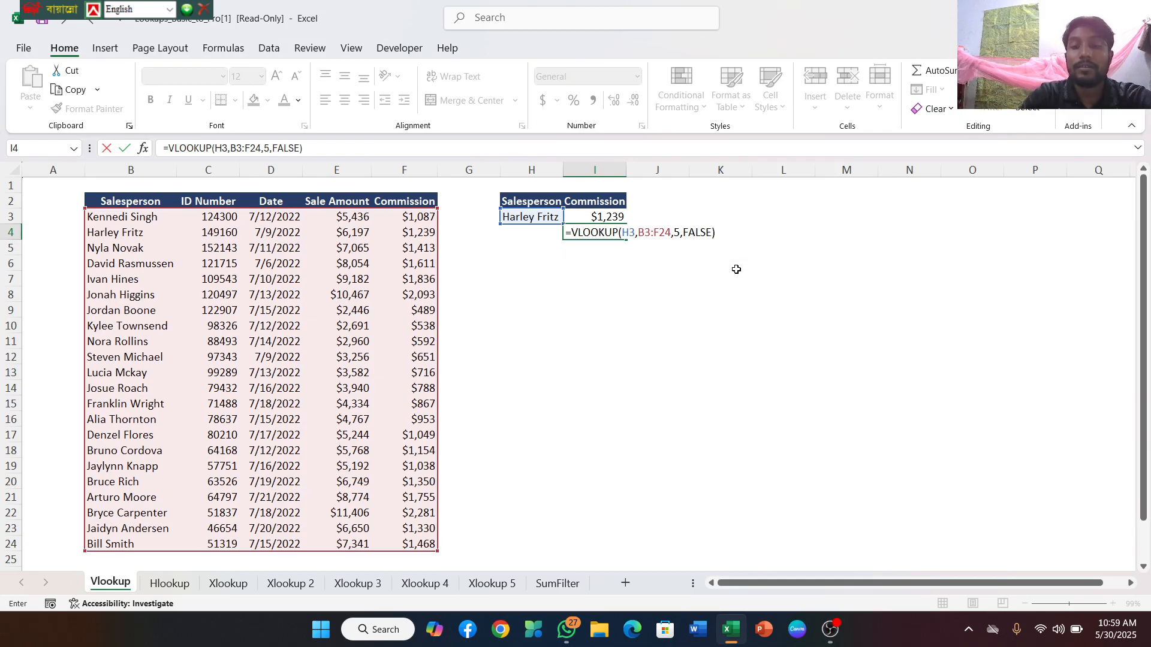
{"action": "key", "text": "Return"}
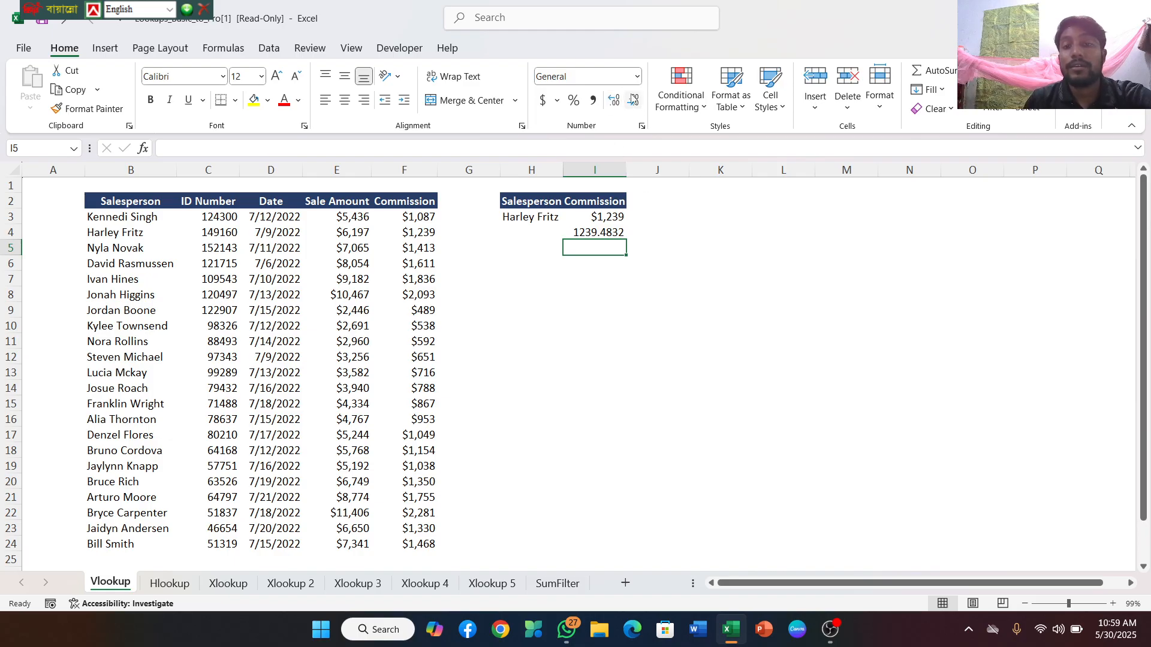
Reduce the lookup result in I4 to a plain number without decimal places
{"action": "left_click", "coordinate": [631, 101]}
{"action": "left_click", "coordinate": [632, 101]}
{"action": "left_click", "coordinate": [580, 234]}
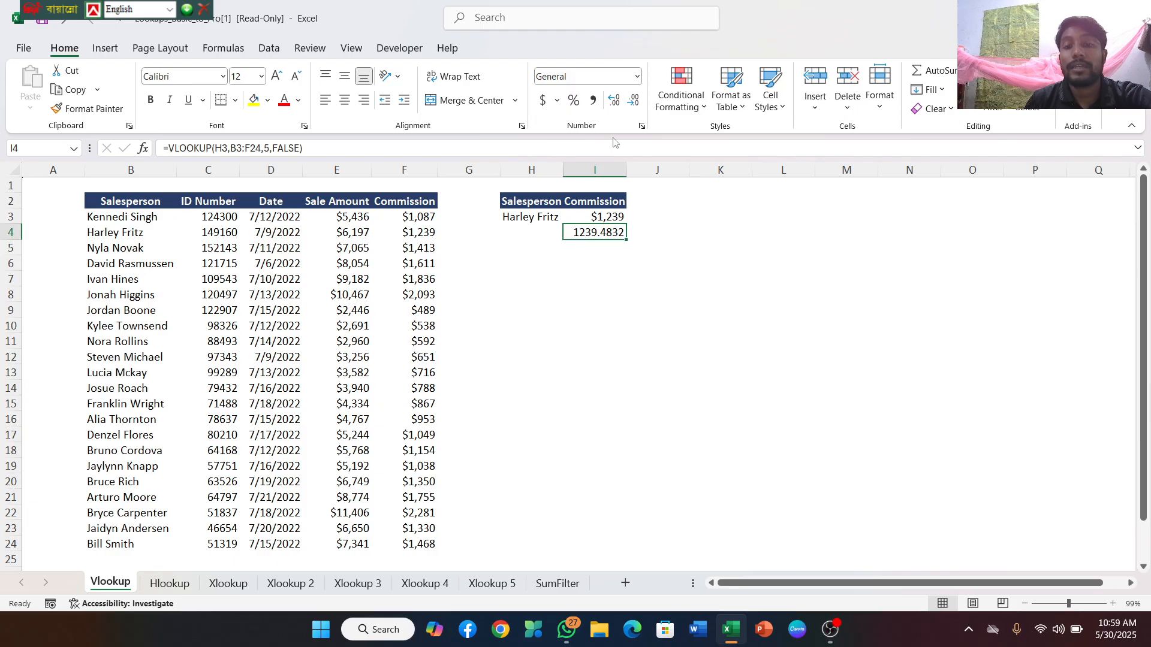
{"action": "left_click", "coordinate": [634, 103]}
{"action": "left_click", "coordinate": [634, 103]}
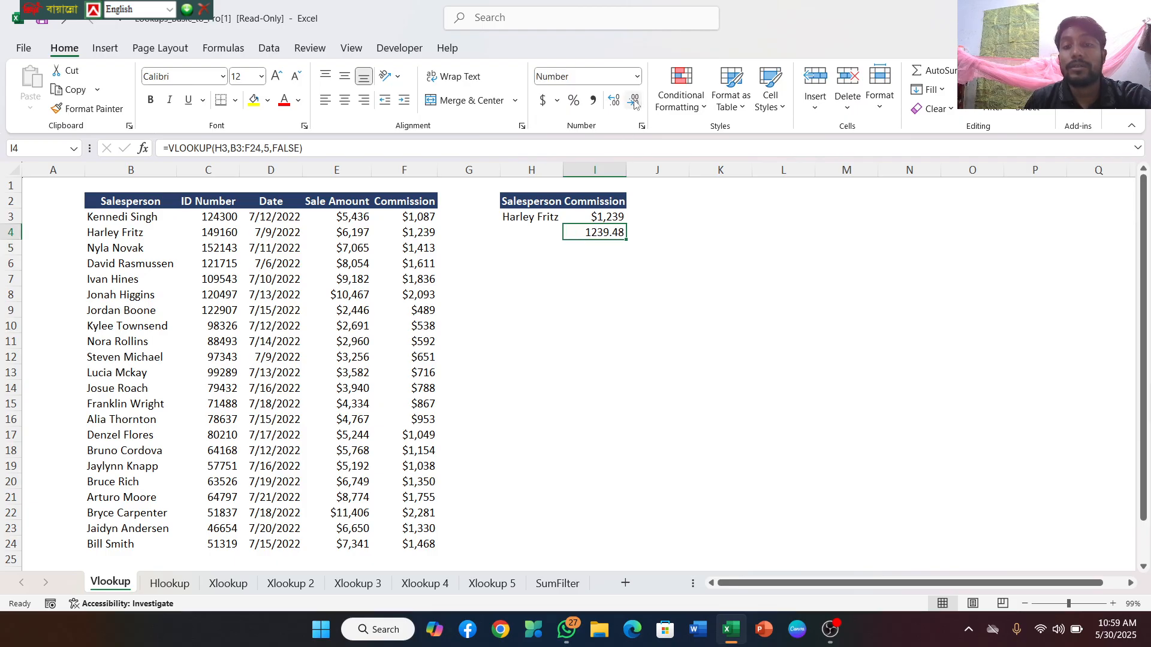
{"action": "left_click", "coordinate": [634, 103]}
{"action": "left_click", "coordinate": [634, 103]}
{"action": "left_click", "coordinate": [611, 102]}
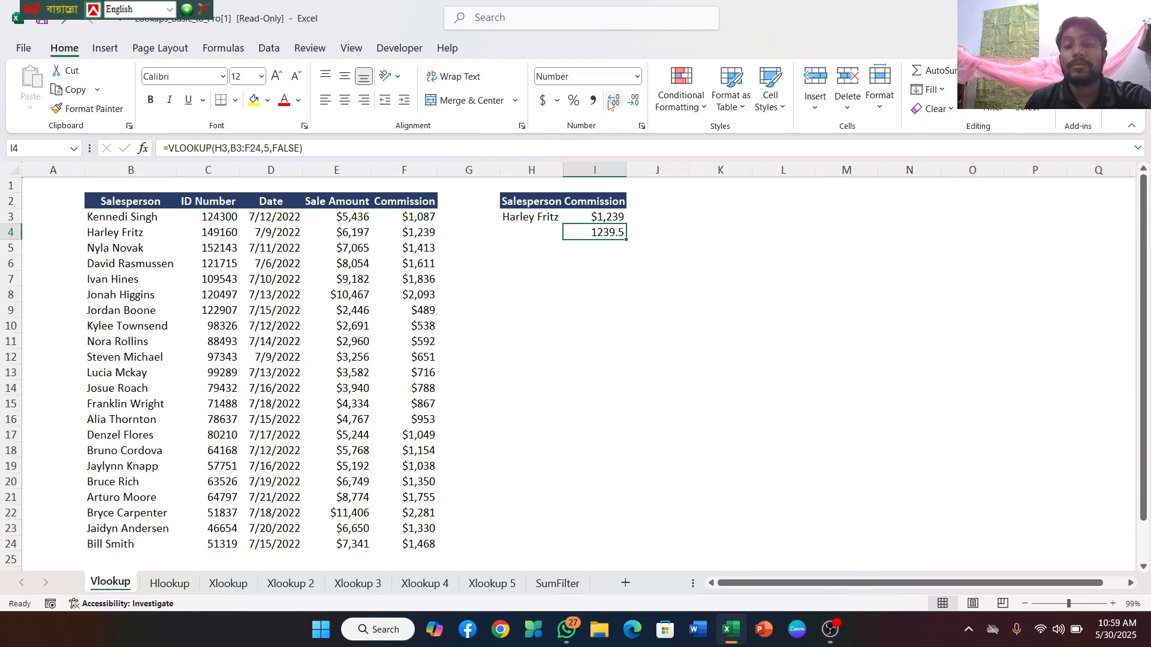
{"action": "left_click", "coordinate": [611, 102]}
{"action": "left_click", "coordinate": [635, 103]}
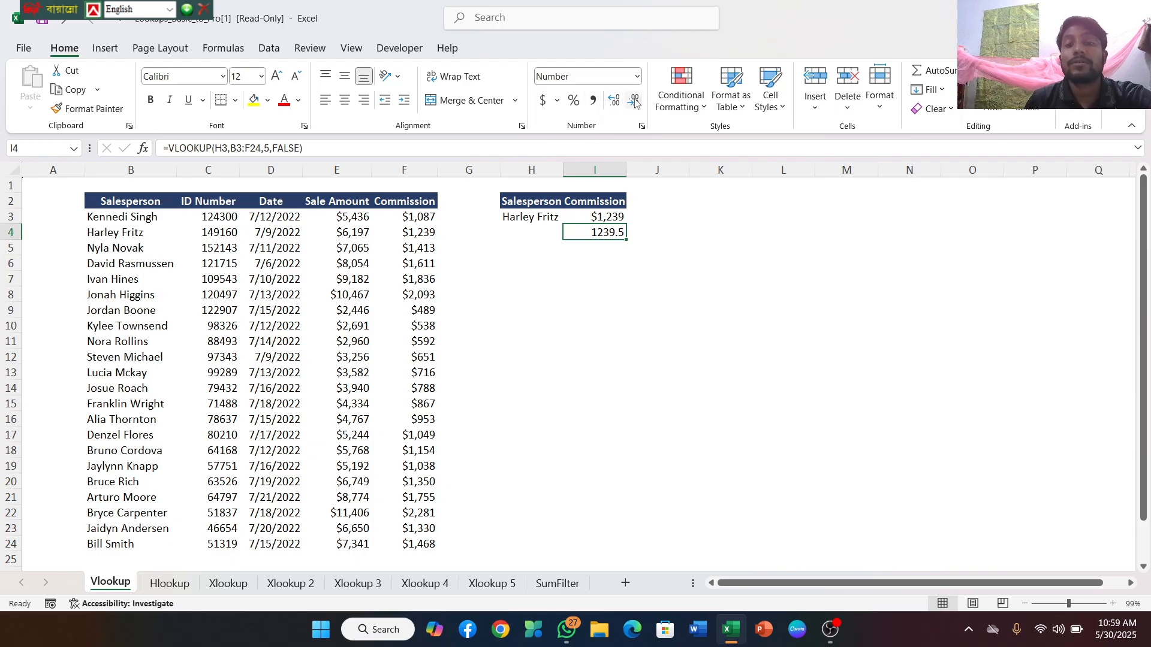
{"action": "left_click", "coordinate": [634, 103]}
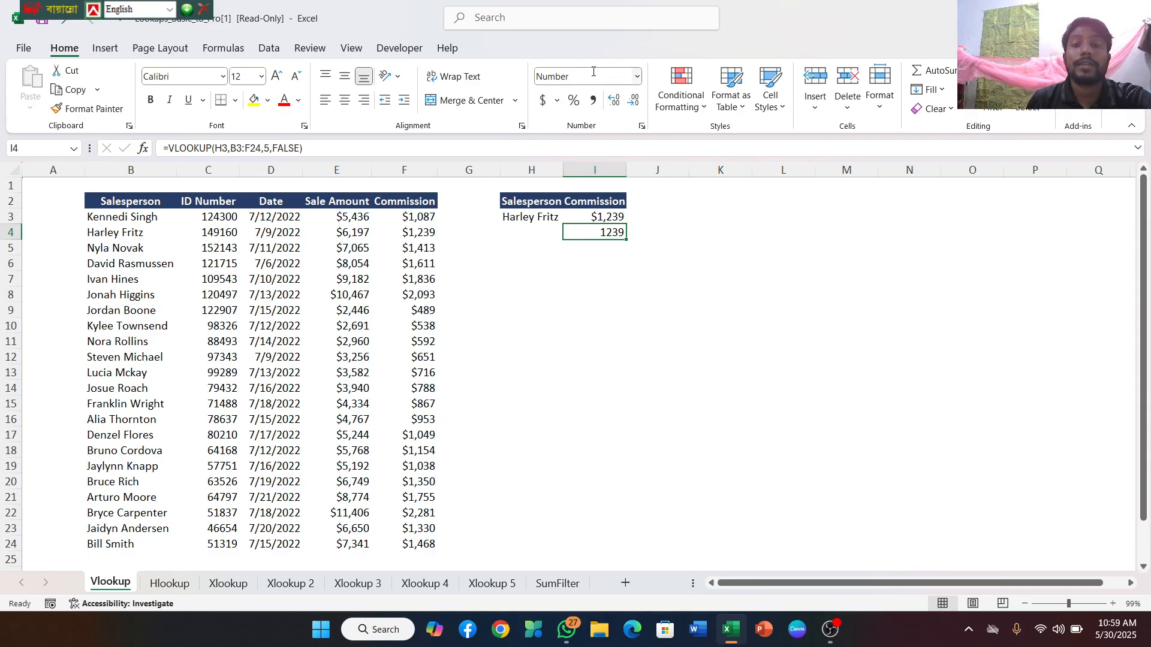
Format I4 as English (United States) dollar accounting with no decimal places
{"action": "left_click", "coordinate": [558, 102]}
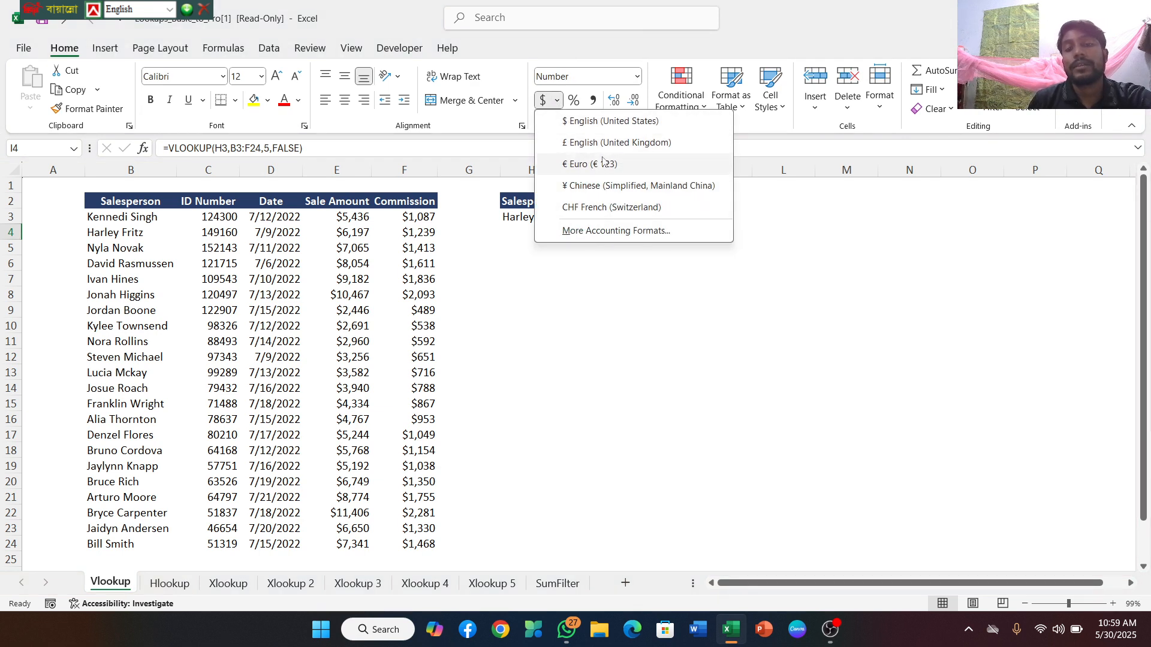
{"action": "left_click", "coordinate": [584, 122]}
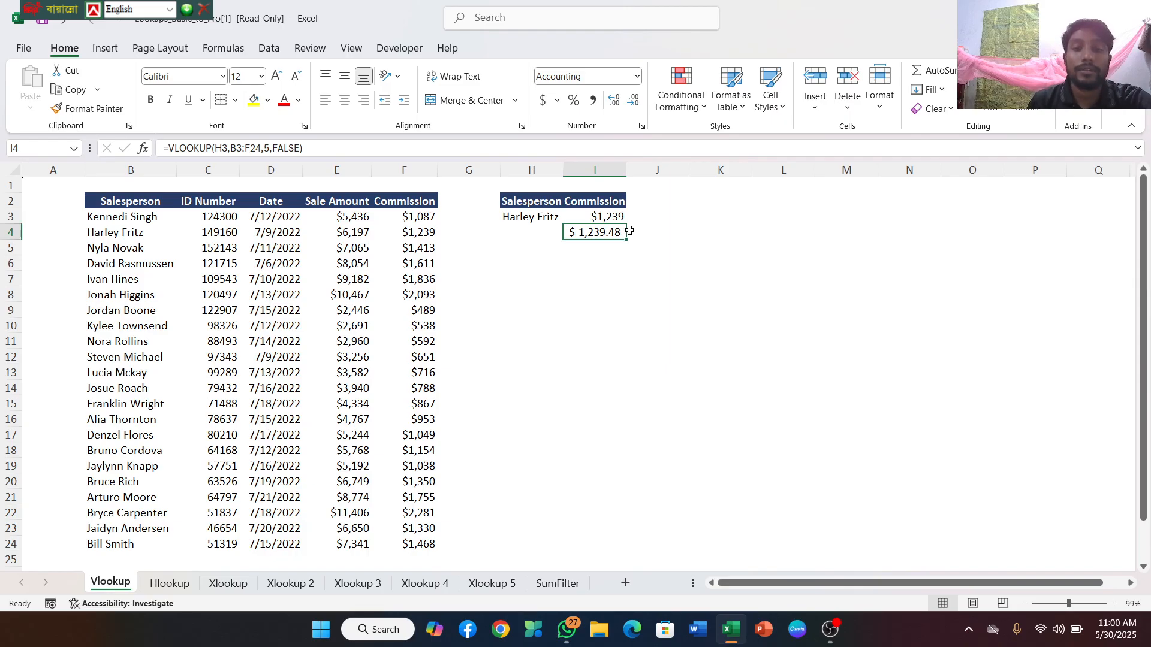
{"action": "left_click", "coordinate": [633, 103]}
{"action": "left_click", "coordinate": [634, 103]}
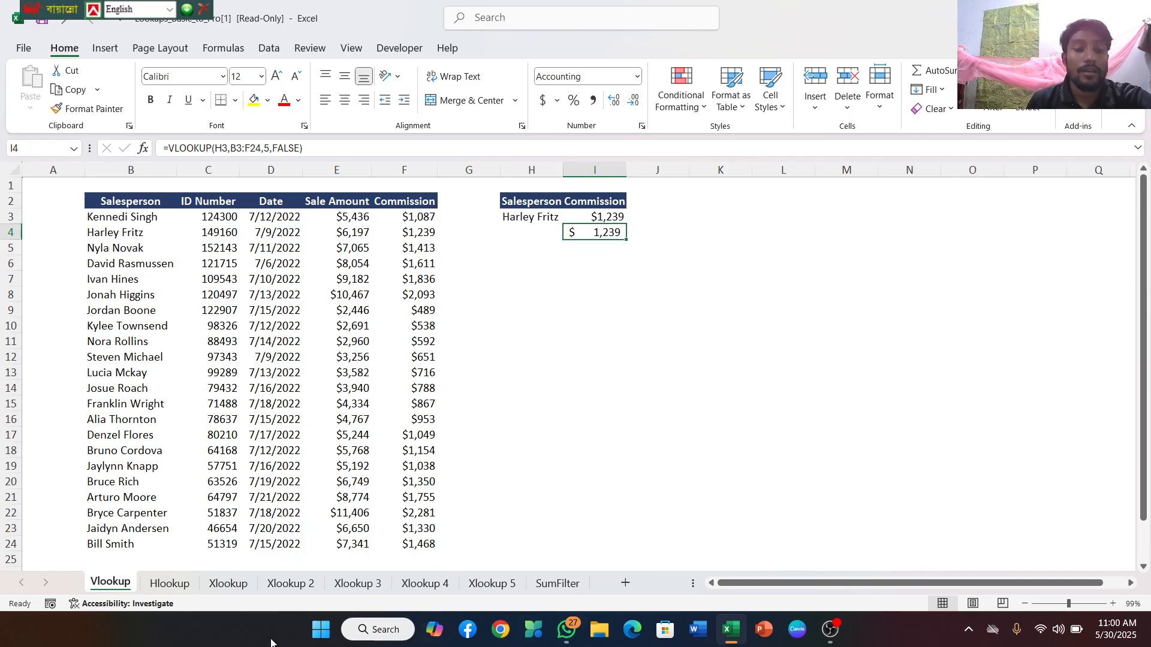
Go to the Hlookup sheet and select cell C10, directly below the existing commission result
{"action": "left_click", "coordinate": [171, 584]}
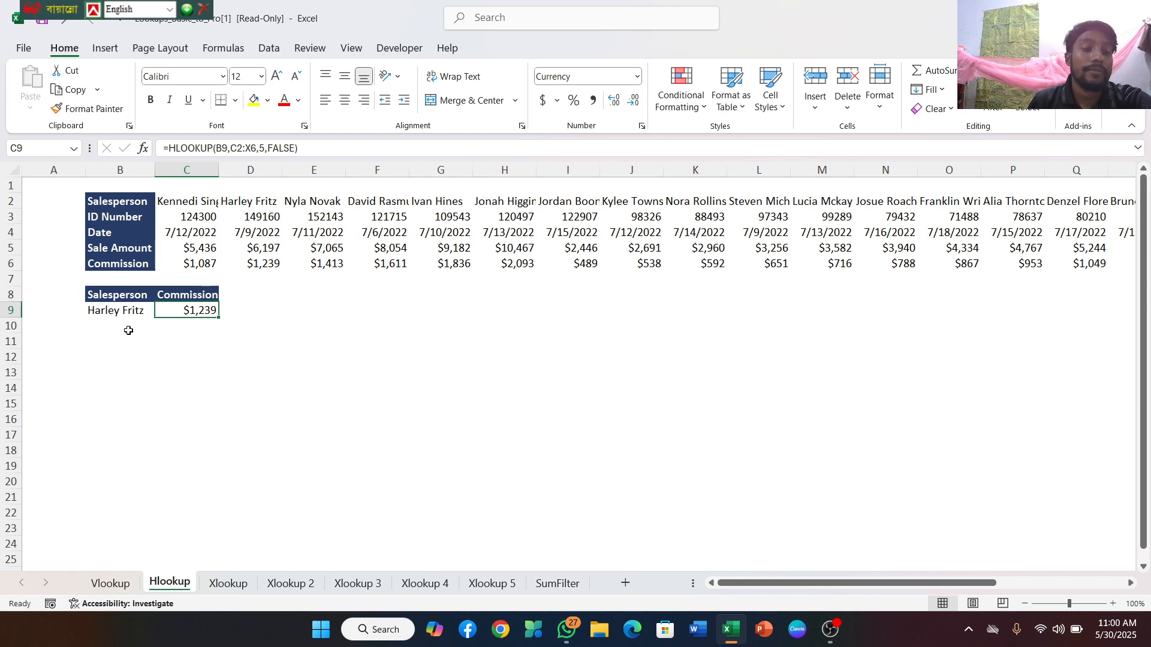
{"action": "left_click", "coordinate": [181, 325]}
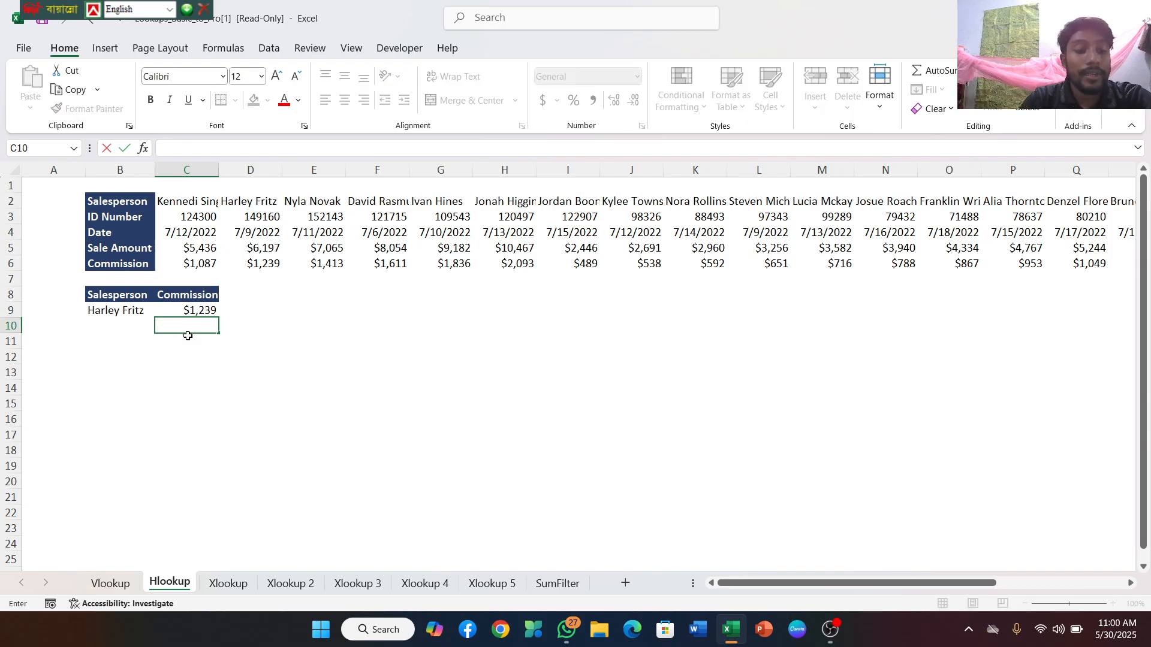
{"action": "type", "text": "="}
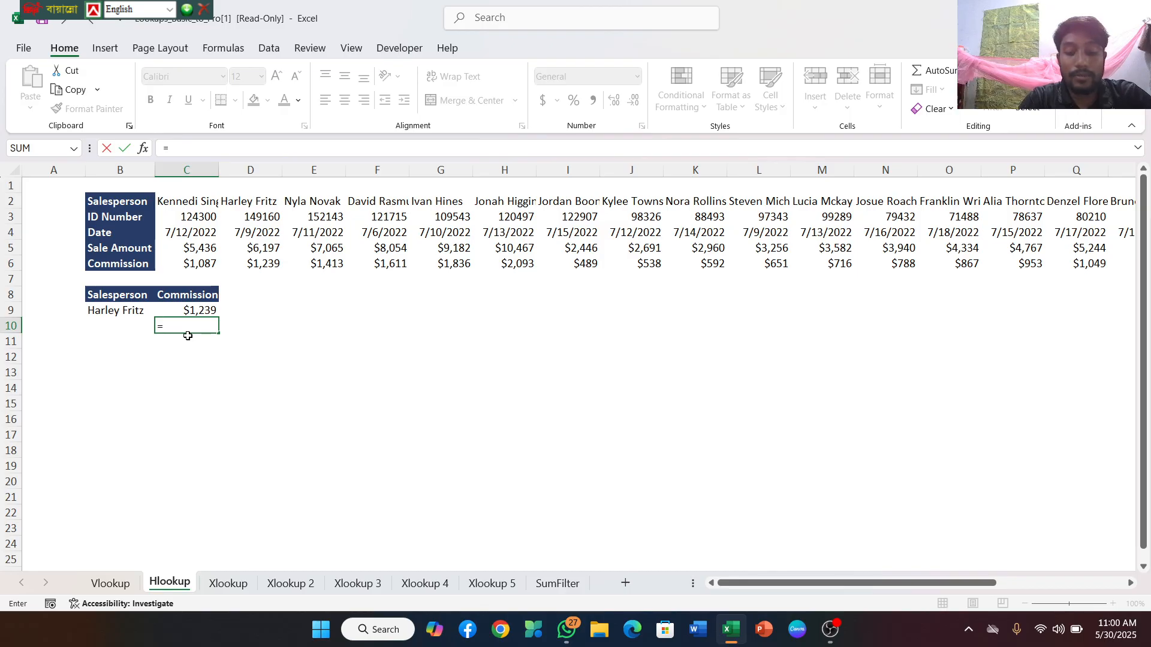
{"action": "type", "text": "h"}
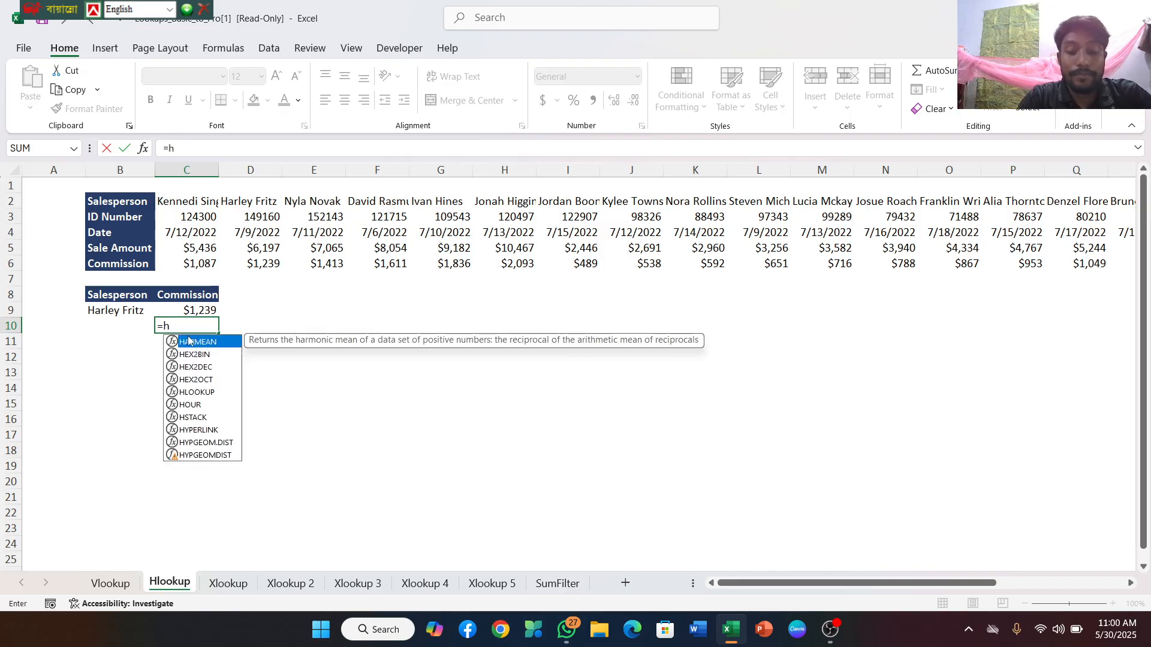
{"action": "type", "text": "look"}
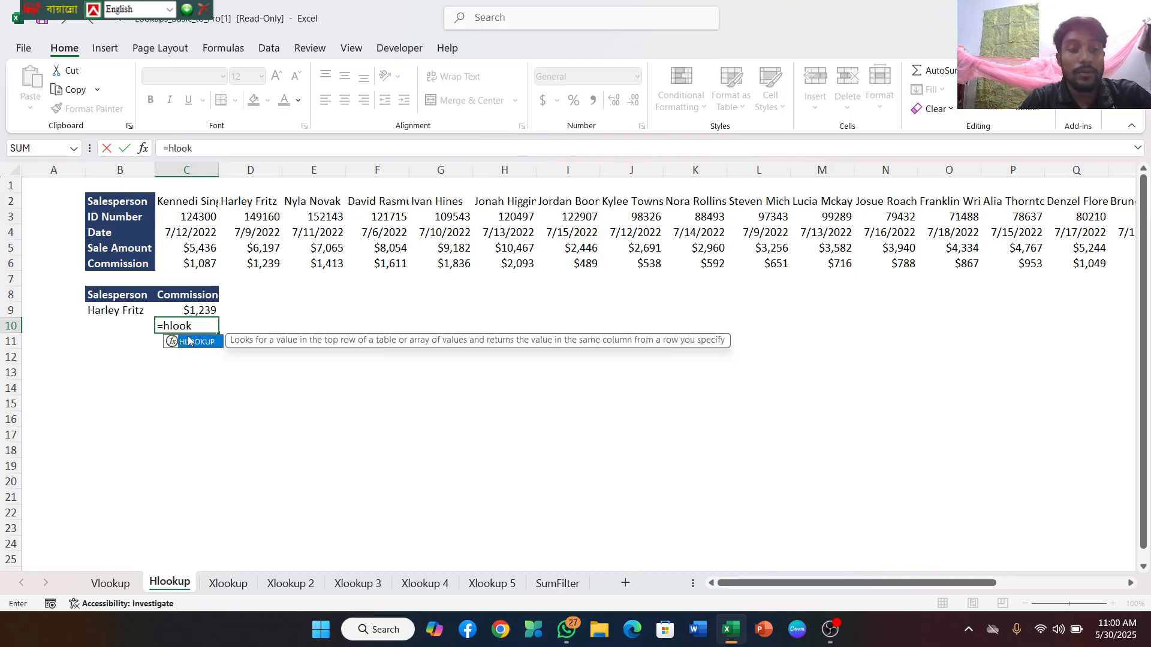
{"action": "left_click", "coordinate": [205, 333]}
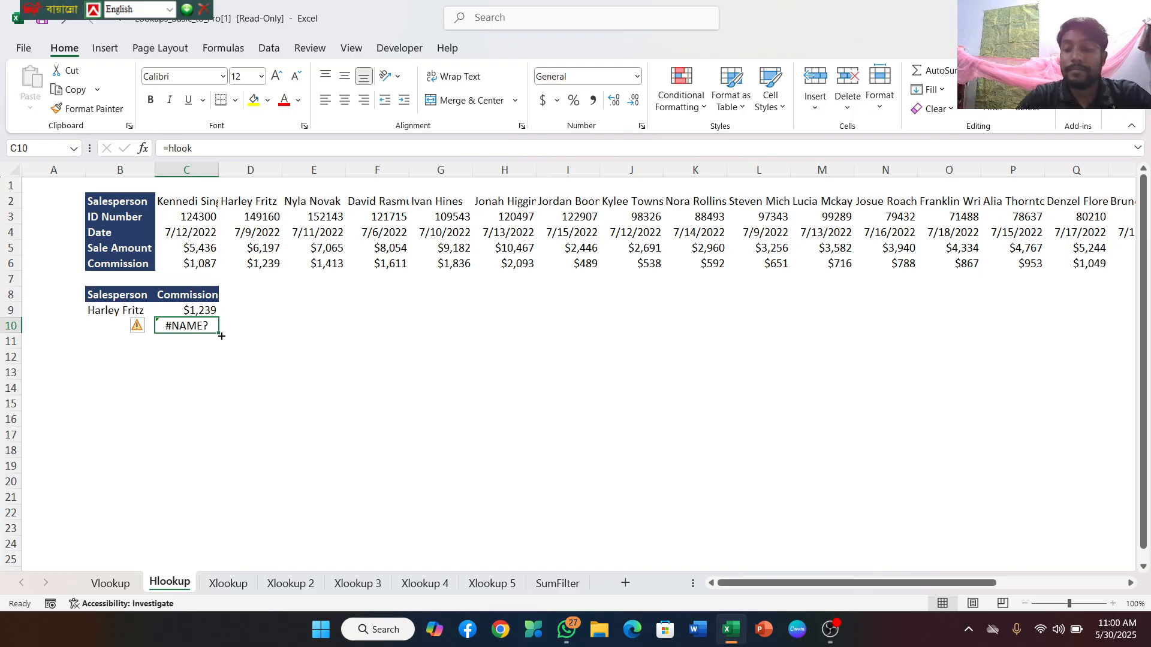
{"action": "key", "text": "BackSpace"}
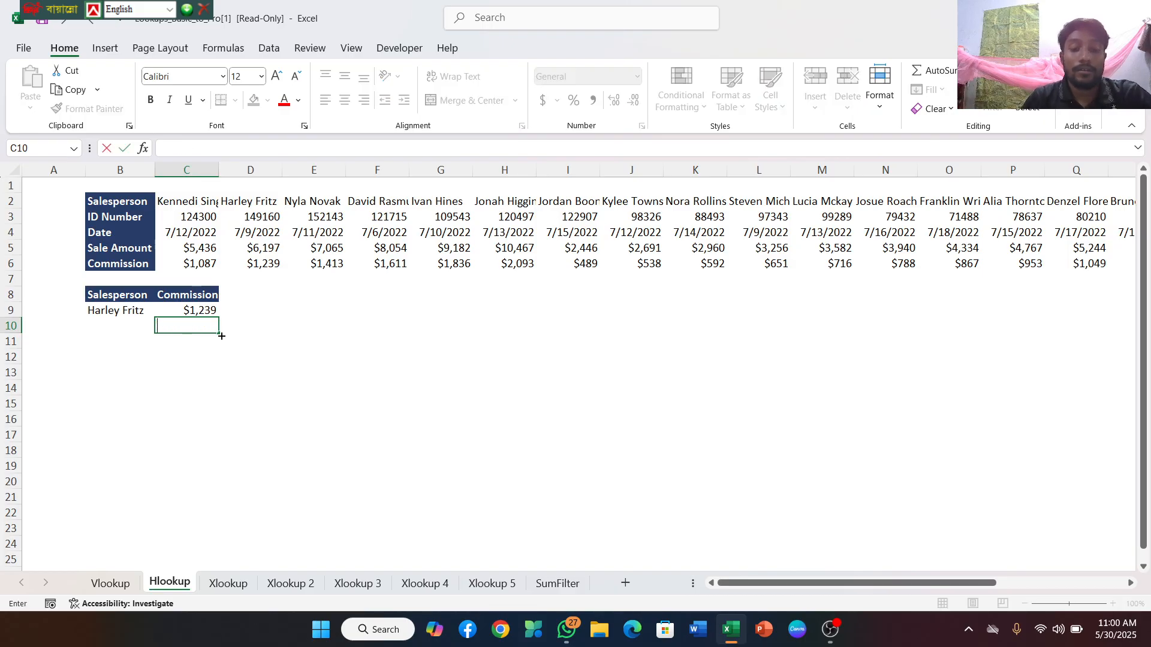
In C10, begin an HLOOKUP formula with B9 as the lookup value and C2:X6 as the table array
{"action": "type", "text": "=hlook"}
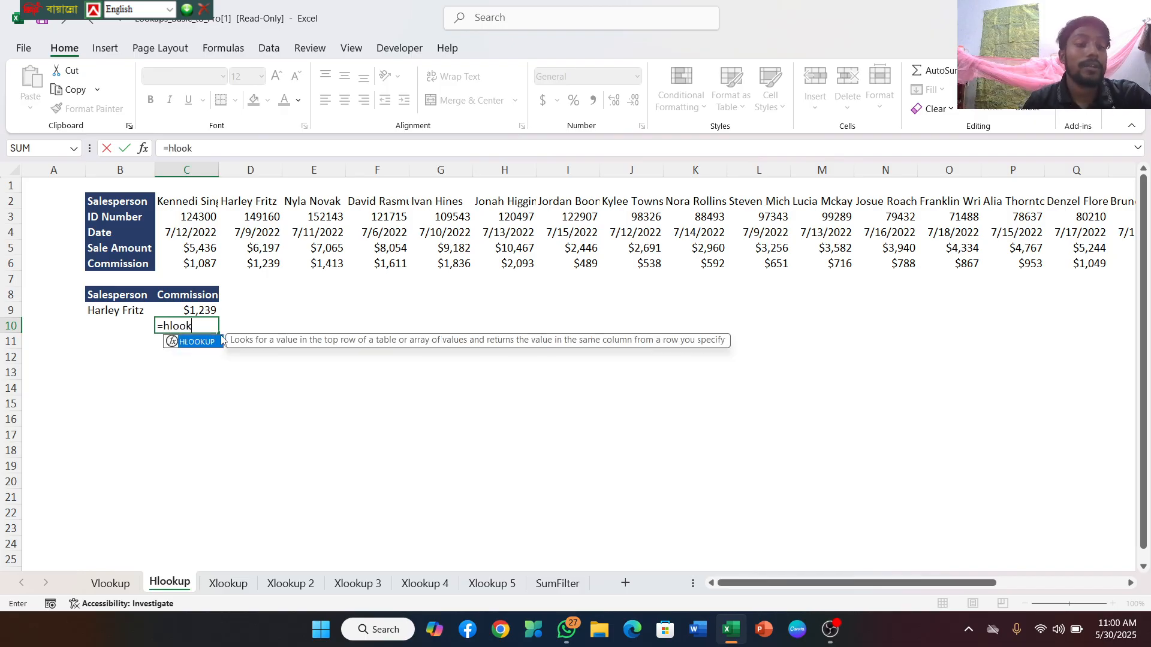
{"action": "double_click", "coordinate": [204, 347]}
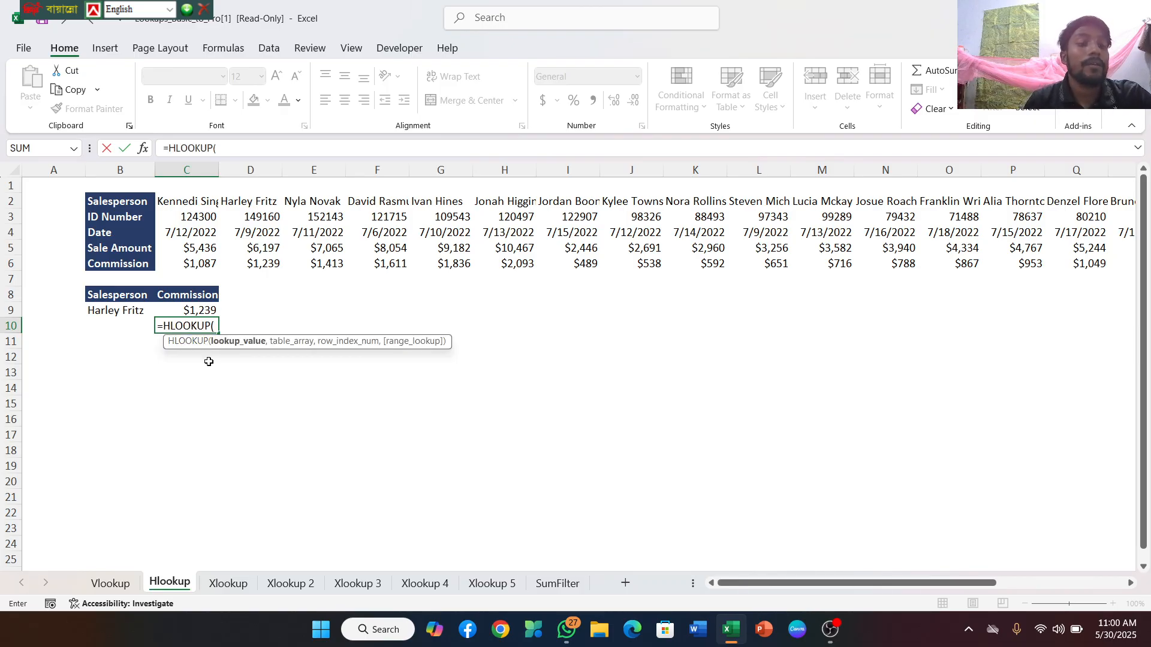
{"action": "left_click", "coordinate": [124, 313]}
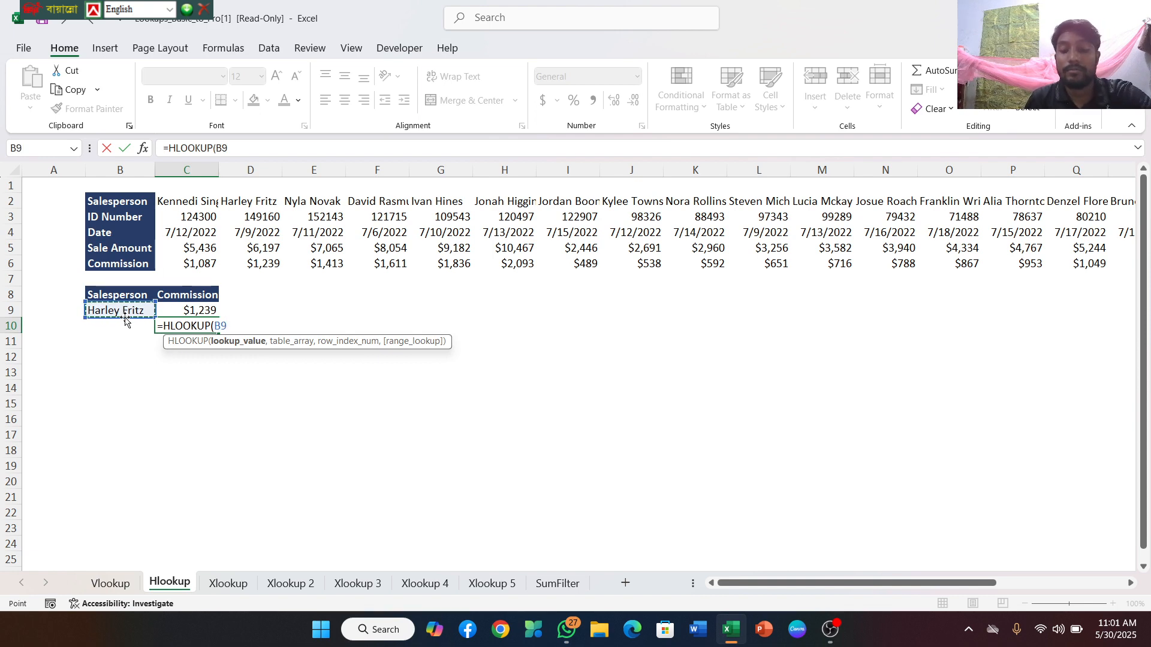
{"action": "type", "text": ","}
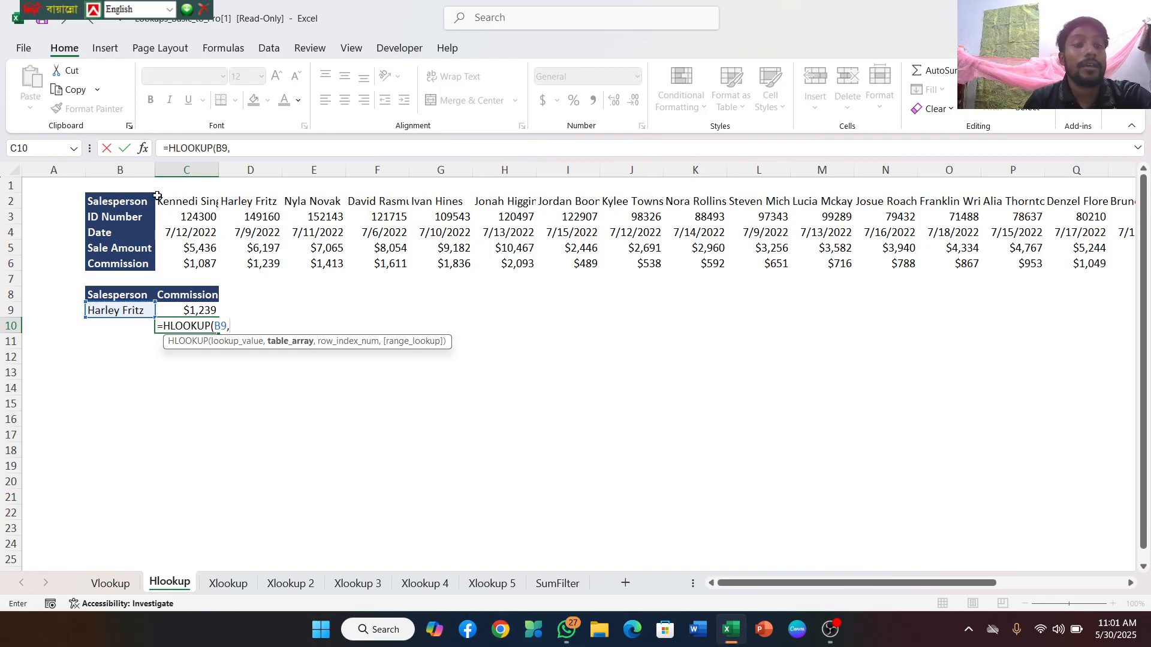
{"action": "left_click_drag", "start_coordinate": [157, 198], "coordinate": [1029, 263]}
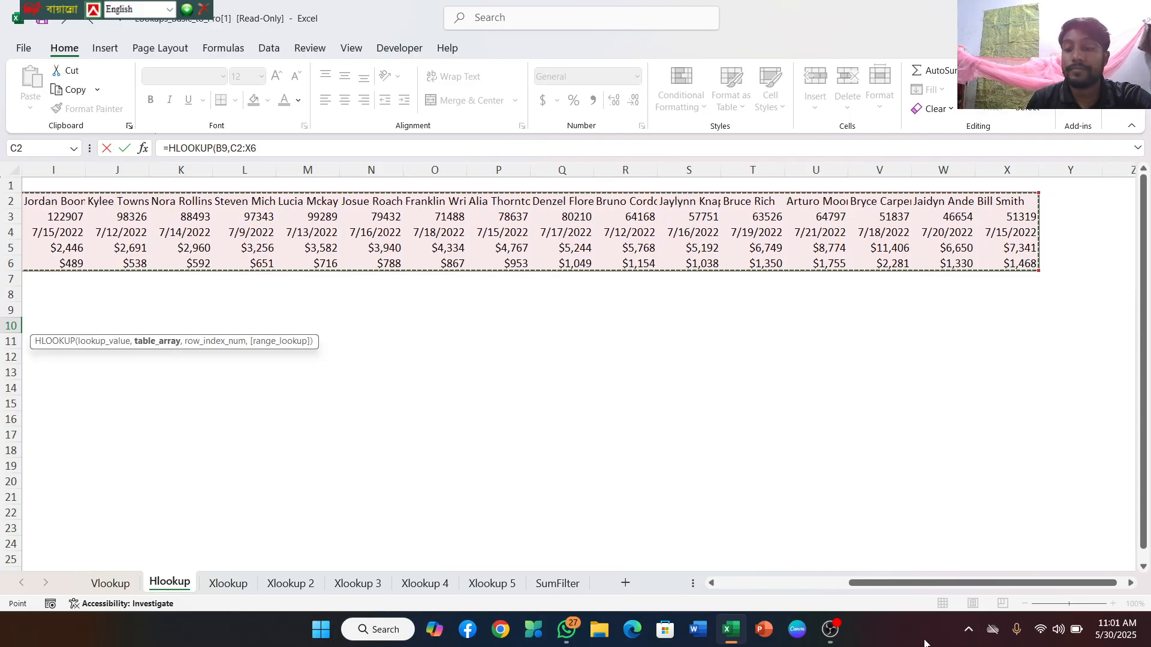
{"action": "left_click_drag", "start_coordinate": [907, 584], "coordinate": [771, 610]}
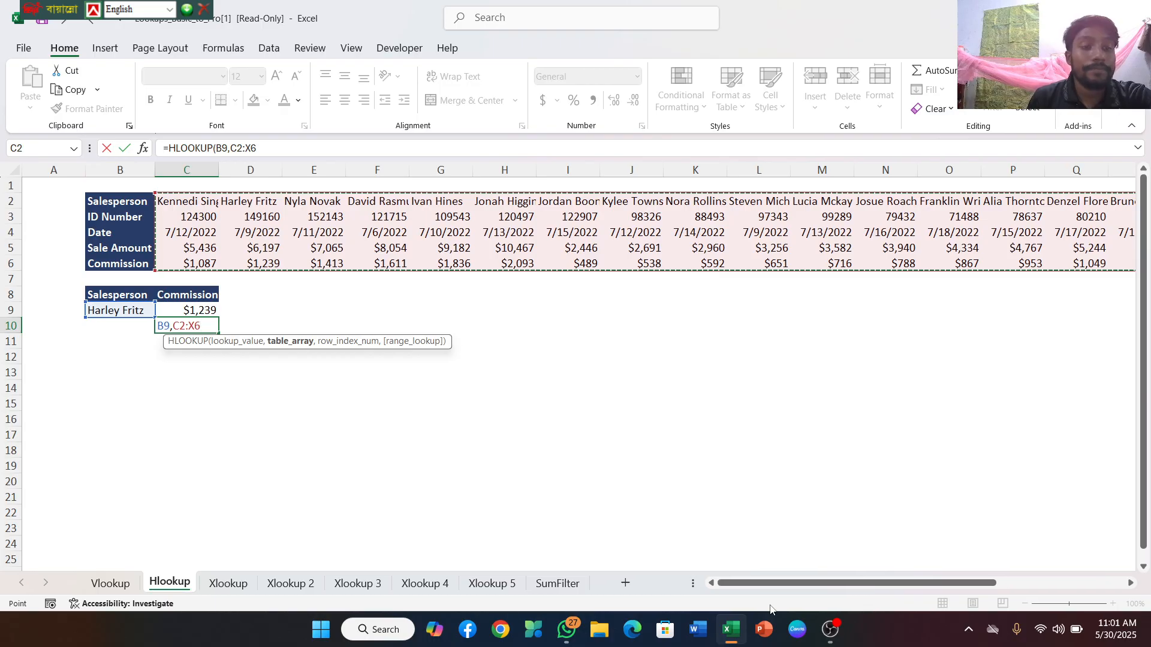
Complete the HLOOKUP formula in C10 with row index number 5 and FALSE for an exact match
{"action": "type", "text": ",5"}
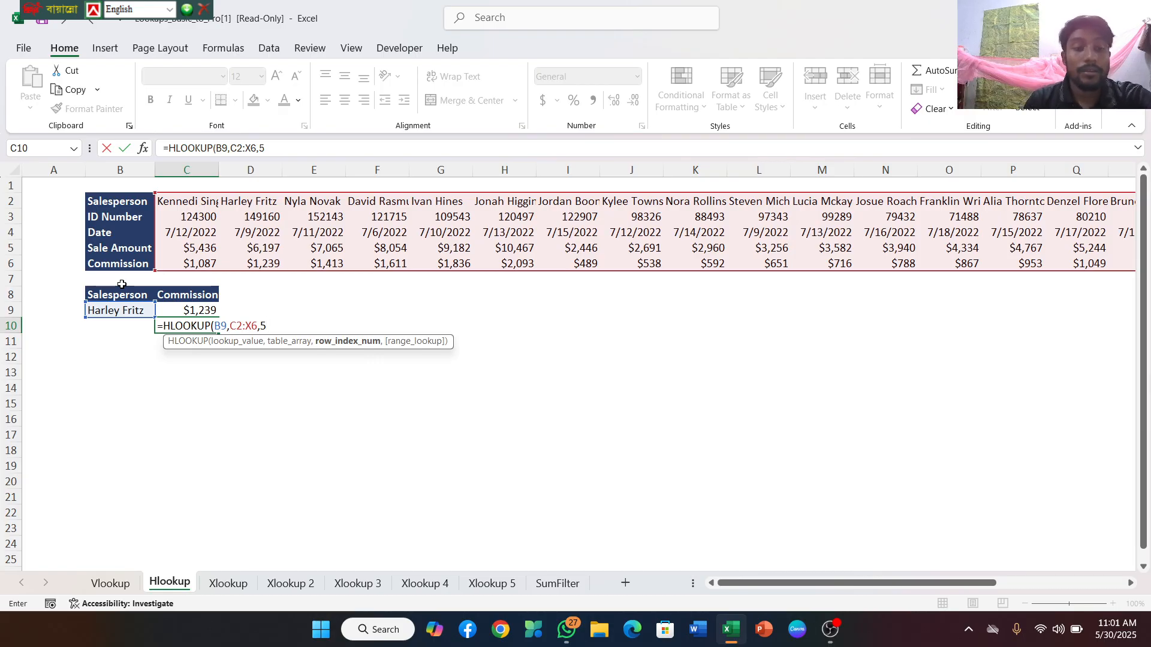
{"action": "type", "text": ","}
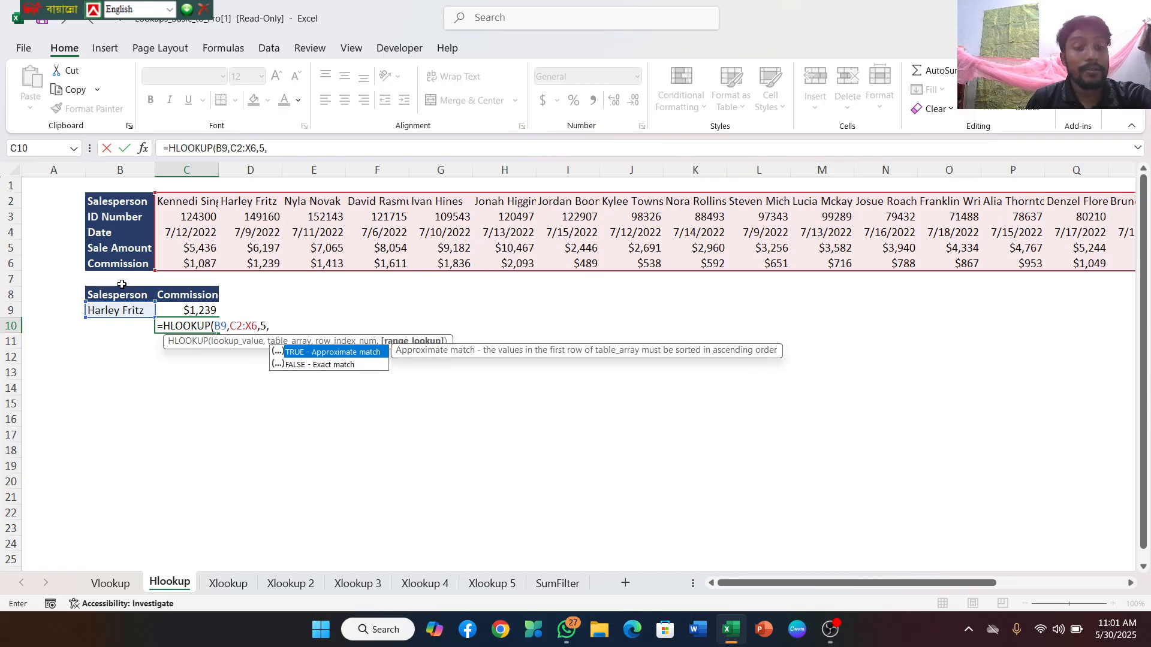
{"action": "double_click", "coordinate": [327, 366]}
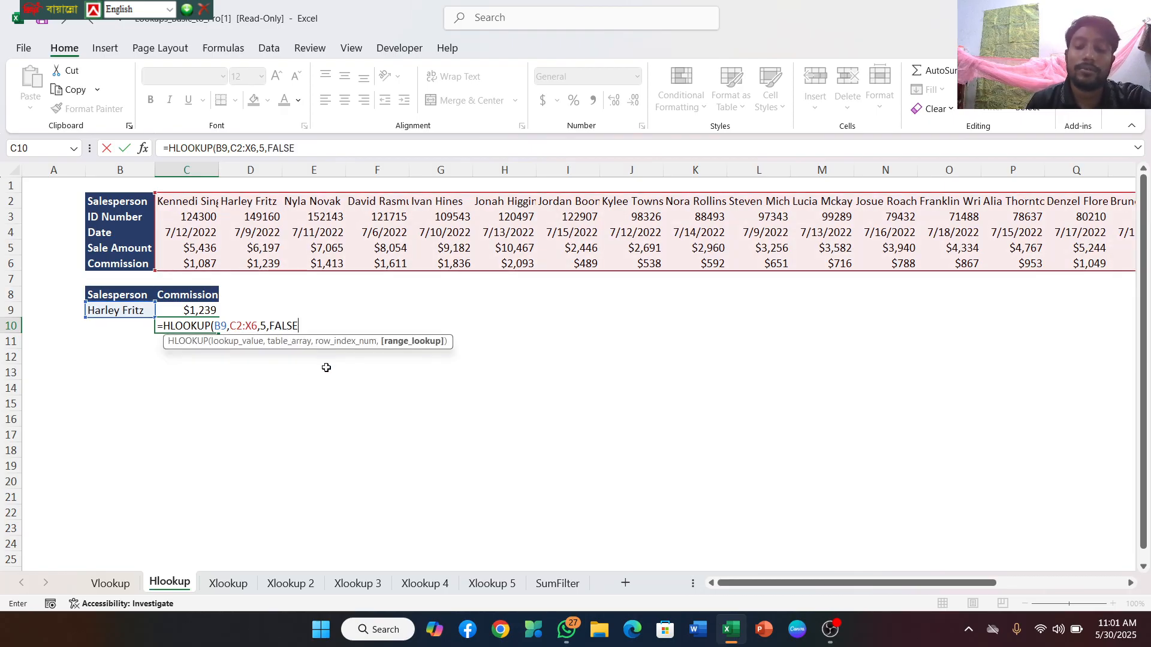
{"action": "type", "text": ")"}
{"action": "key", "text": "Return"}
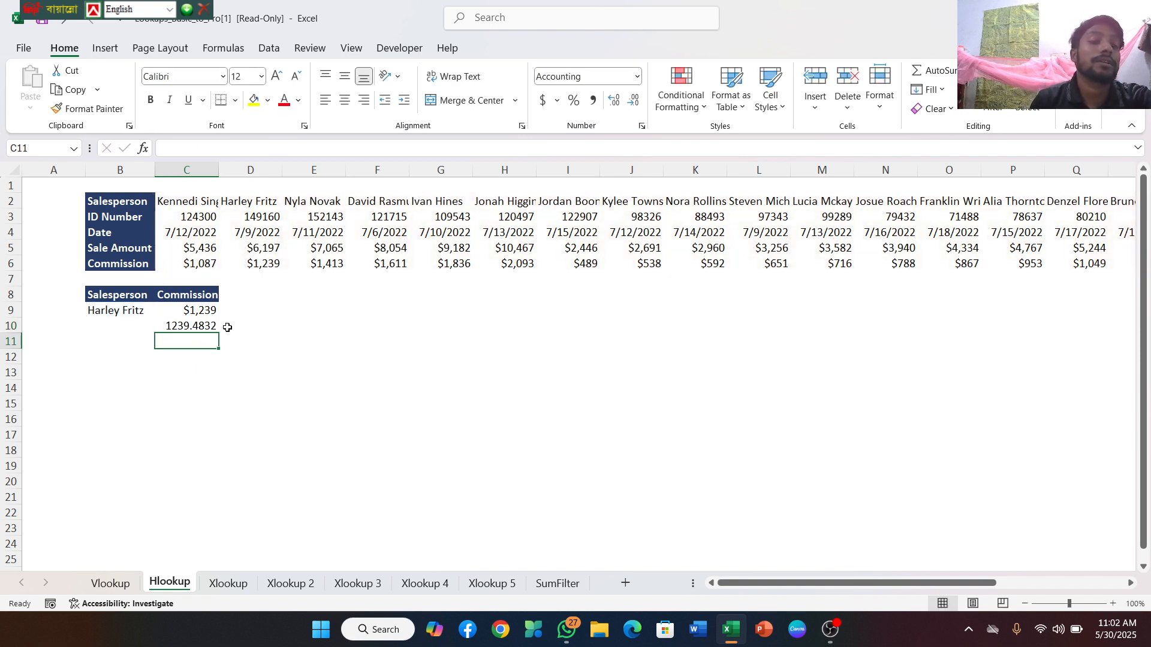
Format the HLOOKUP result in C10 as dollar accounting with no decimal places
{"action": "left_click", "coordinate": [163, 325]}
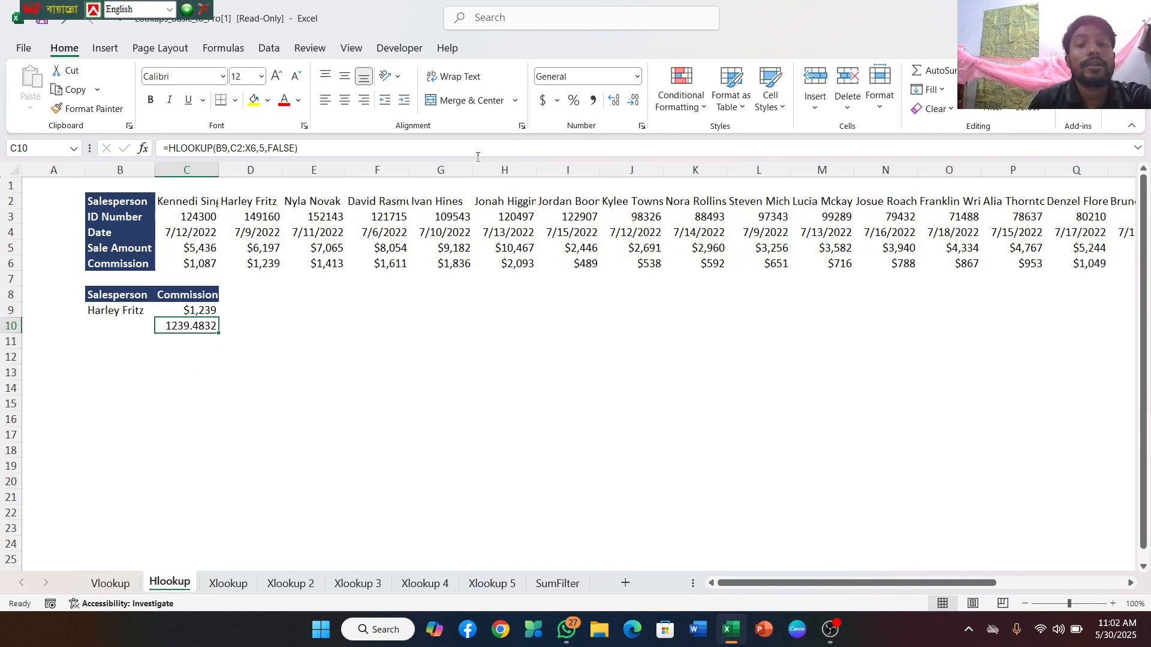
{"action": "left_click", "coordinate": [542, 100]}
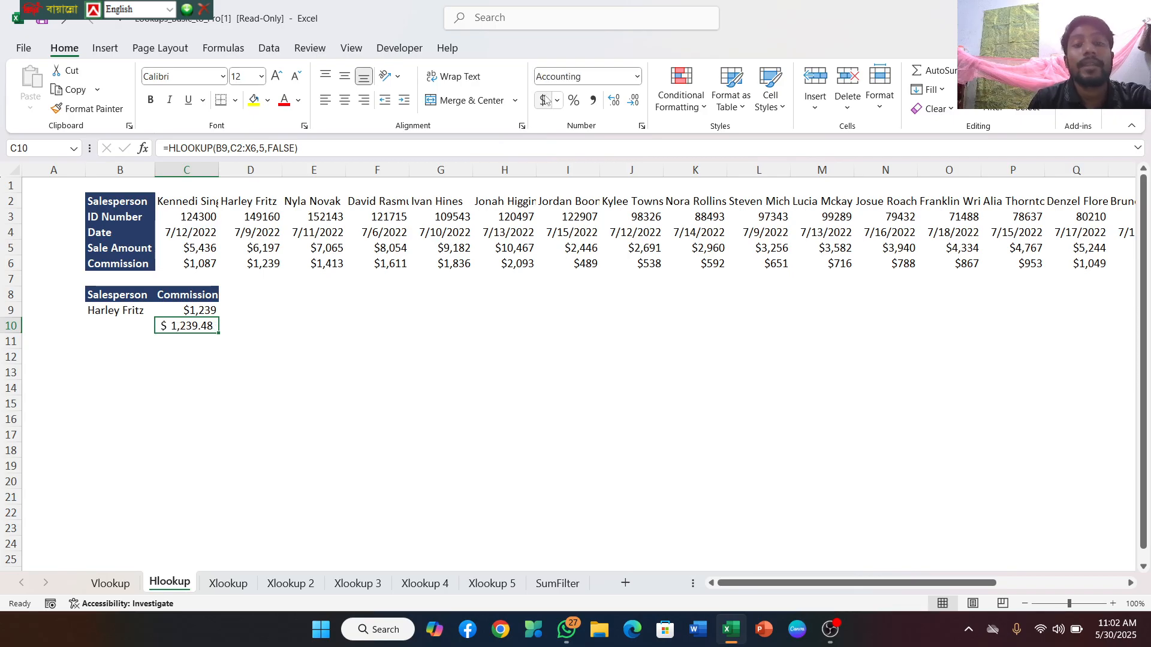
{"action": "left_click", "coordinate": [634, 102]}
{"action": "left_click", "coordinate": [633, 102]}
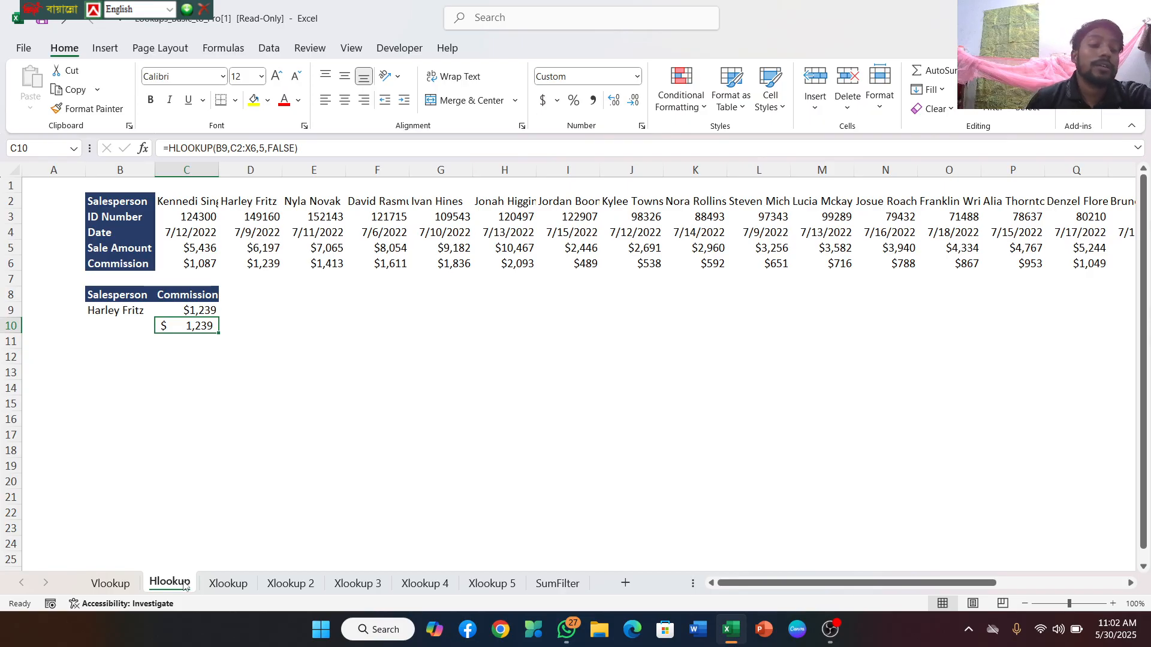
Go to the Xlookup sheet and open J4, beside the existing VLOOKUP result, for entry
{"action": "left_click", "coordinate": [227, 583]}
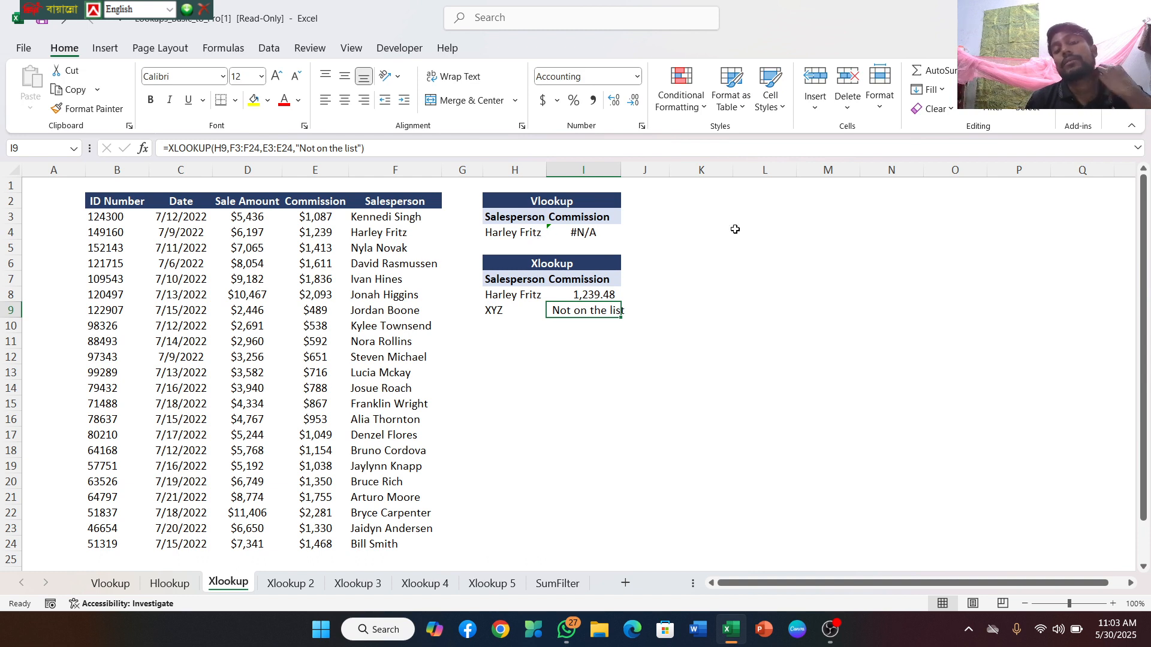
{"action": "double_click", "coordinate": [634, 234]}
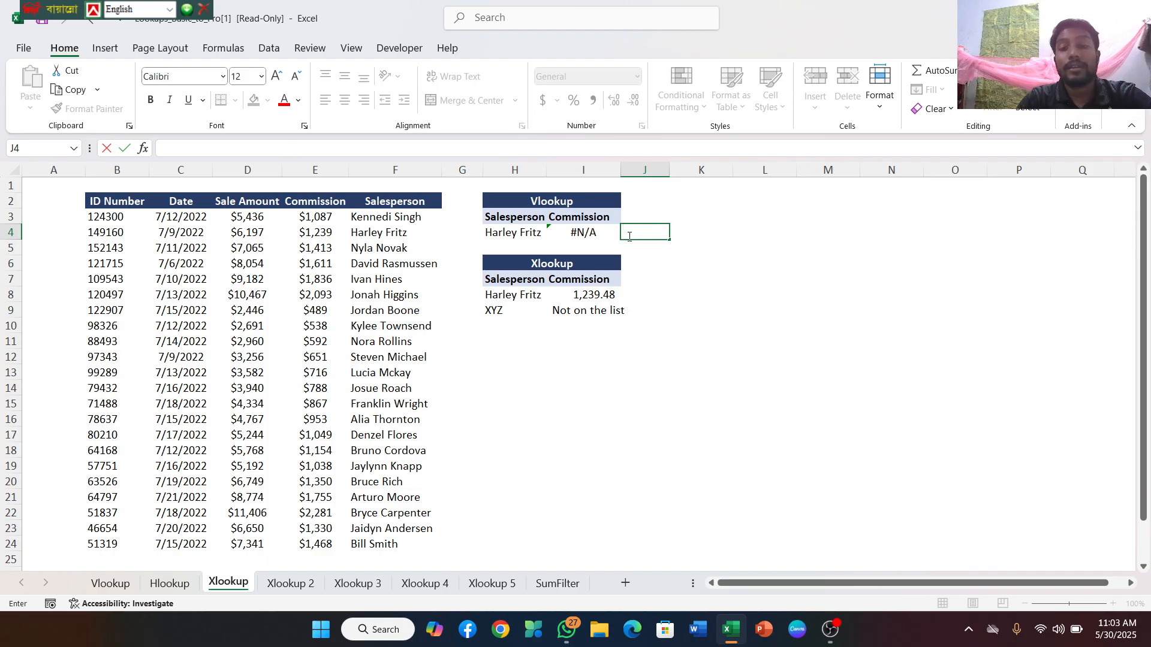
{"action": "type", "text": "="}
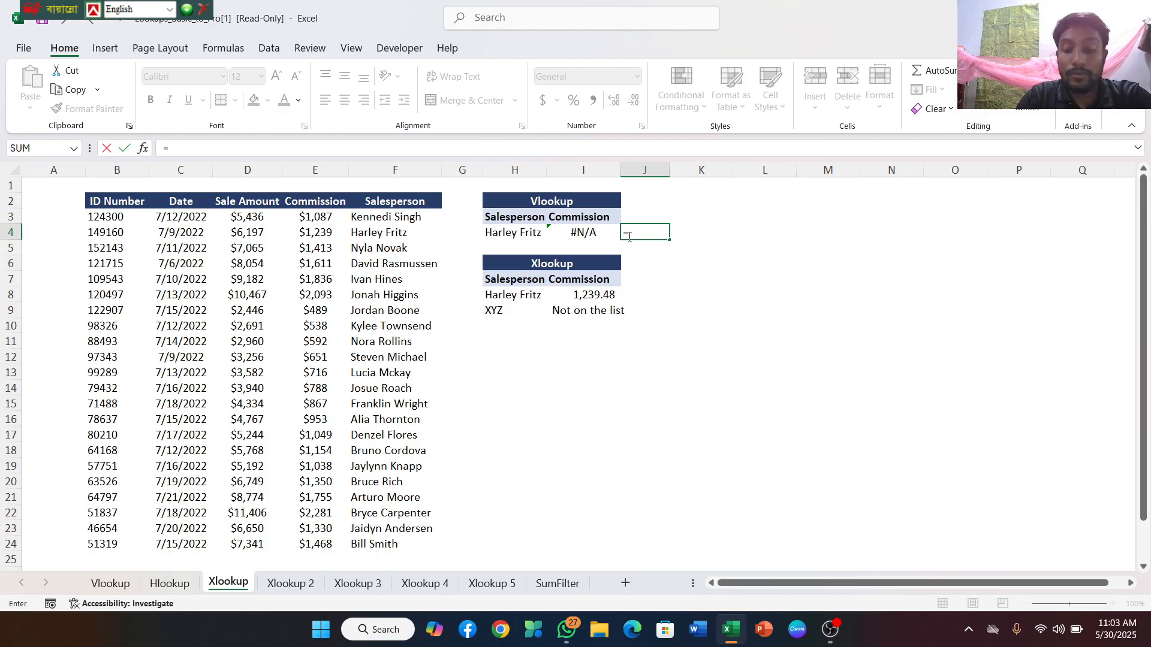
{"action": "type", "text": "vlook"}
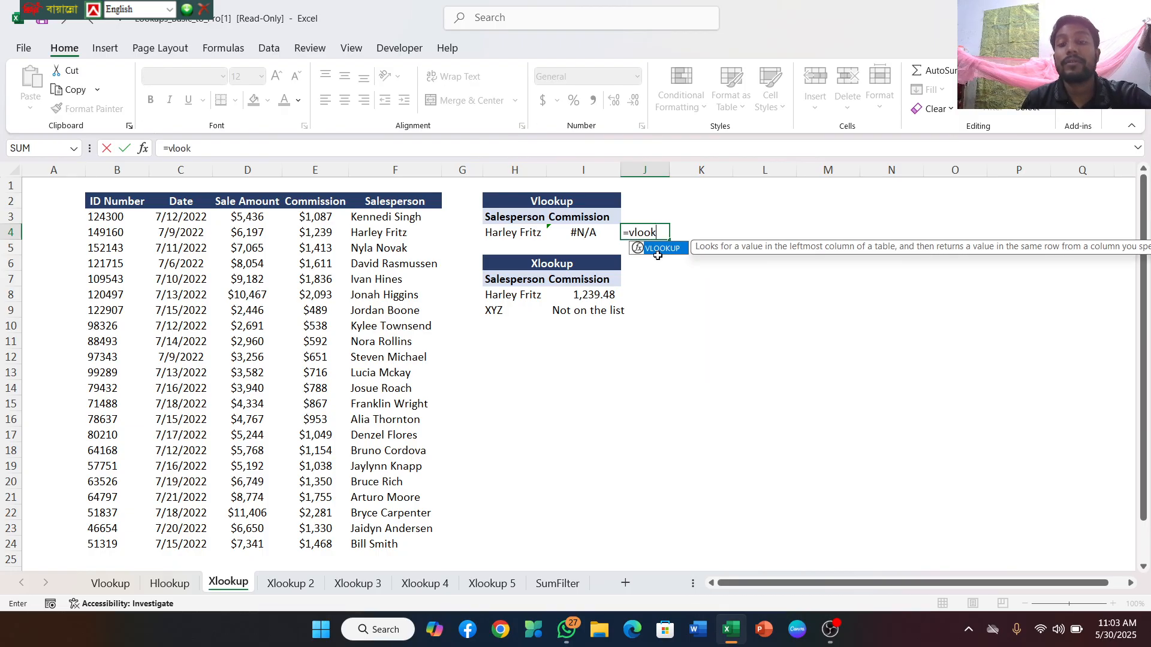
{"action": "key", "text": "Return"}
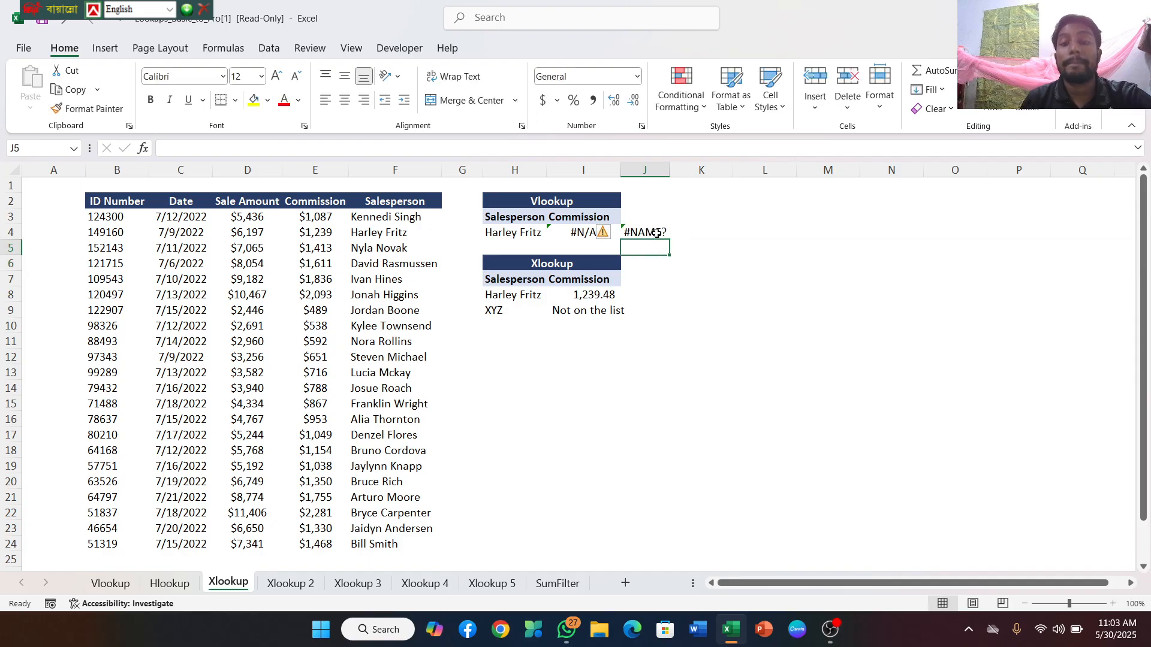
{"action": "left_click", "coordinate": [656, 233]}
{"action": "key", "text": "BackSpace"}
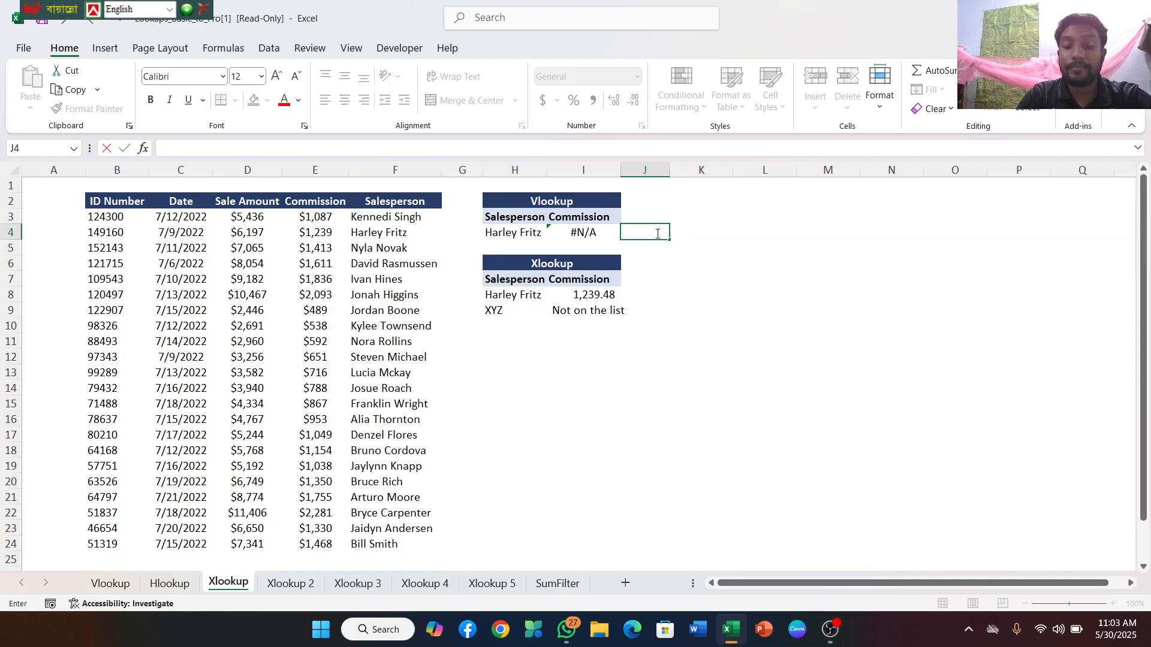
Try a VLOOKUP formula in J4 with H4 as lookup value, F3:F24 as table array and E3:E24 as column index
{"action": "type", "text": "=v"}
{"action": "type", "text": "look"}
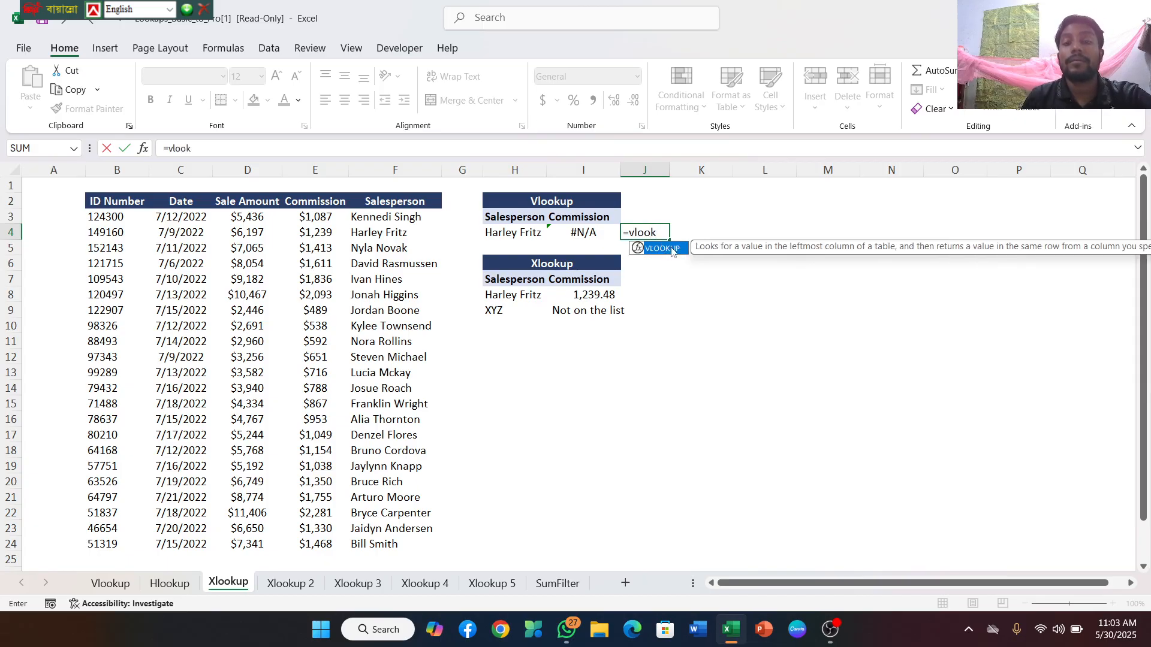
{"action": "double_click", "coordinate": [672, 250]}
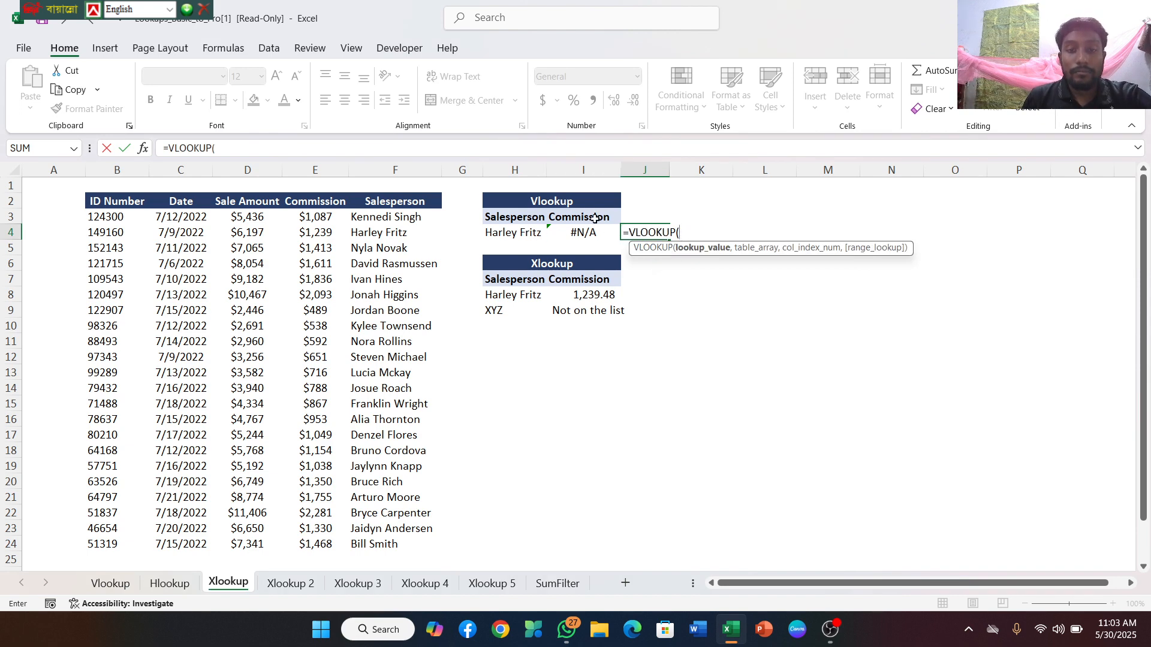
{"action": "left_click", "coordinate": [523, 233]}
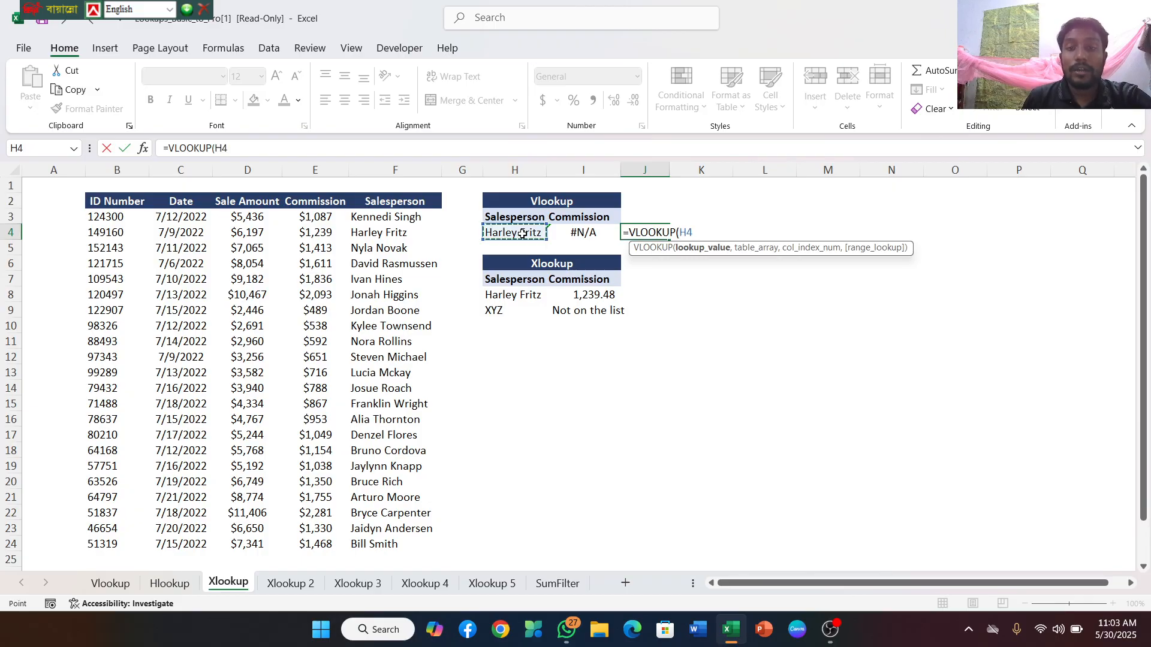
{"action": "type", "text": ","}
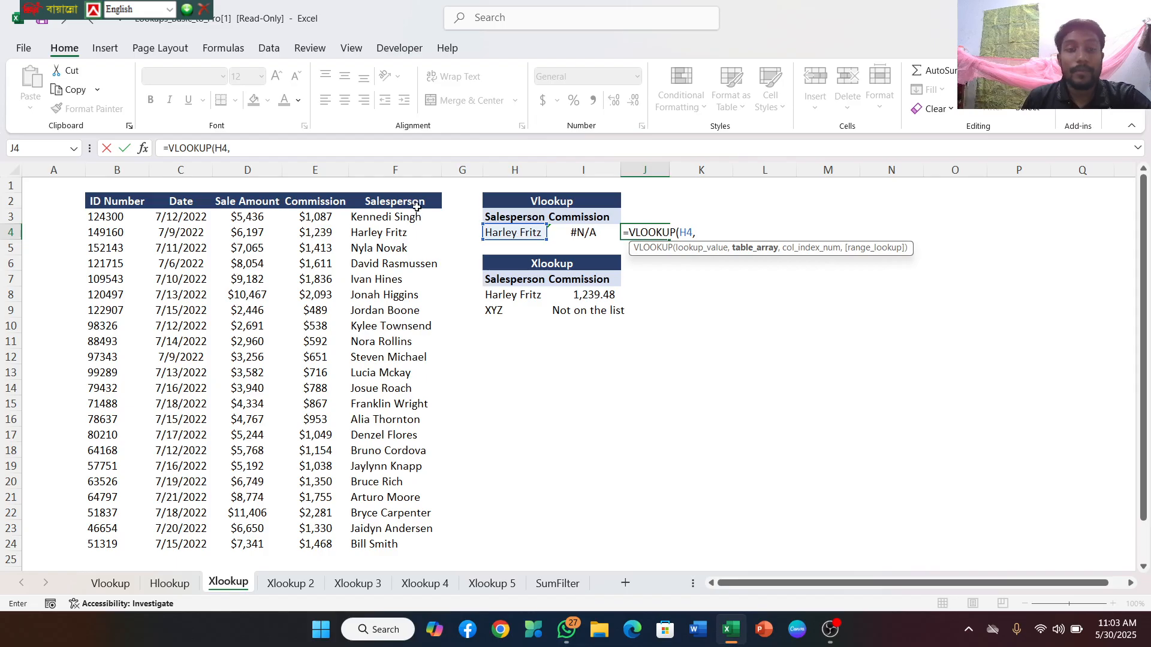
{"action": "left_click_drag", "start_coordinate": [368, 210], "coordinate": [393, 542]}
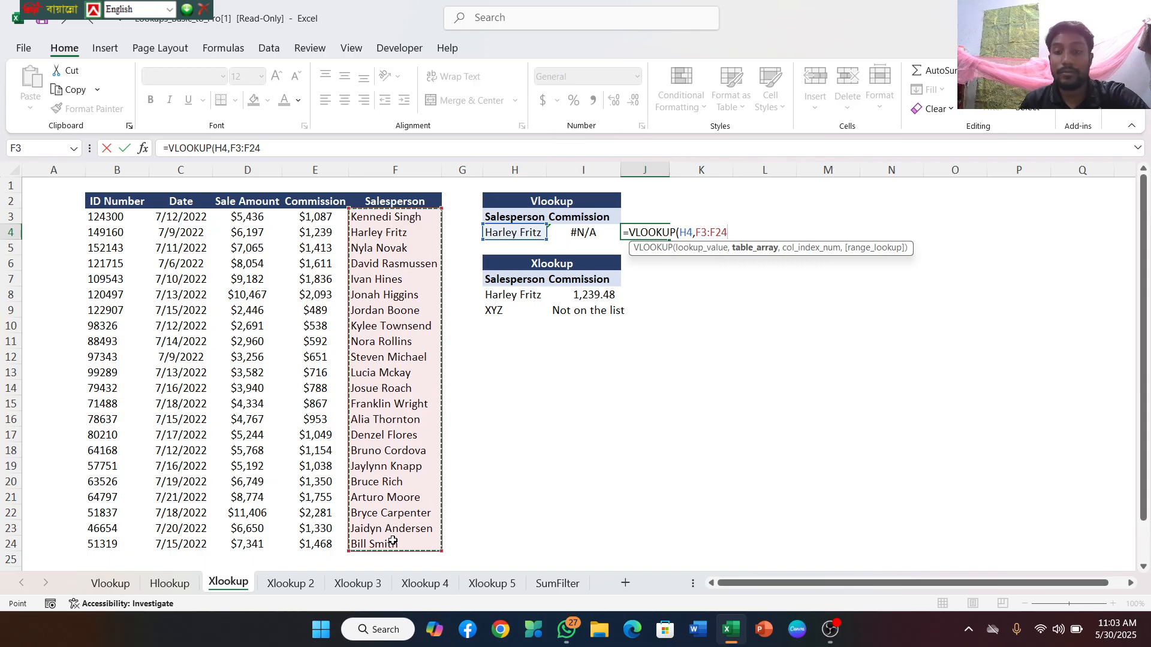
{"action": "type", "text": ","}
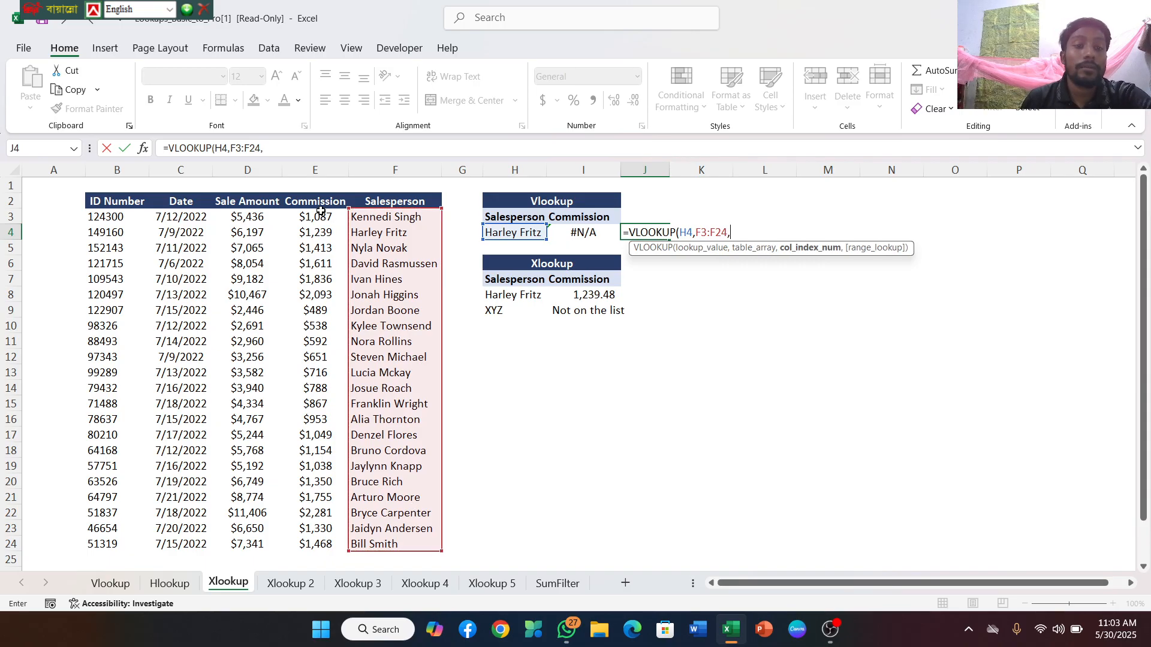
{"action": "left_click_drag", "start_coordinate": [311, 212], "coordinate": [308, 543]}
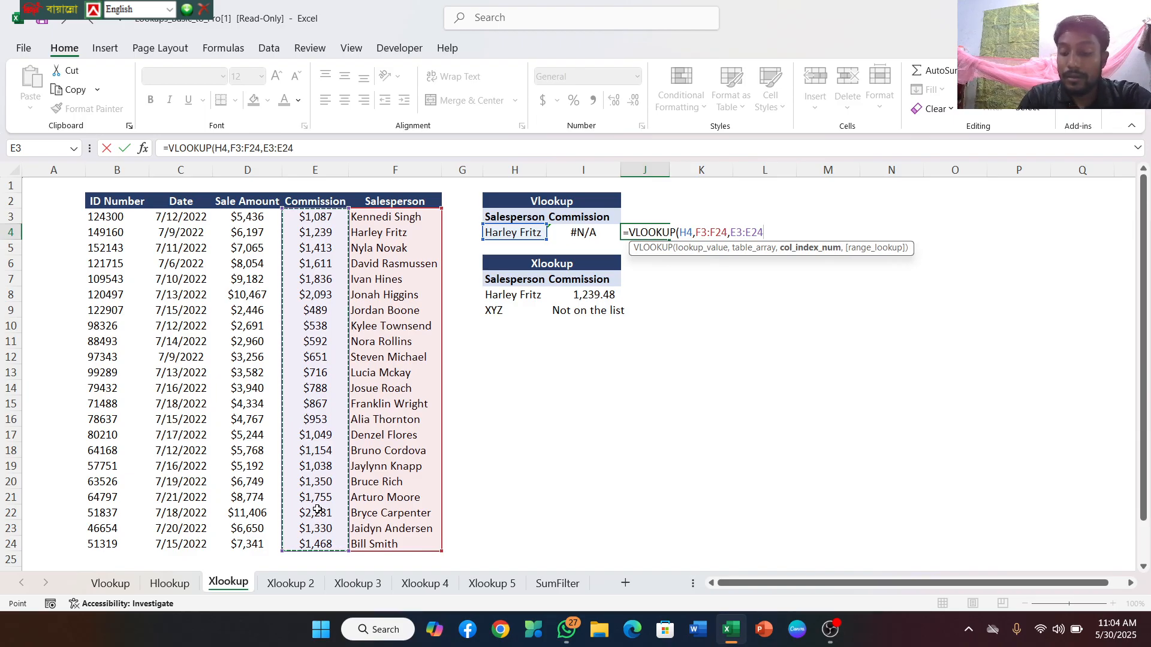
{"action": "type", "text": ")"}
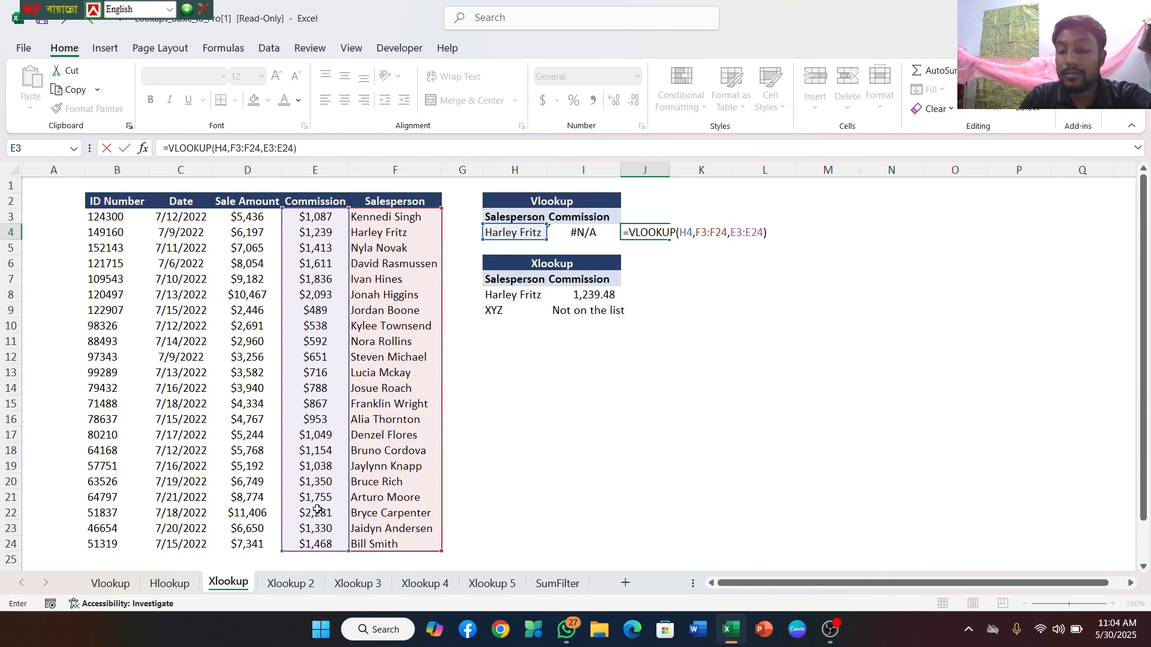
{"action": "key", "text": "Return"}
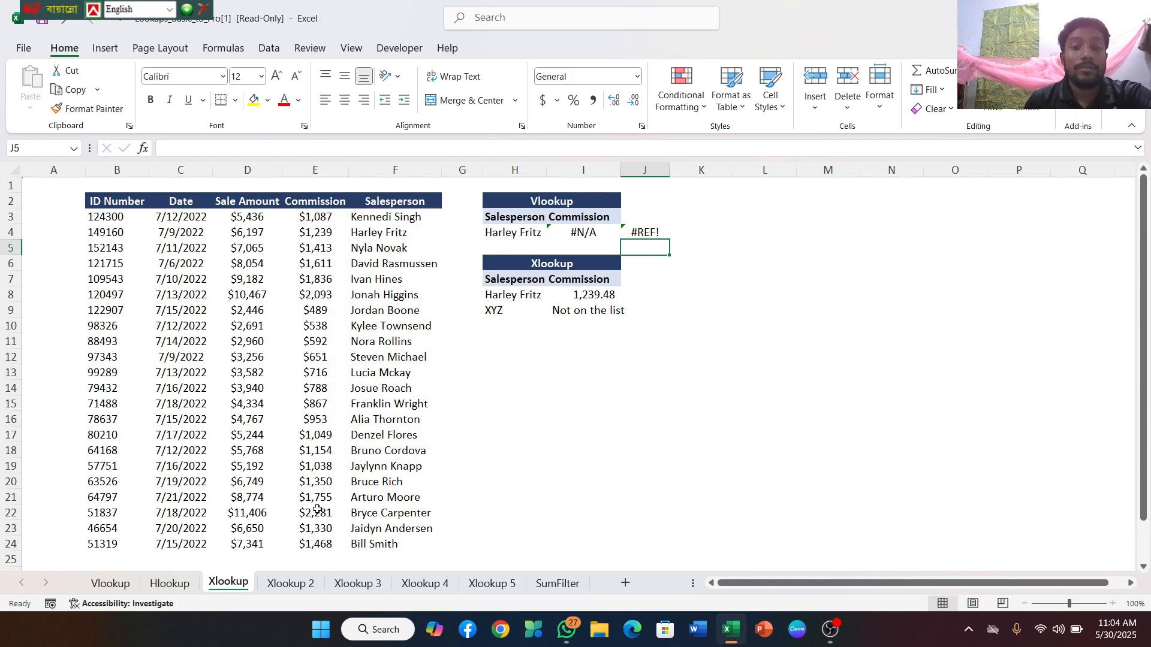
Review the existing XLOOKUP formula in I8, and begin an XLOOKUP in J8 with H8 as the lookup value
{"action": "left_click", "coordinate": [593, 300]}
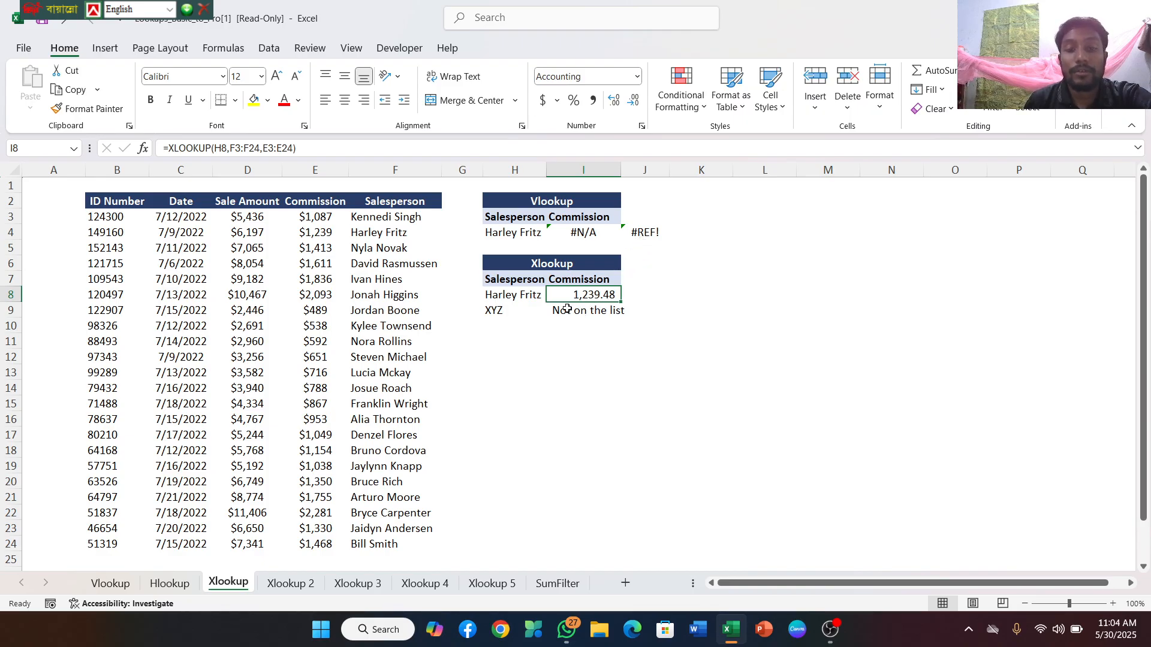
{"action": "double_click", "coordinate": [637, 297]}
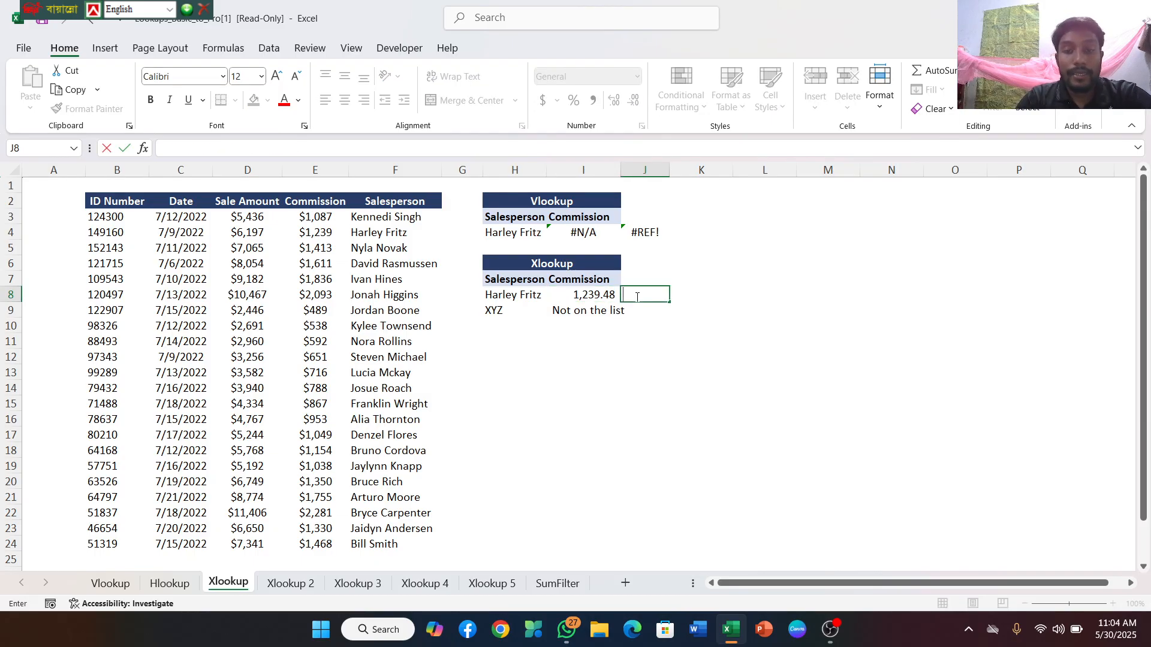
{"action": "type", "text": "="}
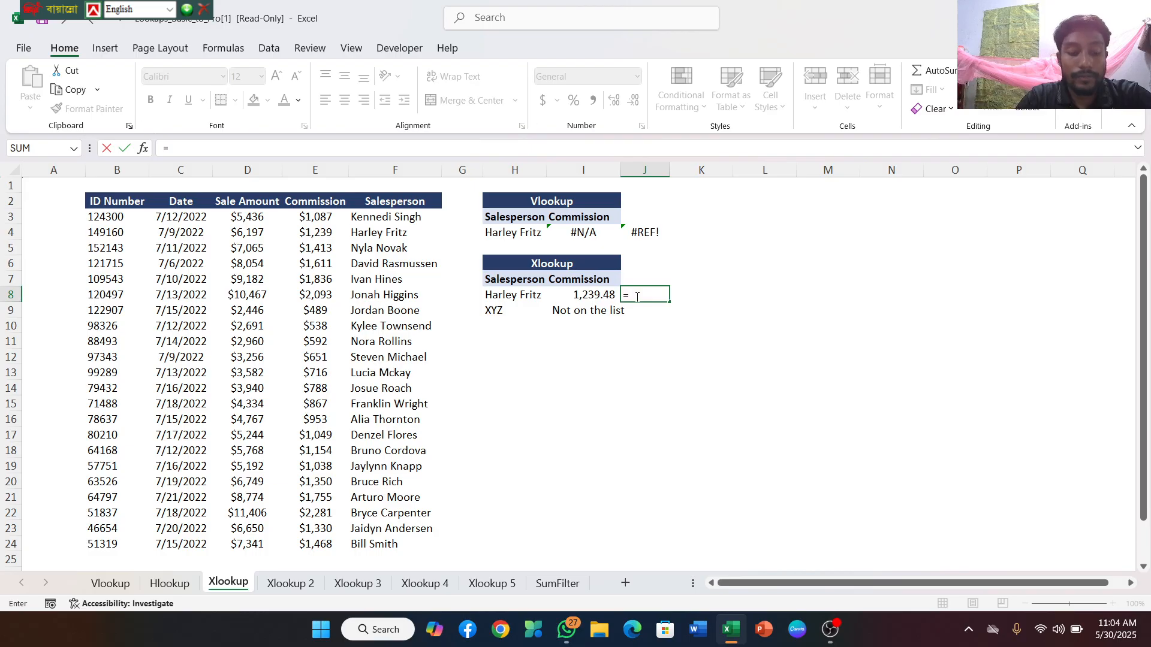
{"action": "type", "text": "xlook"}
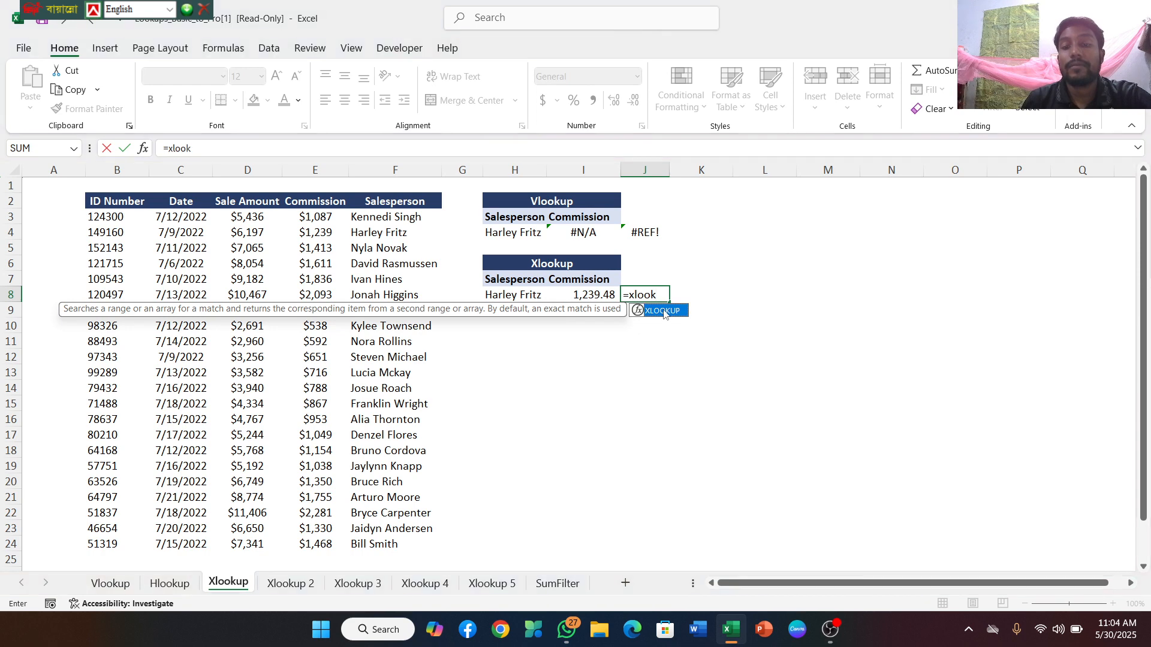
{"action": "double_click", "coordinate": [662, 311]}
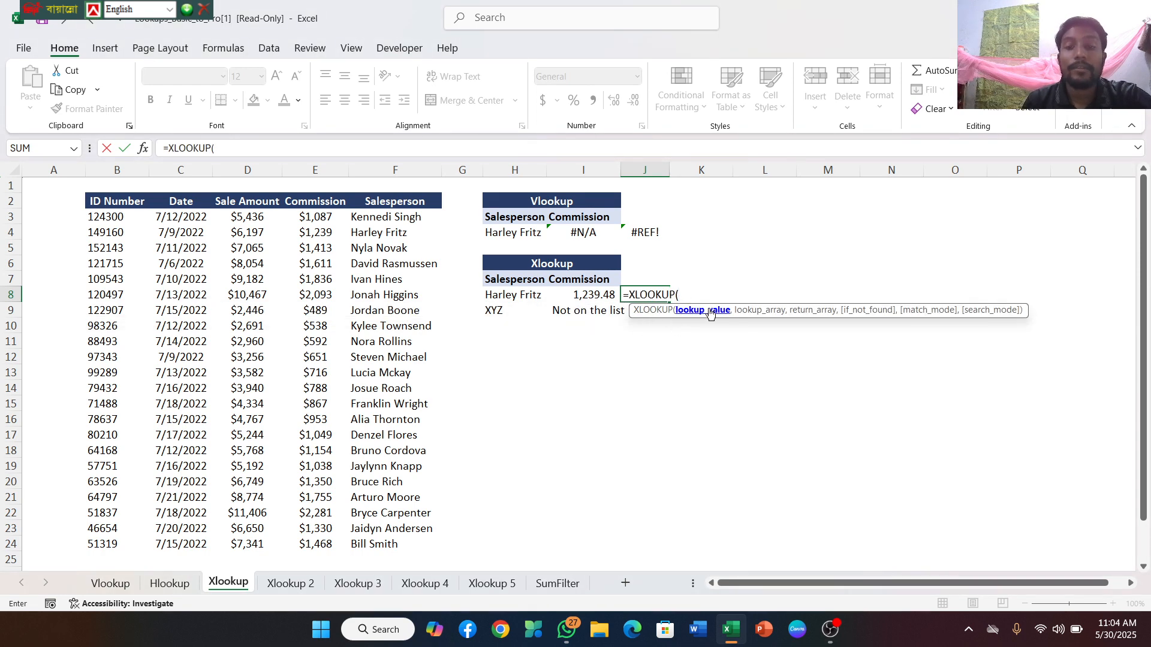
{"action": "left_click", "coordinate": [519, 296]}
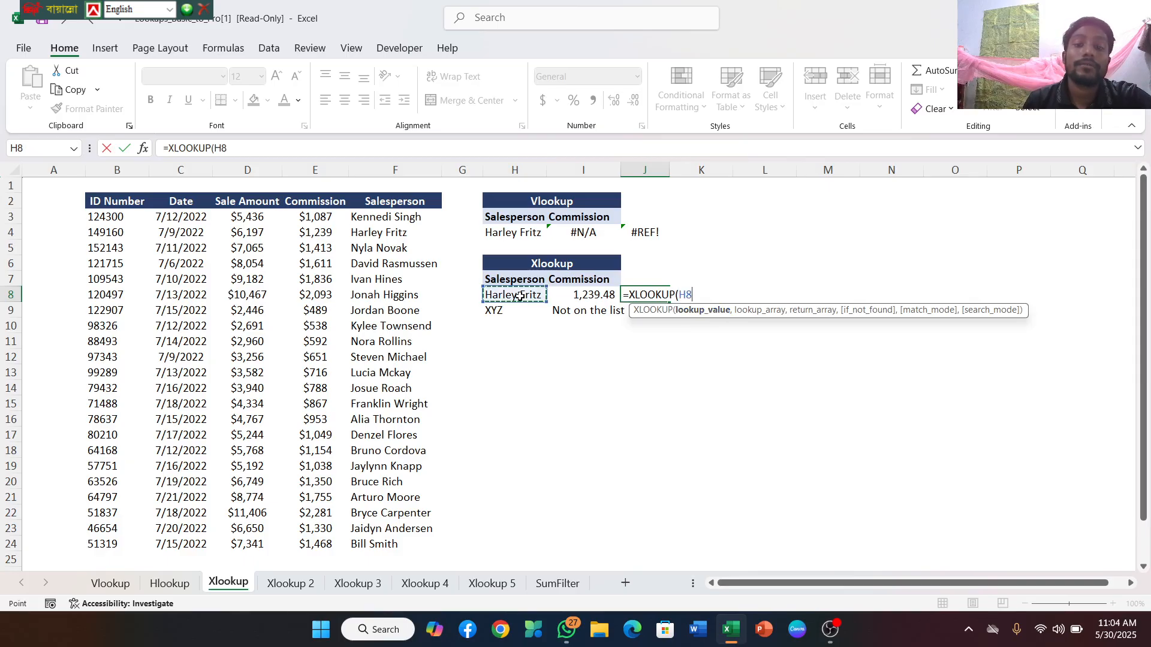
{"action": "type", "text": ","}
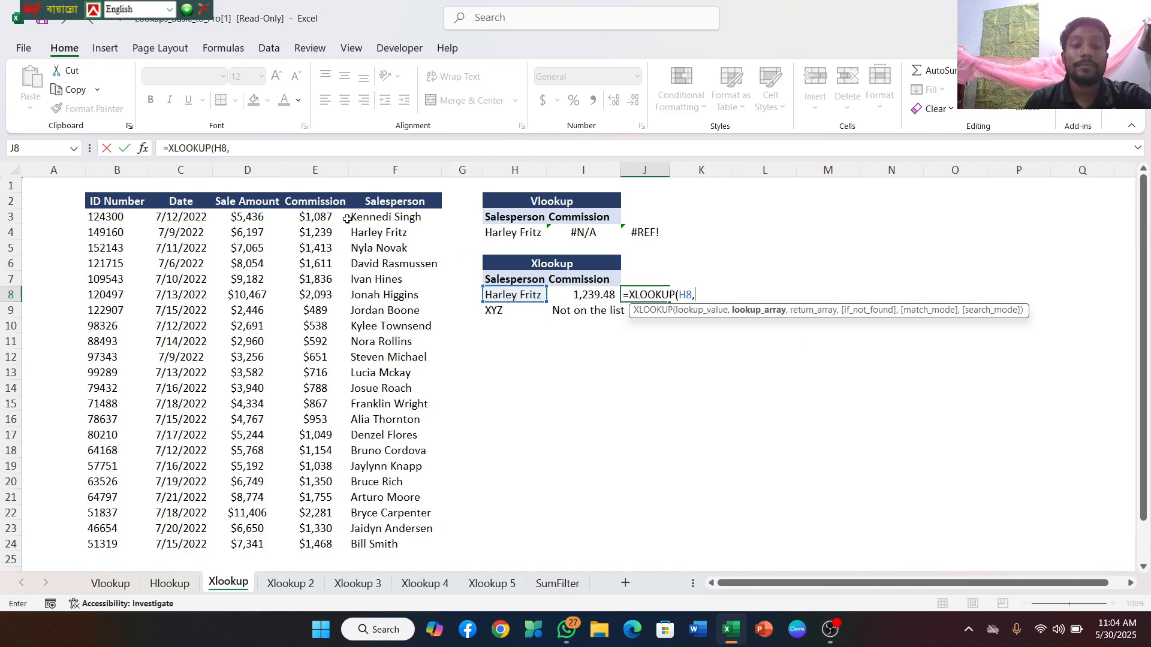
{"action": "left_click_drag", "start_coordinate": [347, 219], "coordinate": [285, 214]}
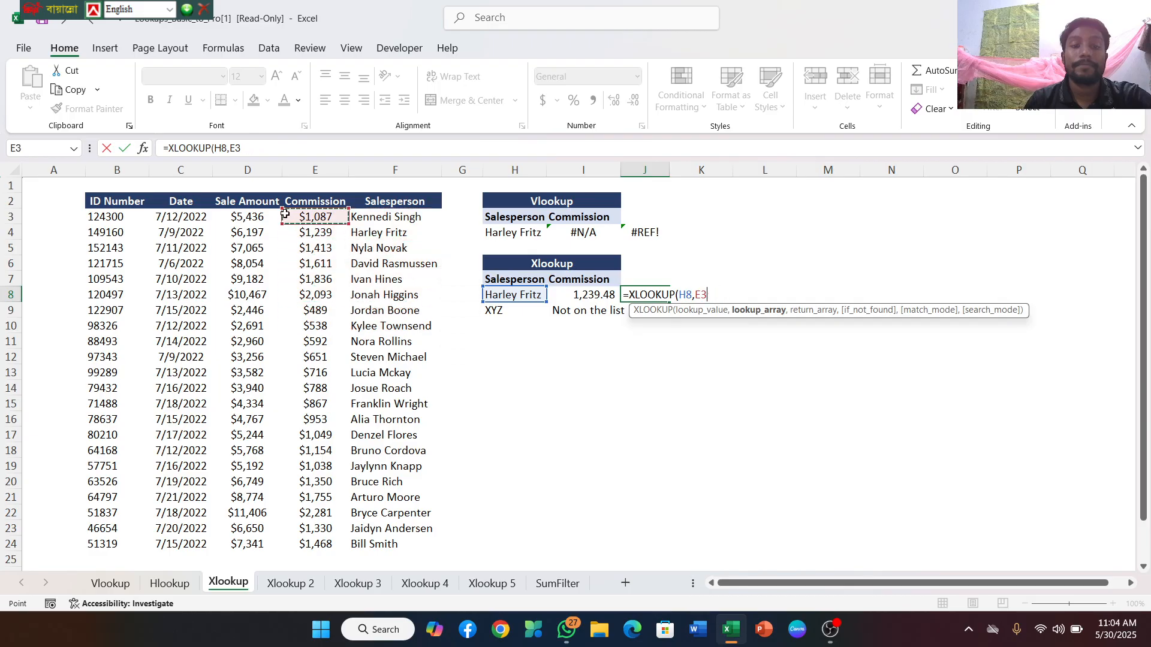
{"action": "key", "text": "BackSpace"}
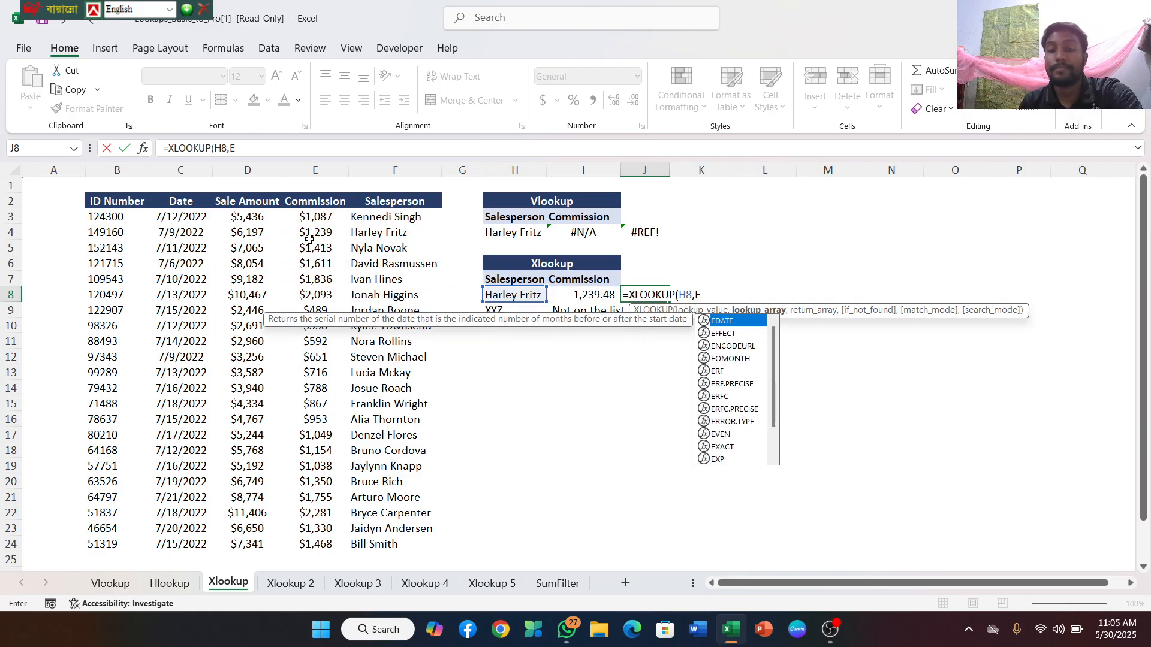
{"action": "key", "text": "BackSpace"}
Complete the XLOOKUP in J8 with F3:F24 as lookup array and E3:E24 as return array
{"action": "left_click_drag", "start_coordinate": [367, 219], "coordinate": [394, 543]}
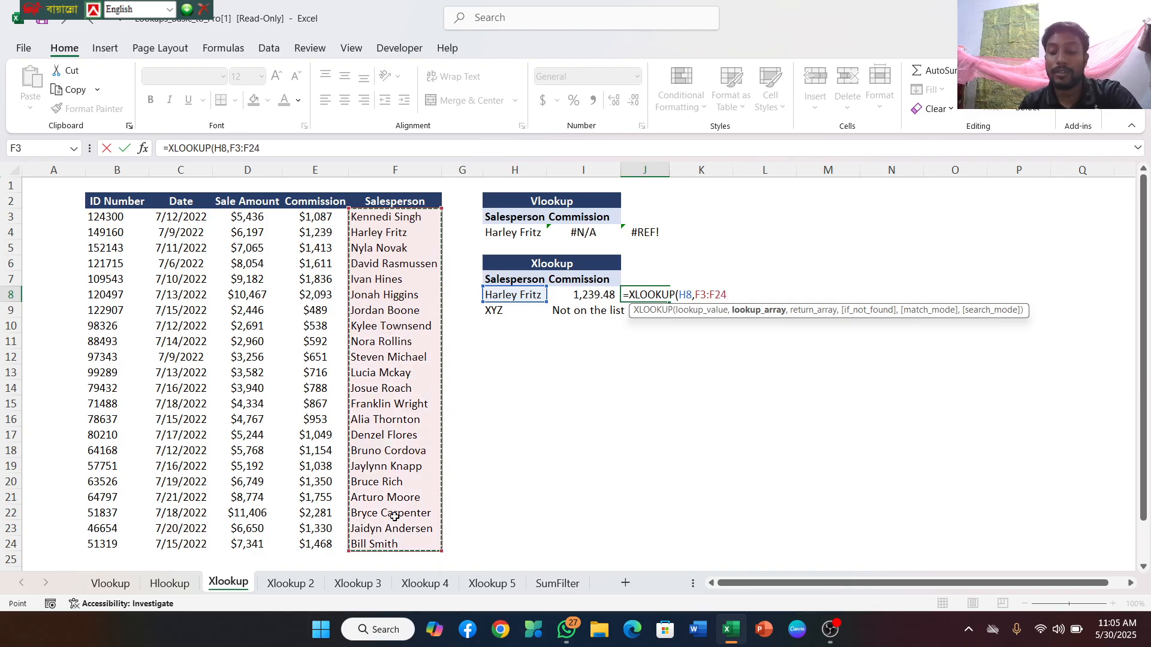
{"action": "type", "text": ","}
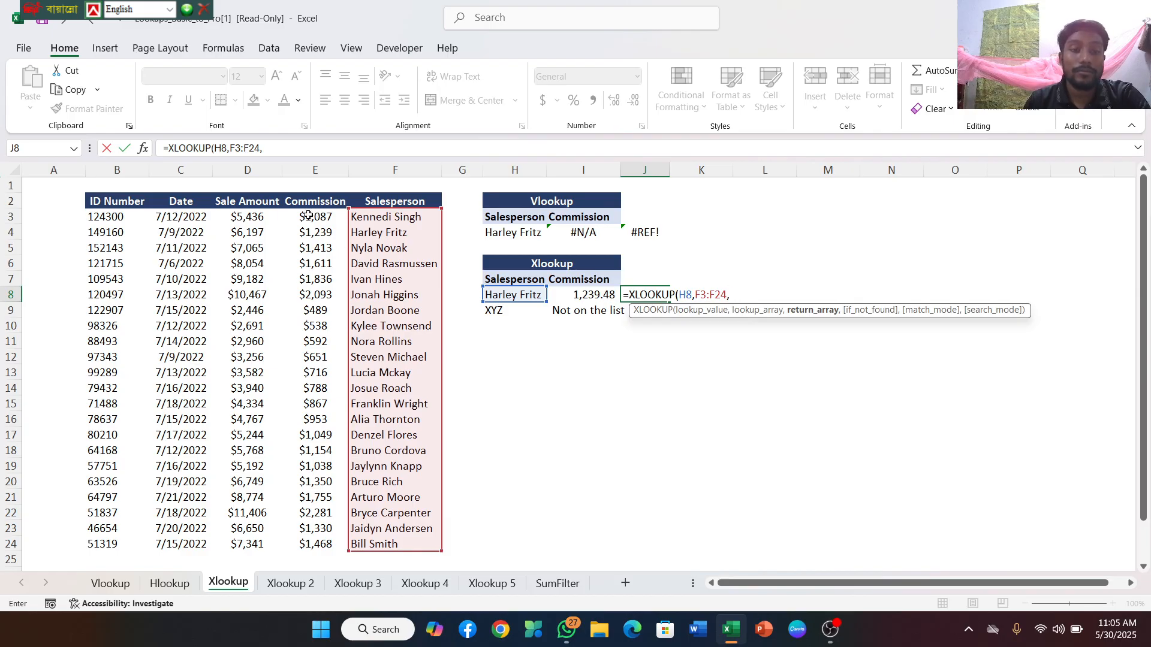
{"action": "left_click_drag", "start_coordinate": [307, 216], "coordinate": [322, 539]}
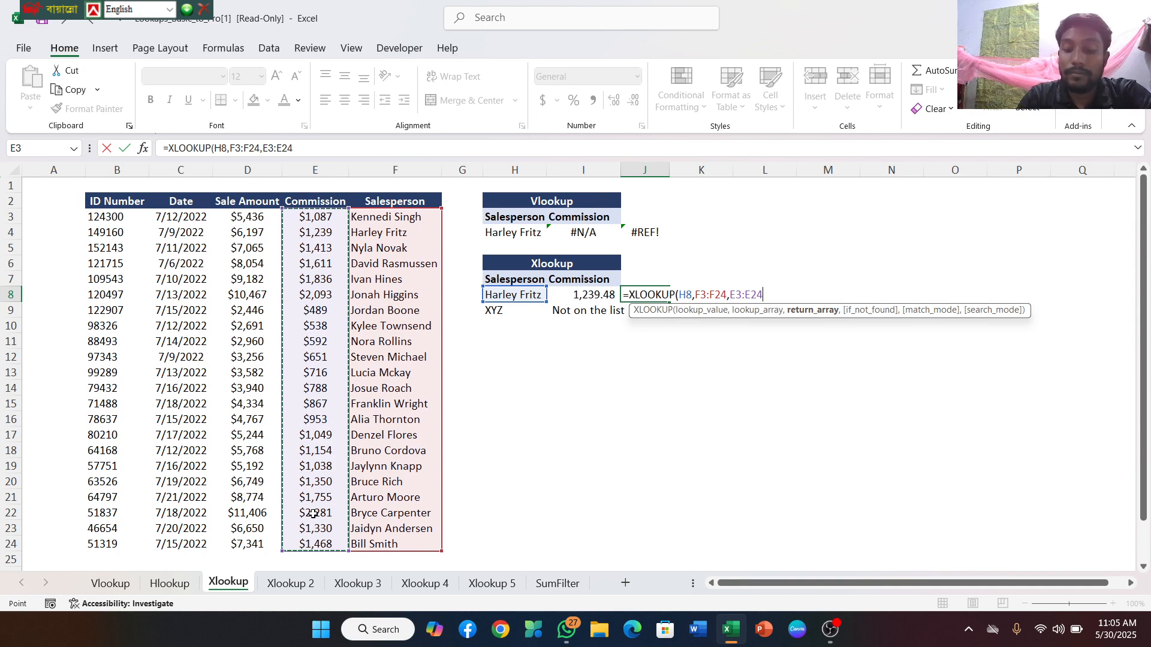
{"action": "type", "text": ")"}
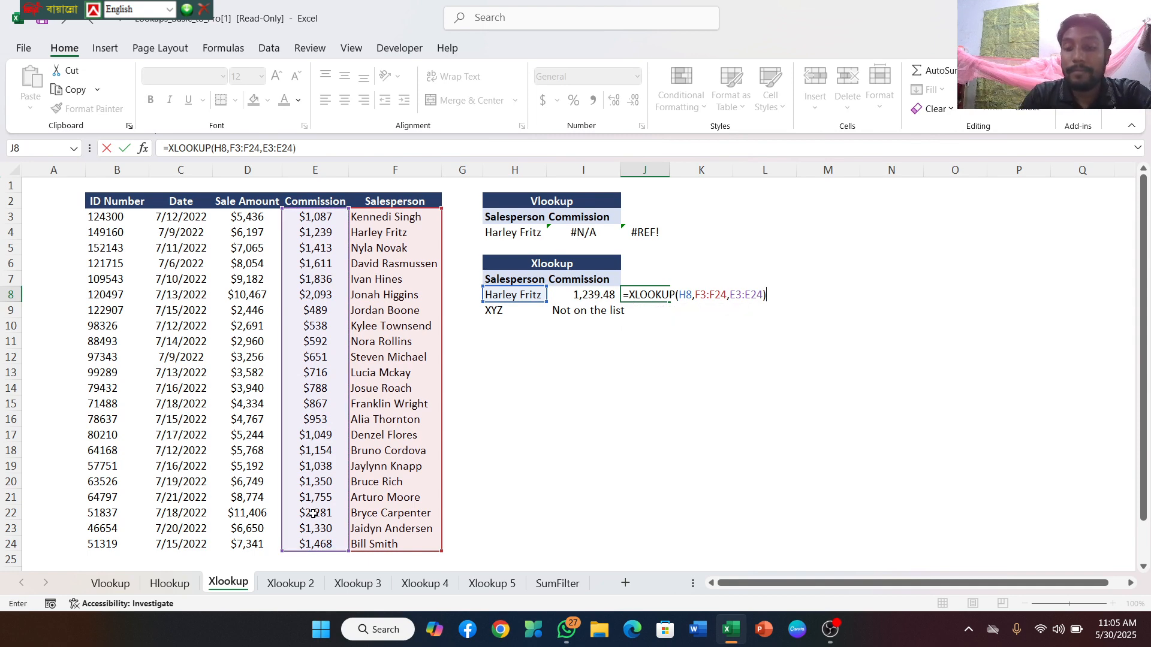
{"action": "key", "text": "Return"}
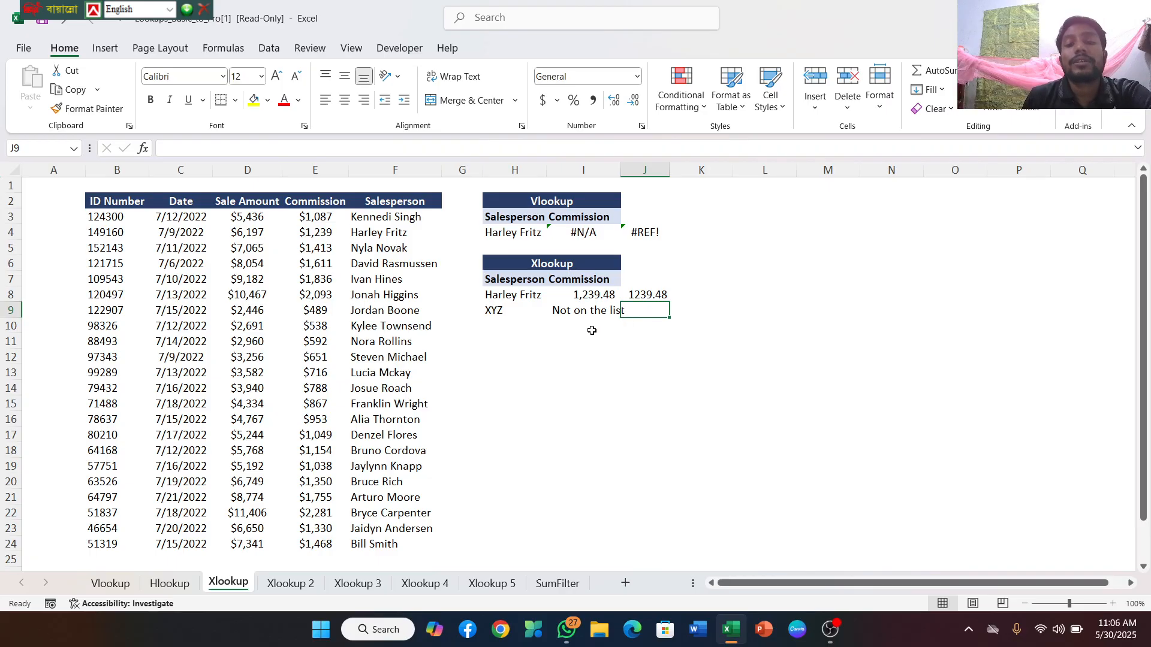
{"action": "left_click", "coordinate": [580, 335]}
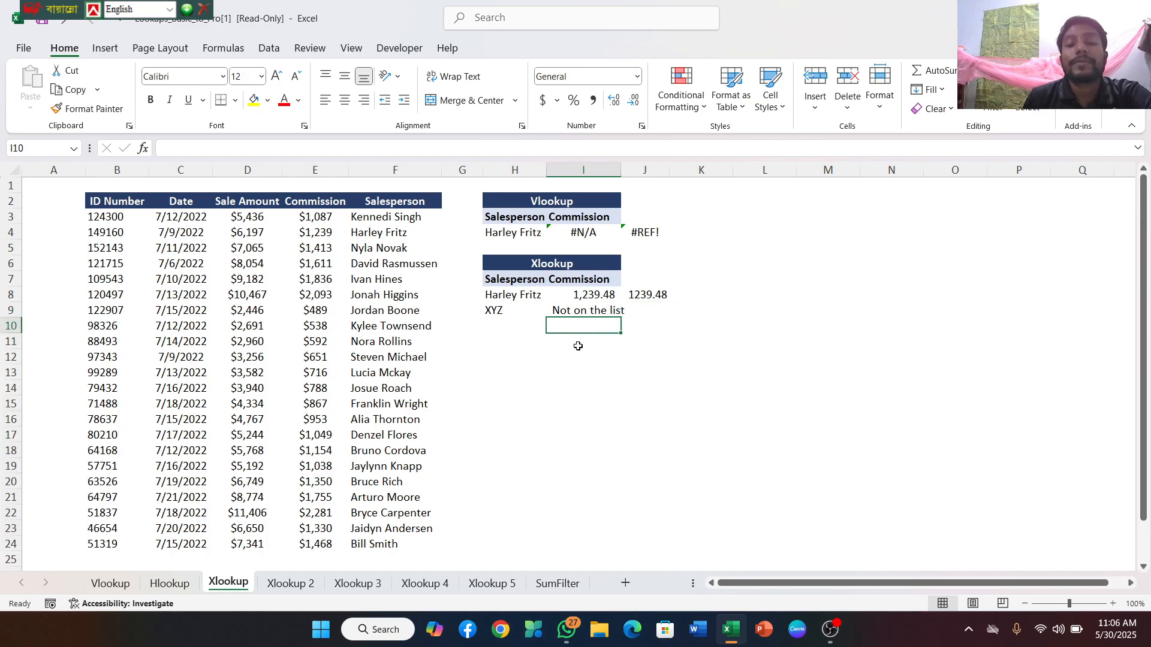
{"action": "left_click", "coordinate": [578, 347]}
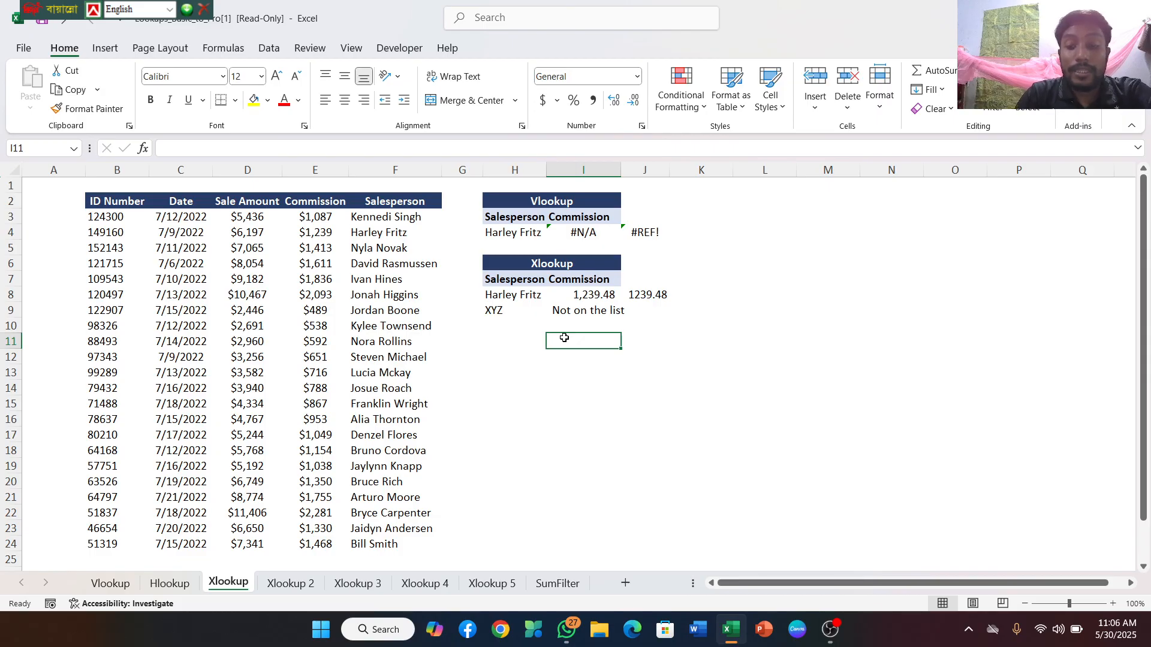
{"action": "type", "text": "="}
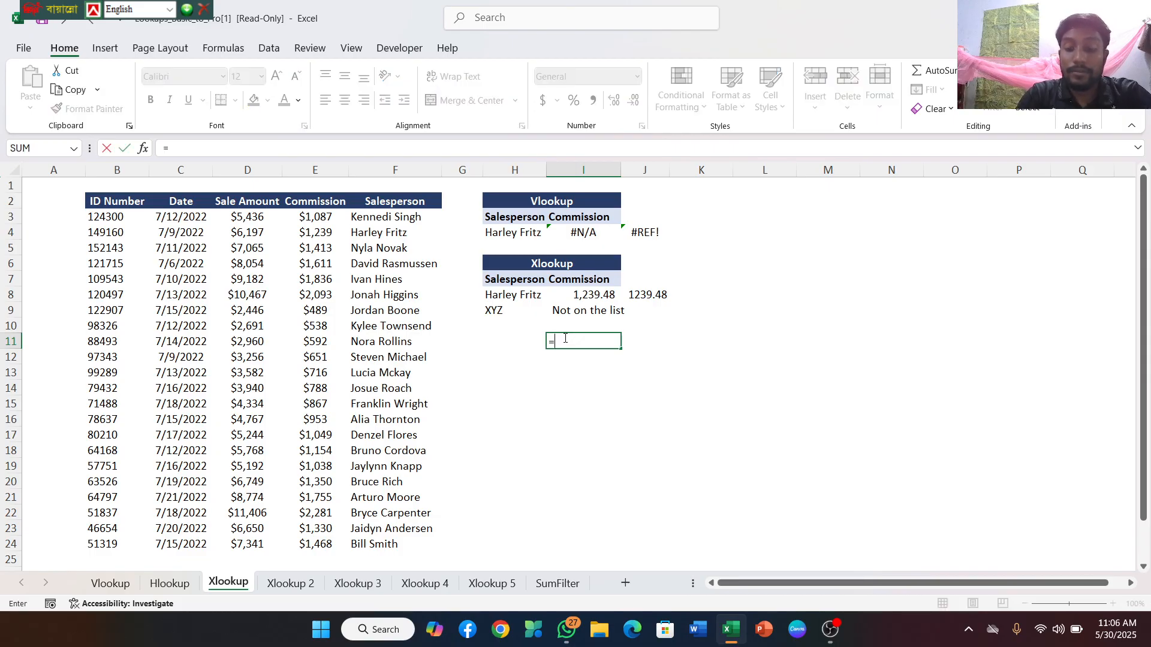
{"action": "type", "text": "xlook"}
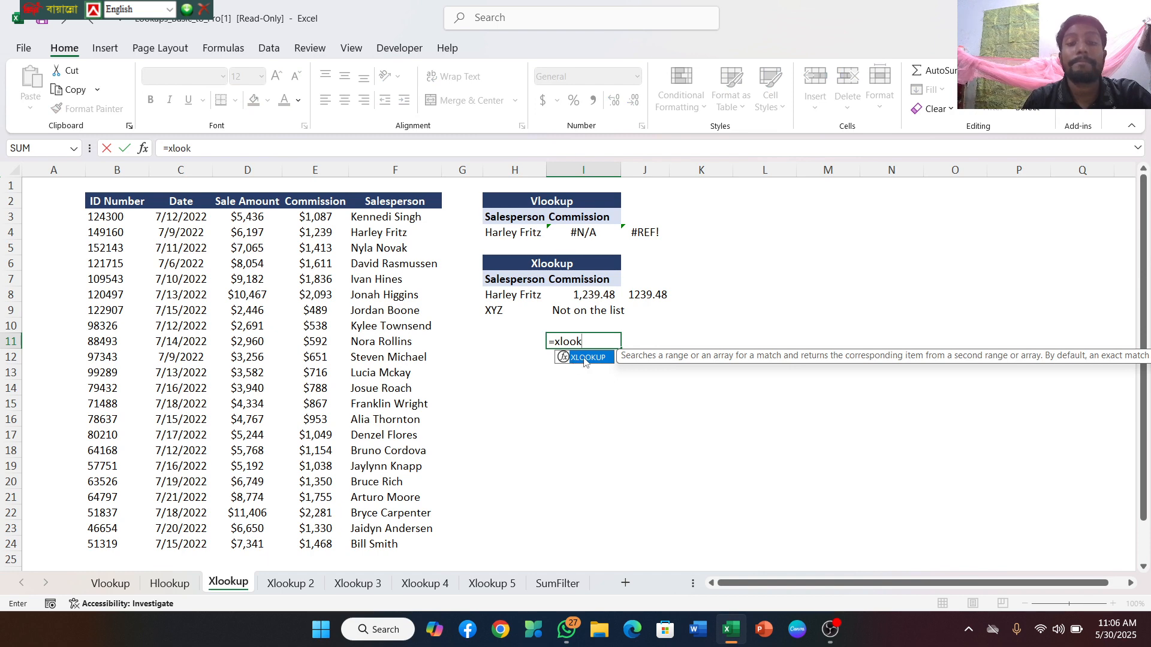
{"action": "double_click", "coordinate": [584, 358]}
{"action": "left_click", "coordinate": [586, 357]}
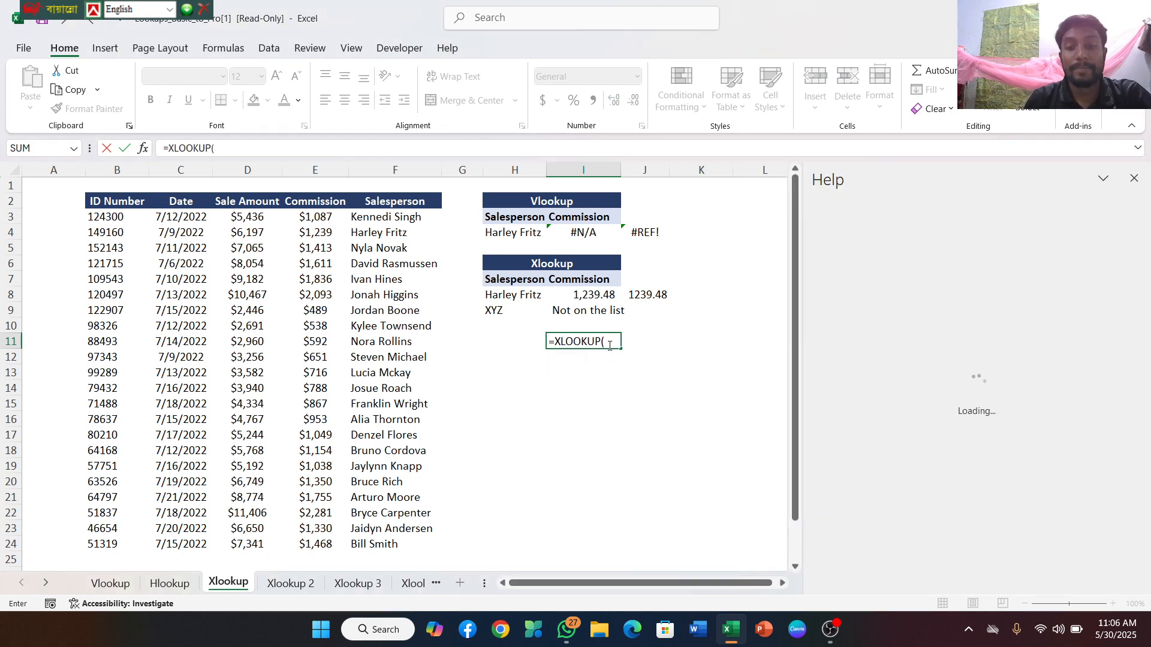
{"action": "left_click", "coordinate": [609, 345]}
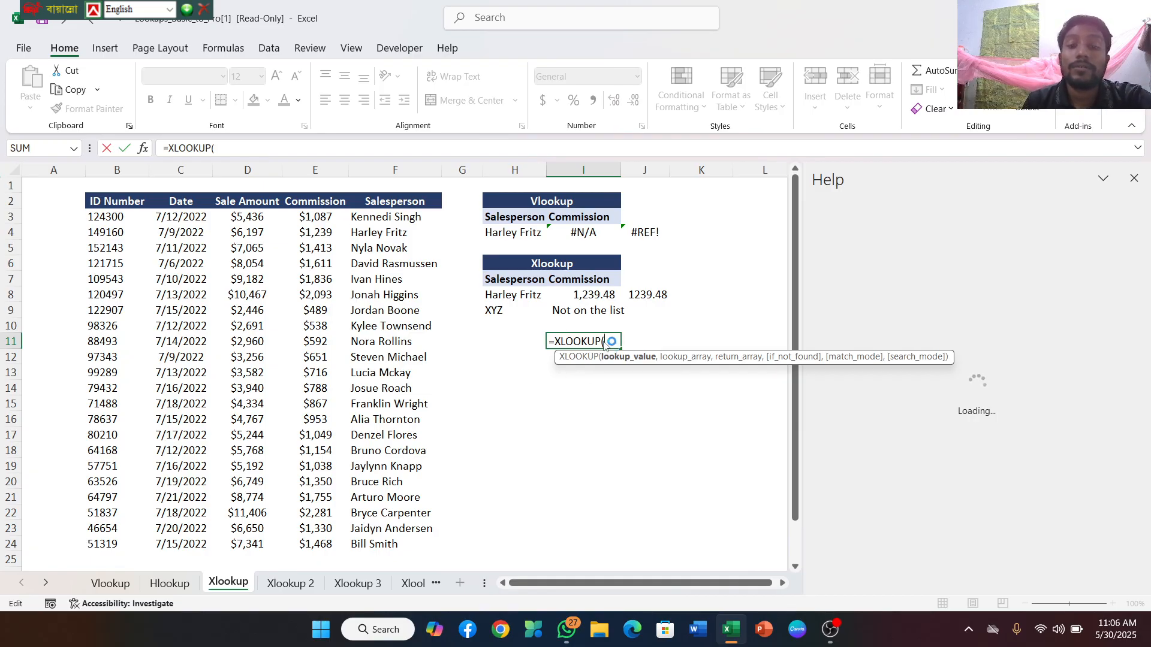
{"action": "key", "text": "BackSpace"}
{"action": "key", "text": "BackSpace"}
{"action": "key", "text": "BackSpace"}
{"action": "key", "text": "BackSpace"}
{"action": "key", "text": "BackSpace"}
{"action": "key", "text": "BackSpace"}
{"action": "key", "text": "BackSpace"}
{"action": "key", "text": "BackSpace"}
{"action": "key", "text": "BackSpace"}
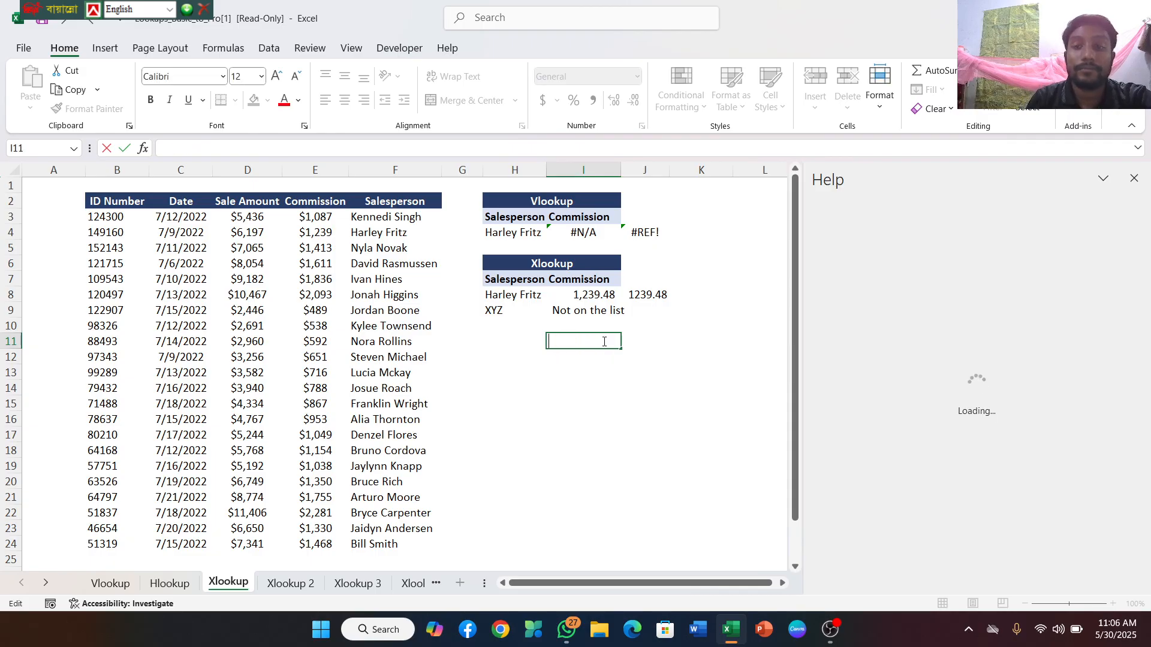
{"action": "left_click", "coordinate": [579, 404]}
Begin an XLOOKUP formula in I11 with H9, the XYZ entry, as the lookup value
{"action": "left_click", "coordinate": [579, 340]}
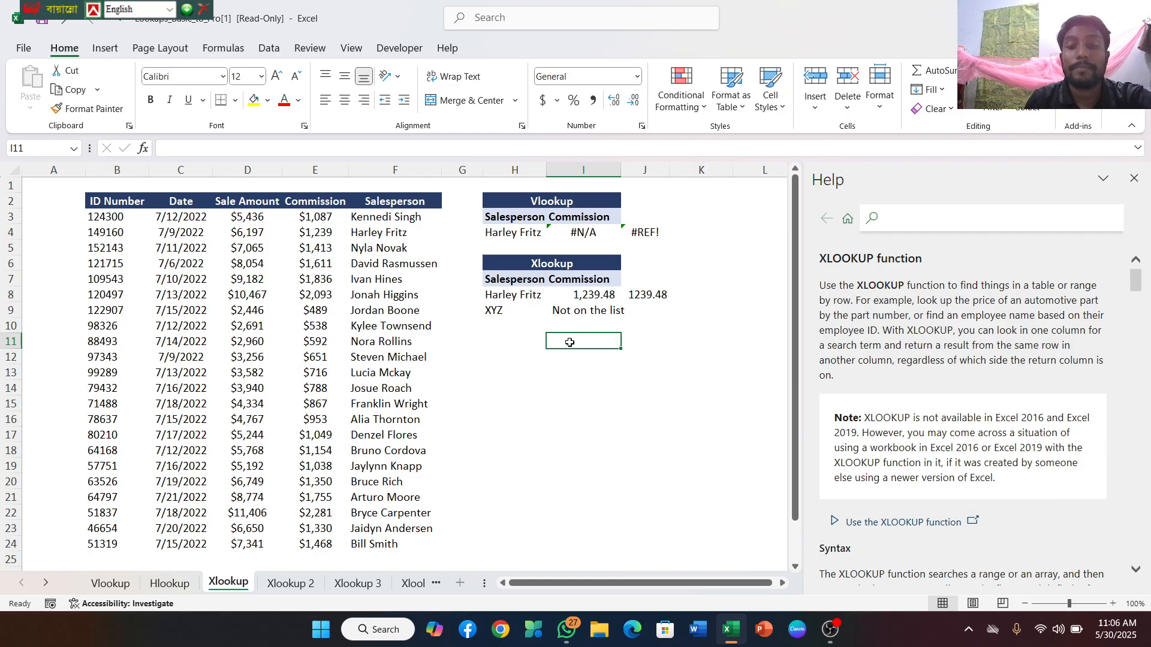
{"action": "type", "text": "="}
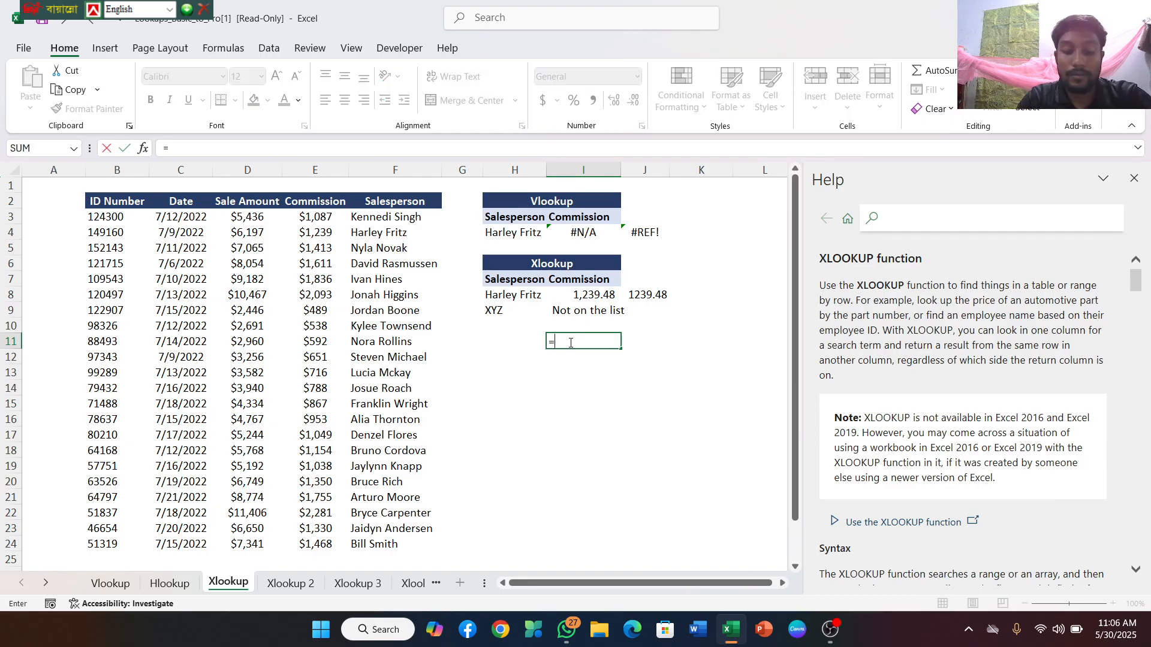
{"action": "type", "text": "xlook"}
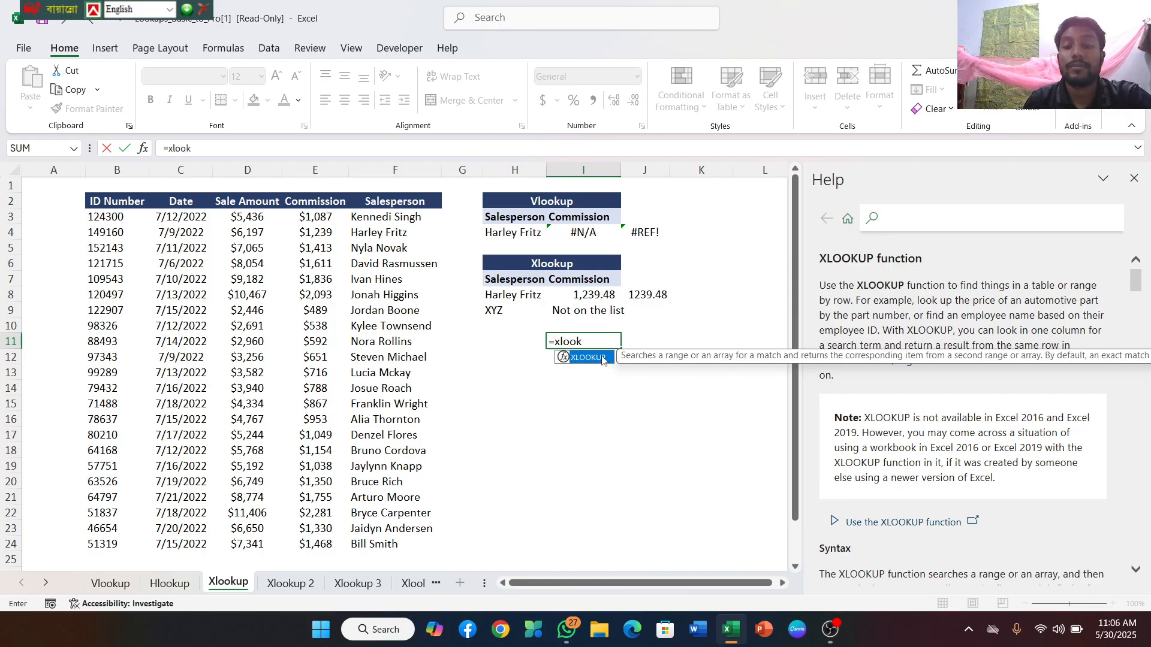
{"action": "double_click", "coordinate": [602, 359]}
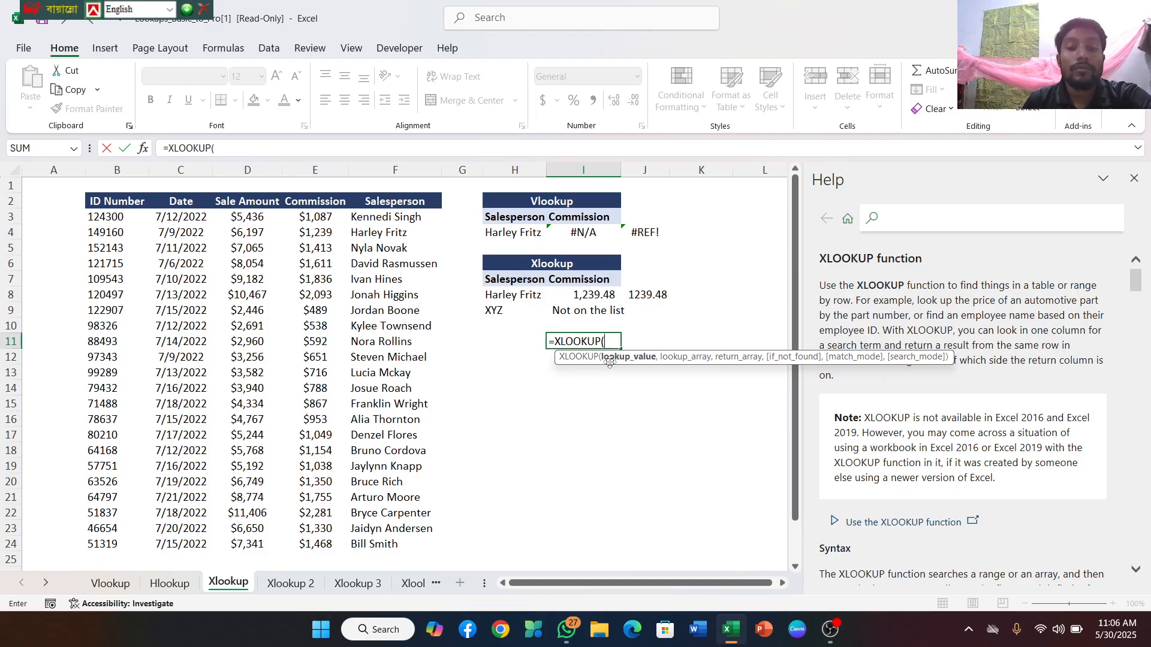
{"action": "left_click", "coordinate": [498, 311]}
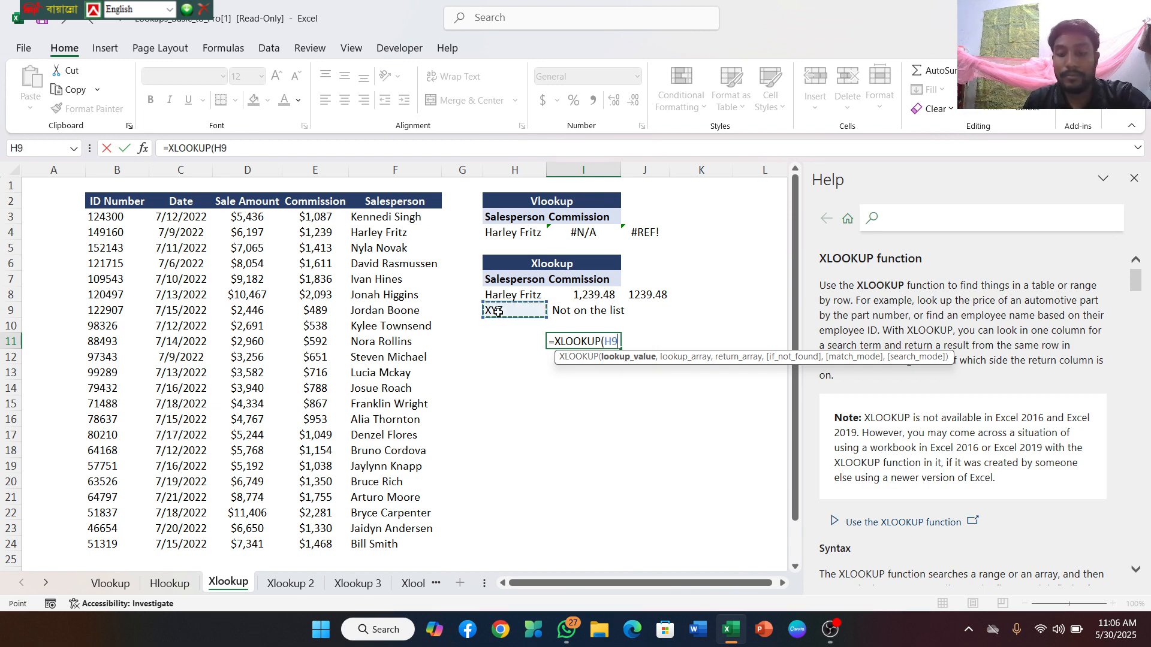
{"action": "type", "text": ","}
Add the Salesperson range F3:F24 as lookup array and the Commission range E3:E24 as return array to the I11 formula
{"action": "left_click_drag", "start_coordinate": [363, 219], "coordinate": [372, 547]}
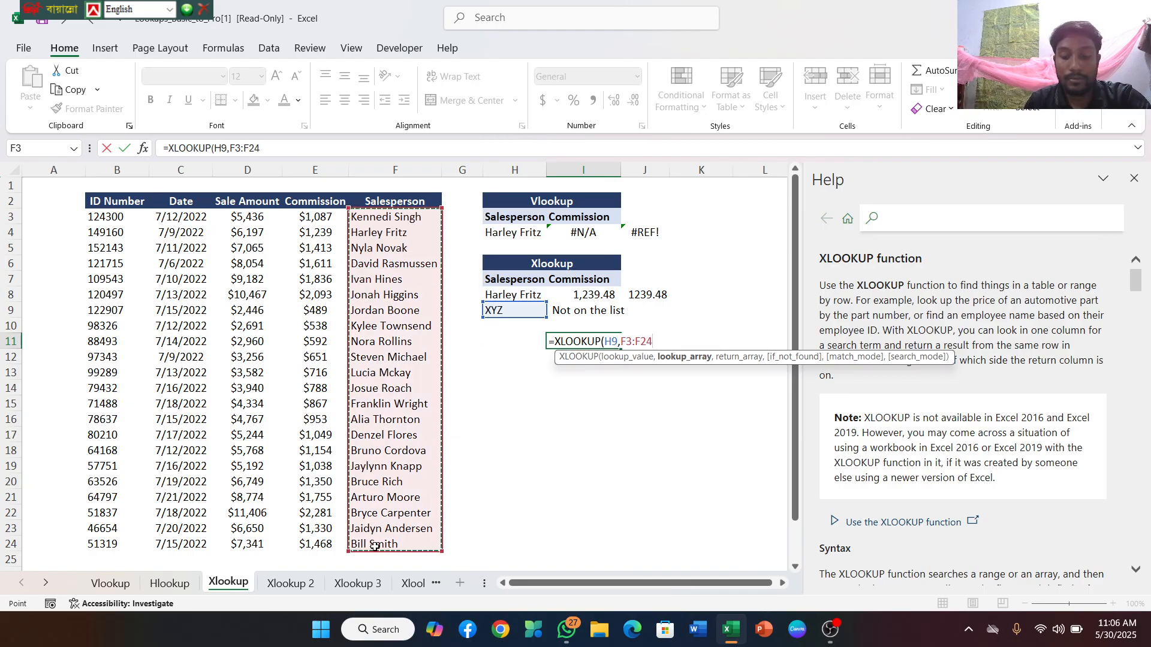
{"action": "type", "text": ","}
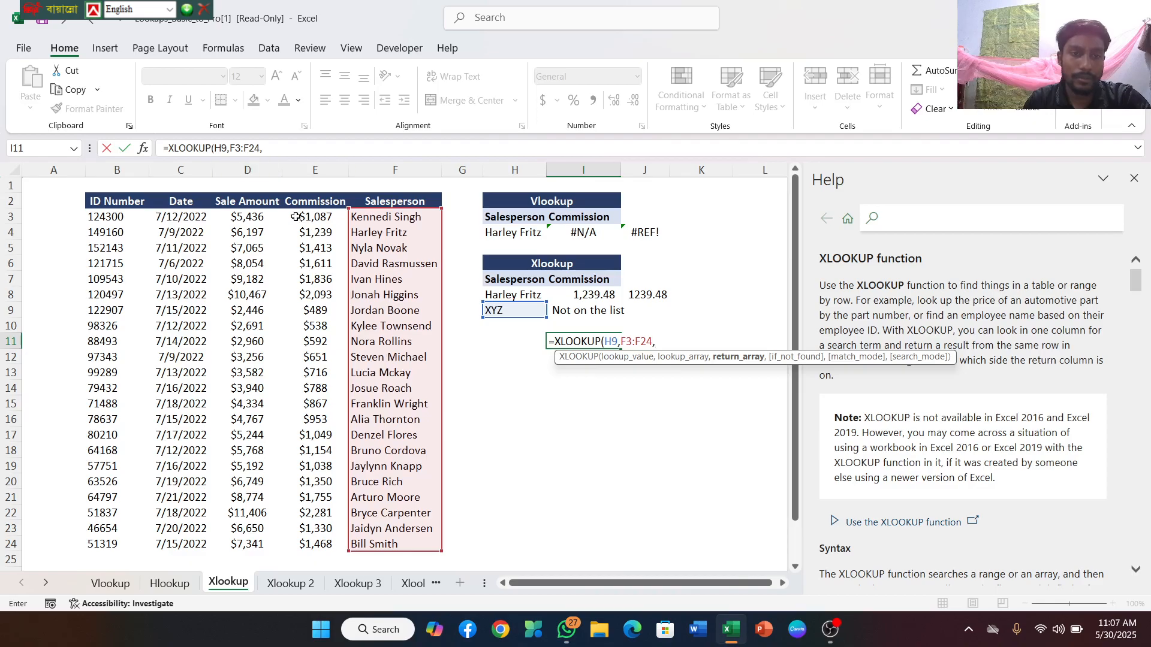
{"action": "left_click_drag", "start_coordinate": [310, 214], "coordinate": [317, 545]}
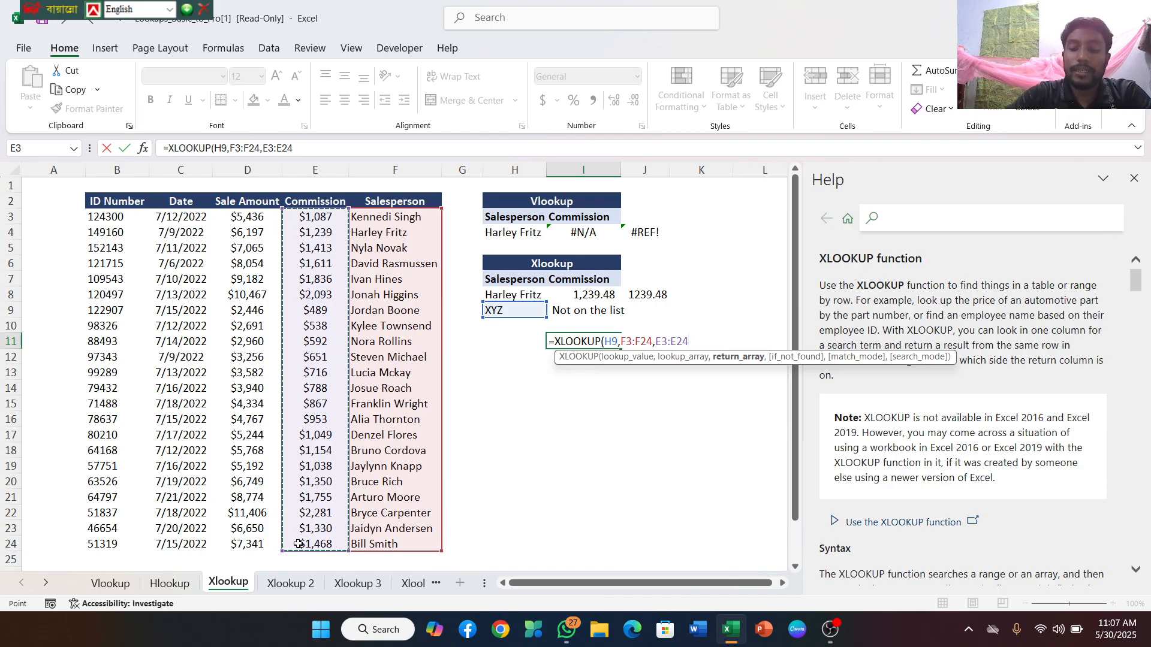
{"action": "type", "text": ")"}
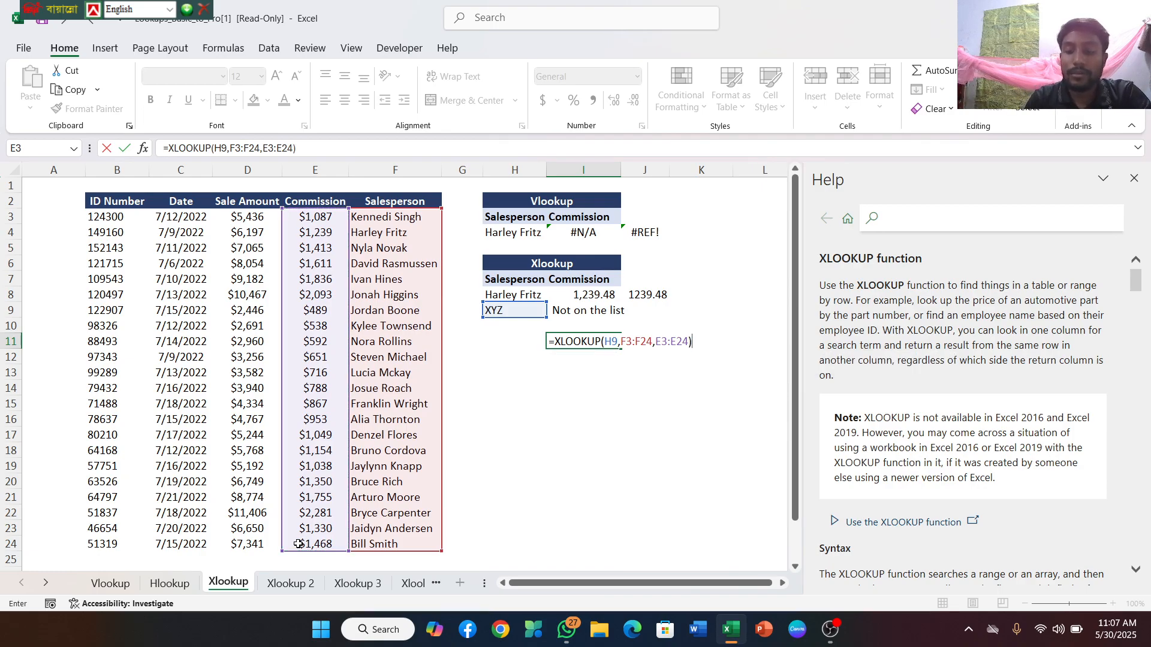
{"action": "key", "text": "BackSpace"}
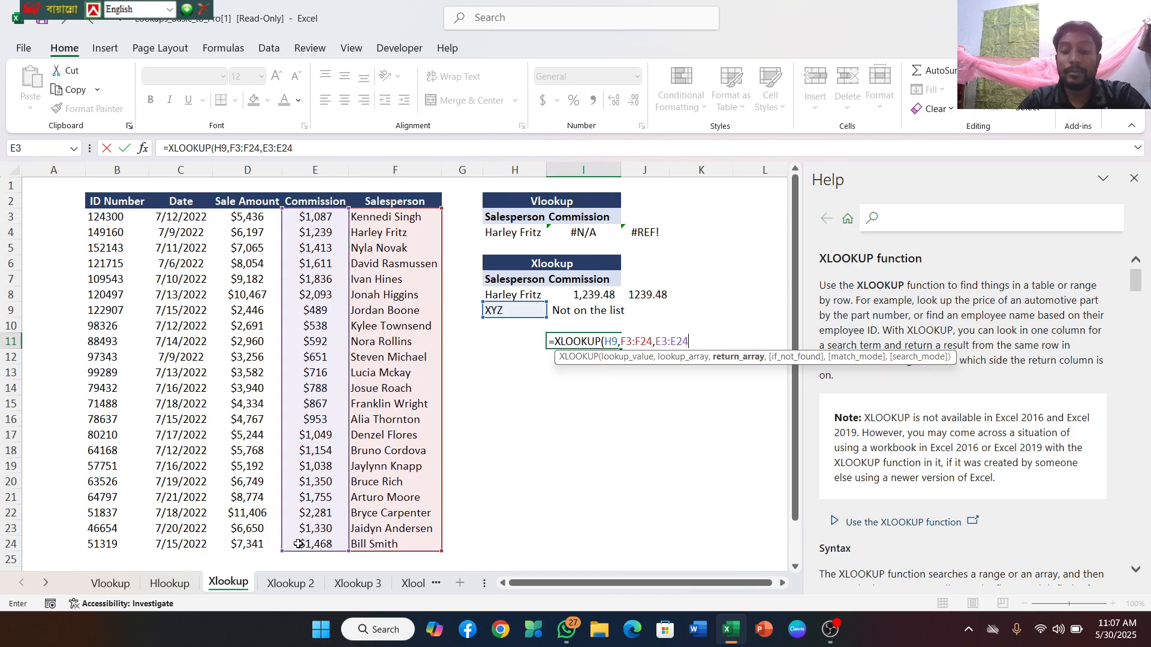
Set the formula's if_not_found argument to "Not on the list" and enter the completed XLOOKUP in I11
{"action": "type", "text": ","}
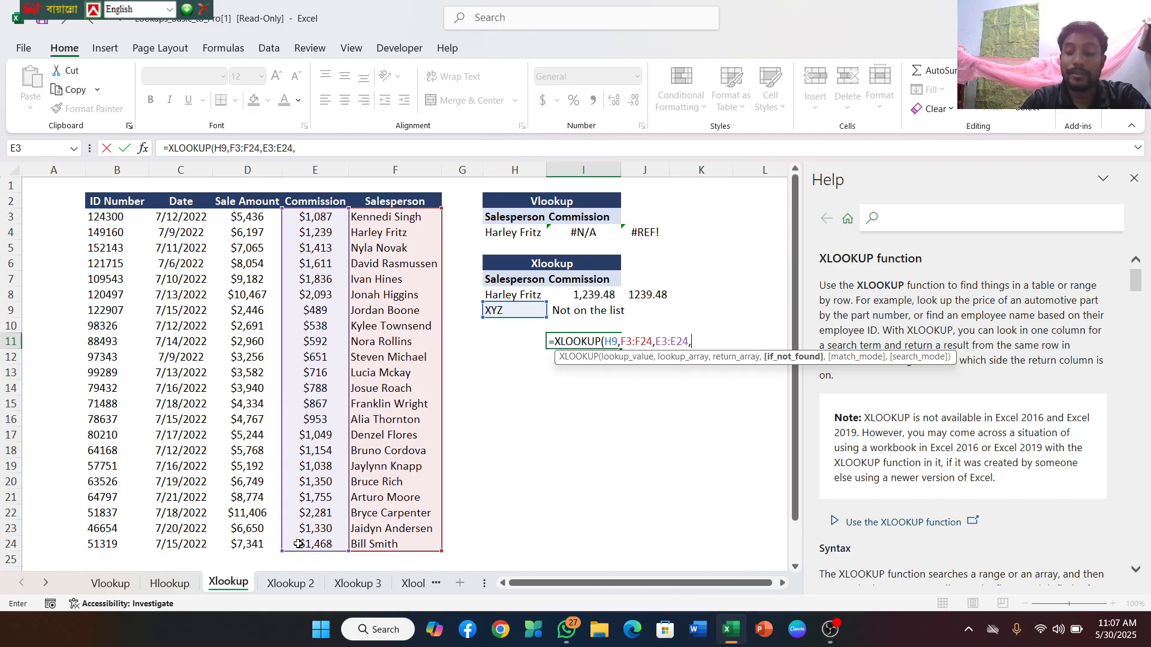
{"action": "type", "text": "\""}
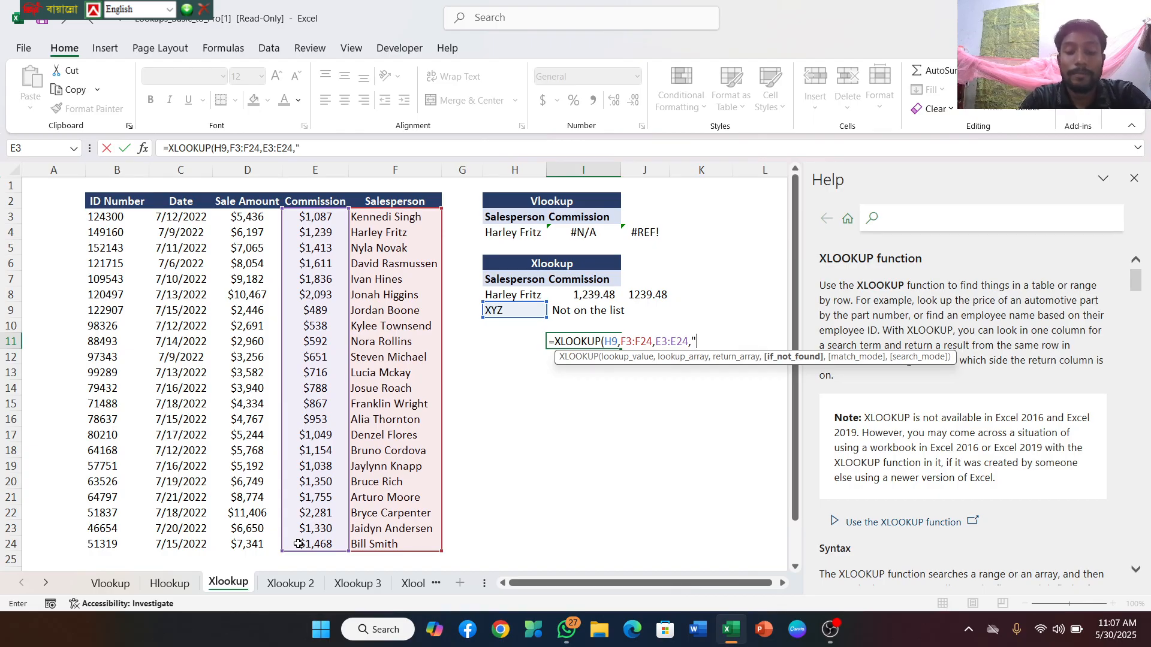
{"action": "type", "text": "n"}
{"action": "key", "text": "BackSpace"}
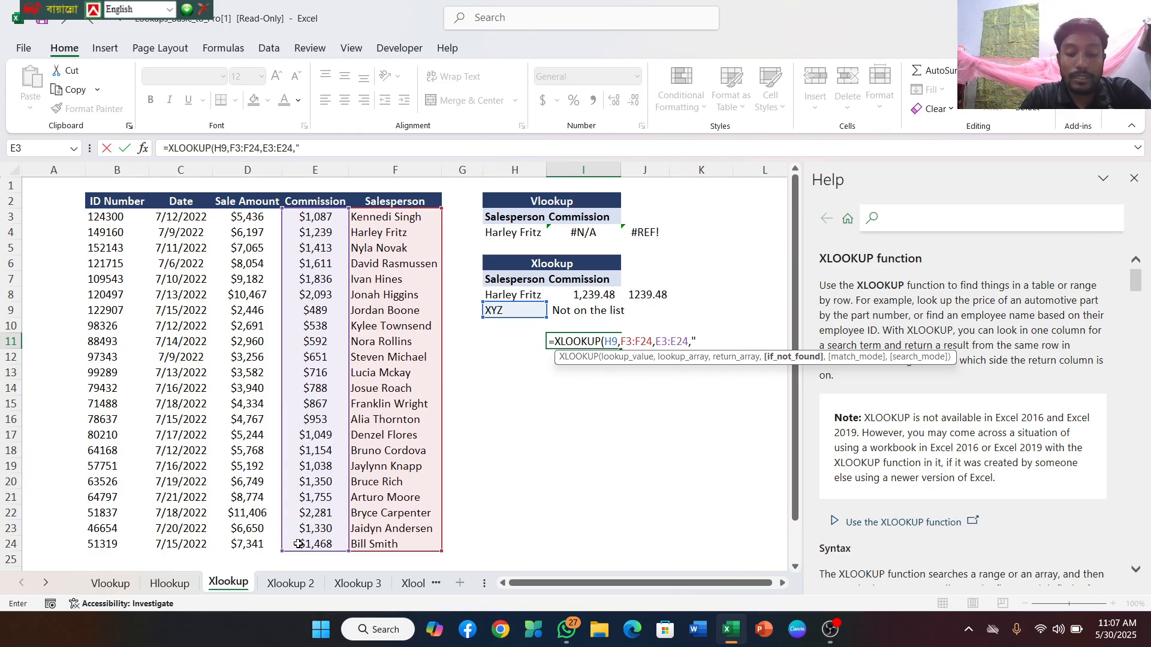
{"action": "type", "text": "Not"}
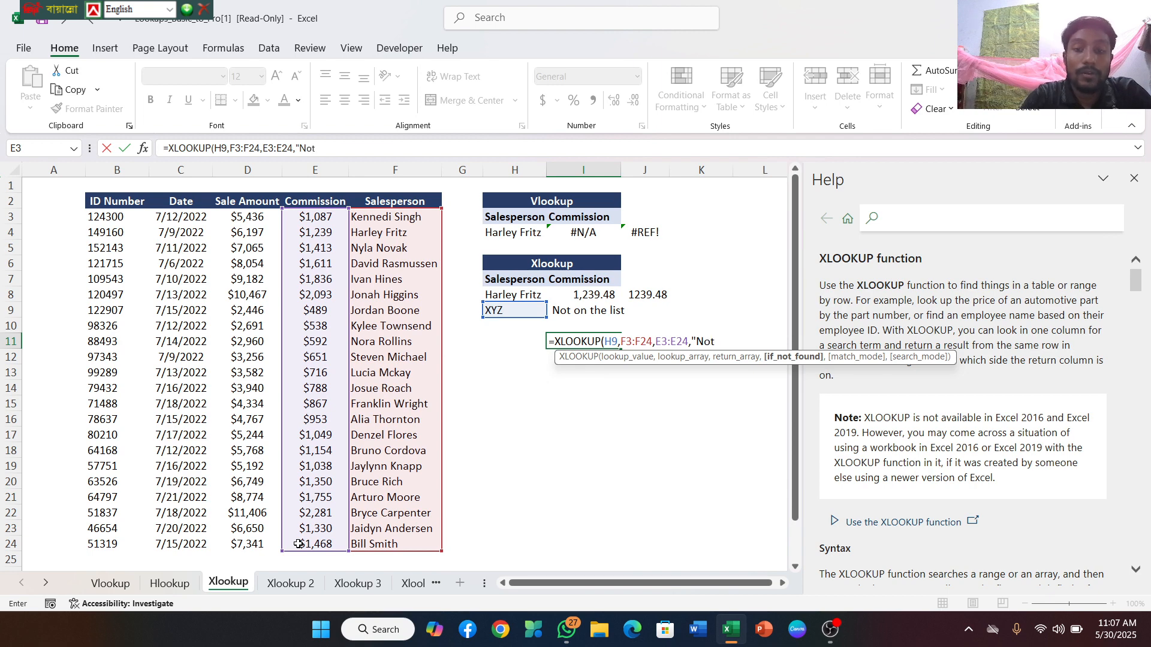
{"action": "type", "text": " on"}
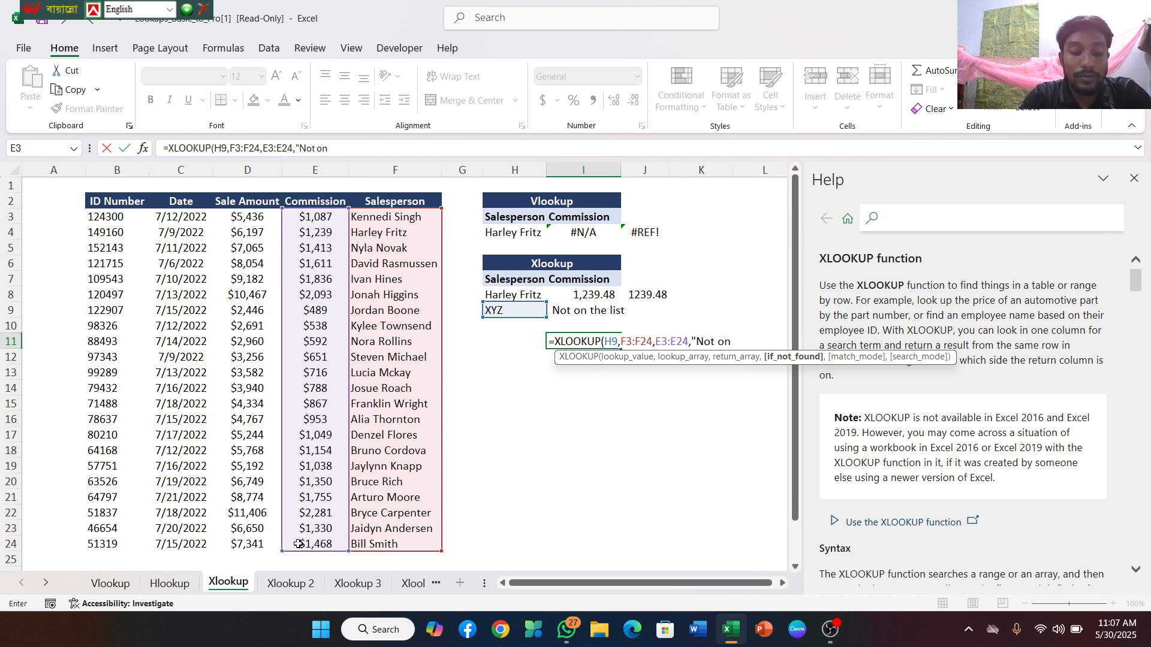
{"action": "type", "text": " the list"}
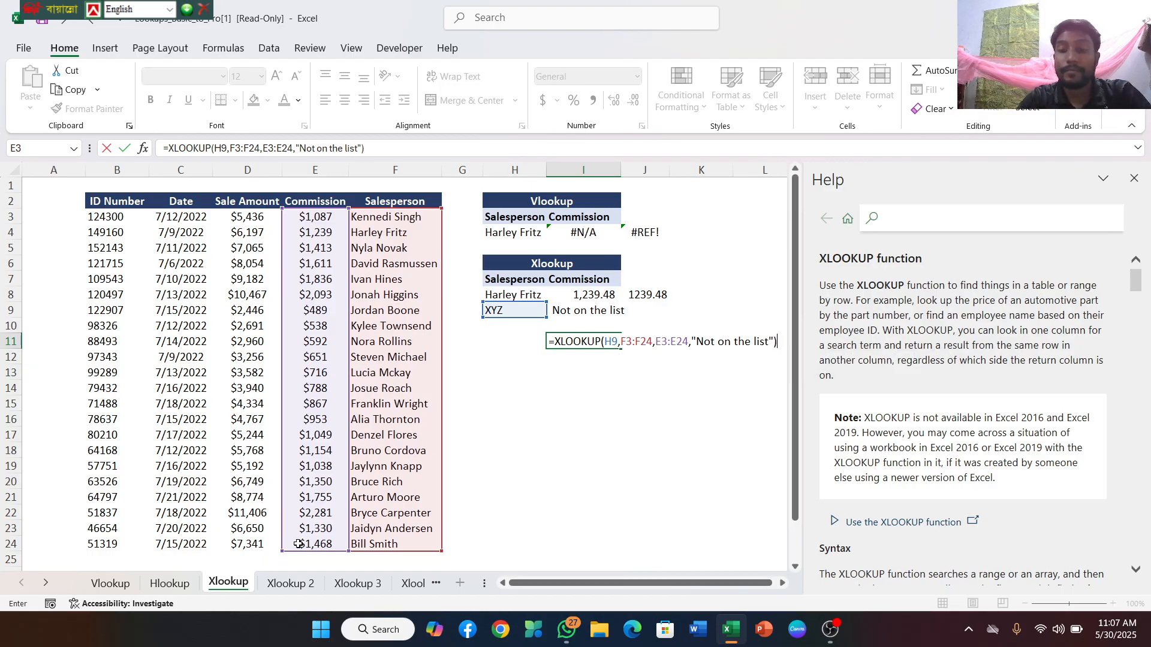
{"action": "key", "text": "Return"}
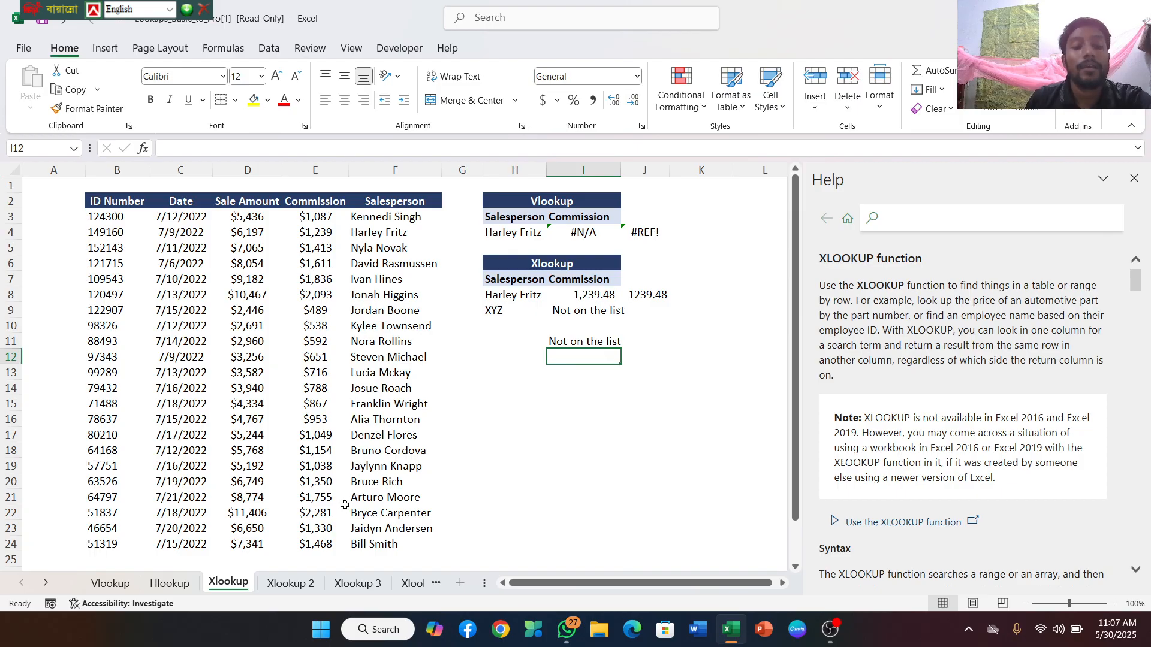
On the Xlookup 3 sheet, begin an XLOOKUP formula in I5 with the salesperson cell H3 as the lookup value
{"action": "left_click", "coordinate": [286, 590]}
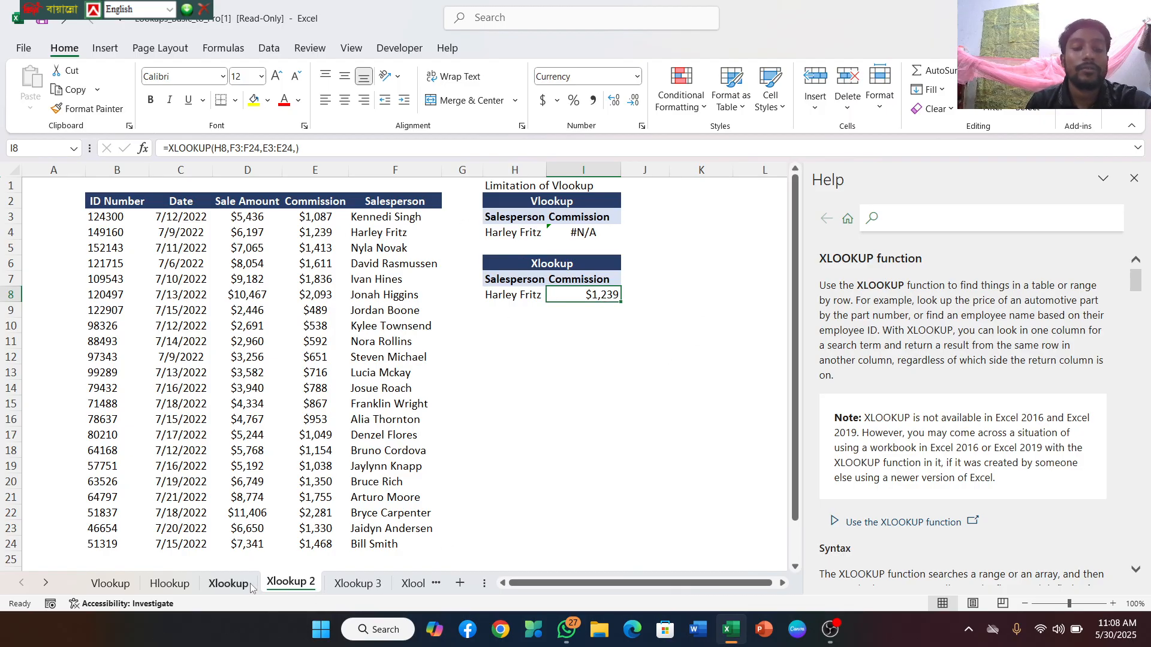
{"action": "left_click", "coordinate": [345, 585]}
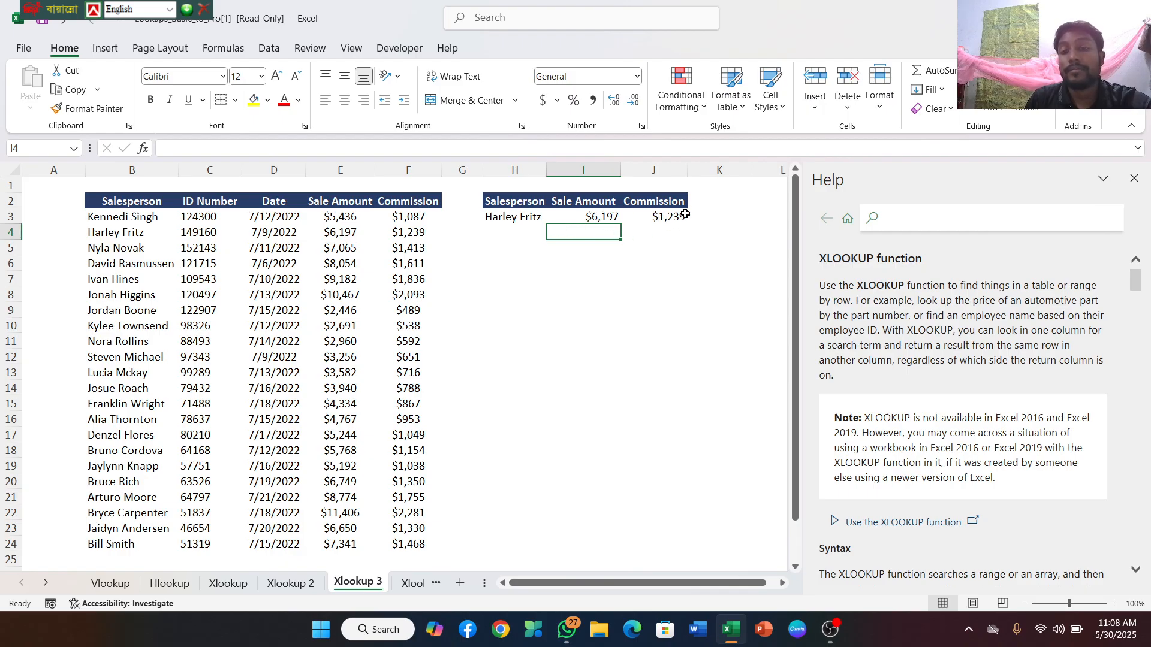
{"action": "left_click", "coordinate": [603, 246]}
{"action": "double_click", "coordinate": [603, 245]}
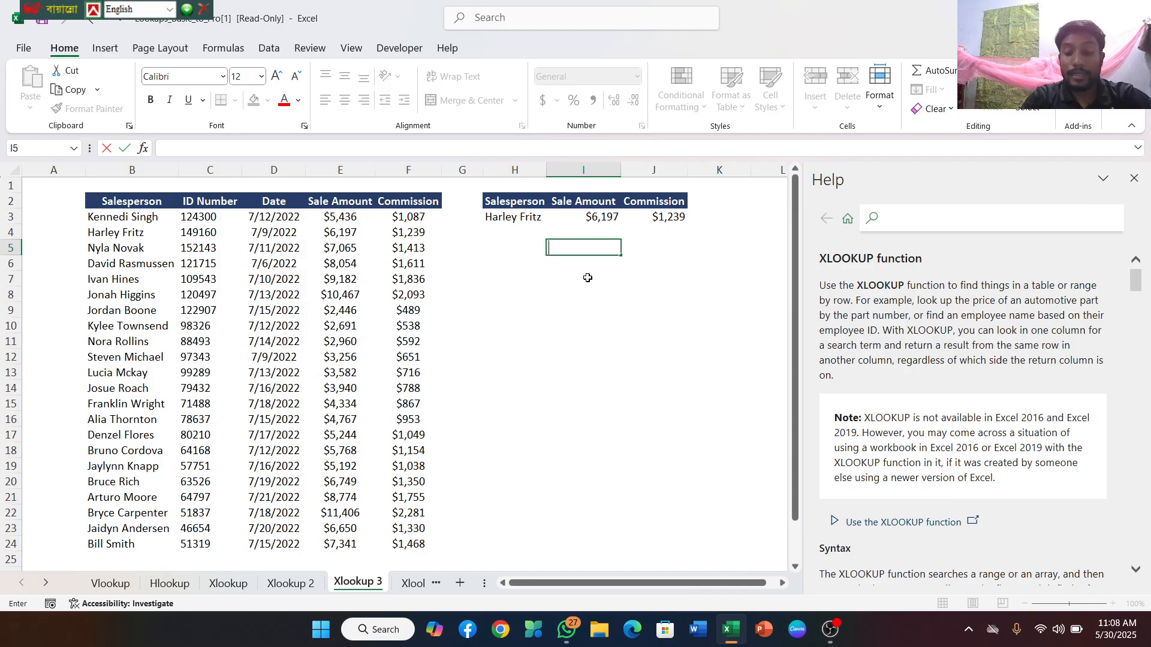
{"action": "type", "text": "=x"}
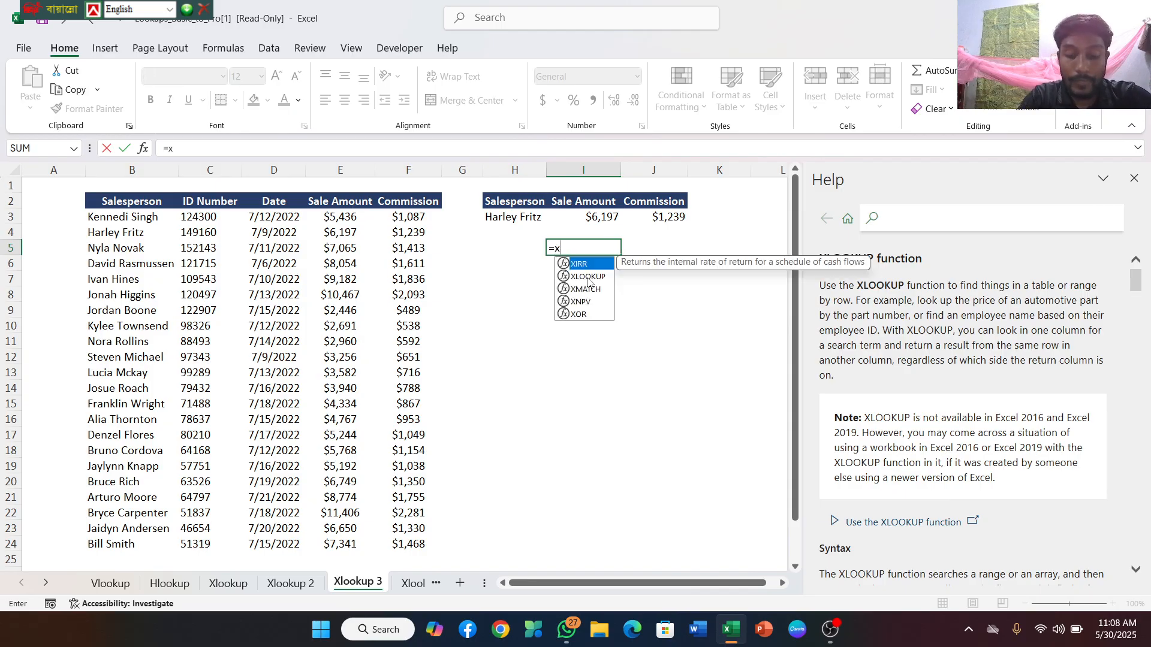
{"action": "type", "text": "looku"}
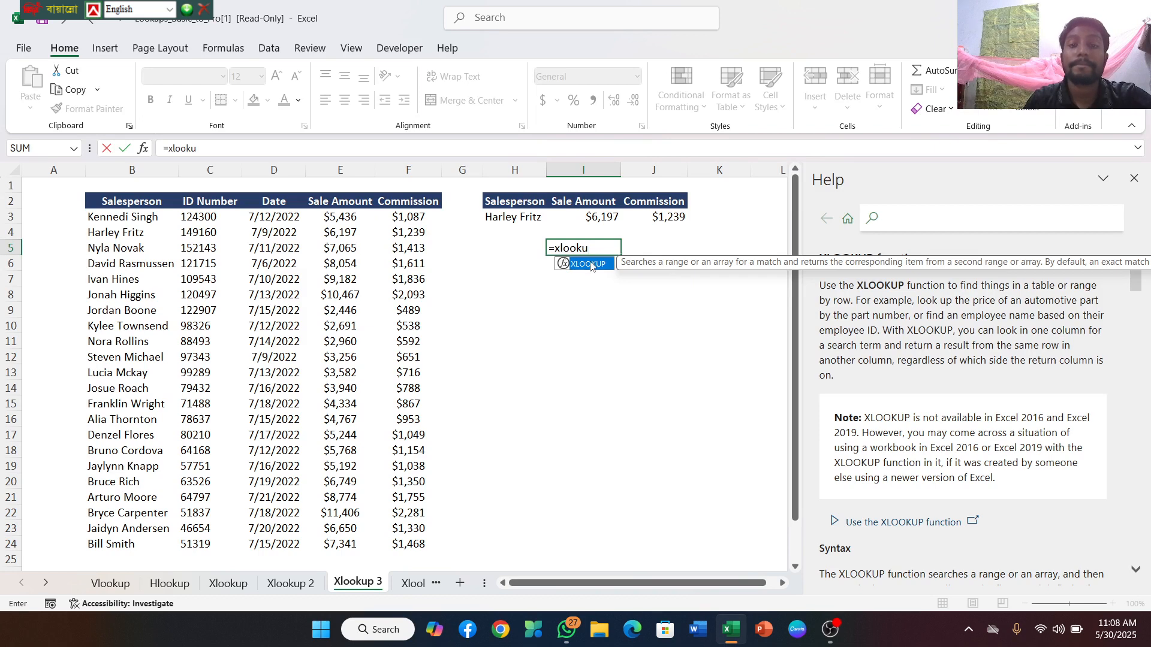
{"action": "double_click", "coordinate": [591, 264]}
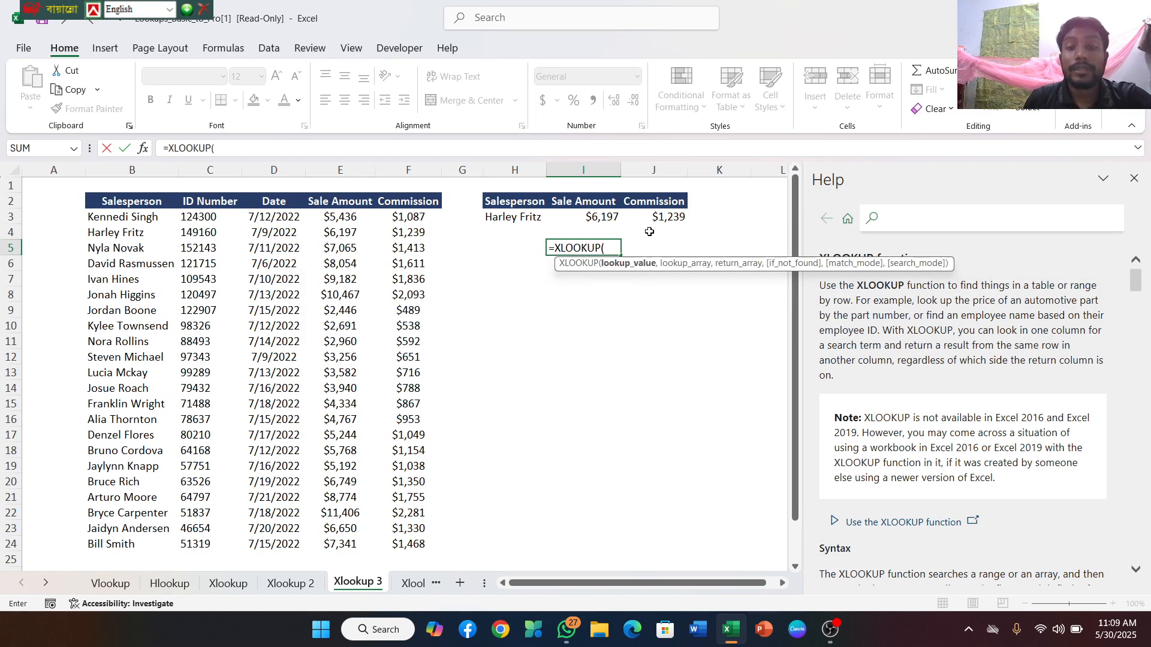
{"action": "left_click", "coordinate": [518, 219]}
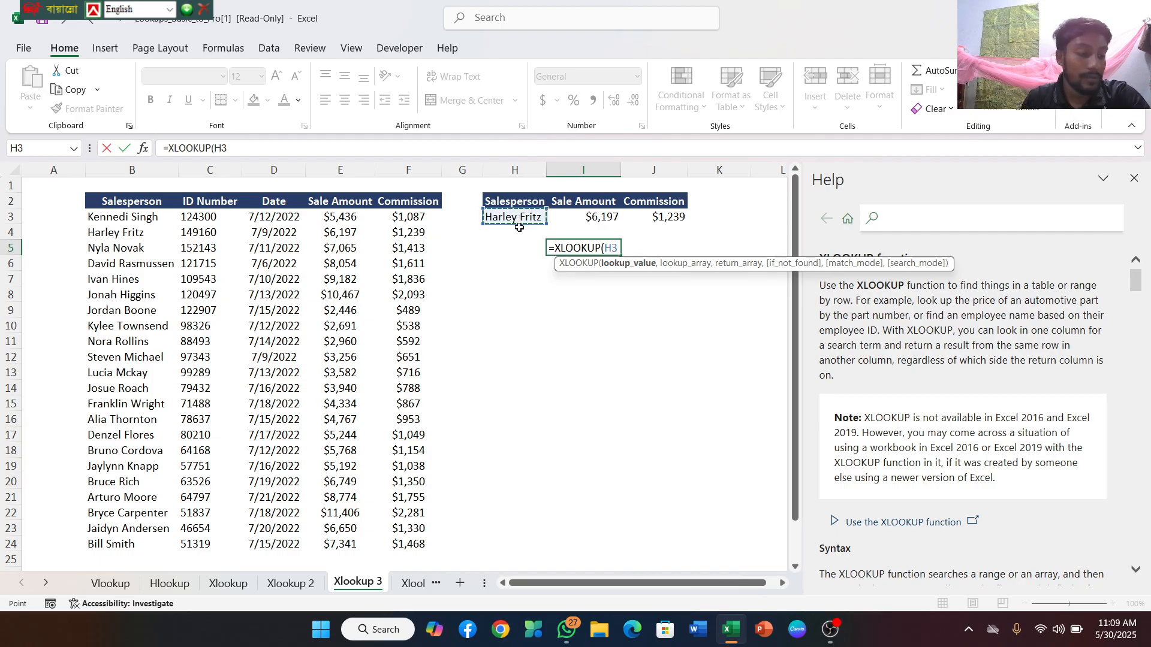
Complete the XLOOKUP in I5 with B3:B24 as lookup array and the Sale Amount and Commission columns E3:F24 as return array
{"action": "type", "text": ","}
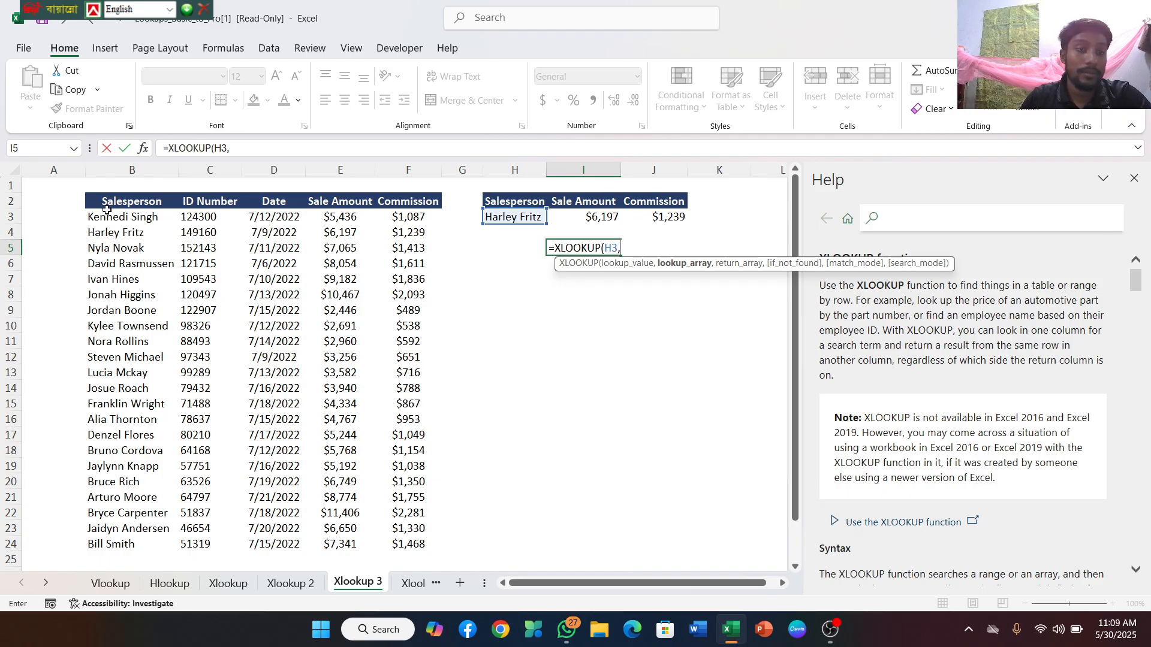
{"action": "left_click_drag", "start_coordinate": [108, 218], "coordinate": [110, 546]}
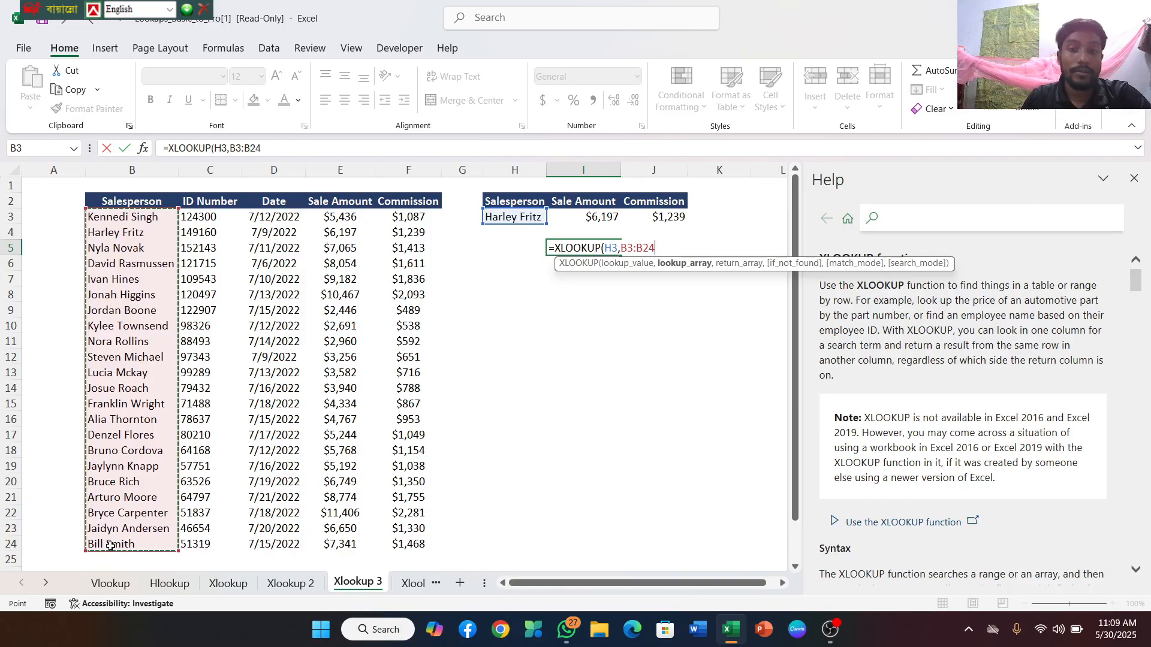
{"action": "type", "text": ","}
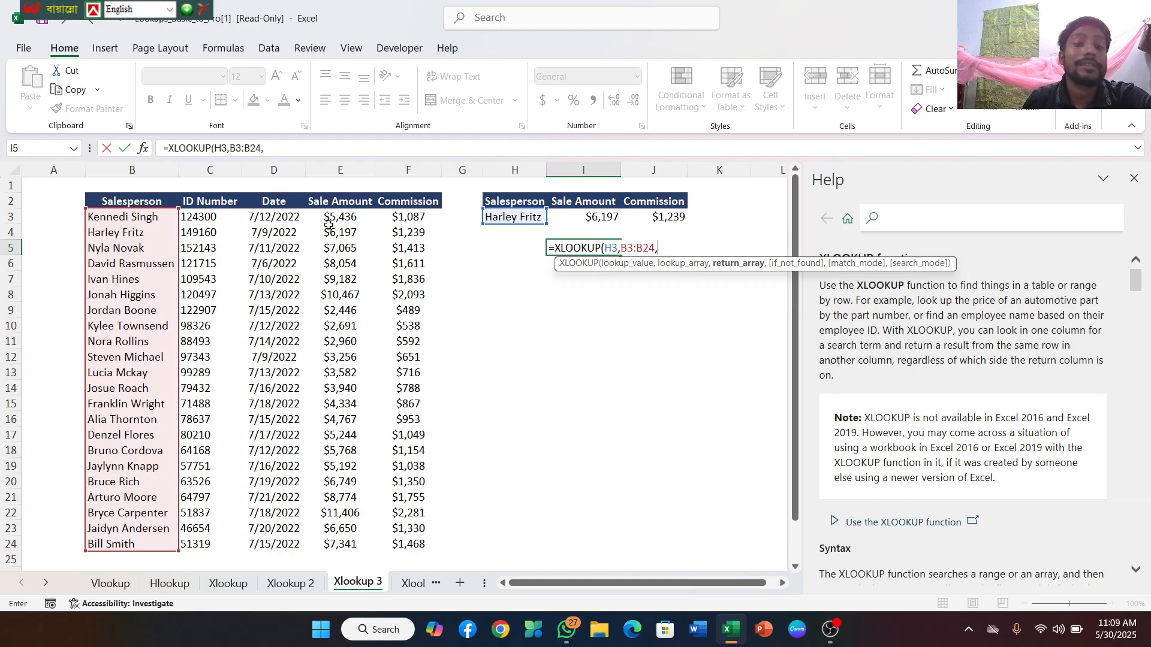
{"action": "left_click_drag", "start_coordinate": [326, 217], "coordinate": [397, 541]}
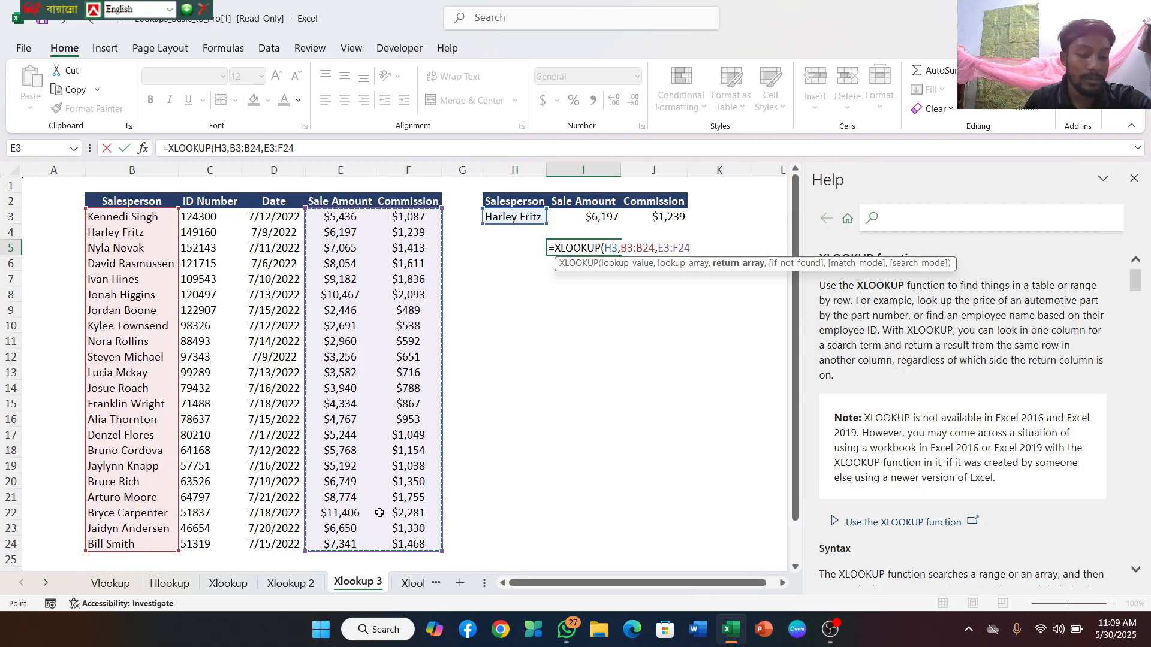
{"action": "type", "text": ")"}
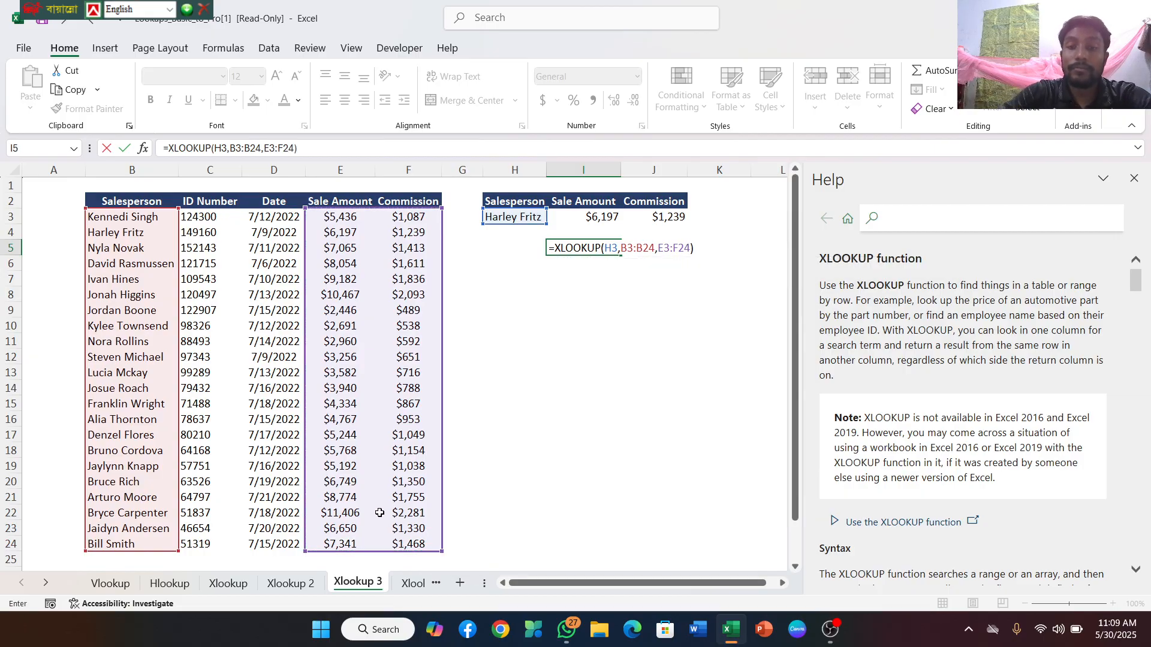
{"action": "key", "text": "Return"}
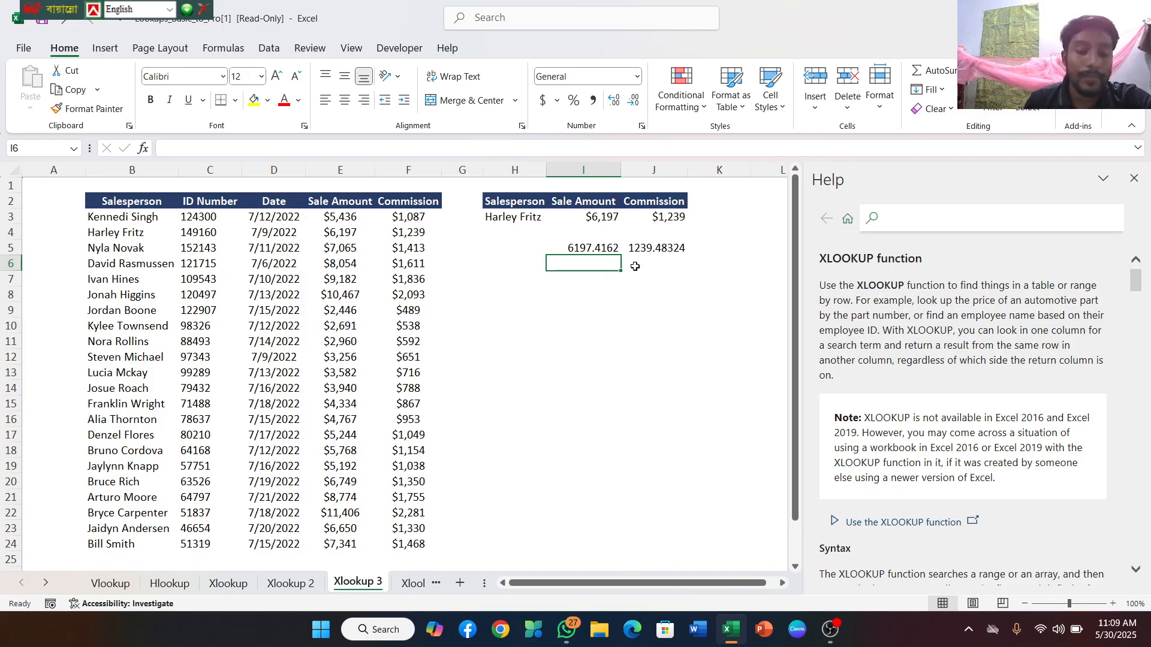
Open the Xlookup 4 sheet and close the Help pane
{"action": "left_click", "coordinate": [407, 585]}
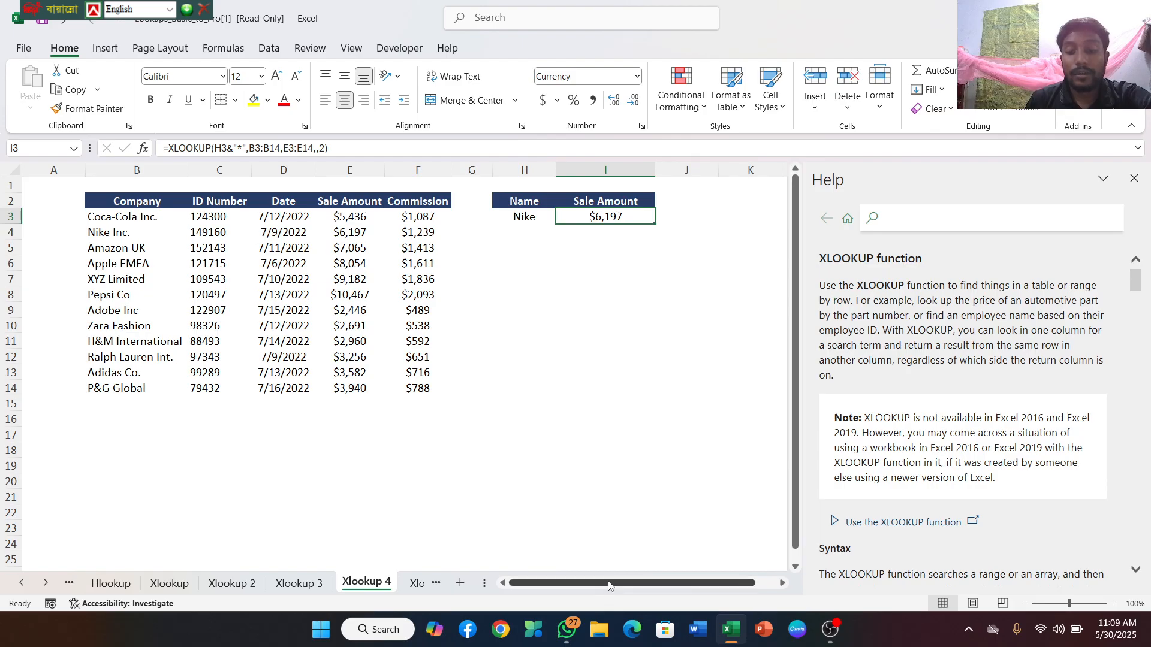
{"action": "left_click_drag", "start_coordinate": [630, 582], "coordinate": [651, 583]}
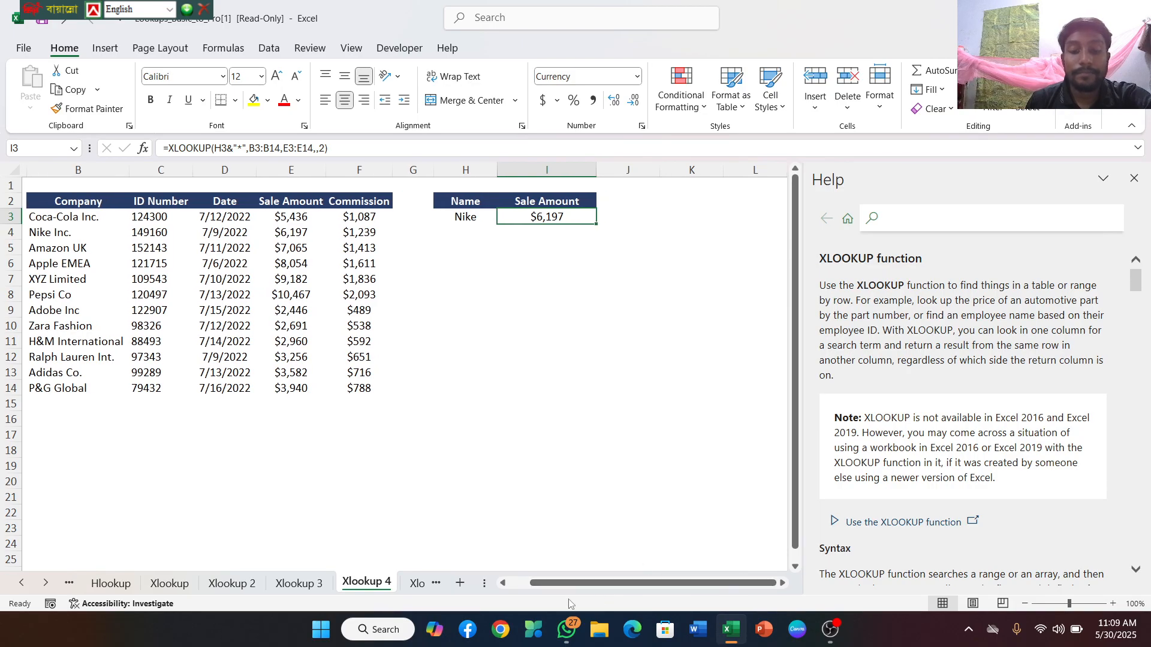
{"action": "left_click_drag", "start_coordinate": [577, 584], "coordinate": [560, 593]}
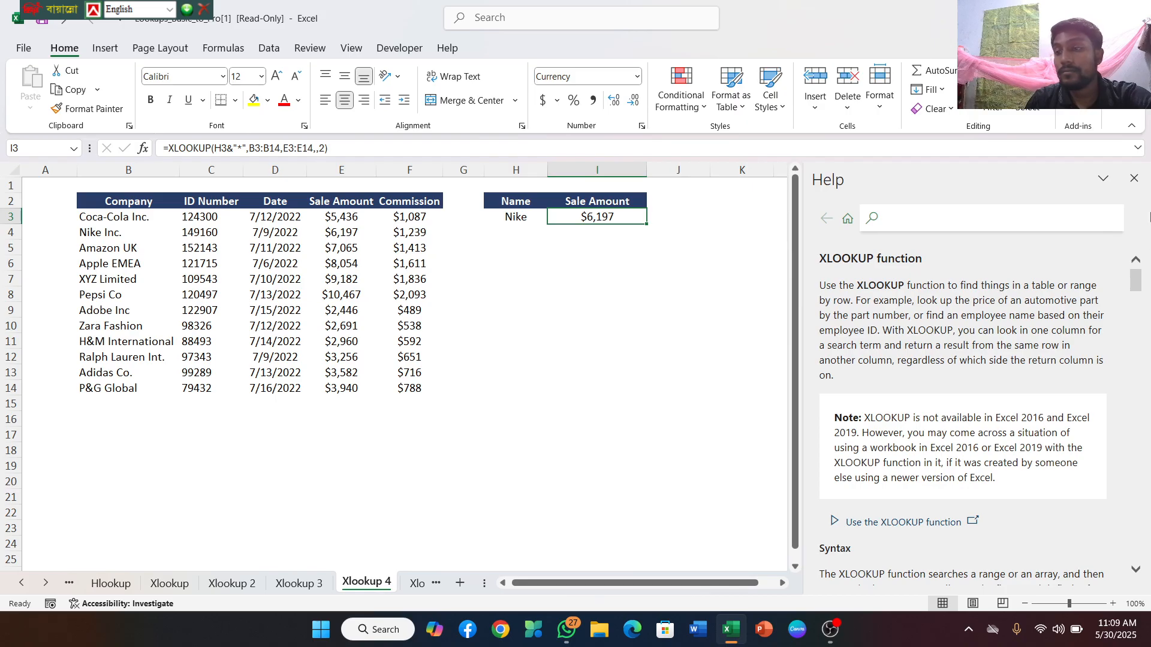
{"action": "left_click", "coordinate": [1133, 178]}
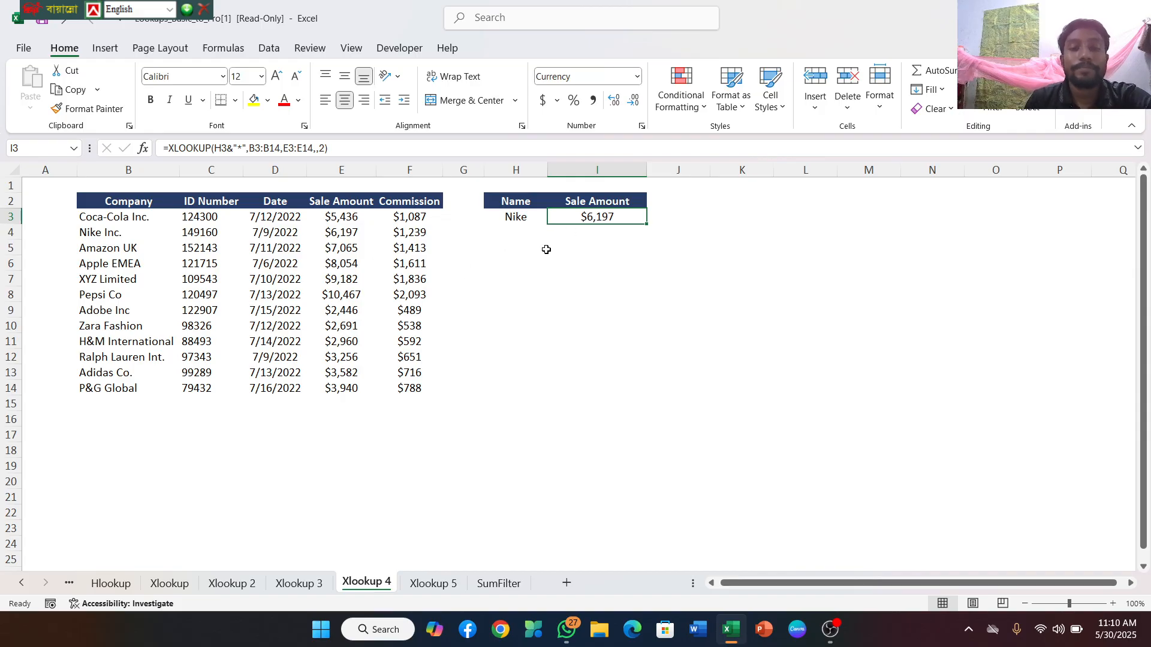
Begin an XLOOKUP formula in I4 with H3, the Nike entry, as the lookup value
{"action": "left_click", "coordinate": [516, 239]}
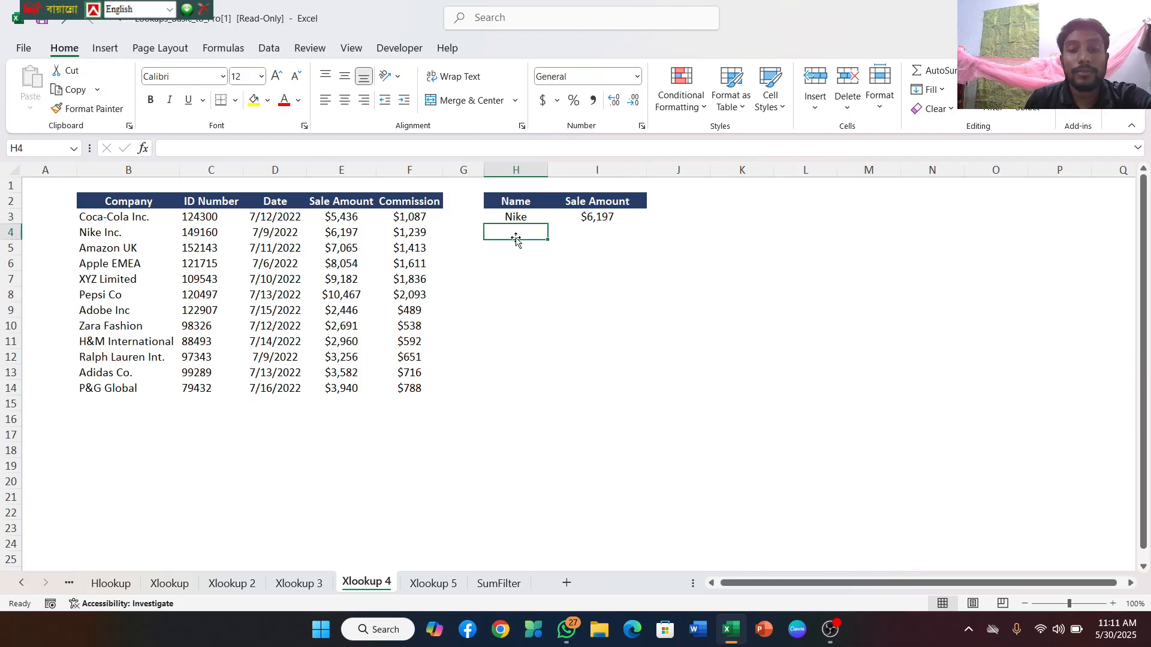
{"action": "left_click", "coordinate": [585, 230]}
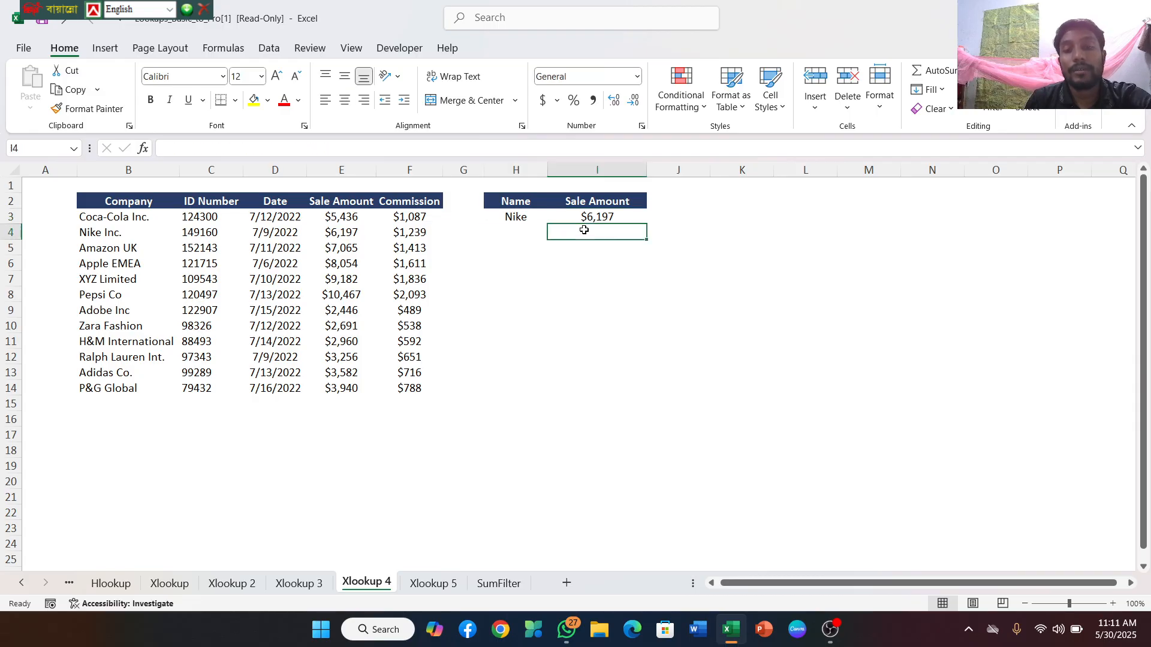
{"action": "double_click", "coordinate": [585, 230]}
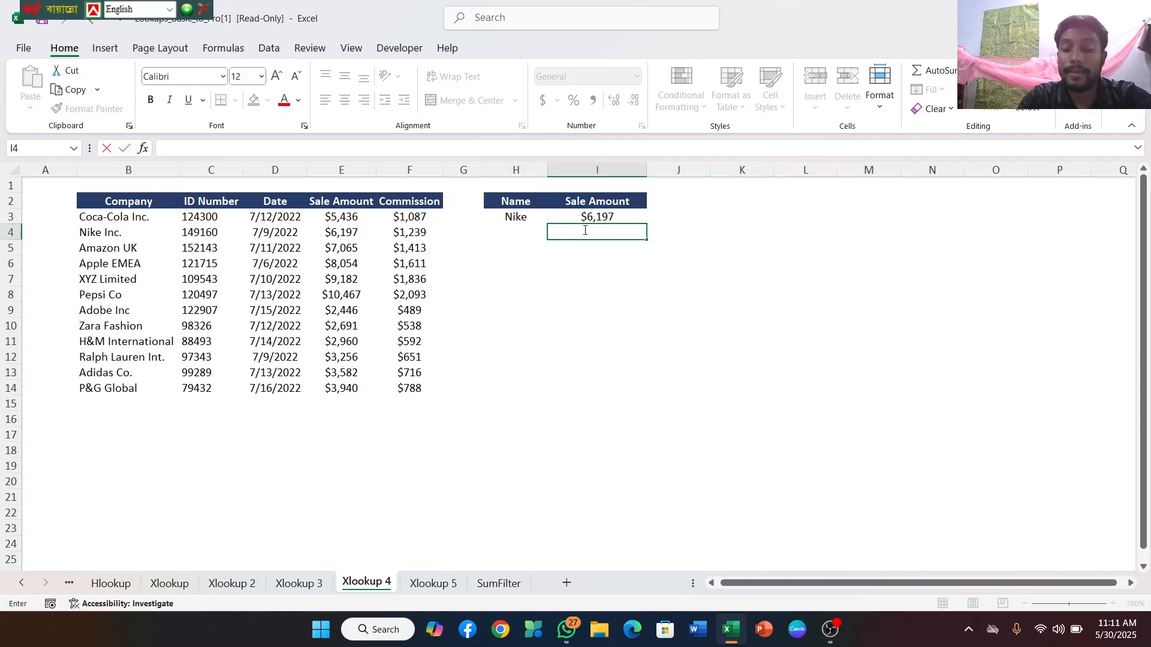
{"action": "type", "text": "="}
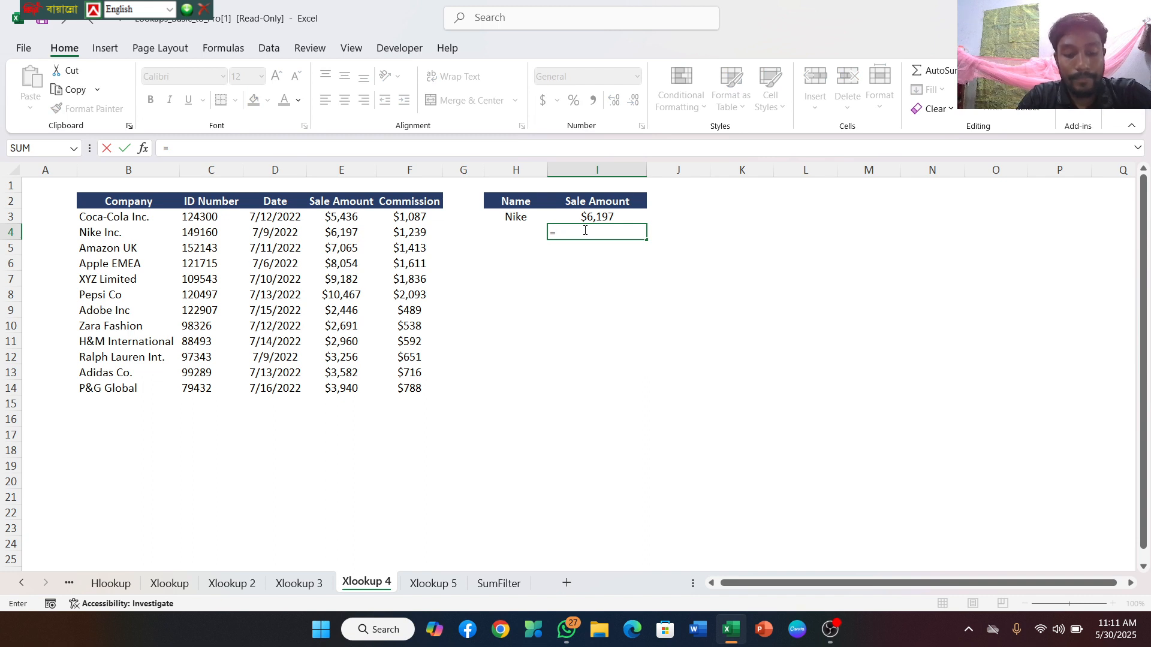
{"action": "type", "text": "xl"}
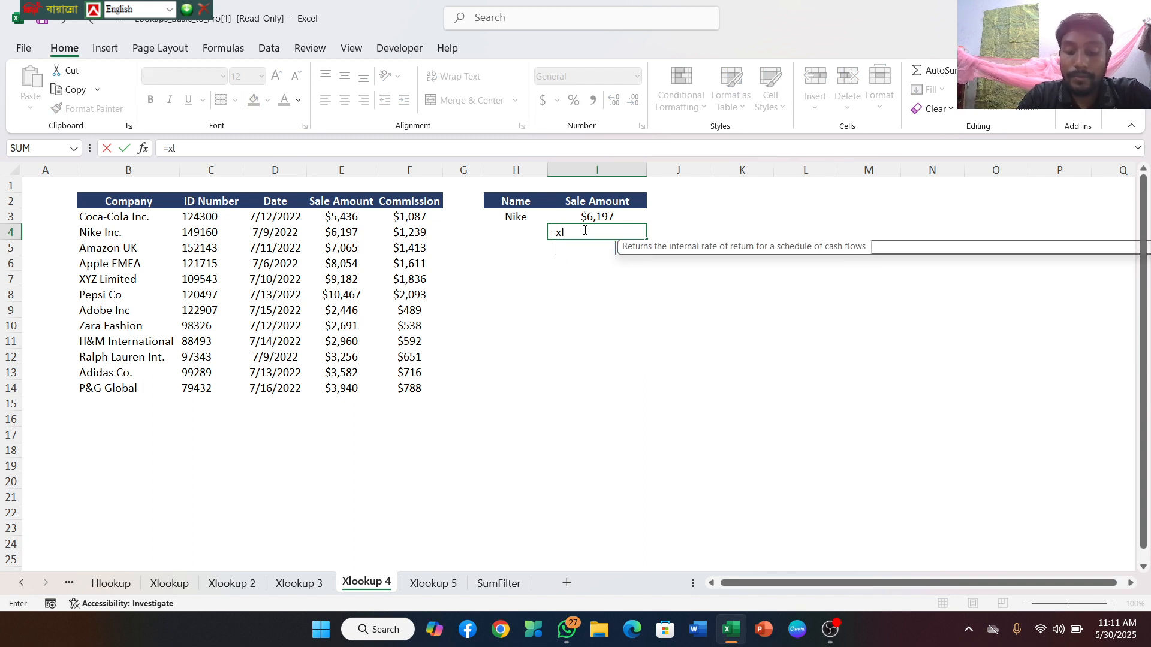
{"action": "type", "text": "ookup"}
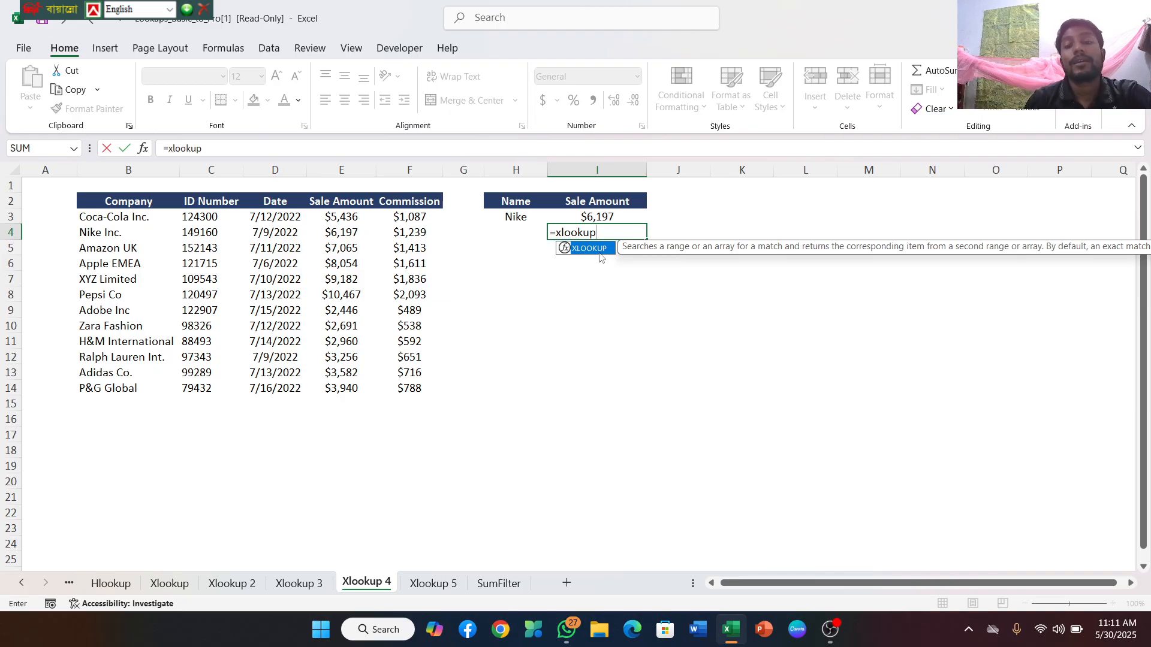
{"action": "double_click", "coordinate": [597, 251]}
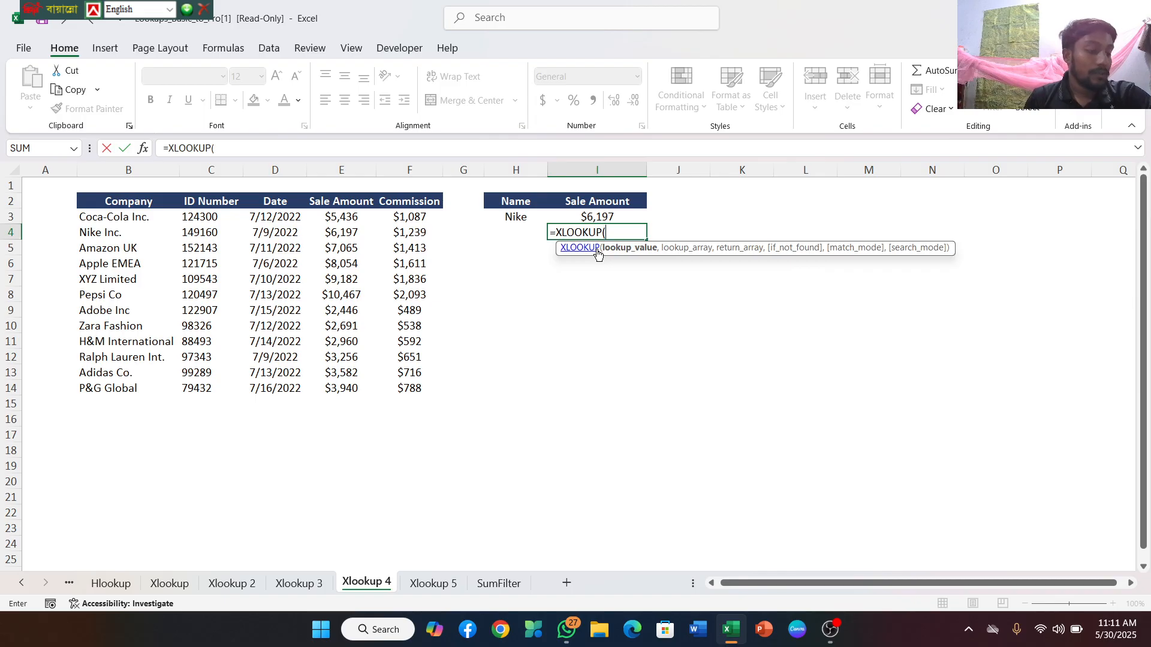
{"action": "left_click", "coordinate": [520, 218]}
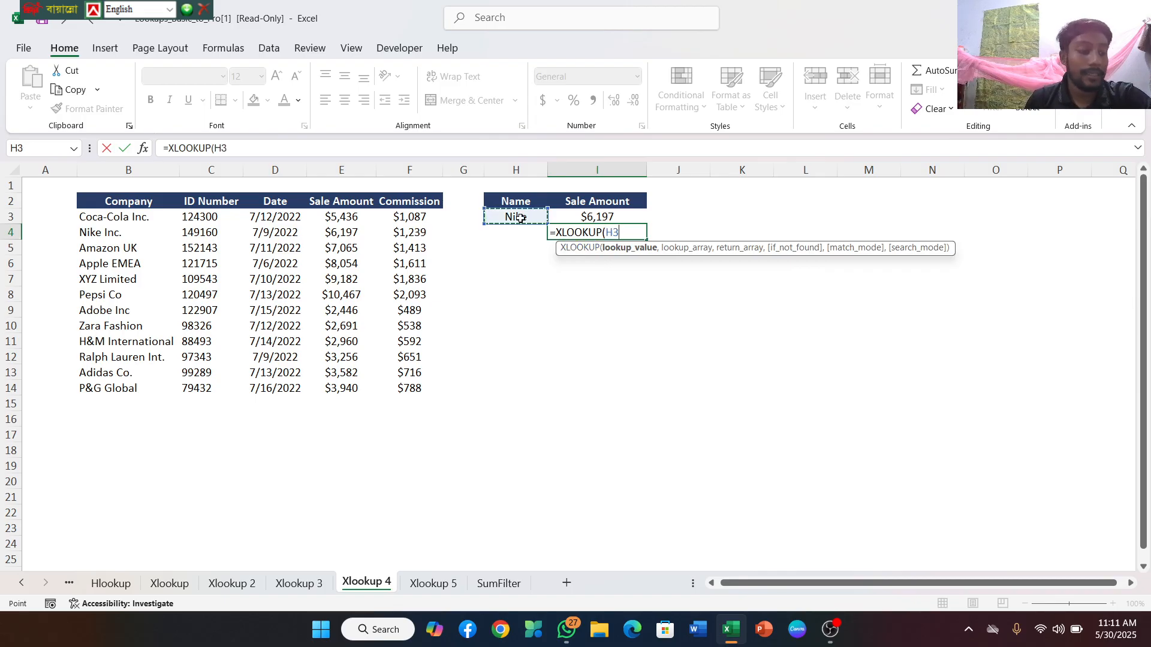
Add "*", the Company range B3:B14 and the Sale Amount range E3:E14 as the next arguments of the I4 formula
{"action": "type", "text": ",\"*"}
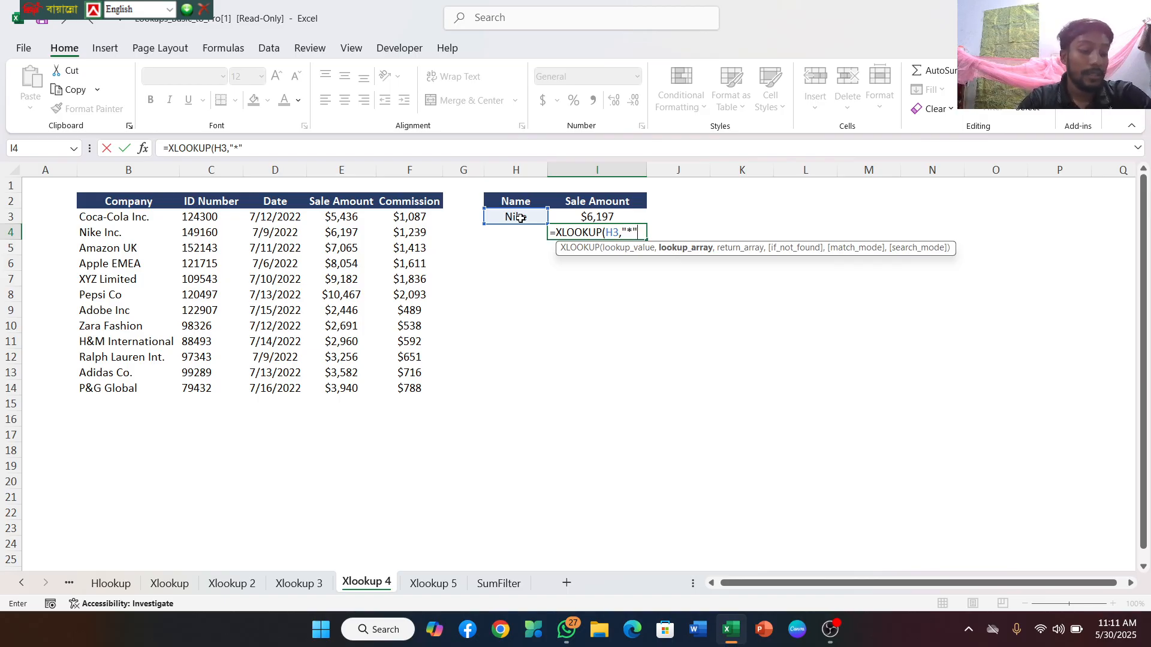
{"action": "type", "text": ","}
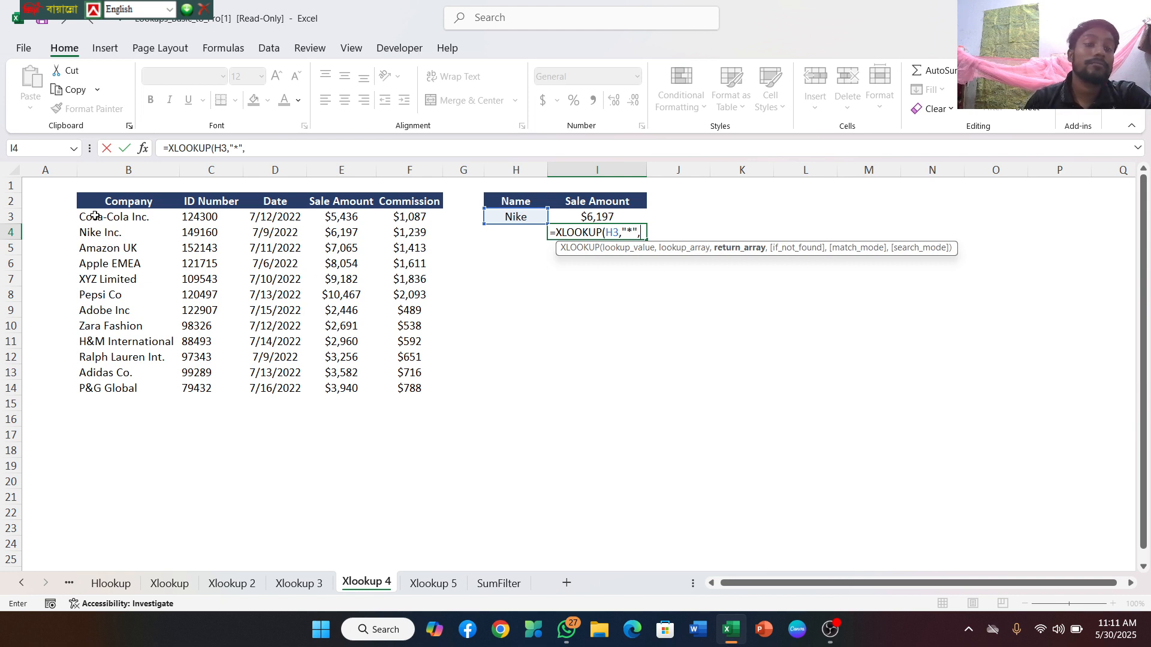
{"action": "left_click_drag", "start_coordinate": [95, 215], "coordinate": [101, 389]}
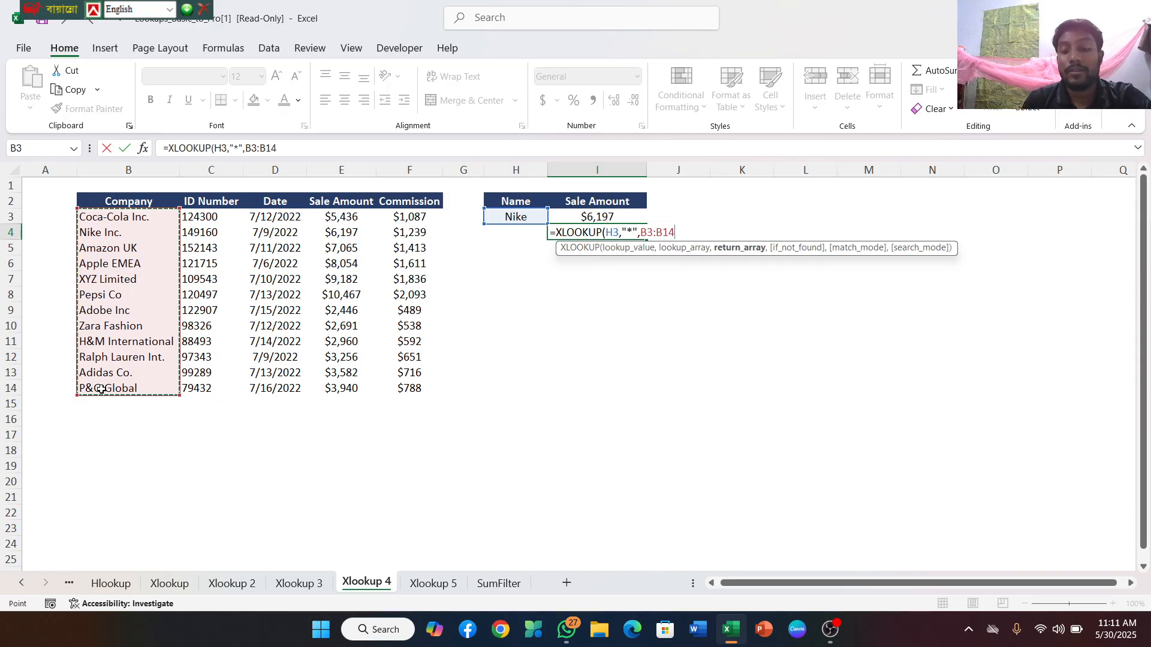
{"action": "type", "text": ","}
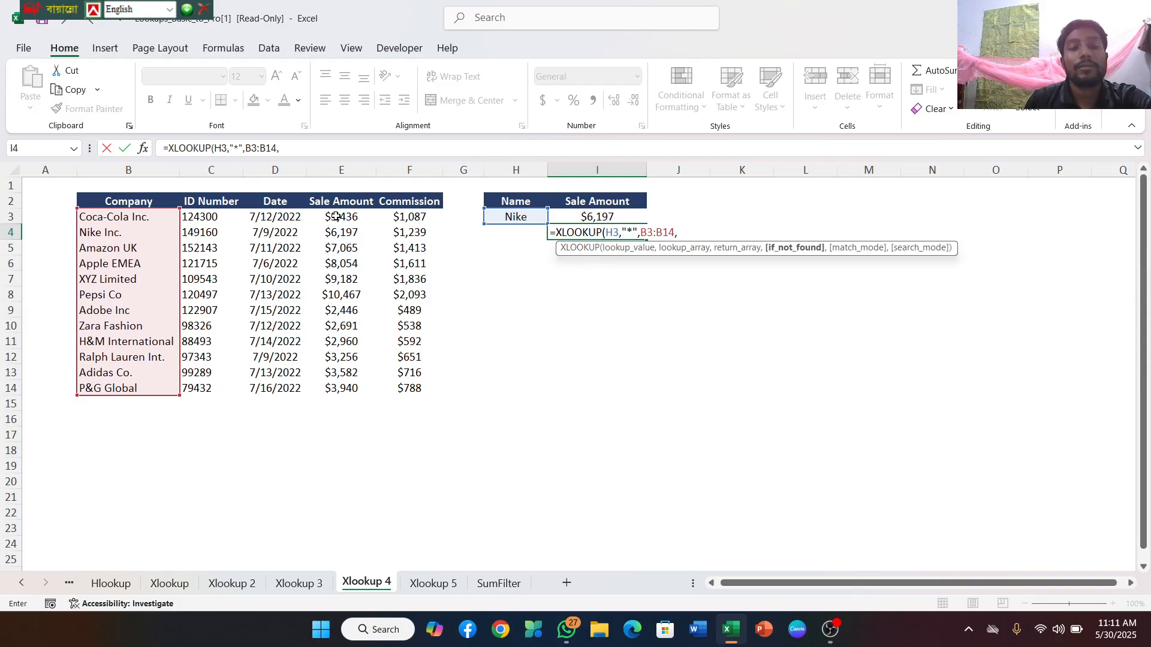
{"action": "left_click_drag", "start_coordinate": [337, 217], "coordinate": [364, 390]}
{"action": "type", "text": ","}
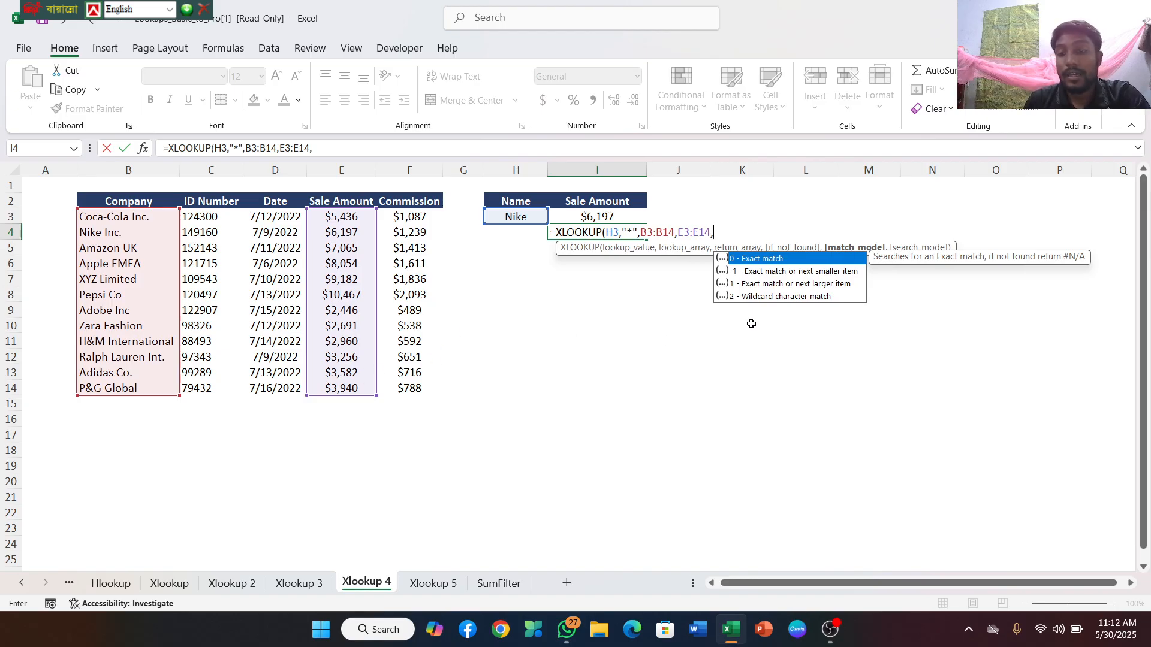
Finish the I4 XLOOKUP with an empty argument and 2 - Binary search (sorted ascending order), and enter the formula
{"action": "type", "text": ","}
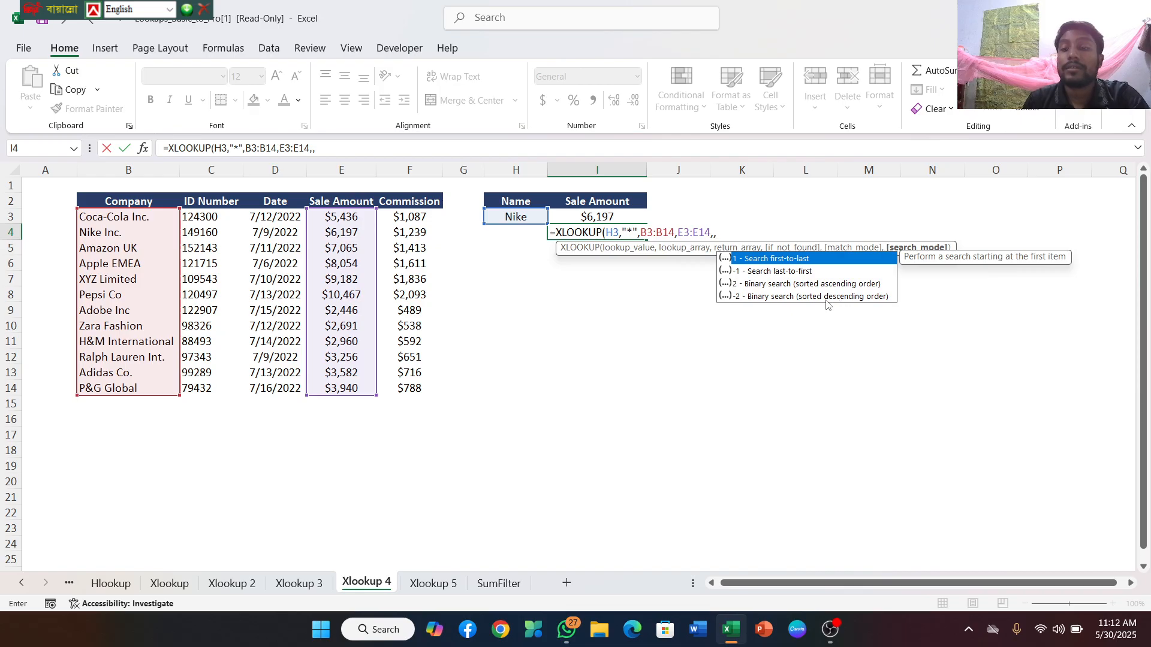
{"action": "double_click", "coordinate": [802, 298]}
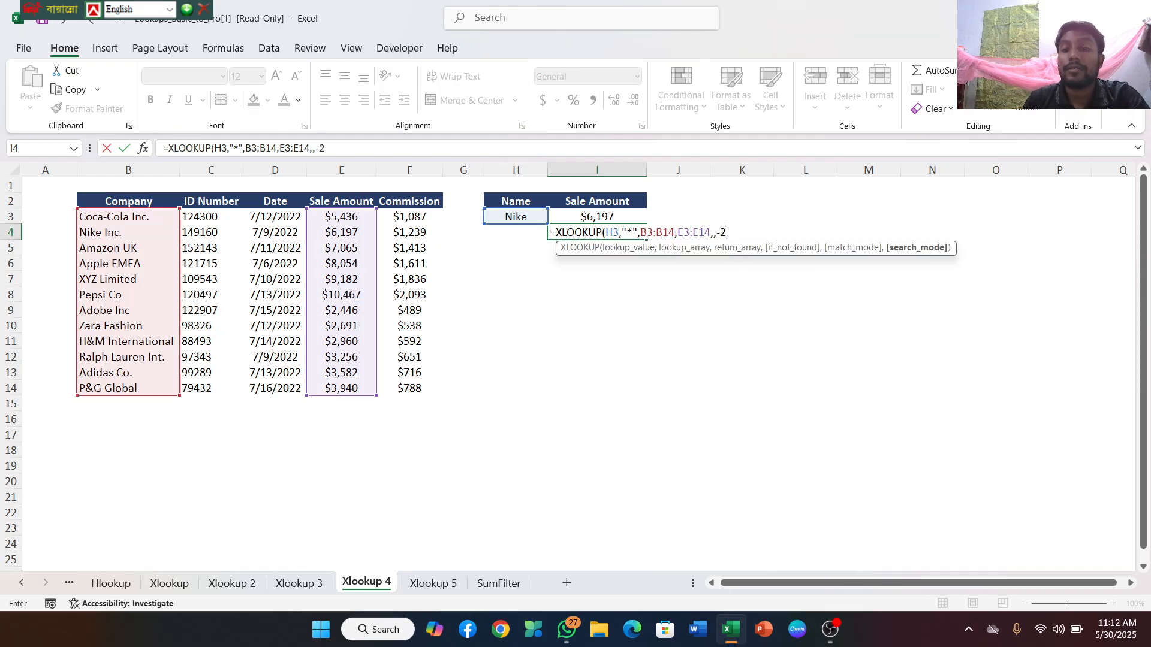
{"action": "key", "text": "BackSpace"}
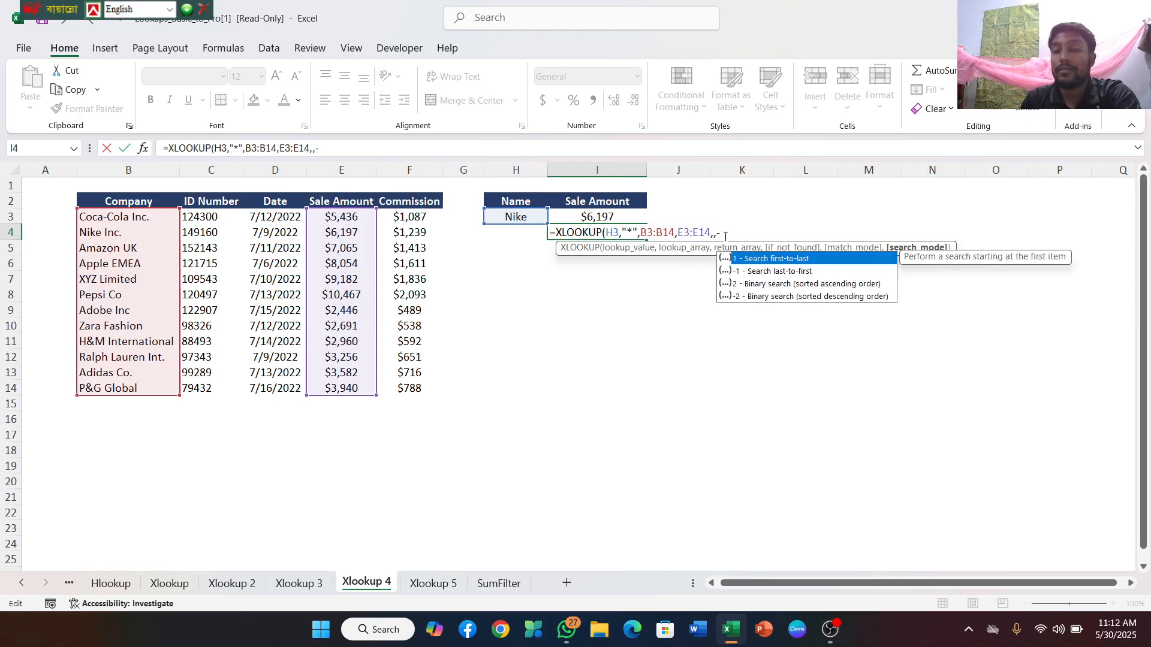
{"action": "double_click", "coordinate": [762, 285]}
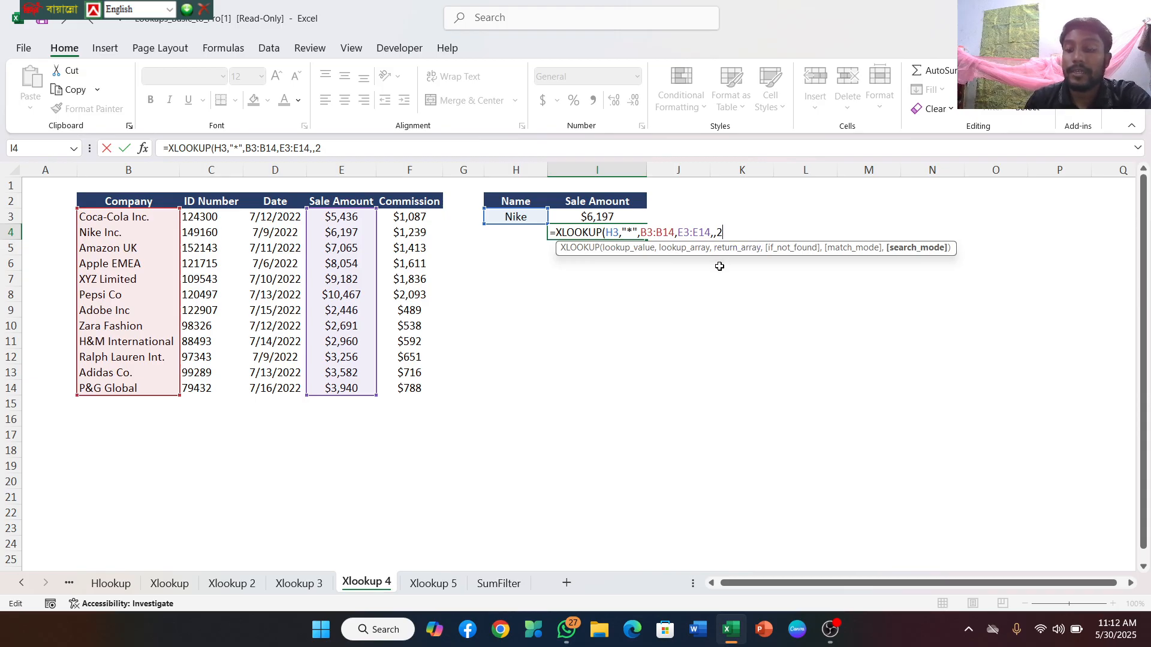
{"action": "type", "text": ")"}
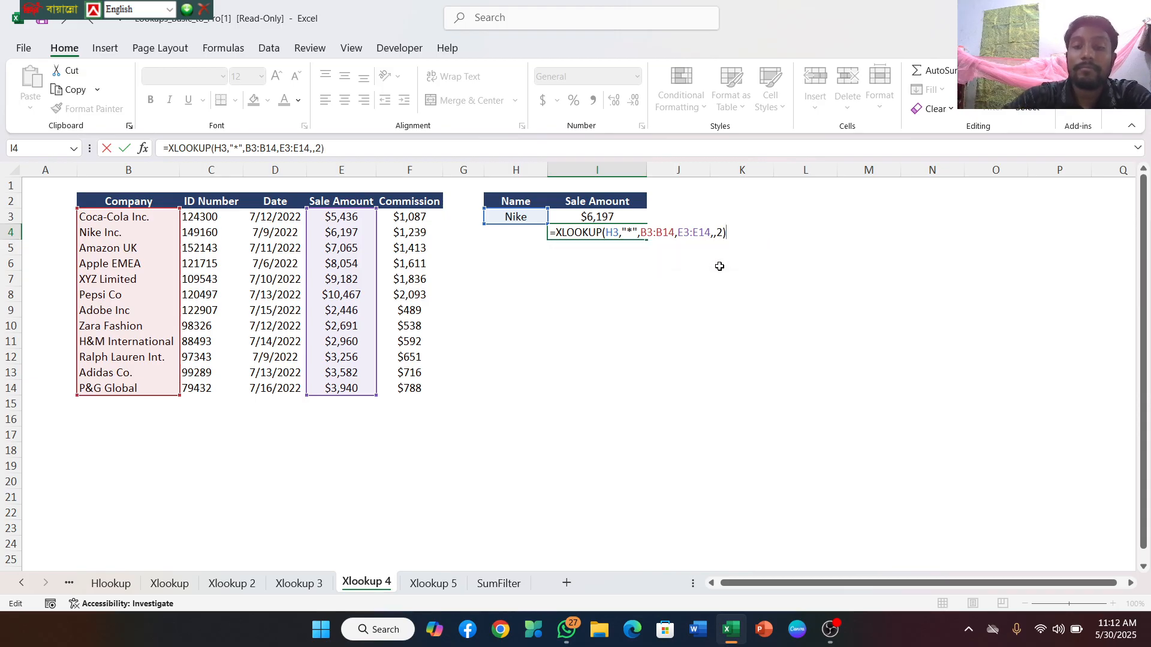
{"action": "key", "text": "Return"}
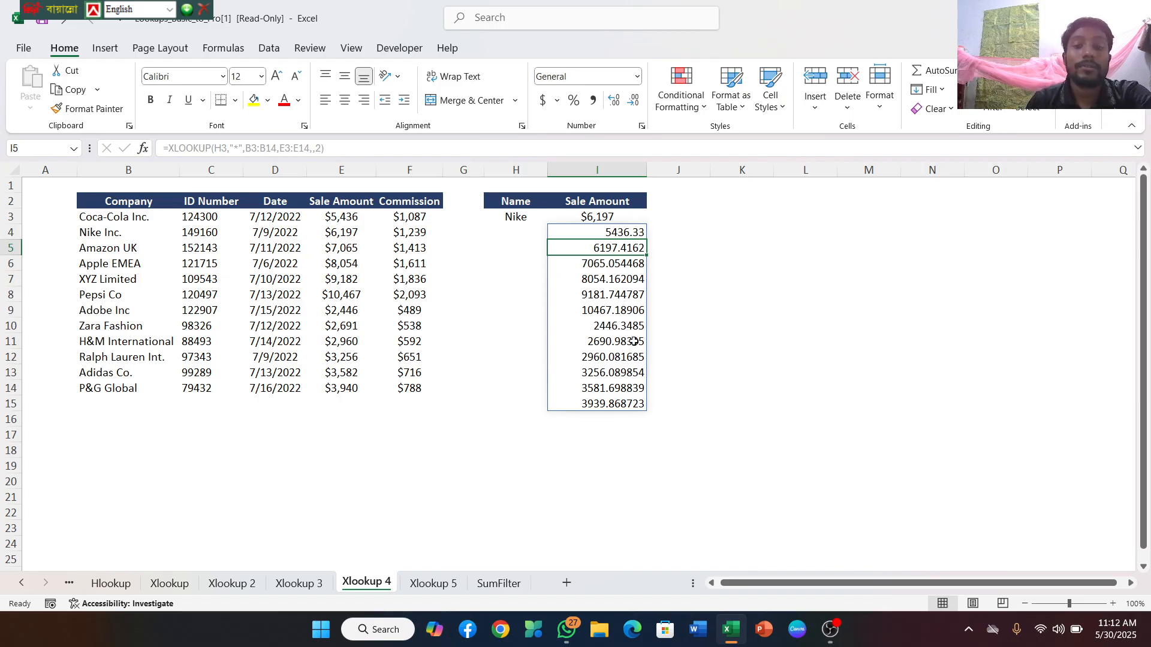
Clear the spilled XLOOKUP results from I4:I15
{"action": "left_click", "coordinate": [617, 235]}
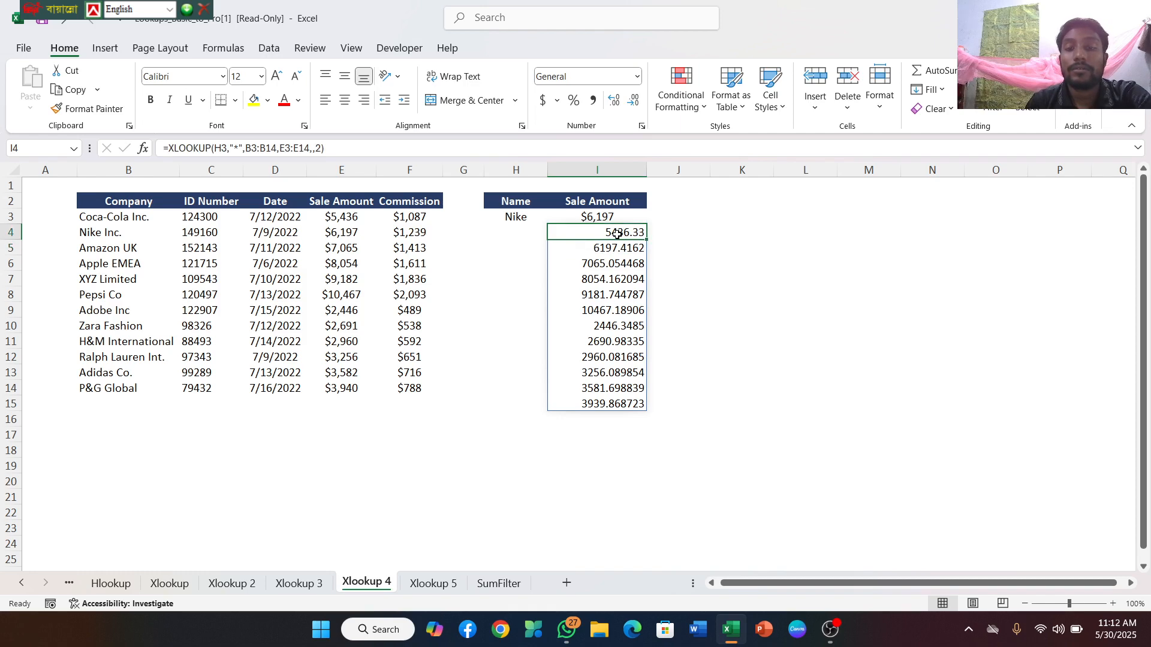
{"action": "left_click_drag", "start_coordinate": [618, 235], "coordinate": [639, 403]}
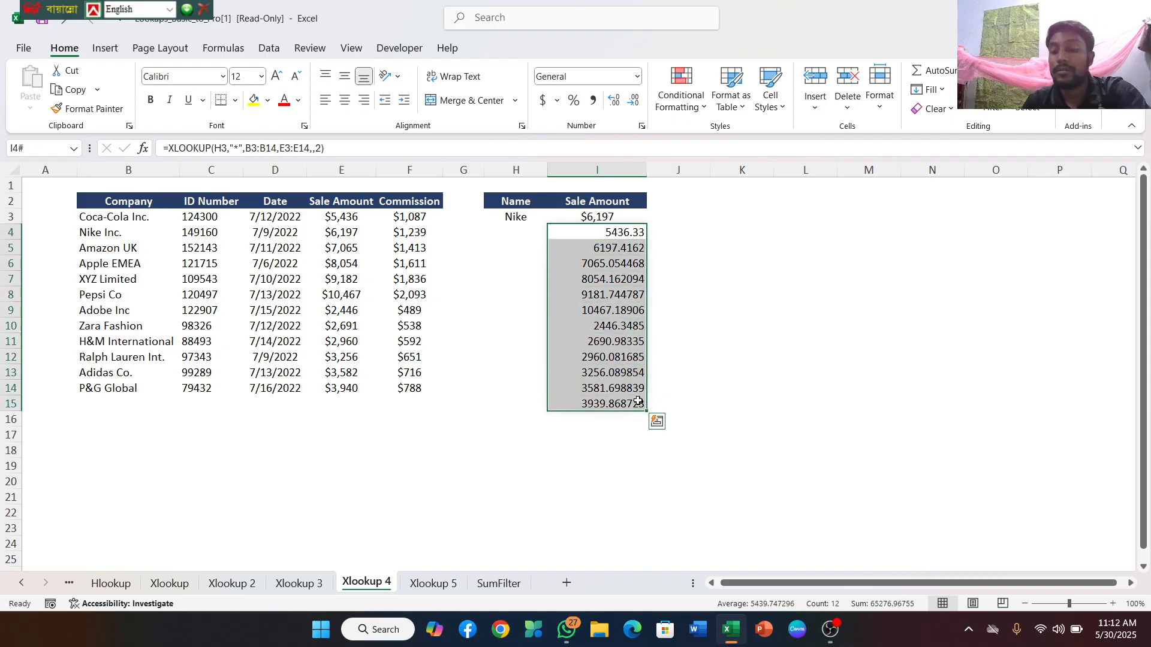
{"action": "key", "text": "F2"}
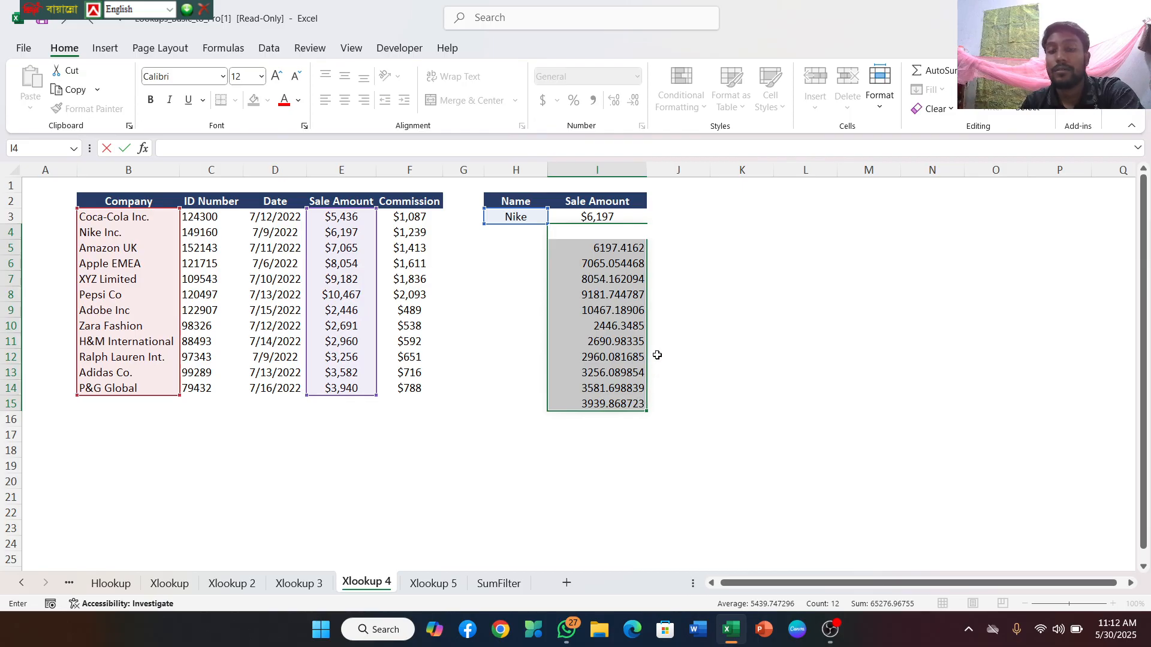
{"action": "left_click", "coordinate": [620, 247]}
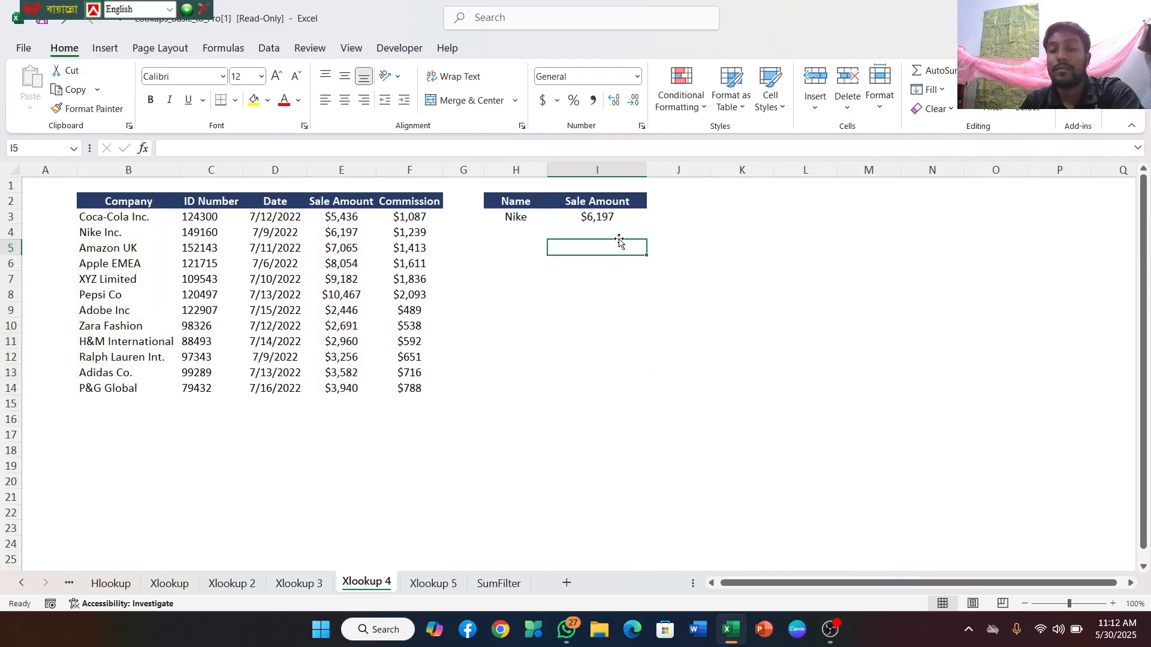
{"action": "left_click_drag", "start_coordinate": [620, 241], "coordinate": [620, 239]}
{"action": "left_click", "coordinate": [620, 248]}
Check the existing formula in I3, and begin an XLOOKUP formula in I5 with H3 as the lookup value
{"action": "left_click", "coordinate": [609, 216]}
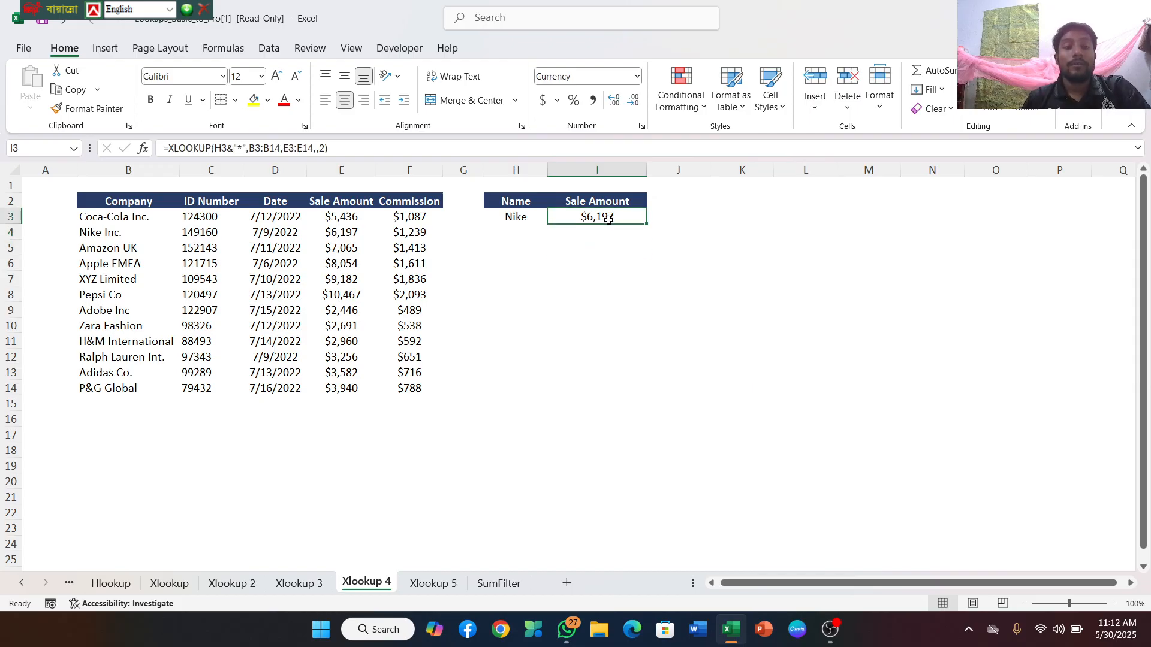
{"action": "left_click", "coordinate": [598, 250]}
{"action": "left_click", "coordinate": [595, 239]}
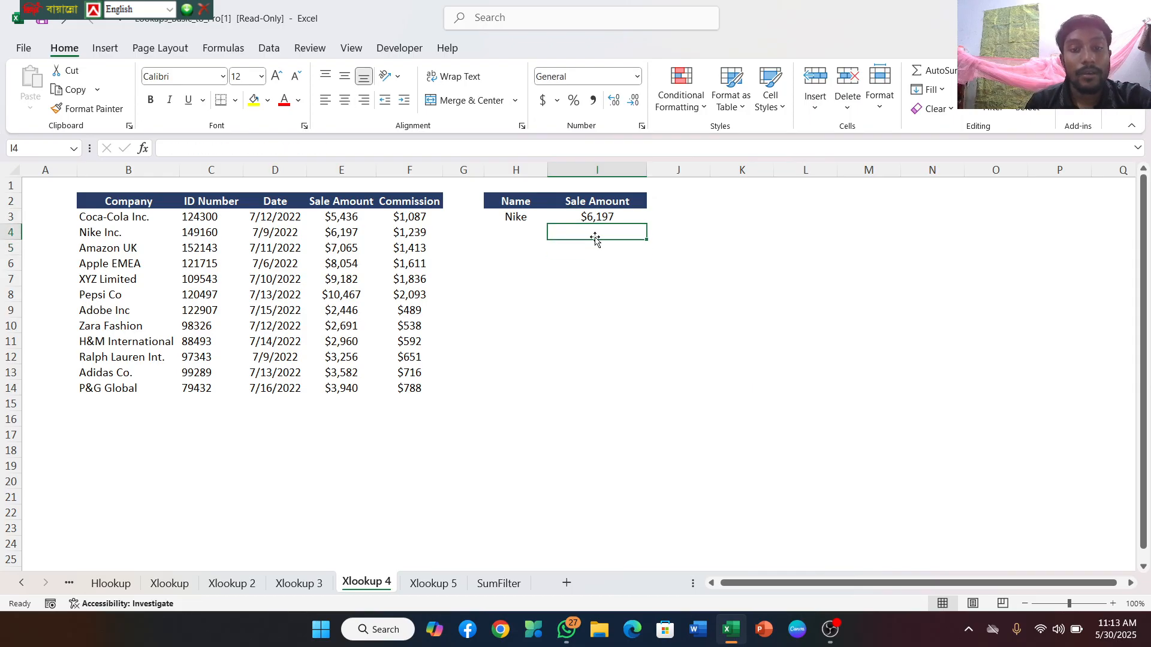
{"action": "left_click", "coordinate": [596, 249]}
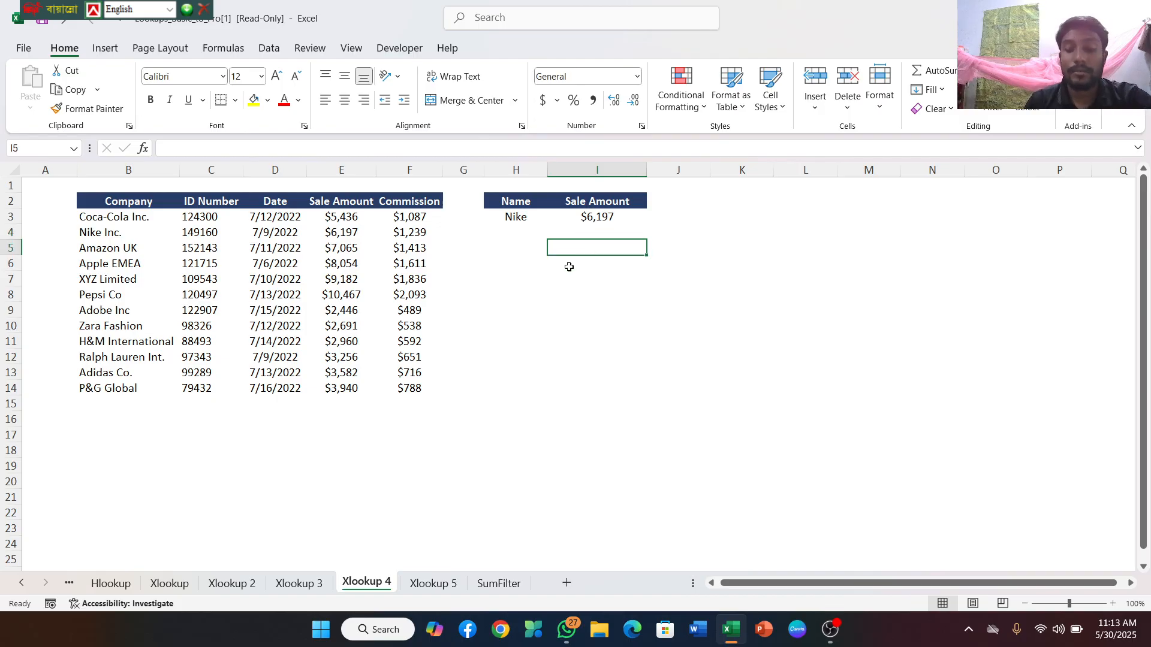
{"action": "type", "text": "="}
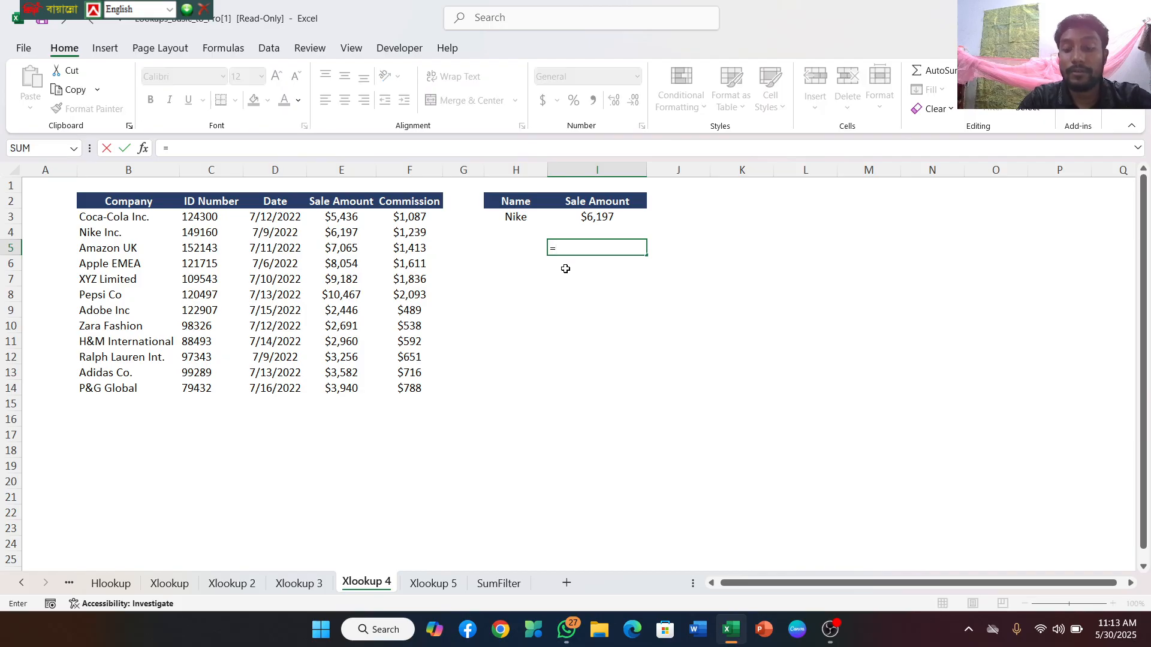
{"action": "type", "text": "xloo"}
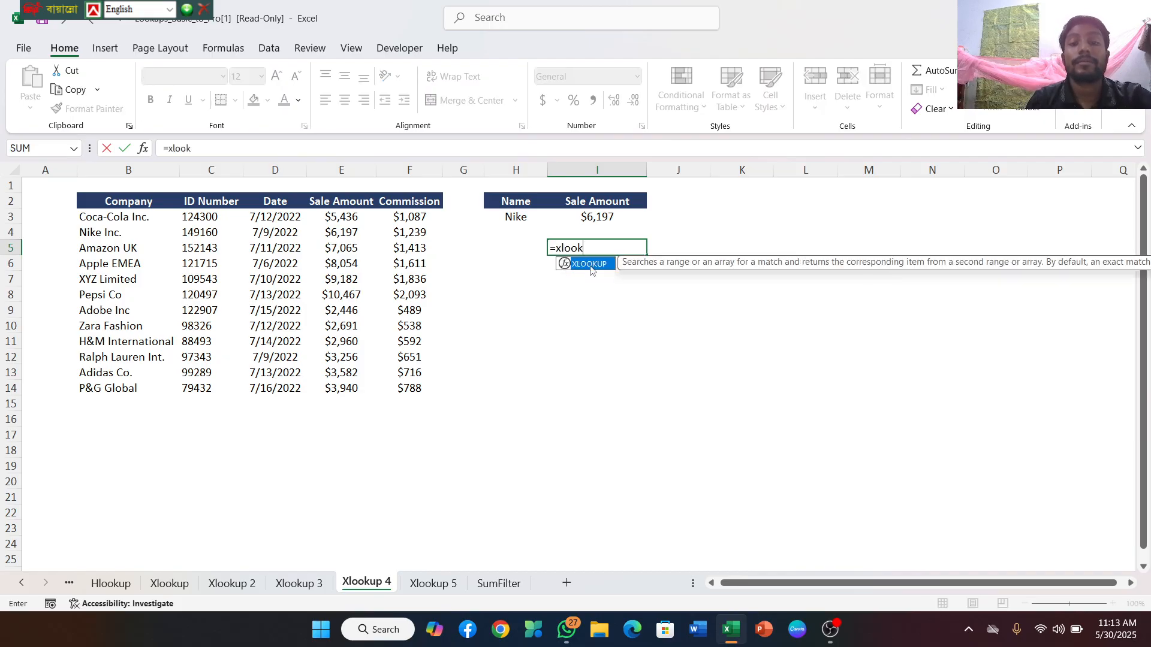
{"action": "type", "text": "k"}
{"action": "double_click", "coordinate": [591, 264]}
{"action": "left_click", "coordinate": [514, 218]}
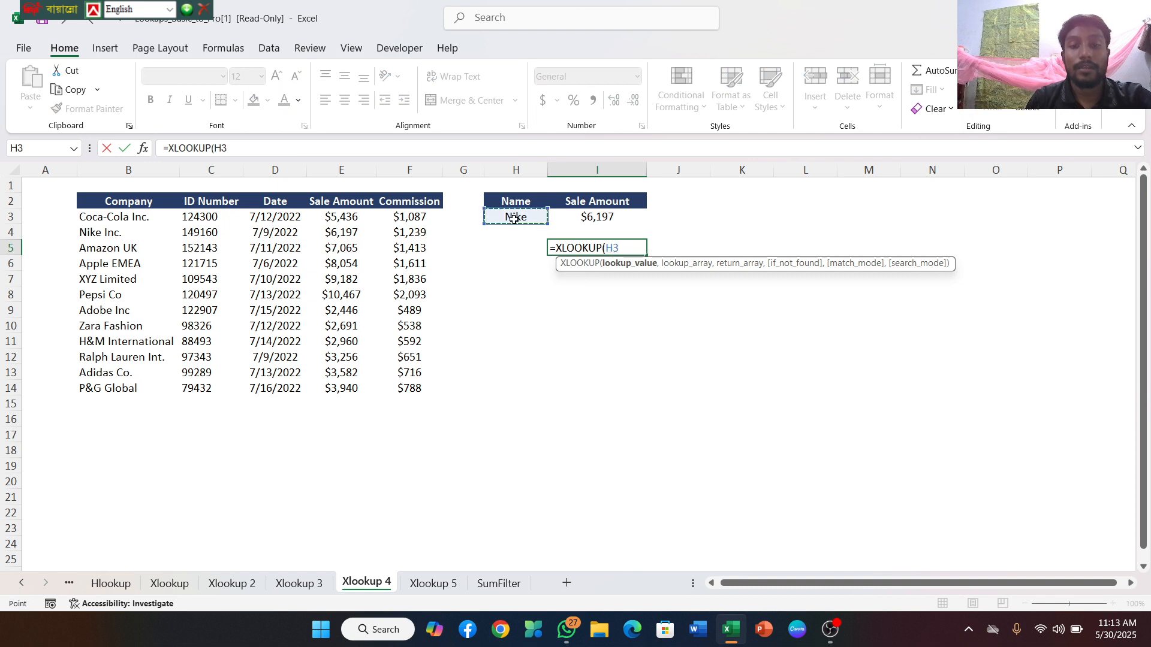
{"action": "type", "text": ","}
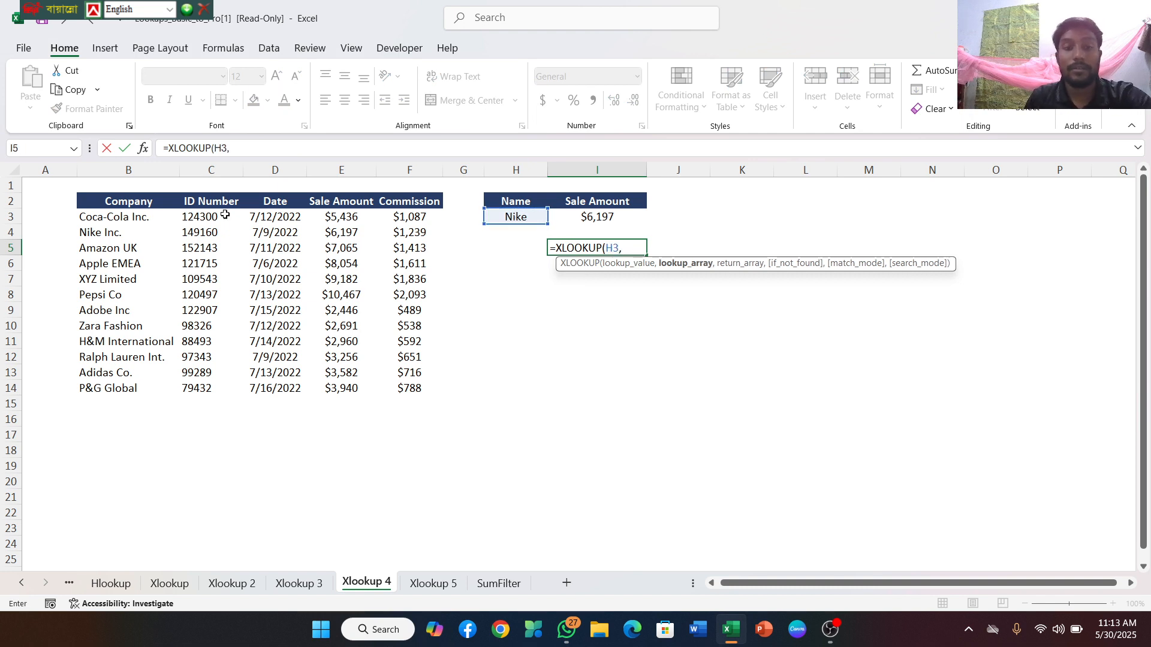
Add the Company range B3:B14 and the Sale Amount range E3:E14 to the I5 formula, leaving the not-found argument empty
{"action": "left_click_drag", "start_coordinate": [99, 217], "coordinate": [128, 390]}
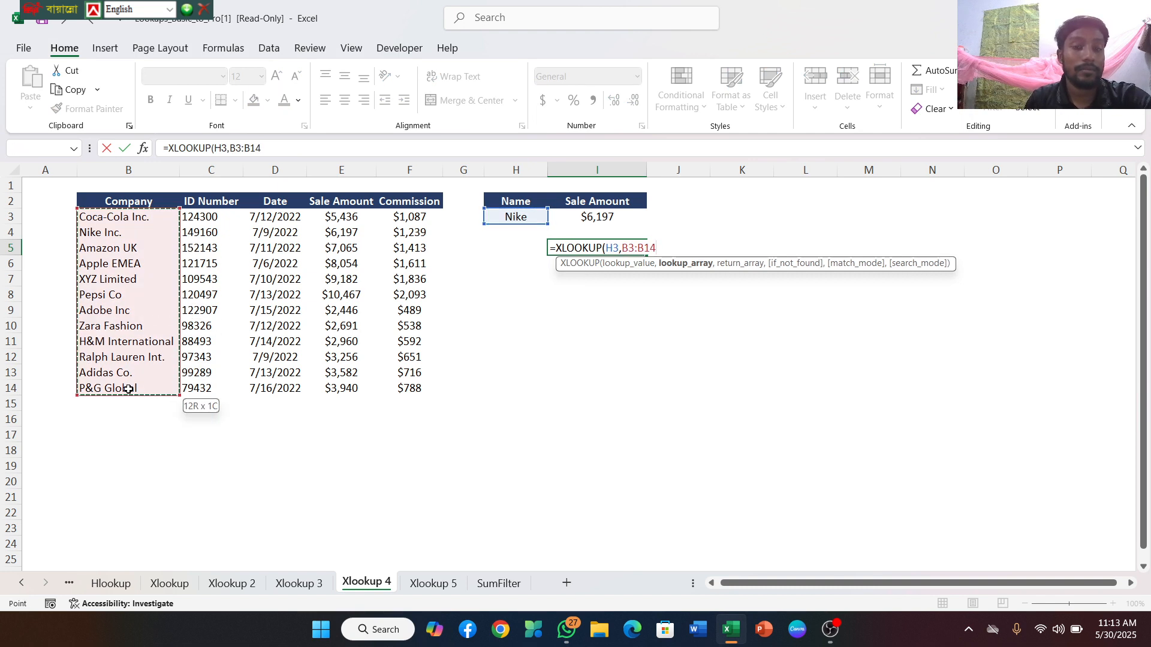
{"action": "type", "text": ","}
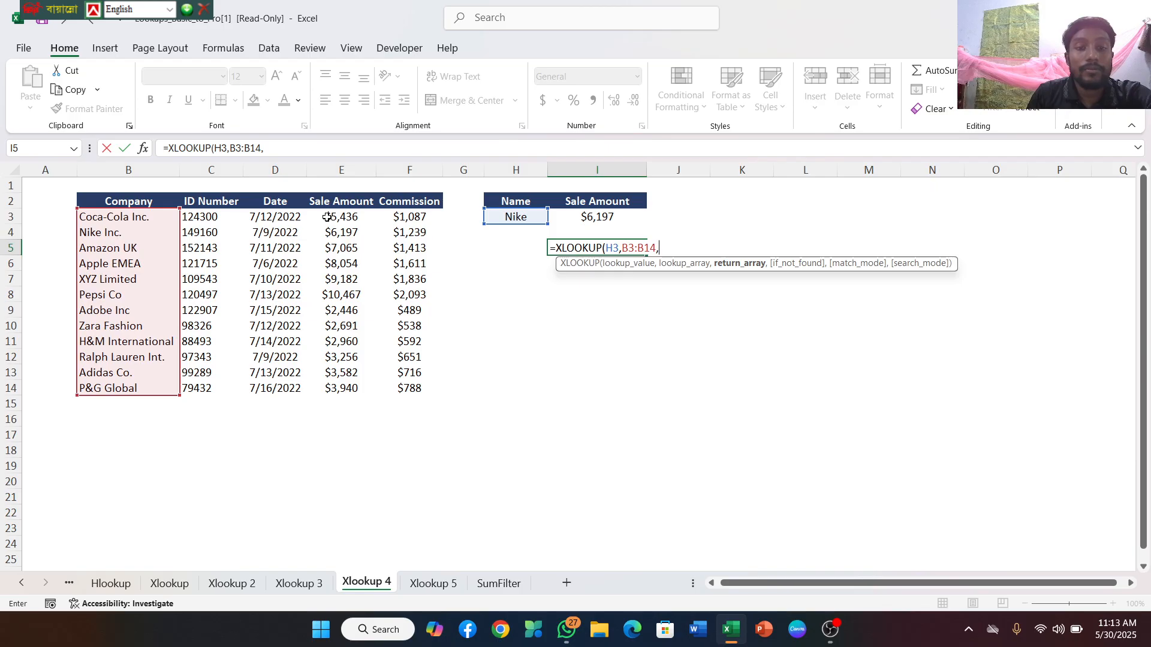
{"action": "left_click_drag", "start_coordinate": [326, 217], "coordinate": [341, 388]}
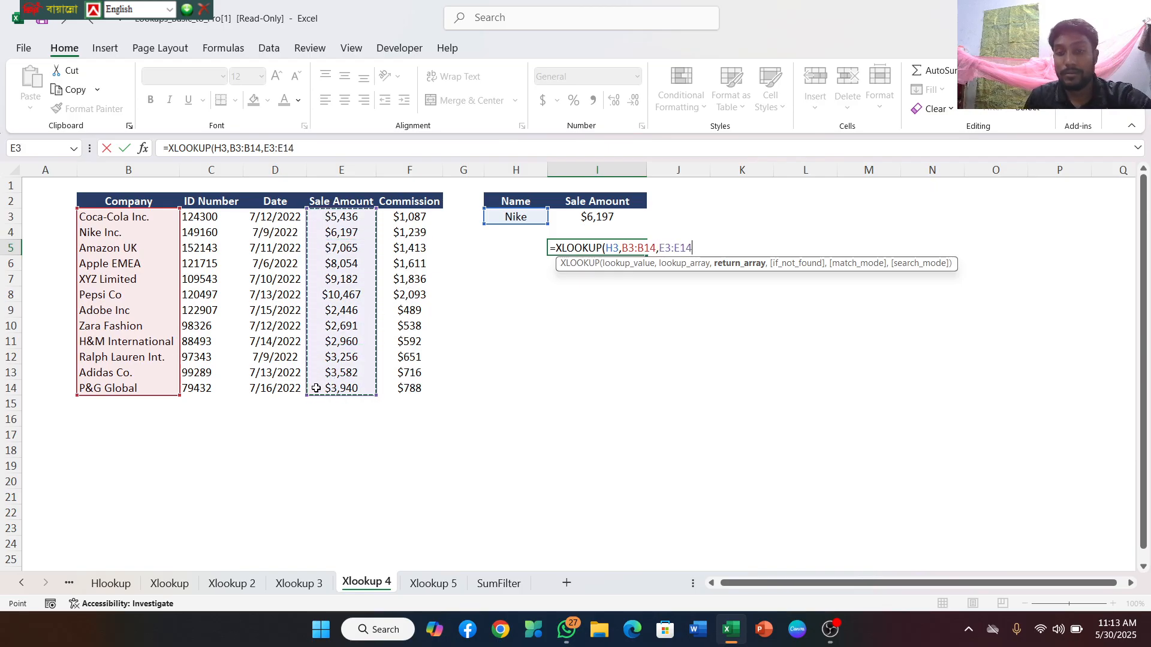
{"action": "type", "text": ",,"}
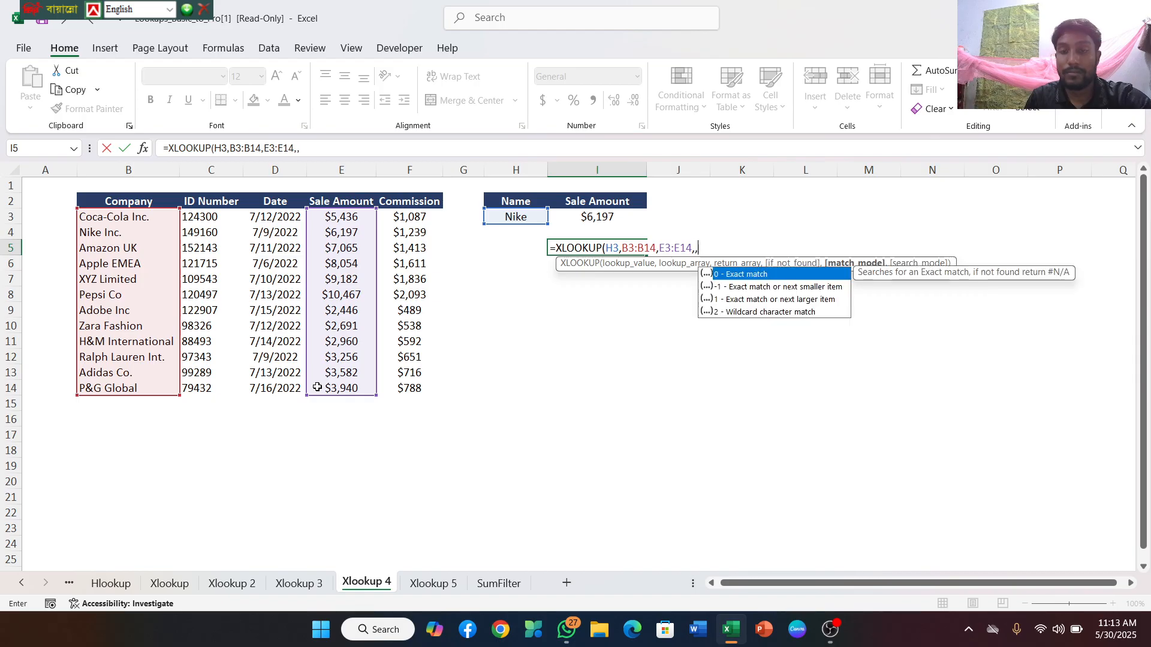
Insert ,&"*" after H3 in the I5 formula so it reads H3,&"*" before the Company range
{"action": "double_click", "coordinate": [613, 247]}
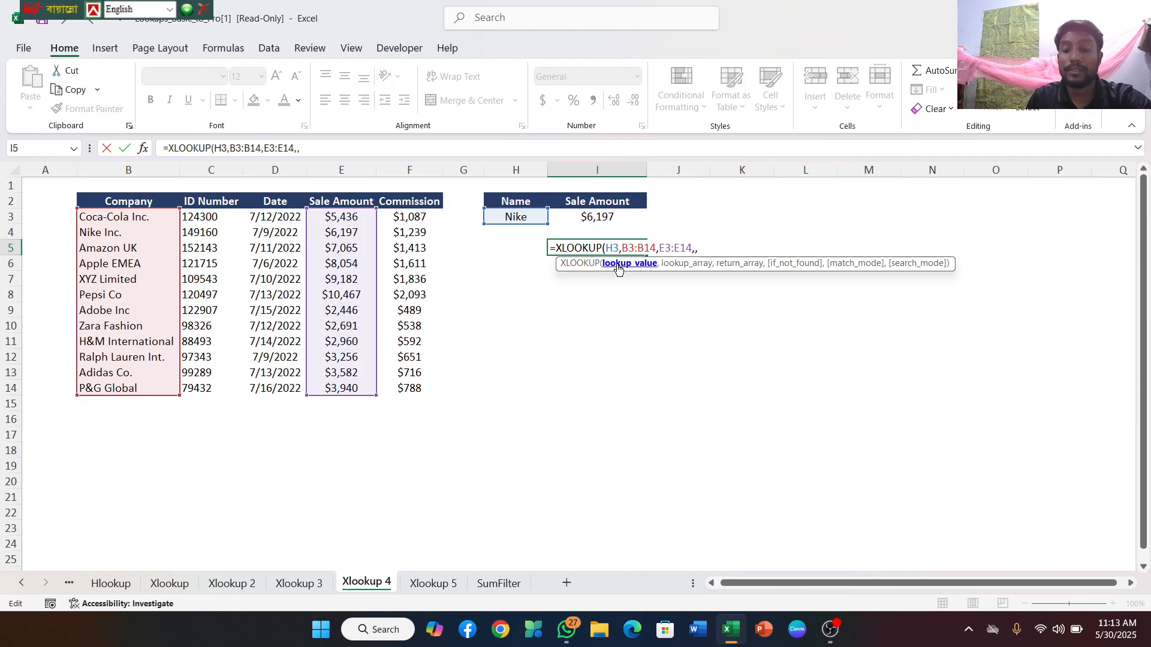
{"action": "type", "text": ","}
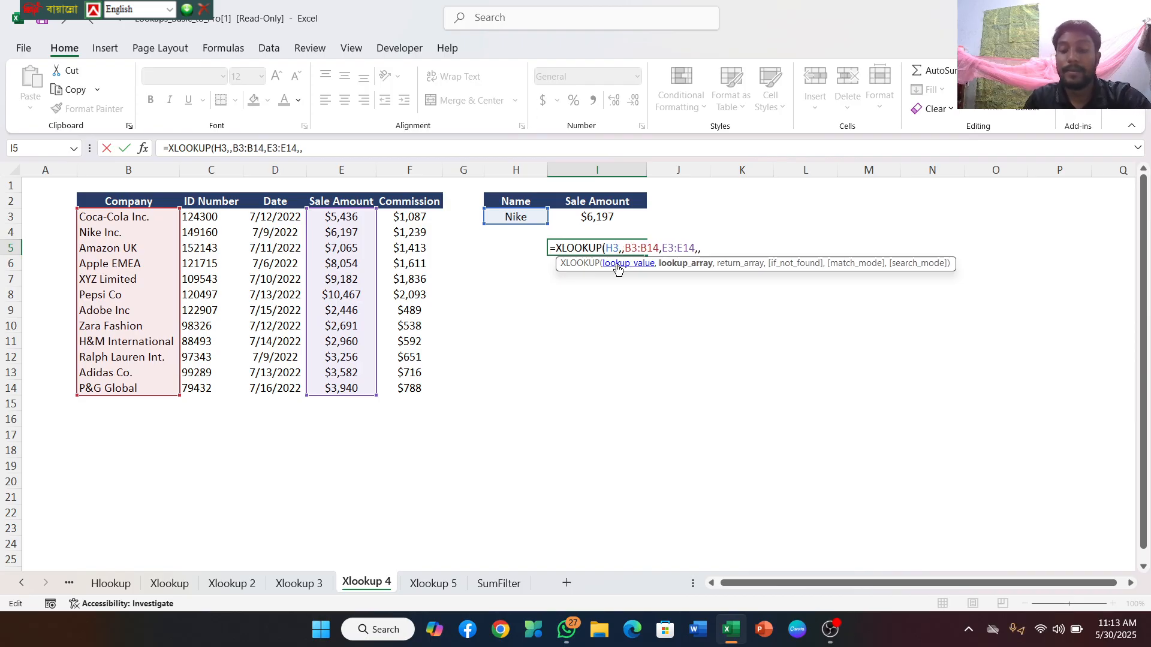
{"action": "type", "text": "\""}
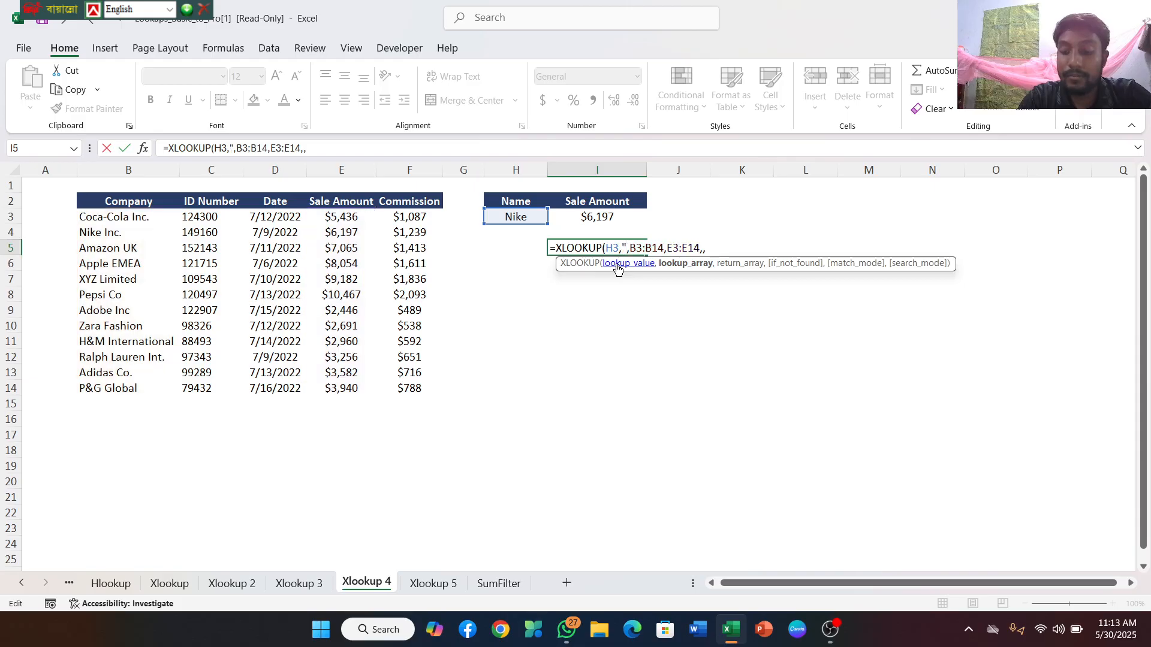
{"action": "type", "text": "*"}
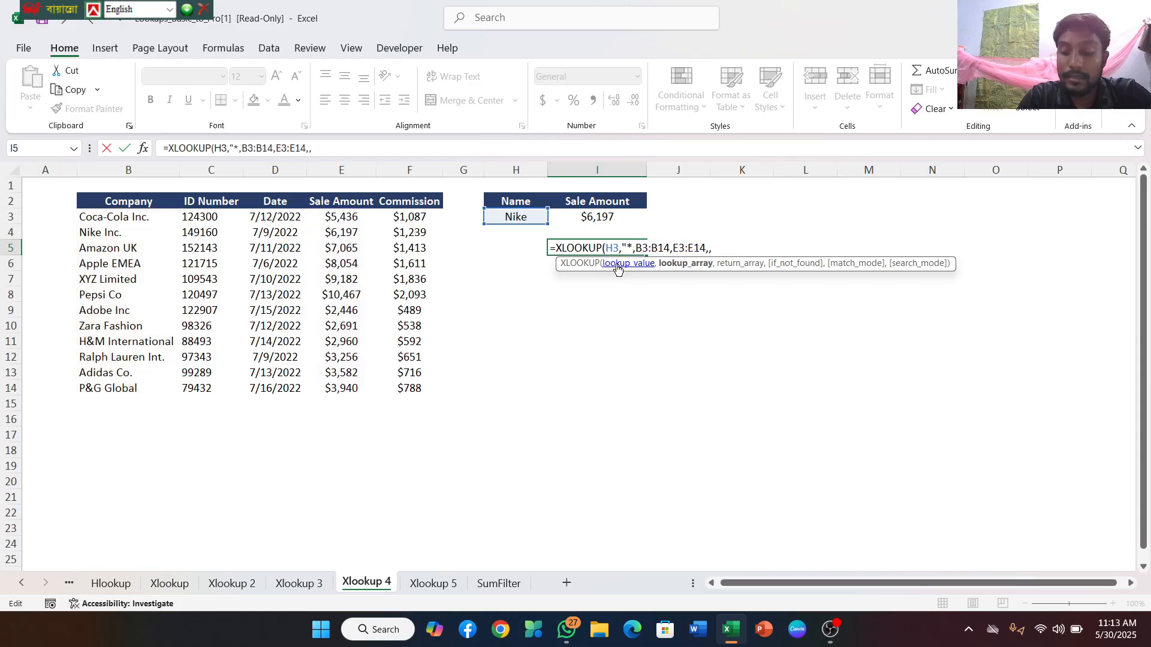
{"action": "type", "text": "\""}
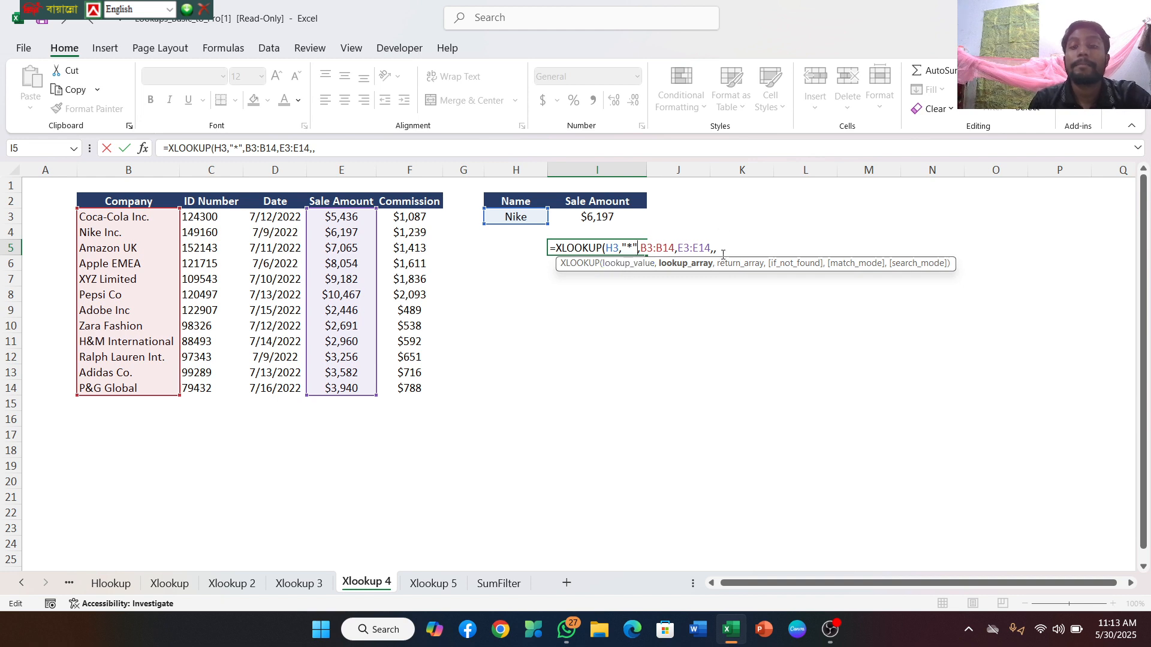
{"action": "left_click", "coordinate": [717, 248]}
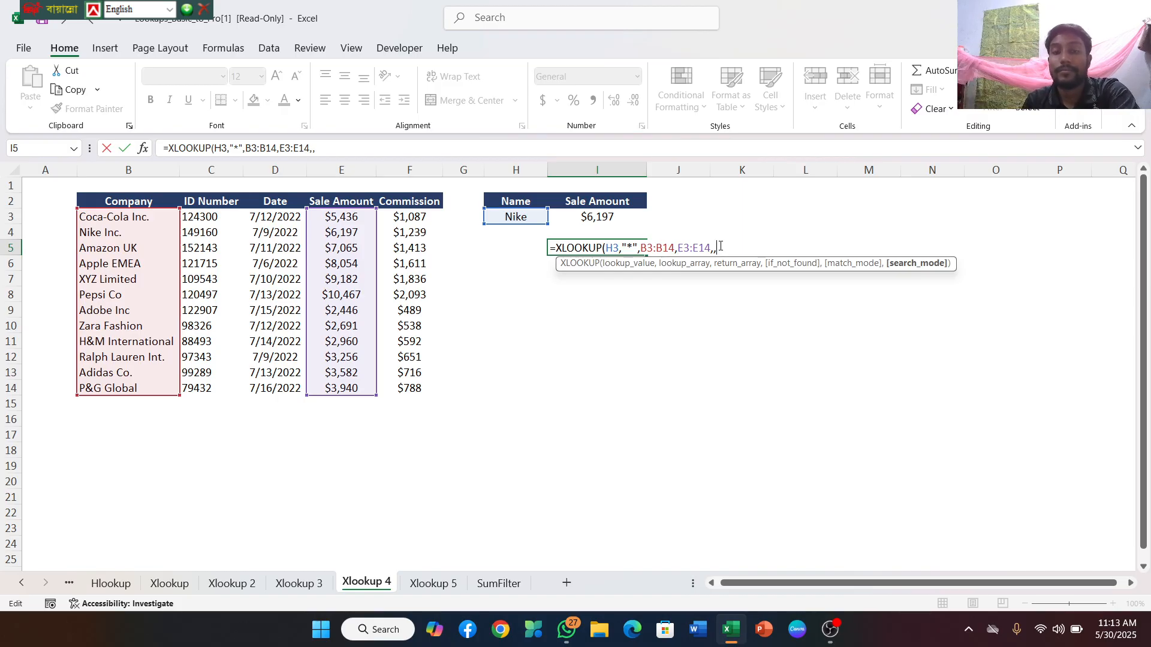
{"action": "left_click", "coordinate": [623, 245]}
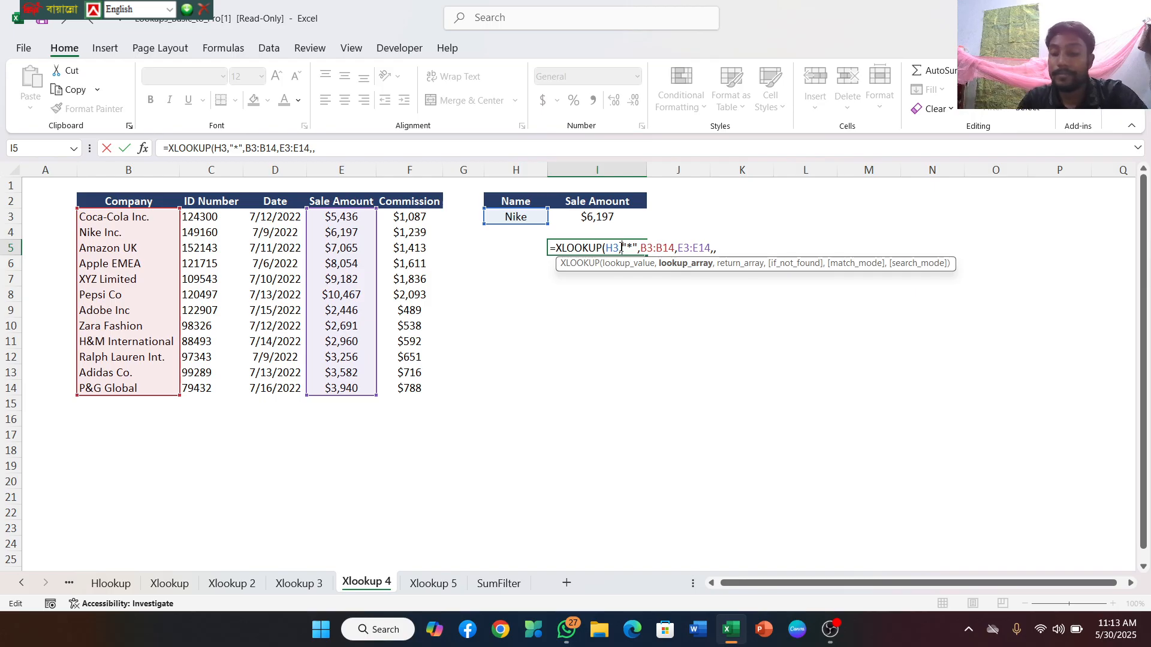
{"action": "type", "text": "&"}
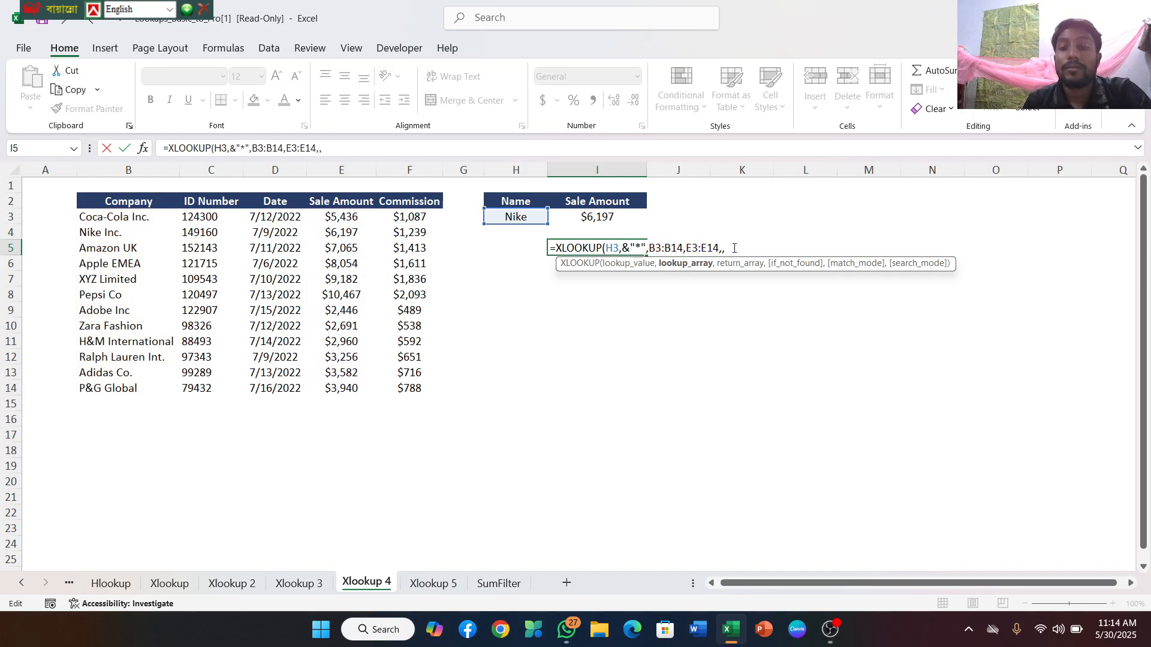
Set the last argument of the I5 formula to 2 - Binary search (sorted ascending order), keeping two commas after E3:E14
{"action": "left_click", "coordinate": [731, 250]}
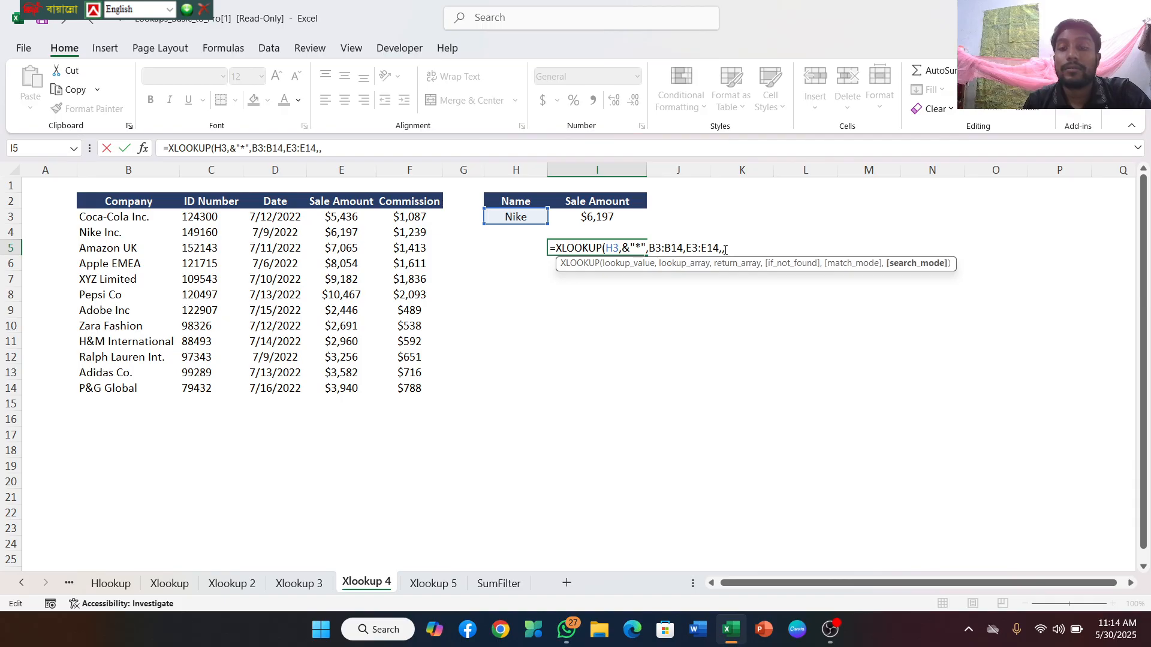
{"action": "key", "text": "BackSpace"}
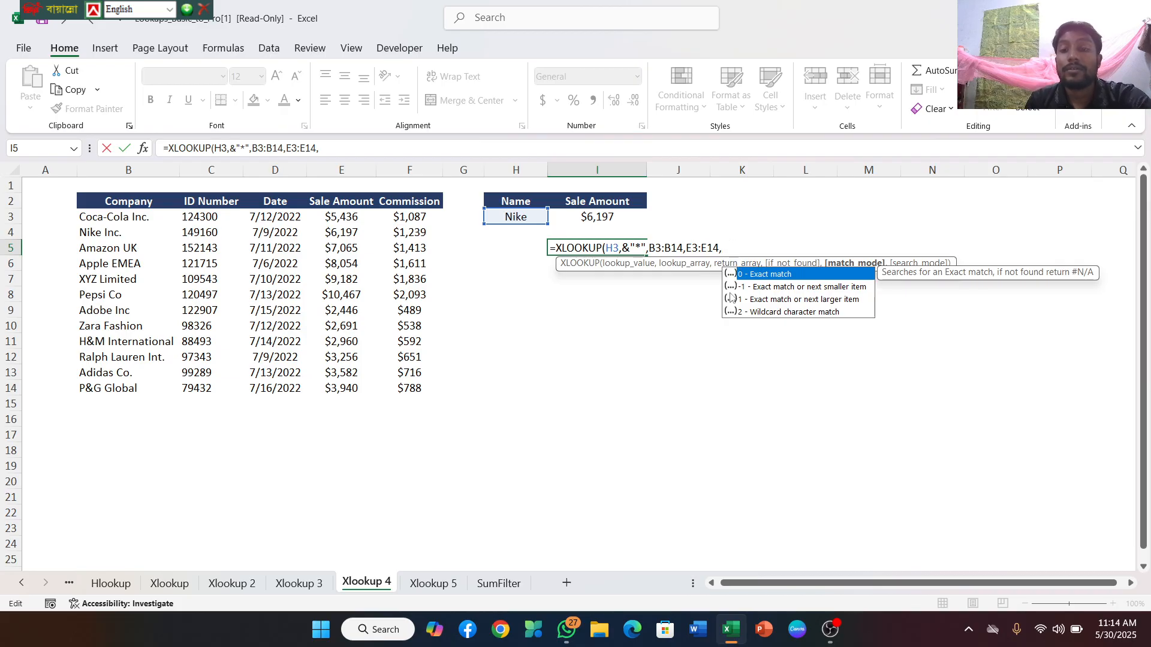
{"action": "left_click", "coordinate": [745, 313]}
{"action": "double_click", "coordinate": [745, 312]}
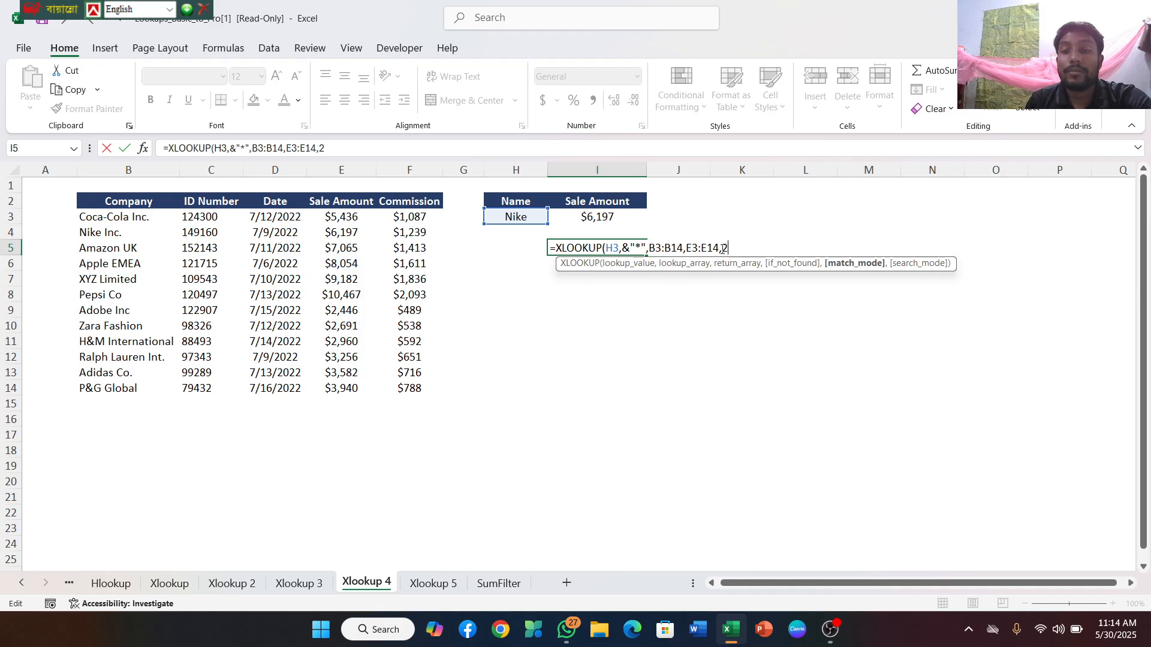
{"action": "left_click", "coordinate": [722, 249]}
{"action": "type", "text": ","}
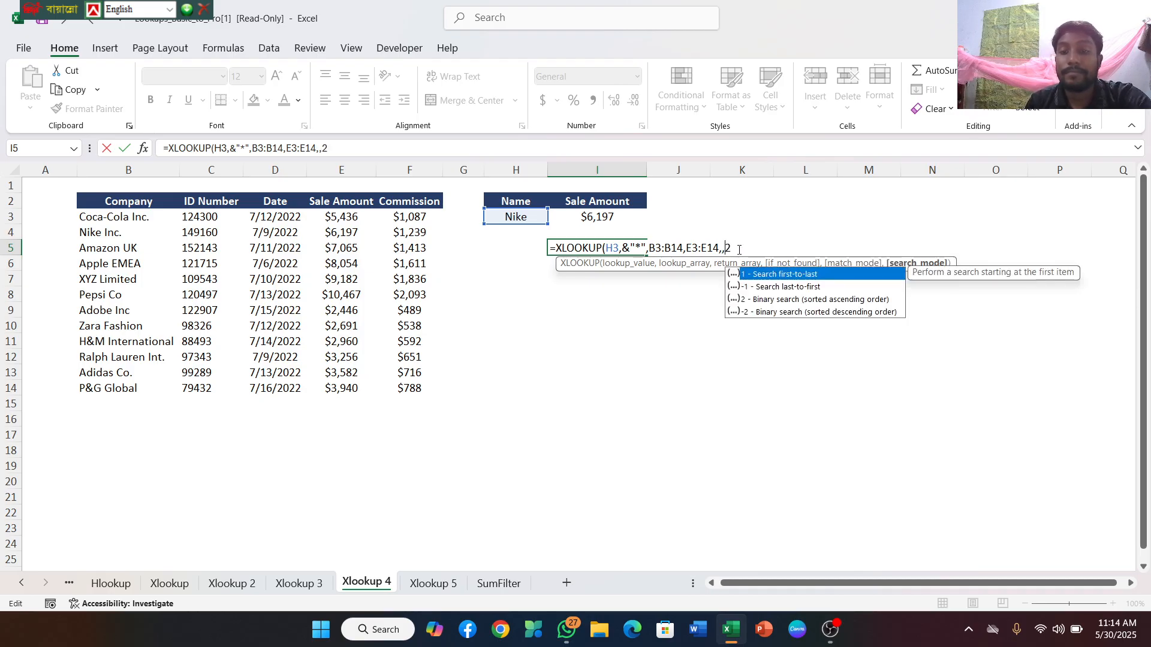
{"action": "left_click", "coordinate": [734, 247]}
{"action": "key", "text": "BackSpace"}
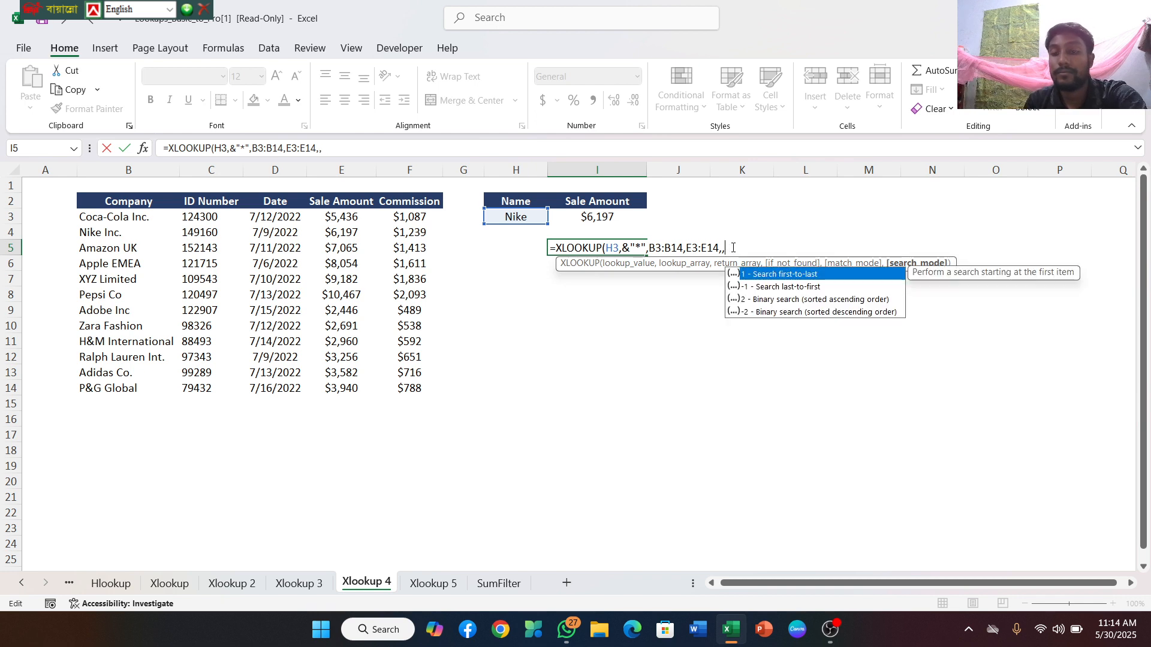
{"action": "double_click", "coordinate": [766, 300]}
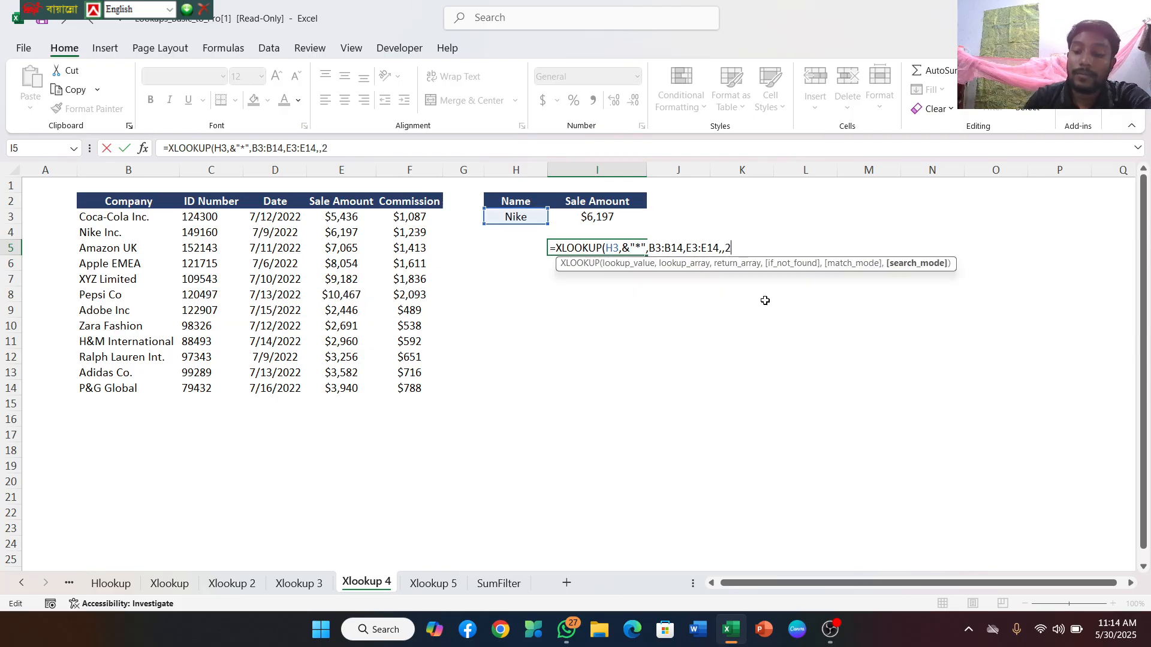
Close the I5 formula, remove the stray comma between H3 and &"*", and enter it as =XLOOKUP(H3&"*",B3:B14,E3:E14,,2)
{"action": "type", "text": ")"}
{"action": "key", "text": "Return"}
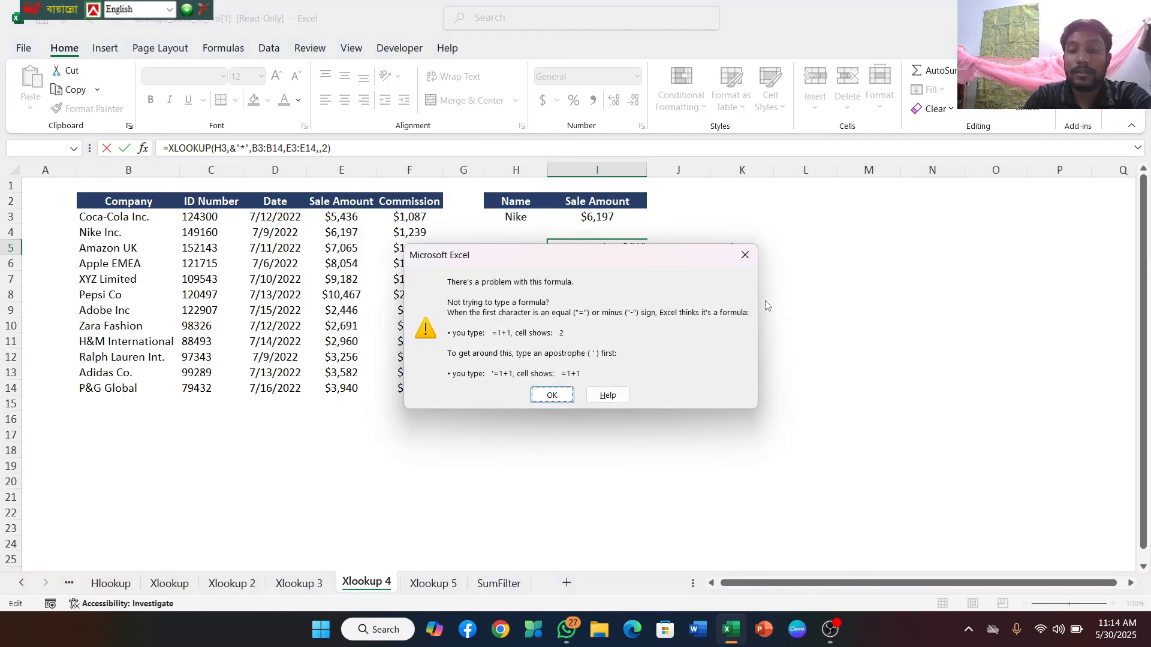
{"action": "left_click", "coordinate": [554, 395]}
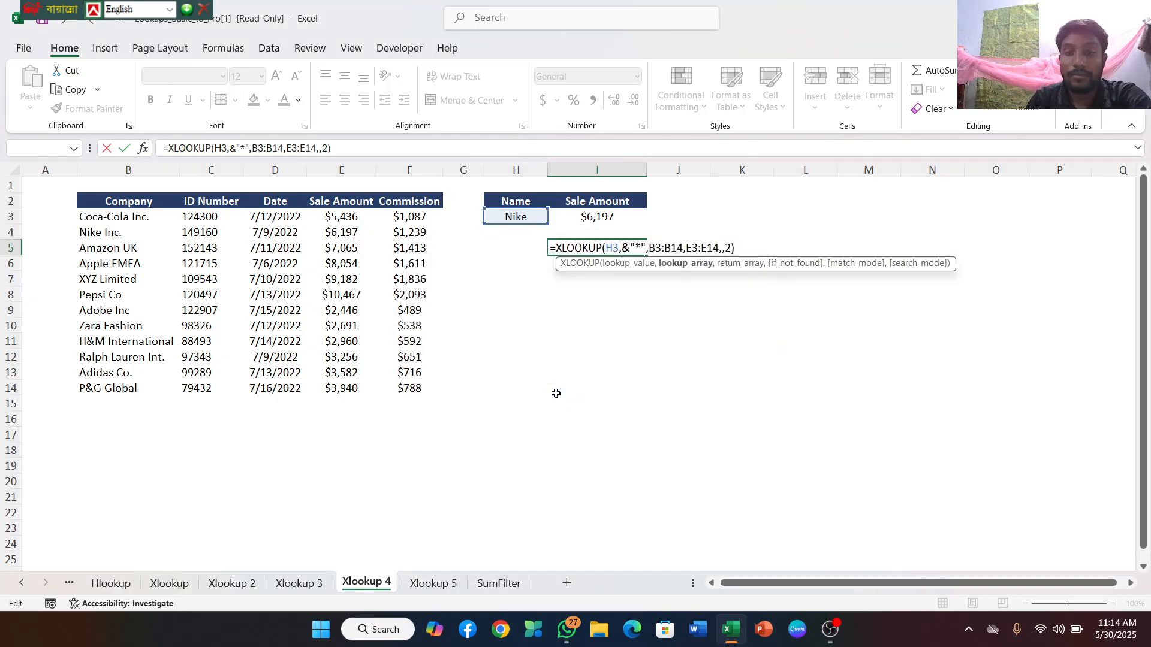
{"action": "key", "text": "Left"}
{"action": "key", "text": "Left"}
{"action": "key", "text": "Left"}
{"action": "key", "text": "Left"}
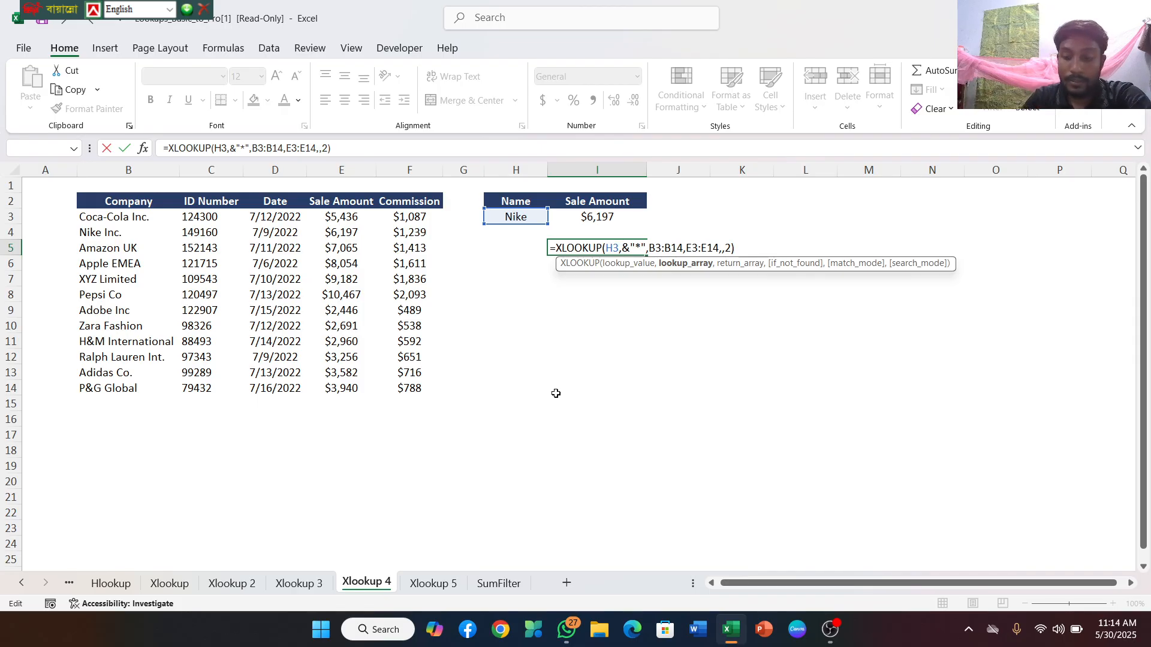
{"action": "key", "text": "BackSpace"}
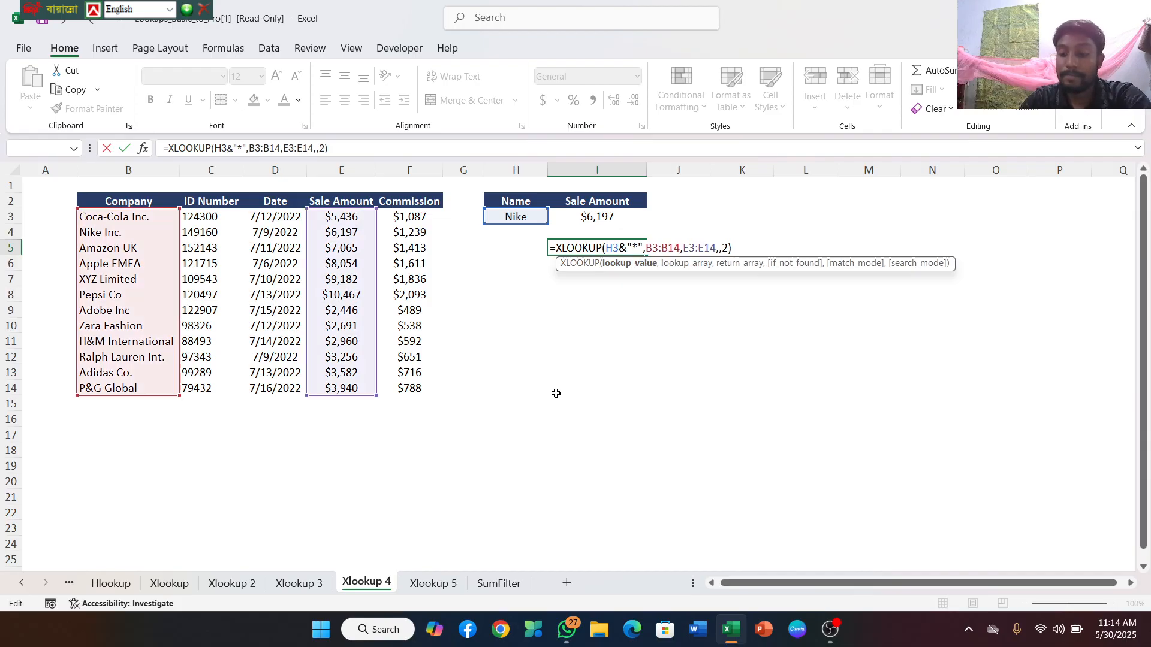
{"action": "key", "text": "Return"}
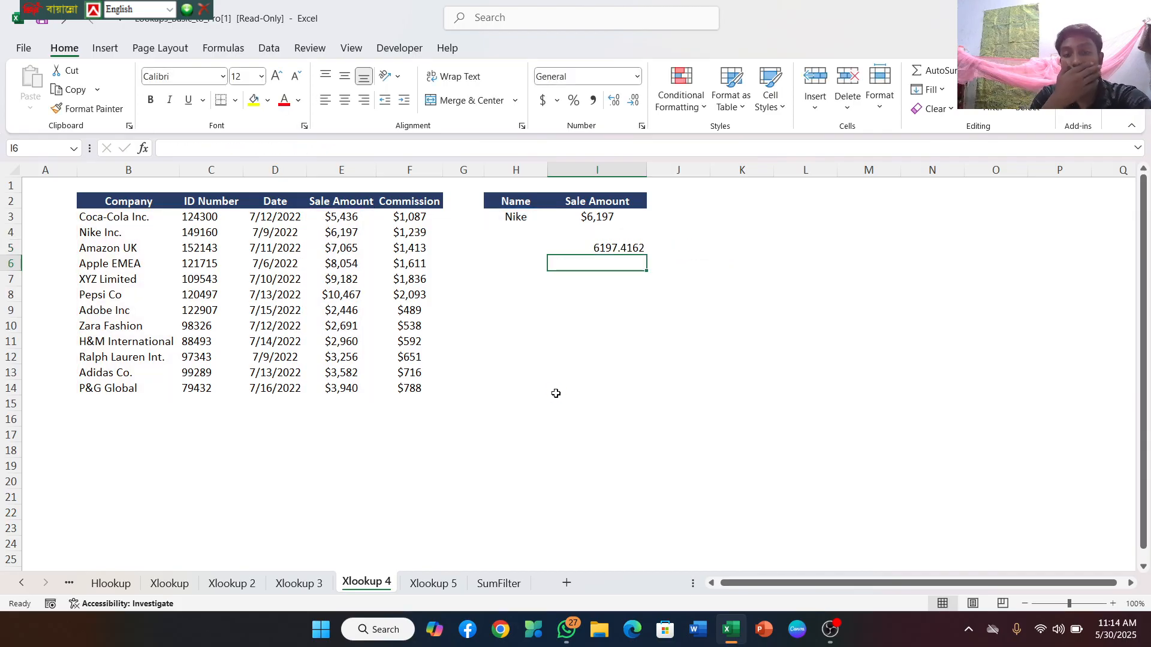
Format the I5 result in dollar accounting format with no decimal places
{"action": "left_click", "coordinate": [594, 250]}
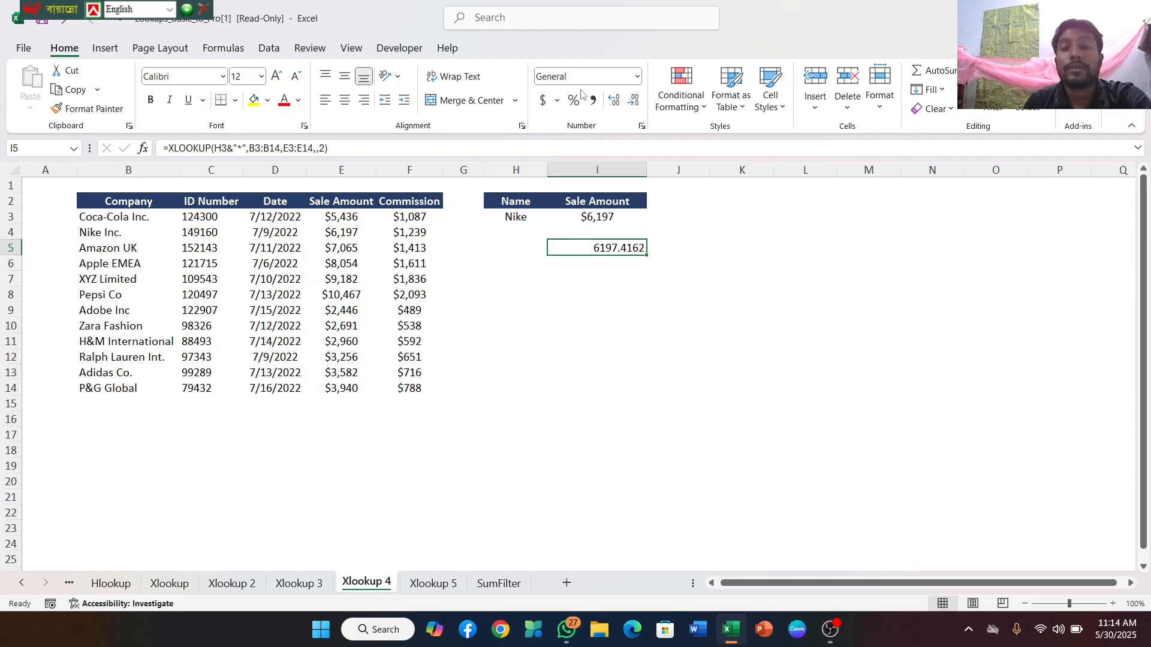
{"action": "left_click", "coordinate": [541, 100]}
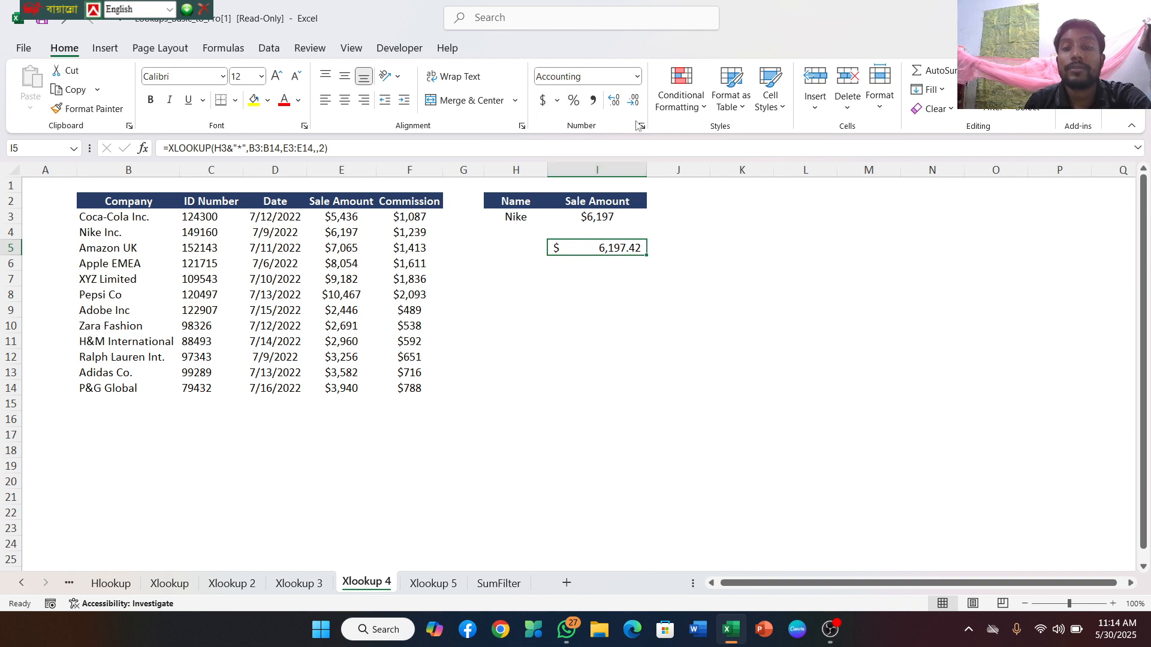
{"action": "left_click", "coordinate": [635, 100]}
{"action": "left_click", "coordinate": [634, 101]}
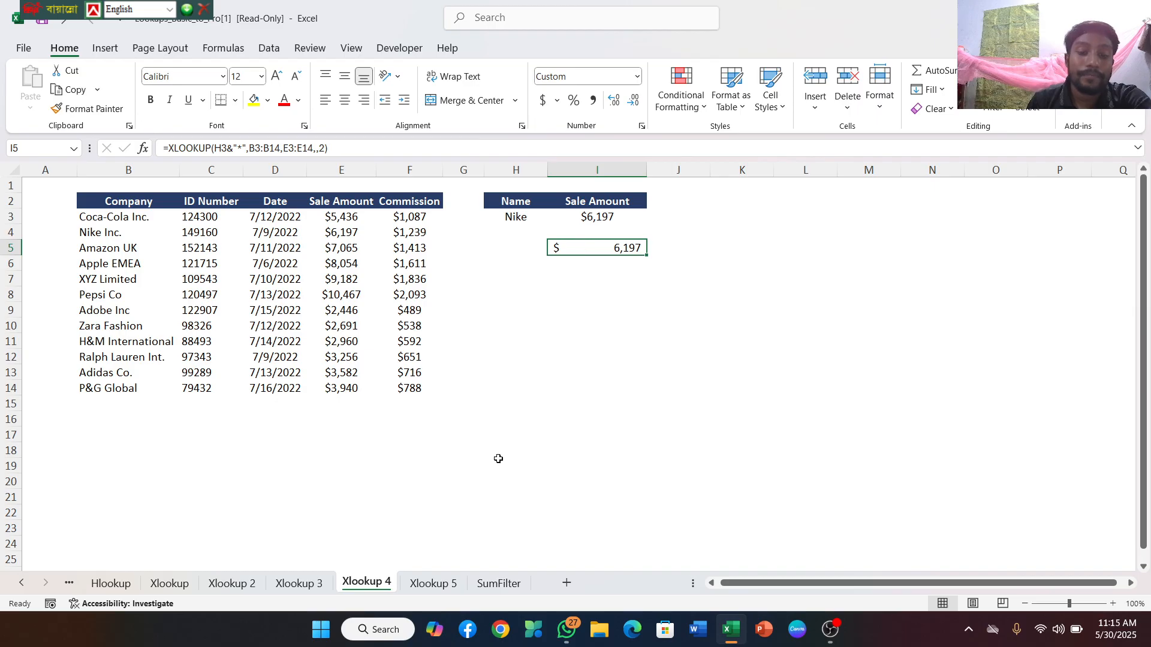
On the Xlookup 5 sheet, begin an XLOOKUP formula in J4 with lookup value H3 and the salesperson range B4:B25 as lookup array
{"action": "left_click", "coordinate": [444, 586]}
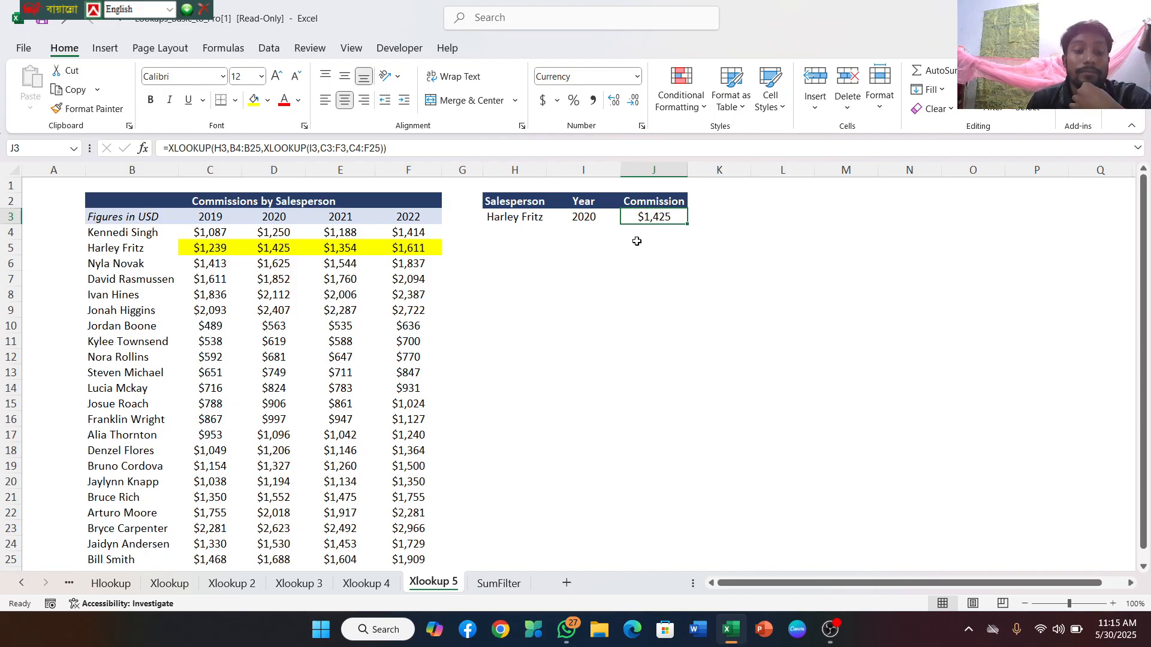
{"action": "left_click", "coordinate": [638, 239]}
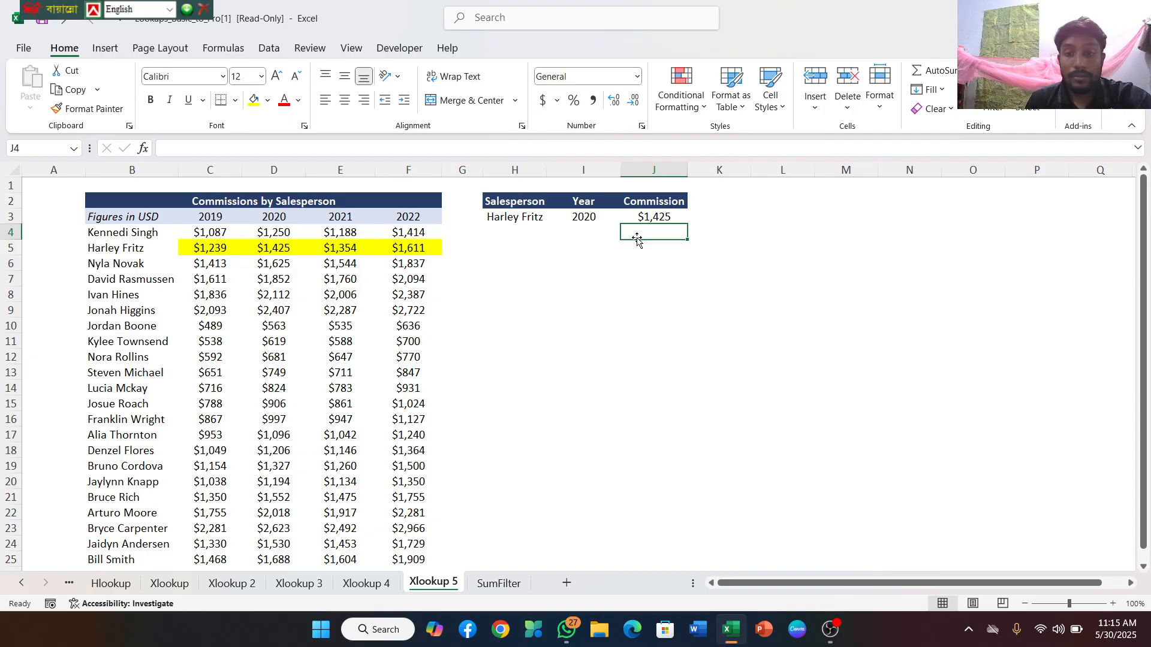
{"action": "double_click", "coordinate": [638, 232]}
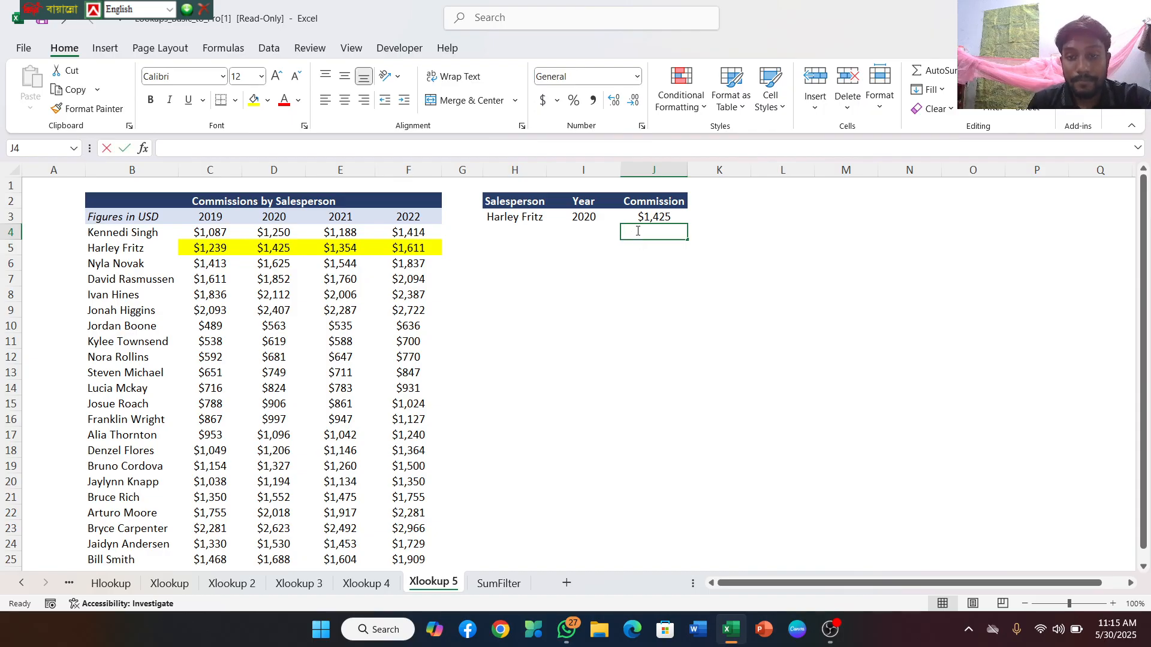
{"action": "type", "text": "=x"}
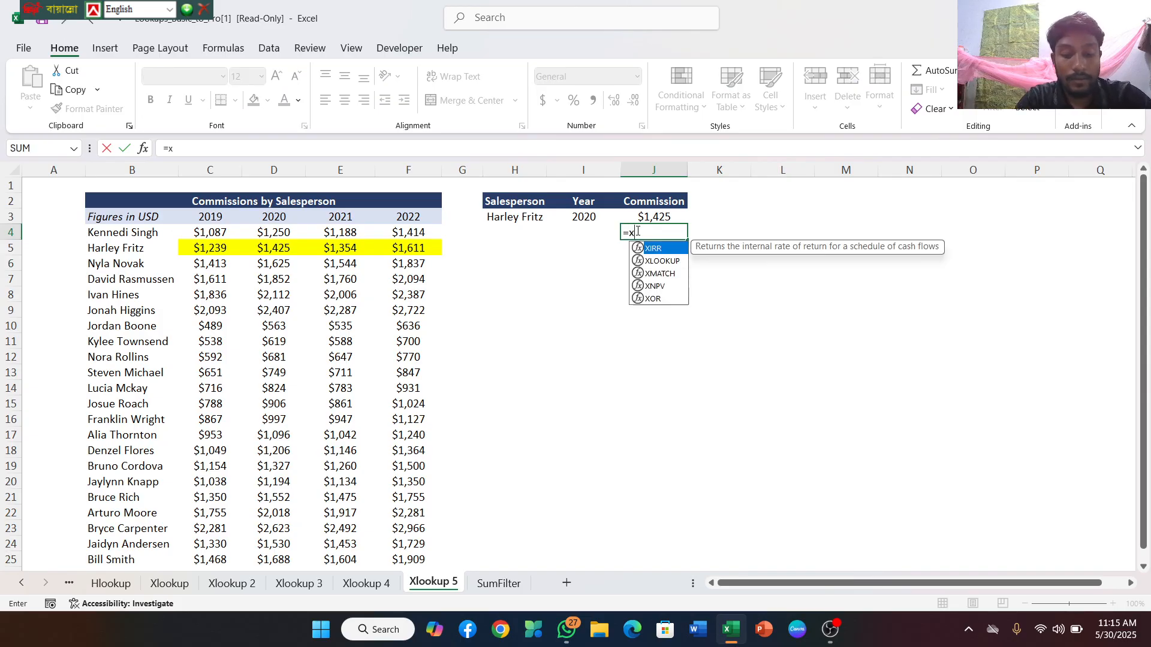
{"action": "type", "text": "look"}
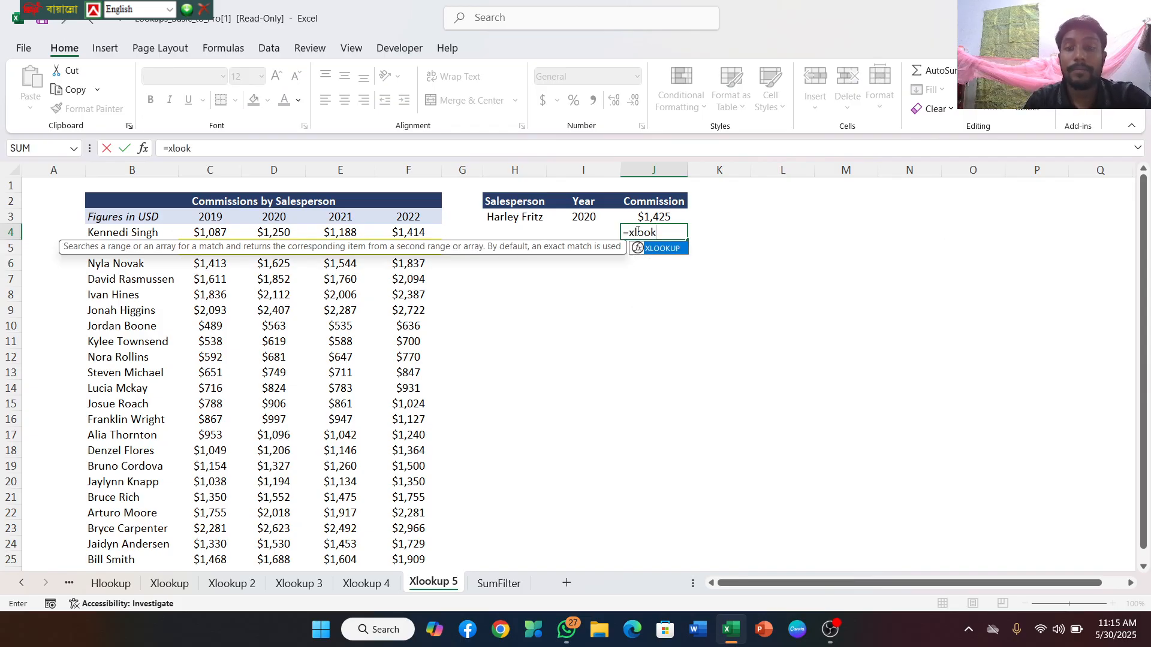
{"action": "double_click", "coordinate": [664, 249]}
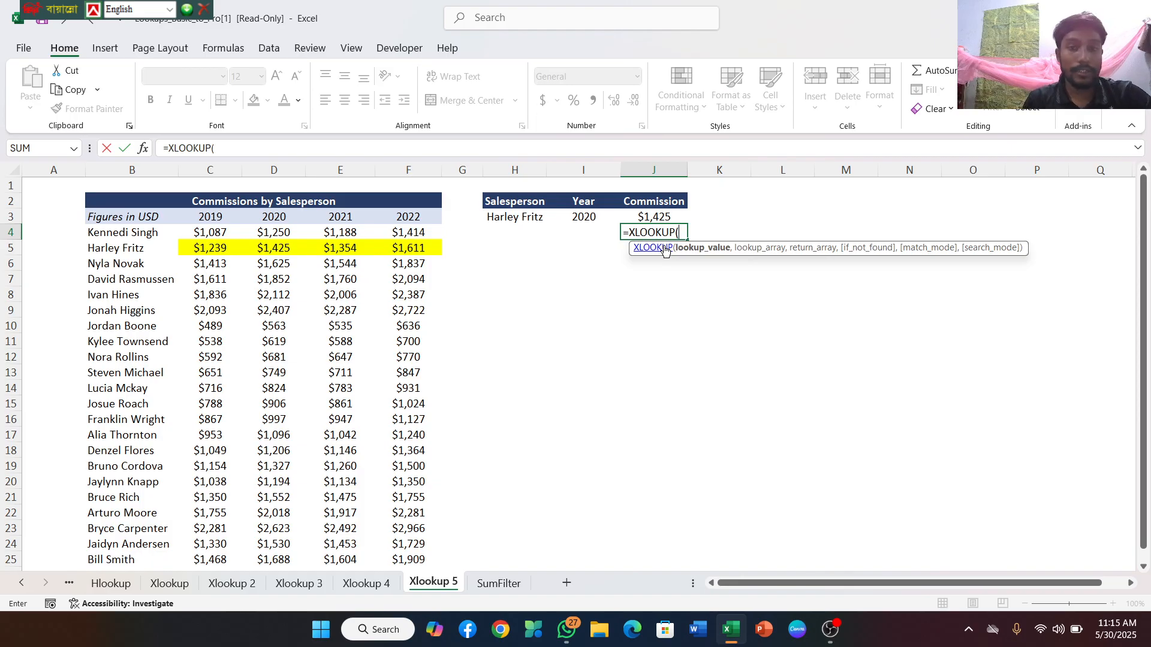
{"action": "left_click", "coordinate": [519, 218]}
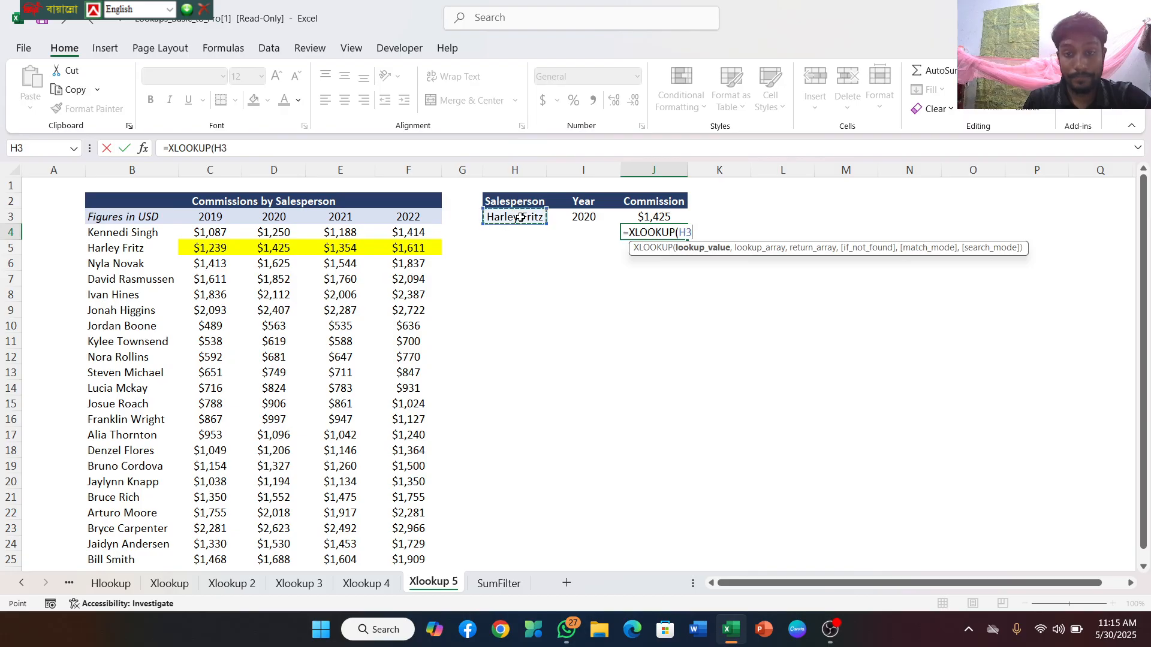
{"action": "type", "text": ","}
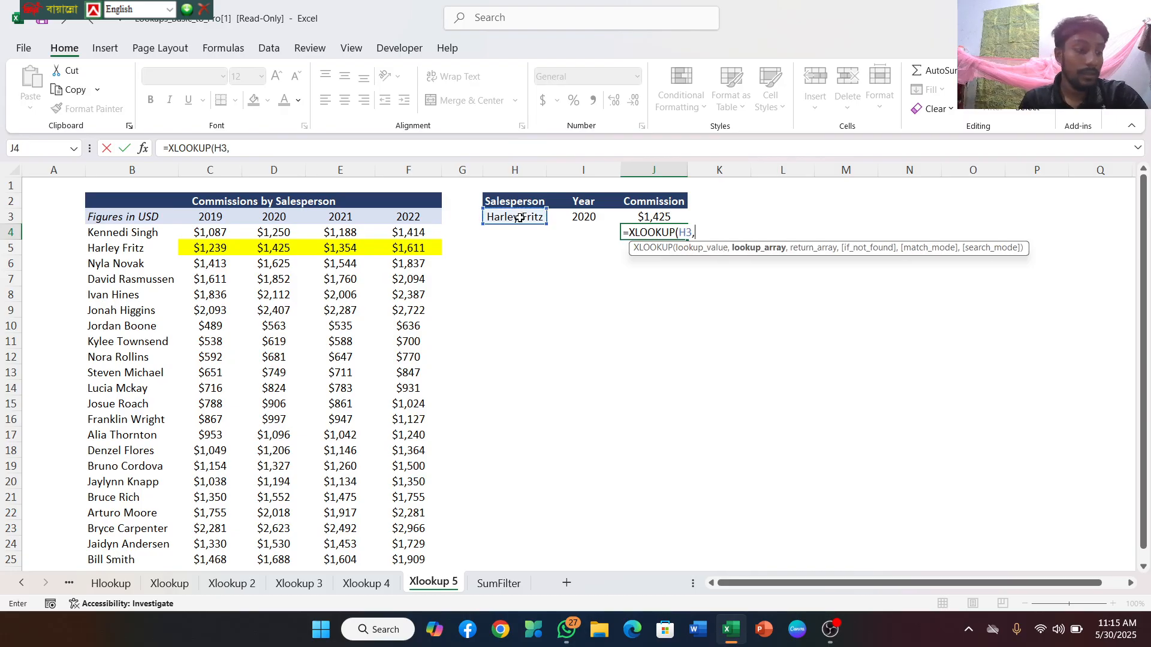
{"action": "left_click", "coordinate": [90, 232]}
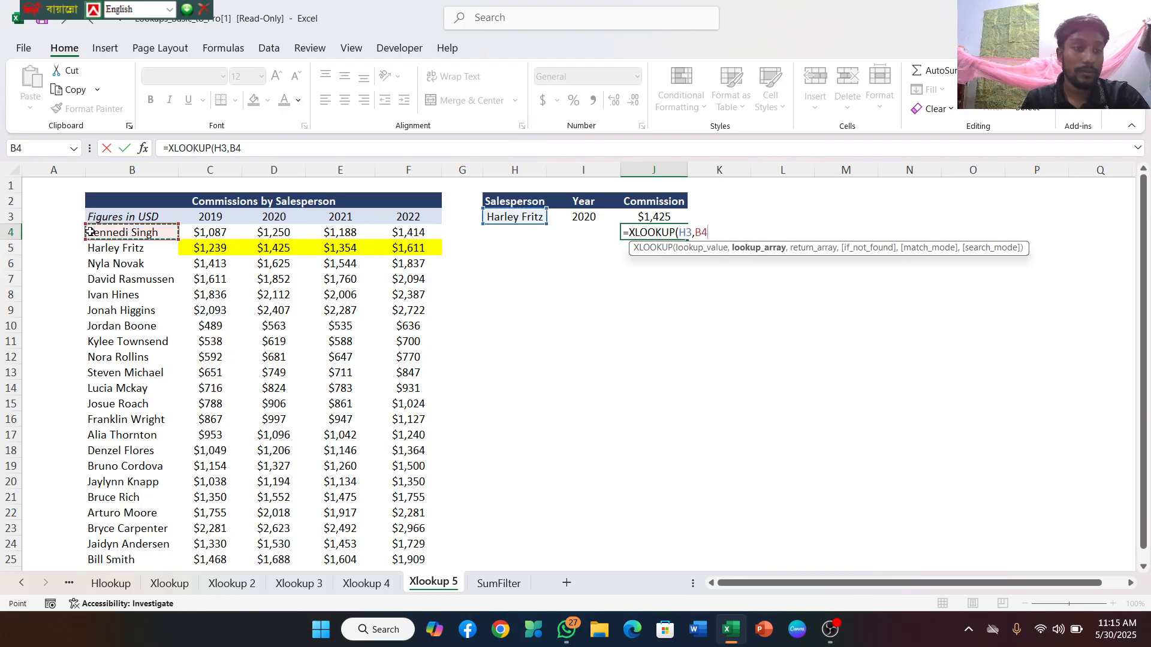
{"action": "left_click_drag", "start_coordinate": [90, 232], "coordinate": [95, 561]}
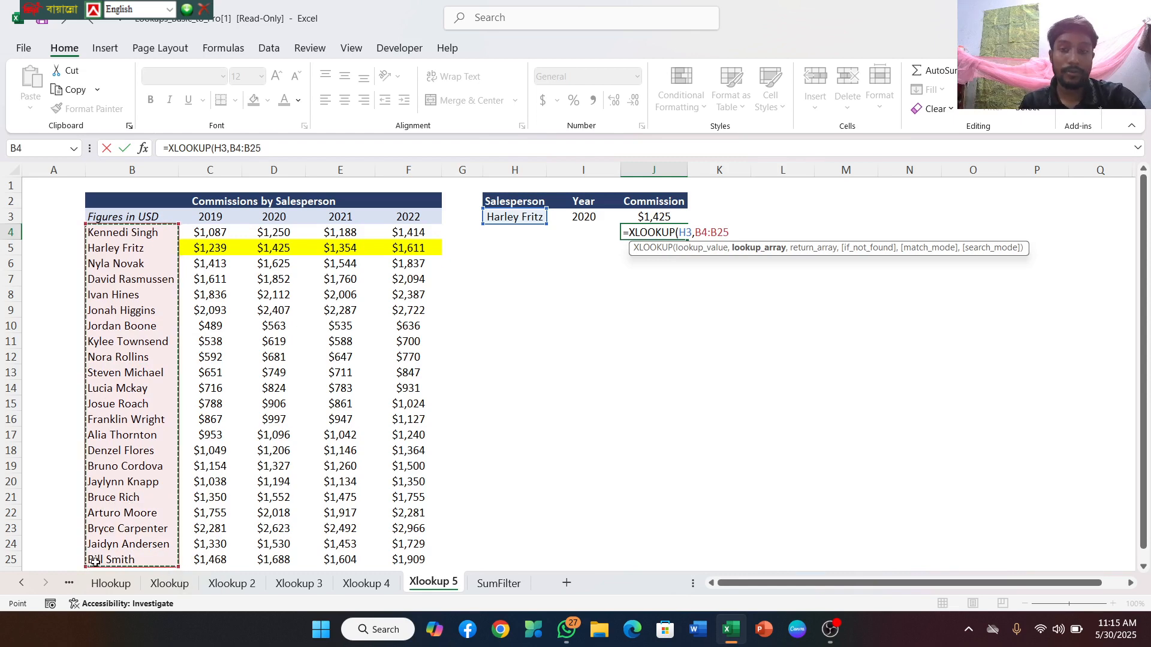
{"action": "type", "text": ","}
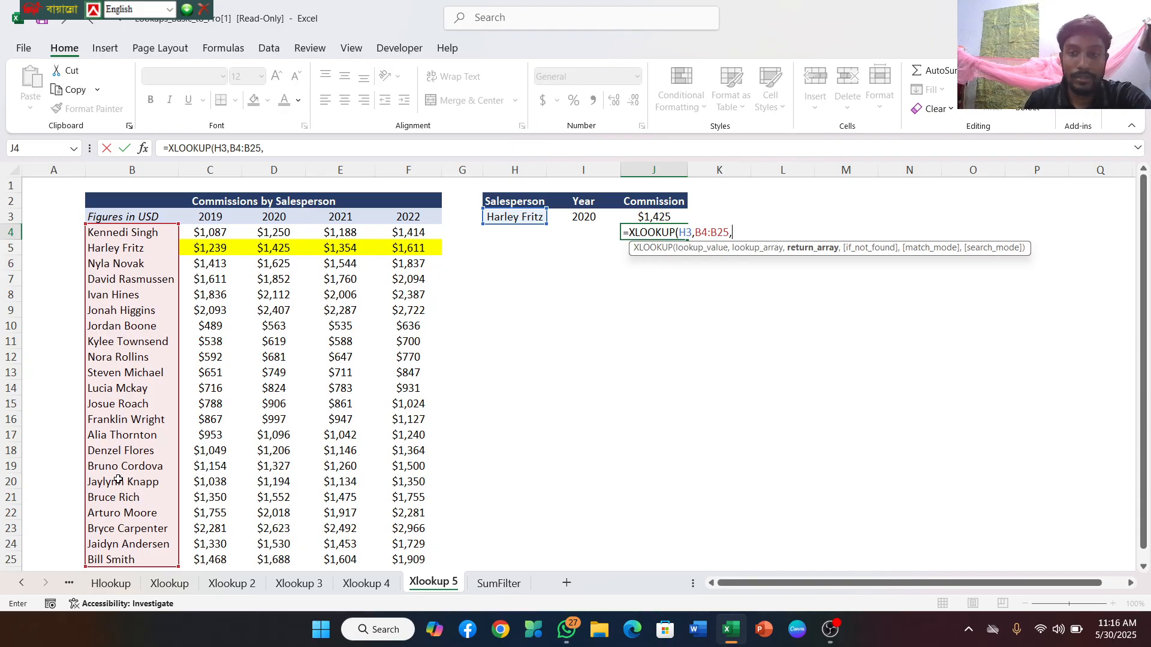
Nest a second XLOOKUP as the return array in J4, with I3 as lookup value and the year headers C3:F3 as lookup array
{"action": "type", "text": "xlook"}
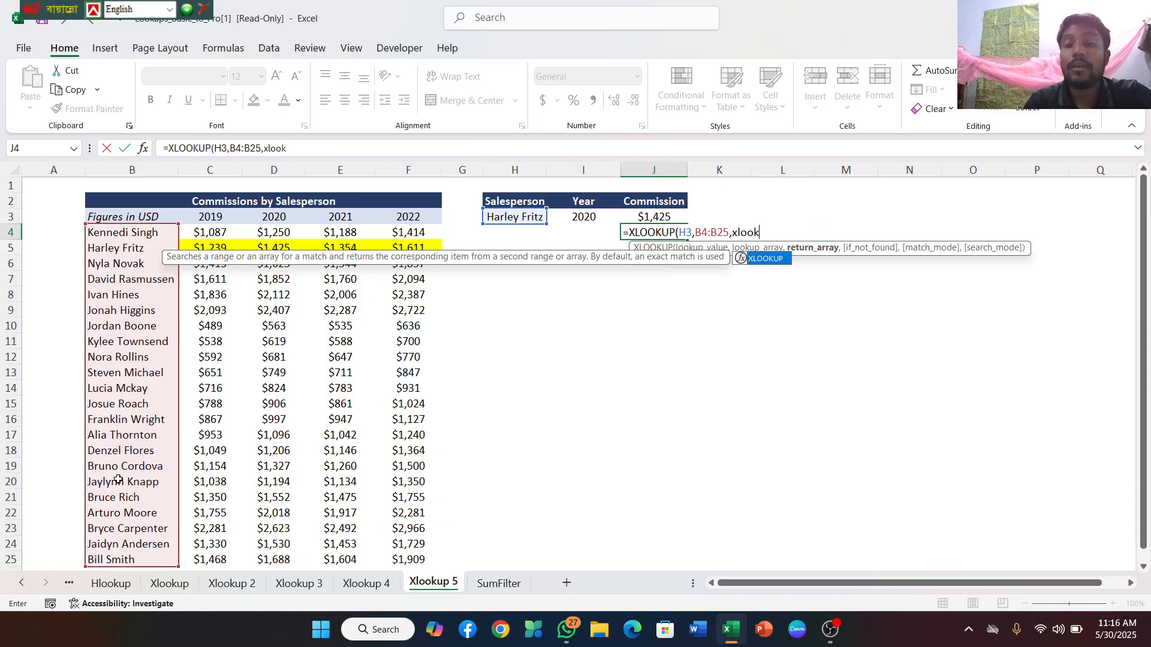
{"action": "left_click", "coordinate": [768, 264]}
{"action": "double_click", "coordinate": [766, 258]}
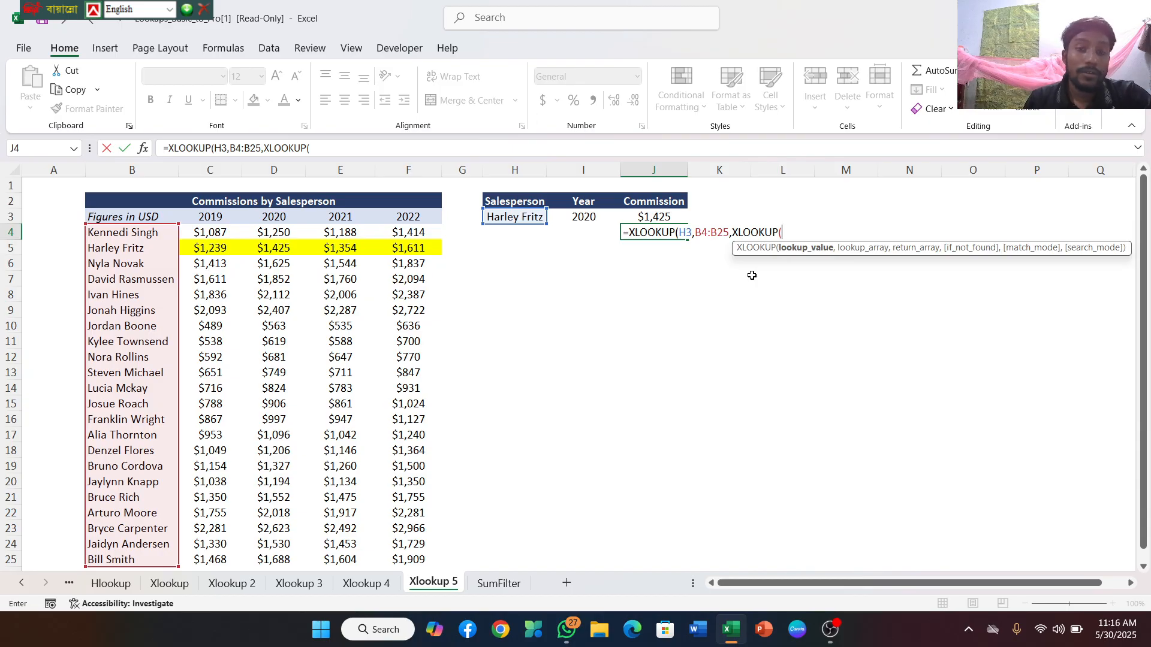
{"action": "left_click", "coordinate": [585, 221]}
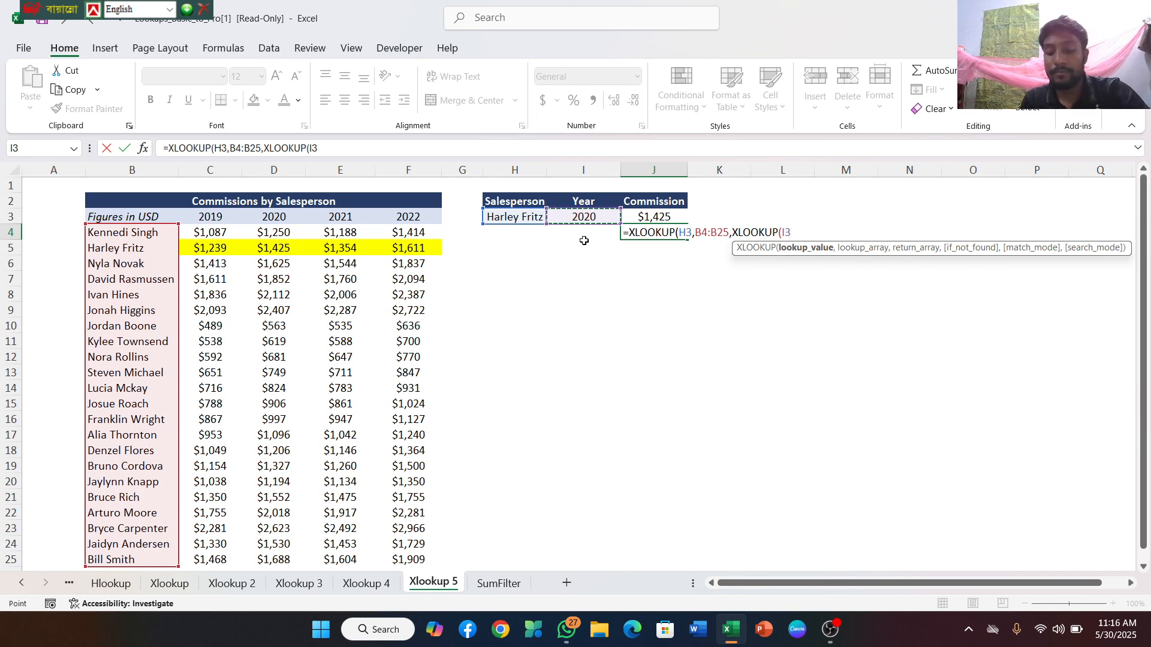
{"action": "type", "text": ","}
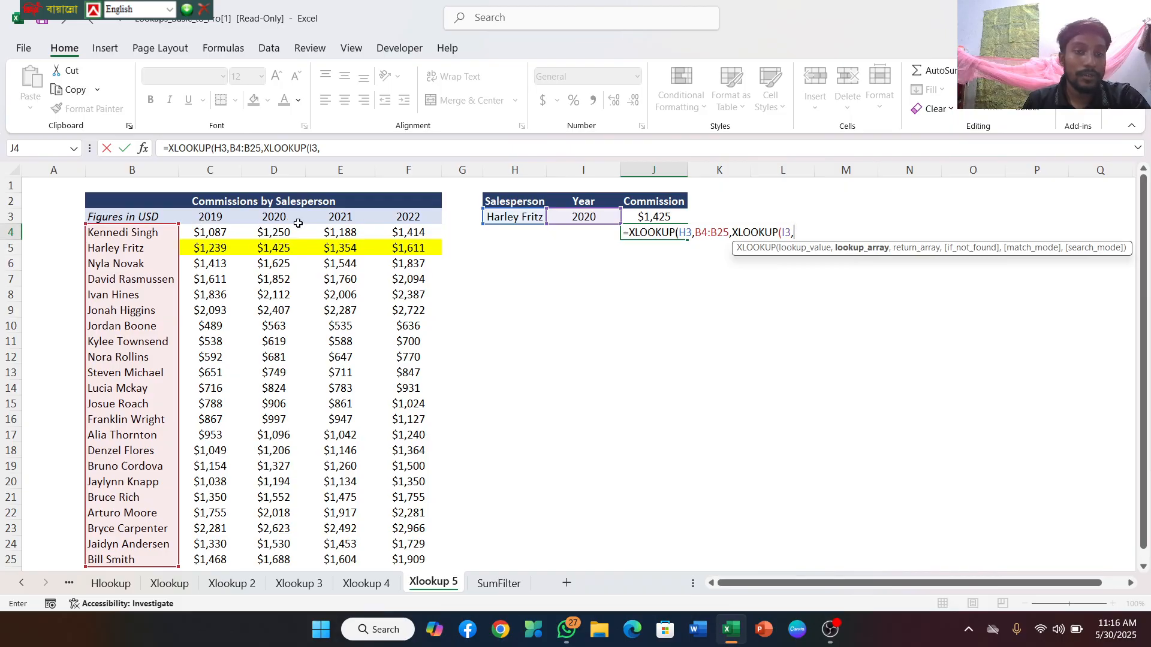
{"action": "left_click", "coordinate": [205, 219]}
{"action": "left_click_drag", "start_coordinate": [205, 220], "coordinate": [392, 218]}
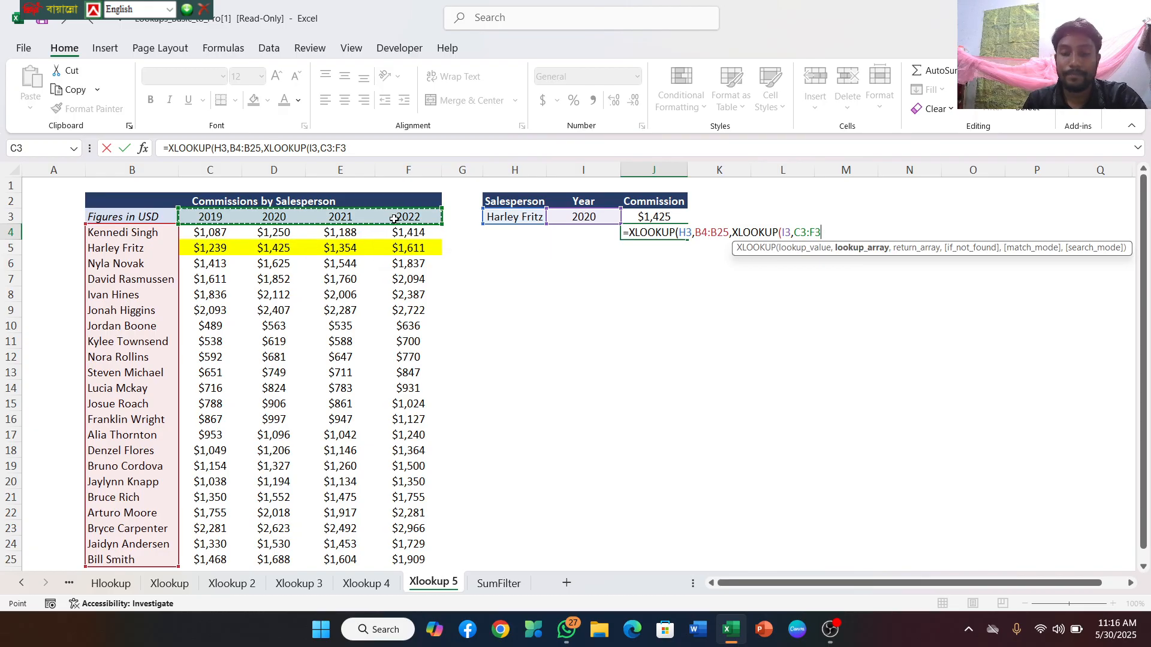
{"action": "type", "text": ","}
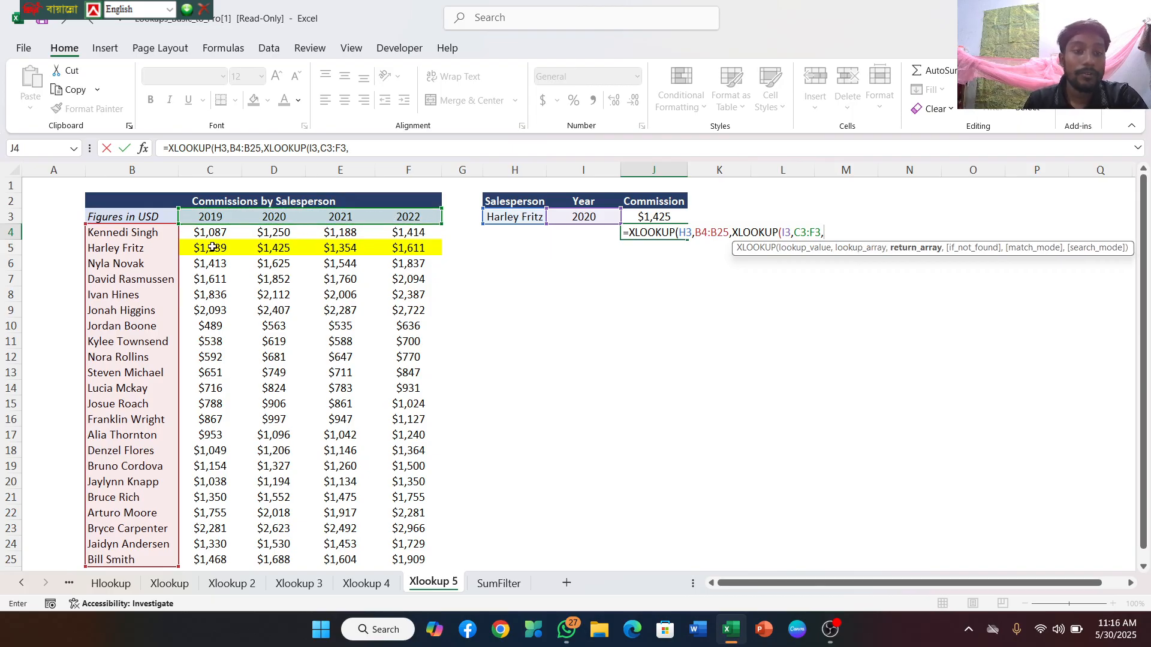
{"action": "left_click_drag", "start_coordinate": [266, 244], "coordinate": [411, 375]}
{"action": "left_click_drag", "start_coordinate": [418, 482], "coordinate": [415, 533]}
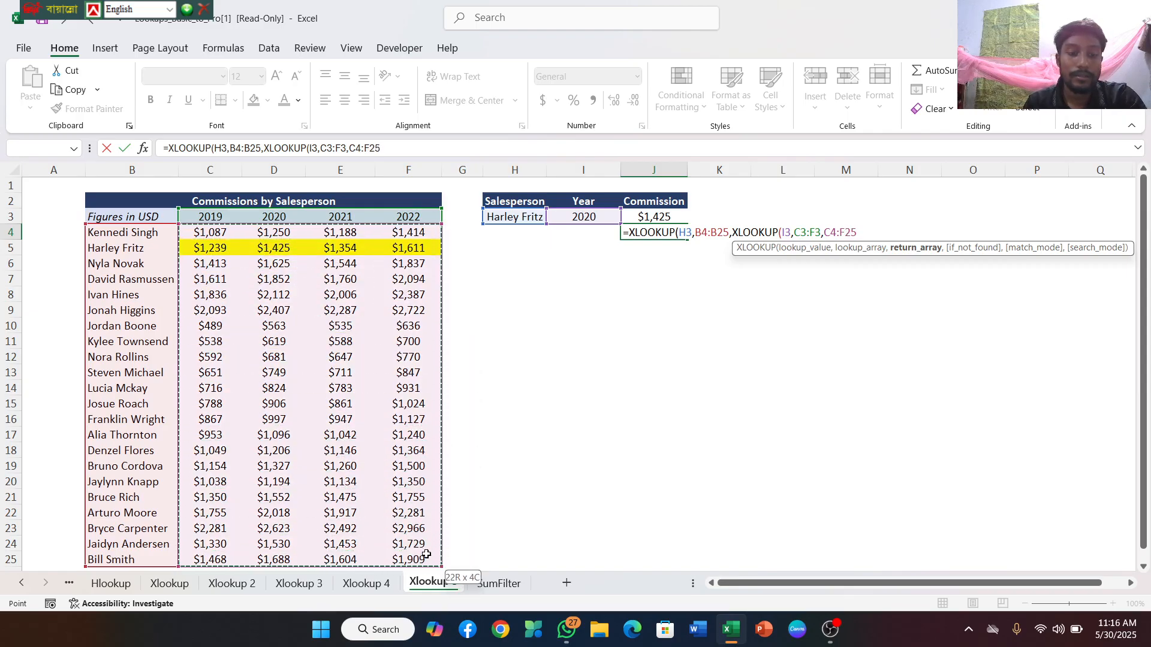
{"action": "left_click_drag", "start_coordinate": [427, 554], "coordinate": [426, 551]}
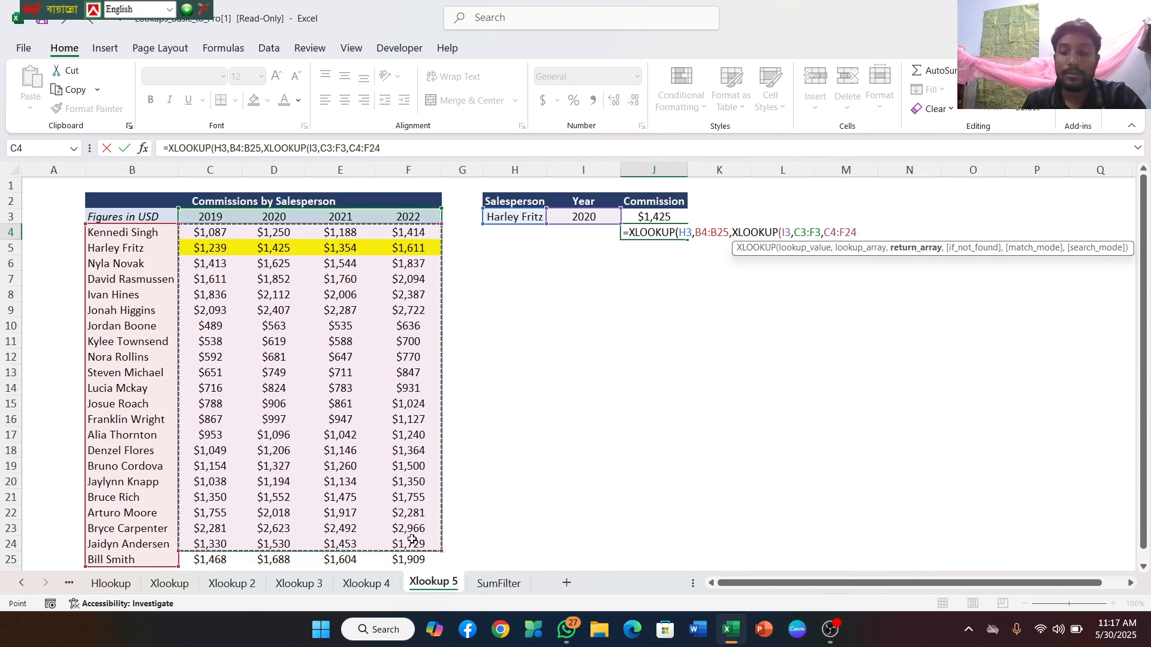
{"action": "key", "text": "BackSpace"}
{"action": "key", "text": "BackSpace"}
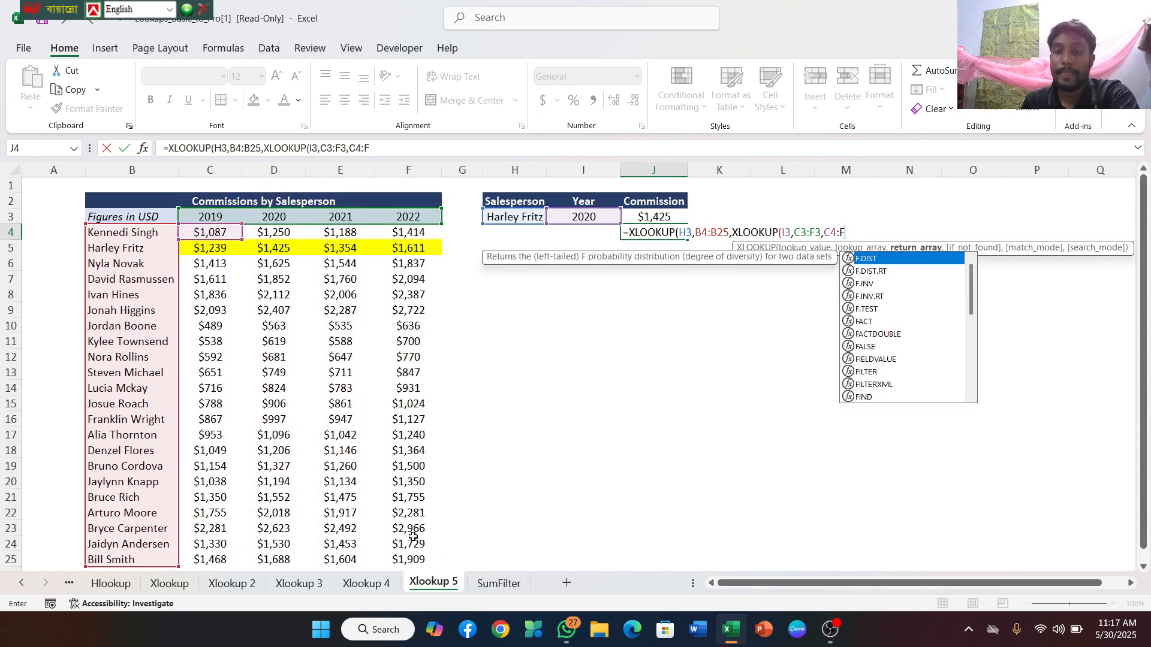
{"action": "key", "text": "BackSpace"}
{"action": "key", "text": "BackSpace"}
{"action": "key", "text": "BackSpace"}
{"action": "key", "text": "BackSpace"}
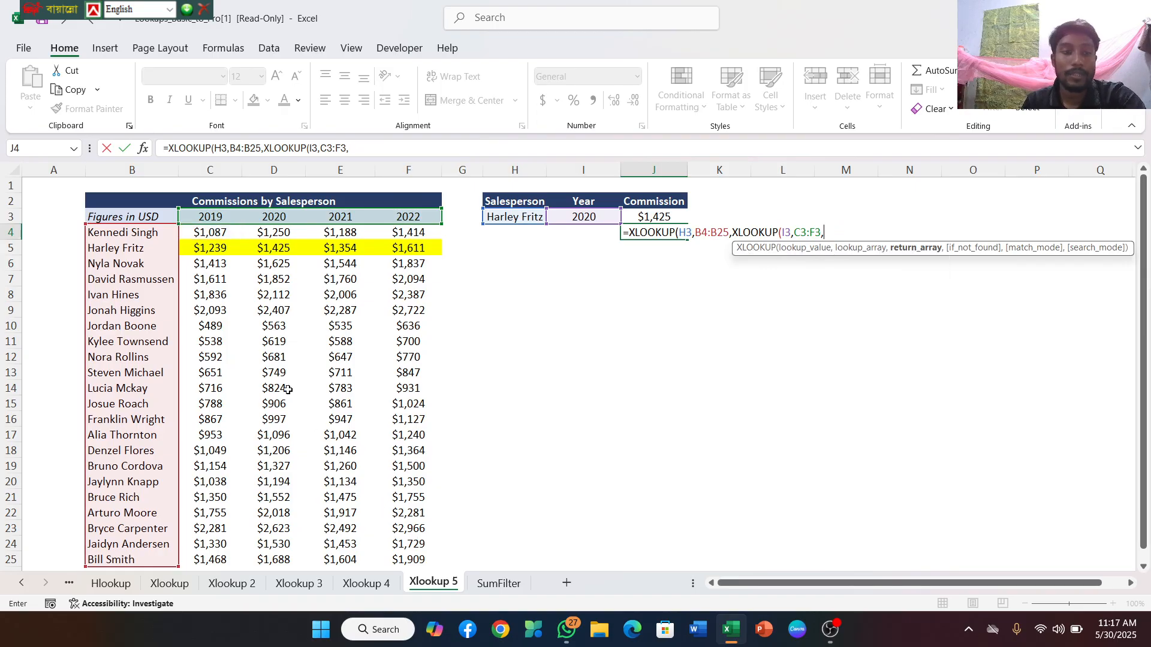
Add the commission figures C4:F25 as the nested return array, close both XLOOKUP functions, and enter the J4 formula
{"action": "left_click_drag", "start_coordinate": [209, 235], "coordinate": [421, 557]}
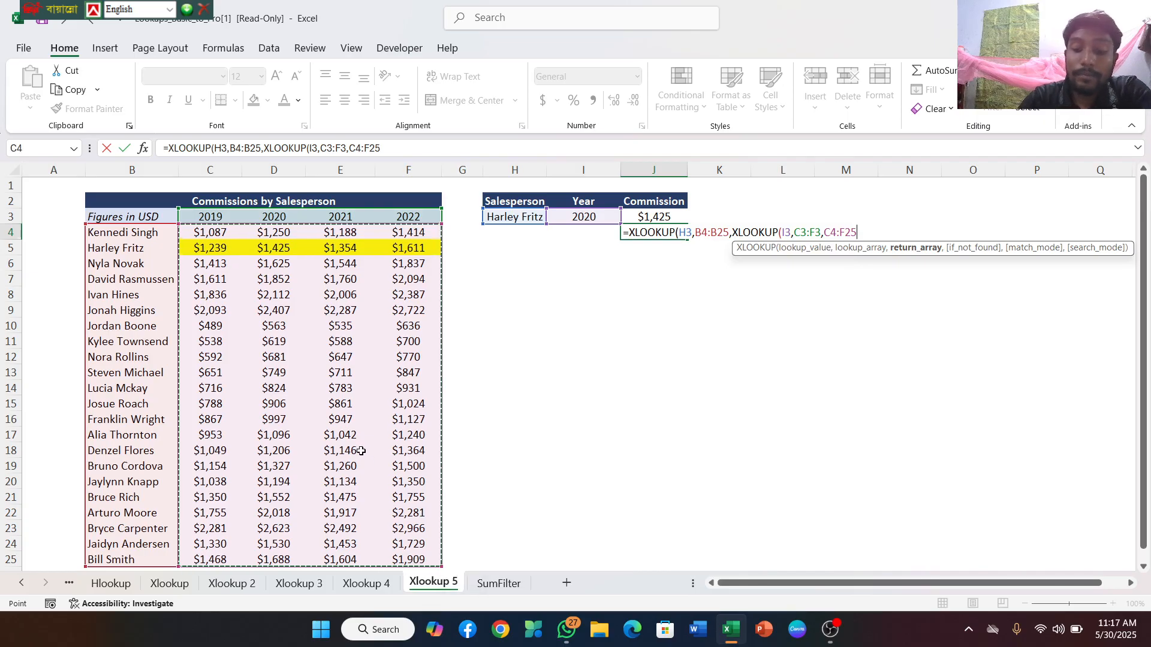
{"action": "type", "text": ")"}
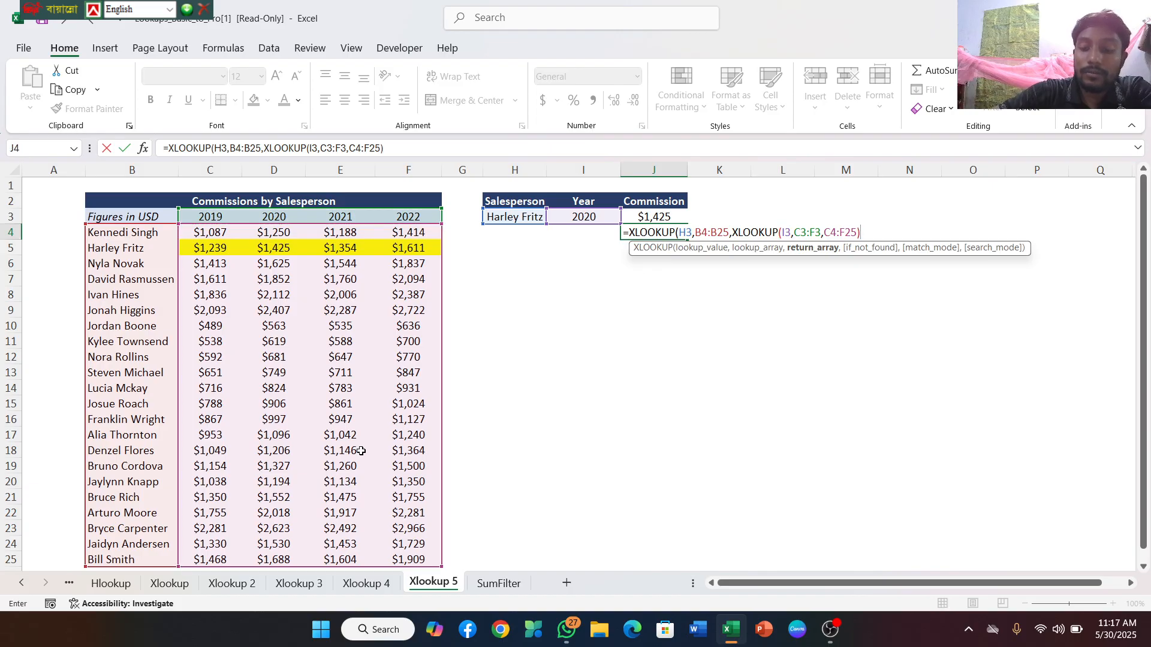
{"action": "type", "text": ")"}
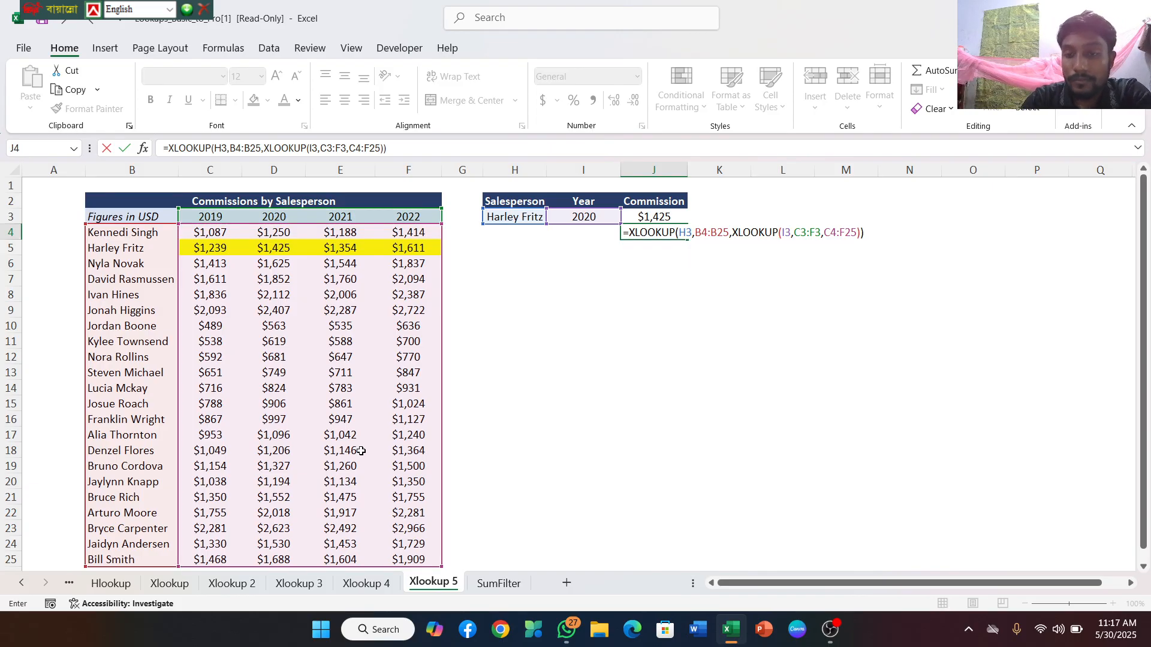
{"action": "key", "text": "Return"}
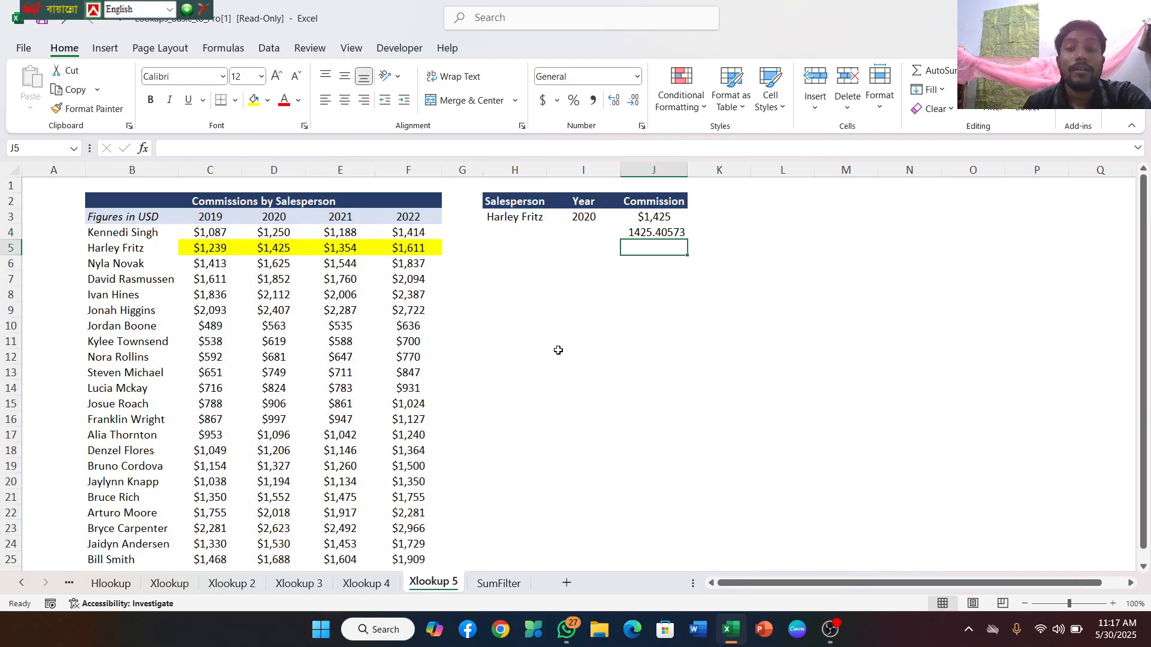
Reduce the J4 commission result to two decimal places
{"action": "left_click", "coordinate": [679, 234]}
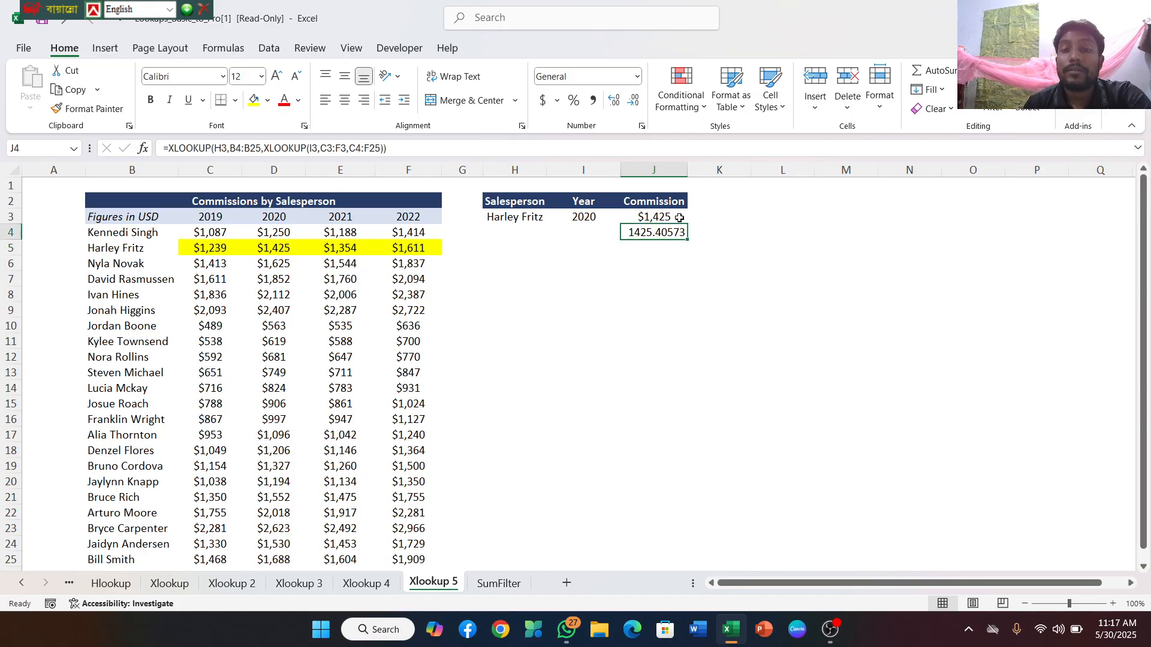
{"action": "left_click", "coordinate": [637, 105]}
{"action": "left_click", "coordinate": [637, 105]}
{"action": "left_click", "coordinate": [636, 105]}
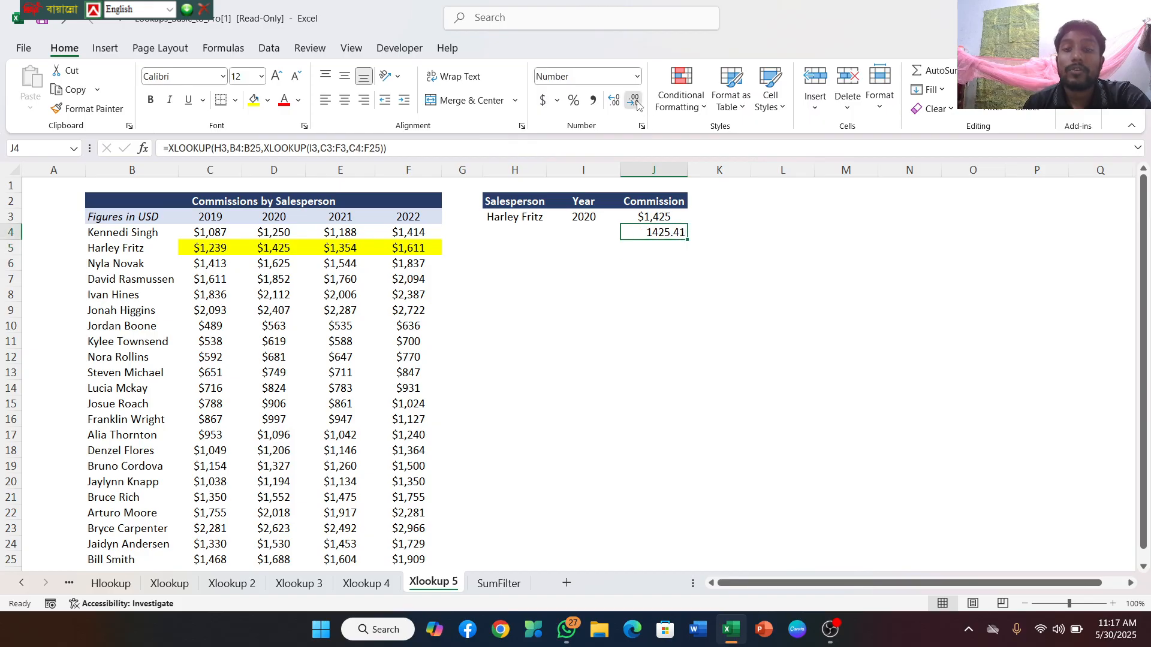
Format the J4 commission result as US dollar accounting with no decimal places
{"action": "left_click", "coordinate": [637, 105]}
{"action": "left_click", "coordinate": [637, 104]}
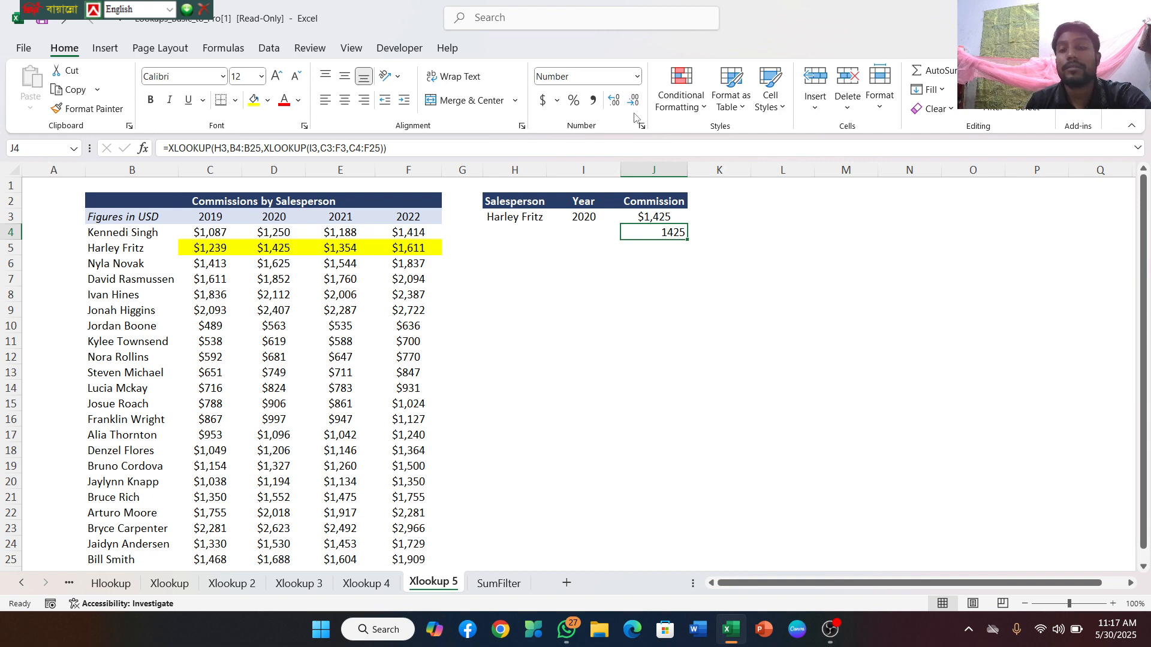
{"action": "left_click", "coordinate": [557, 101]}
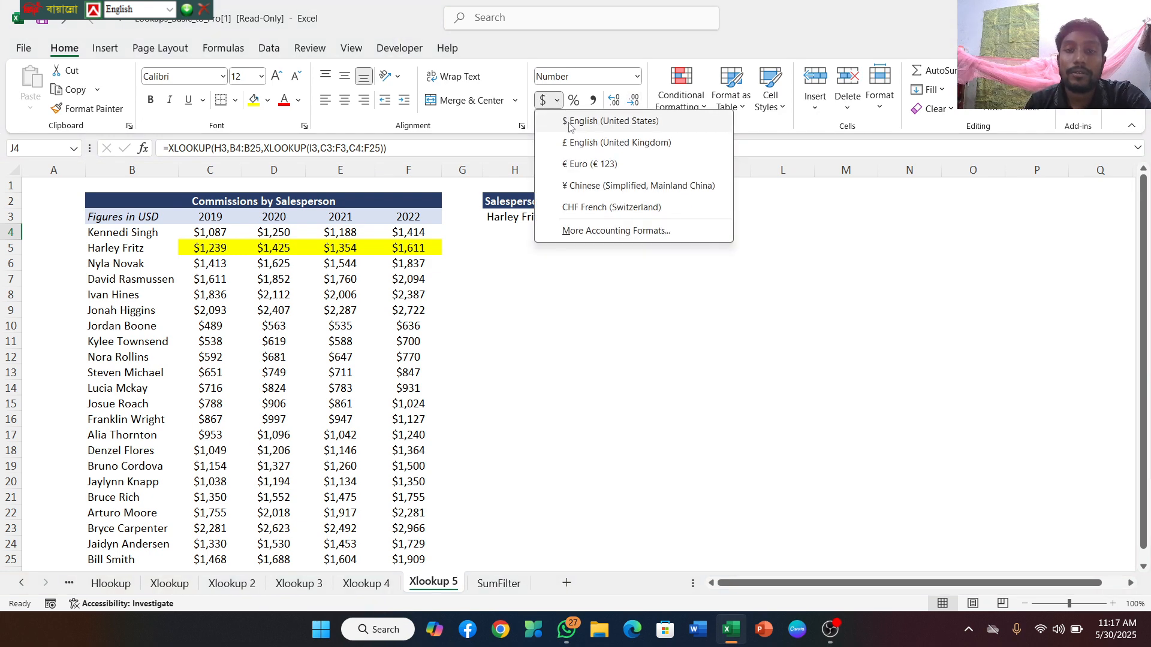
{"action": "left_click", "coordinate": [582, 122]}
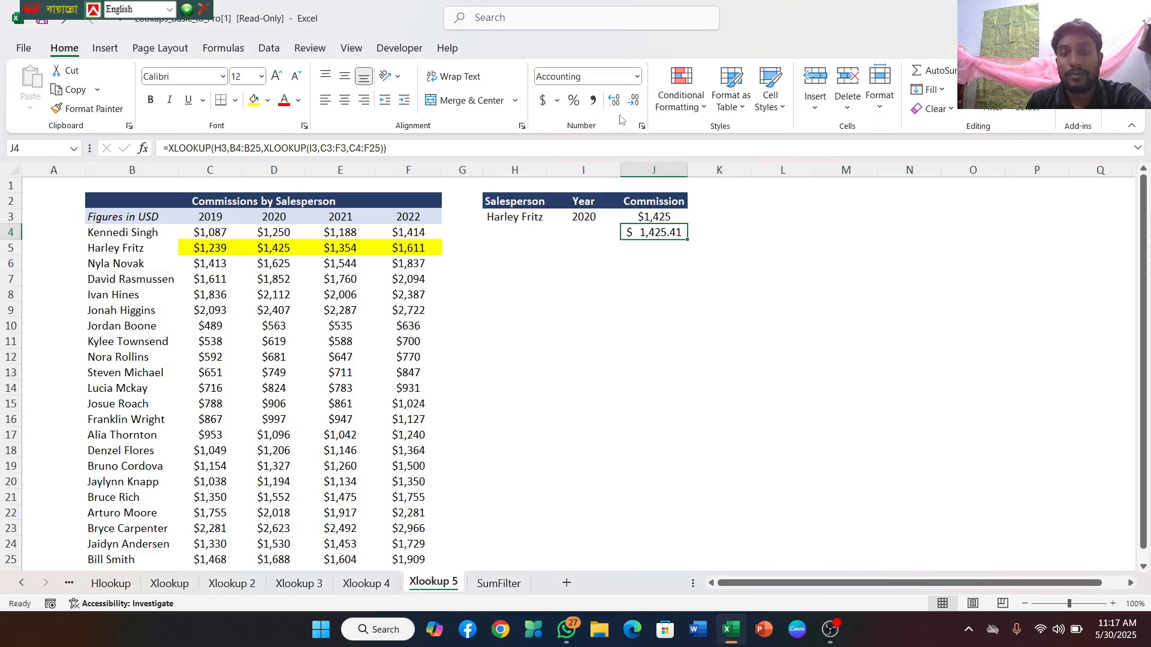
{"action": "left_click", "coordinate": [636, 103]}
{"action": "left_click", "coordinate": [636, 103]}
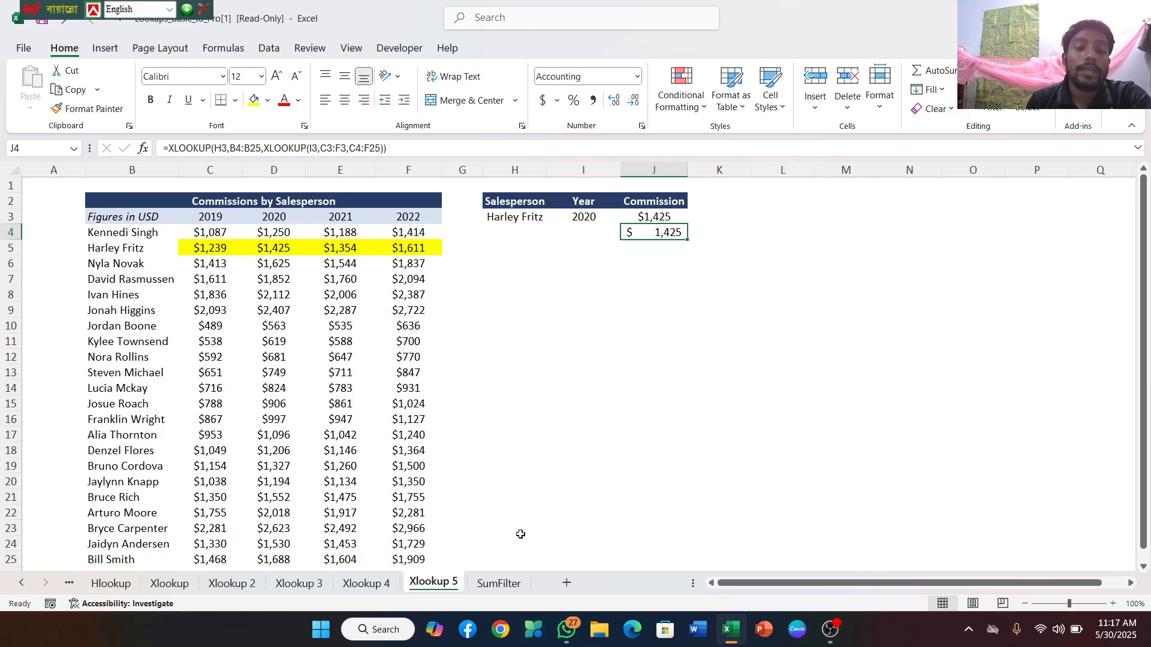
Switch to the SumFilter sheet and look over its commission table down to the last row
{"action": "left_click", "coordinate": [498, 585]}
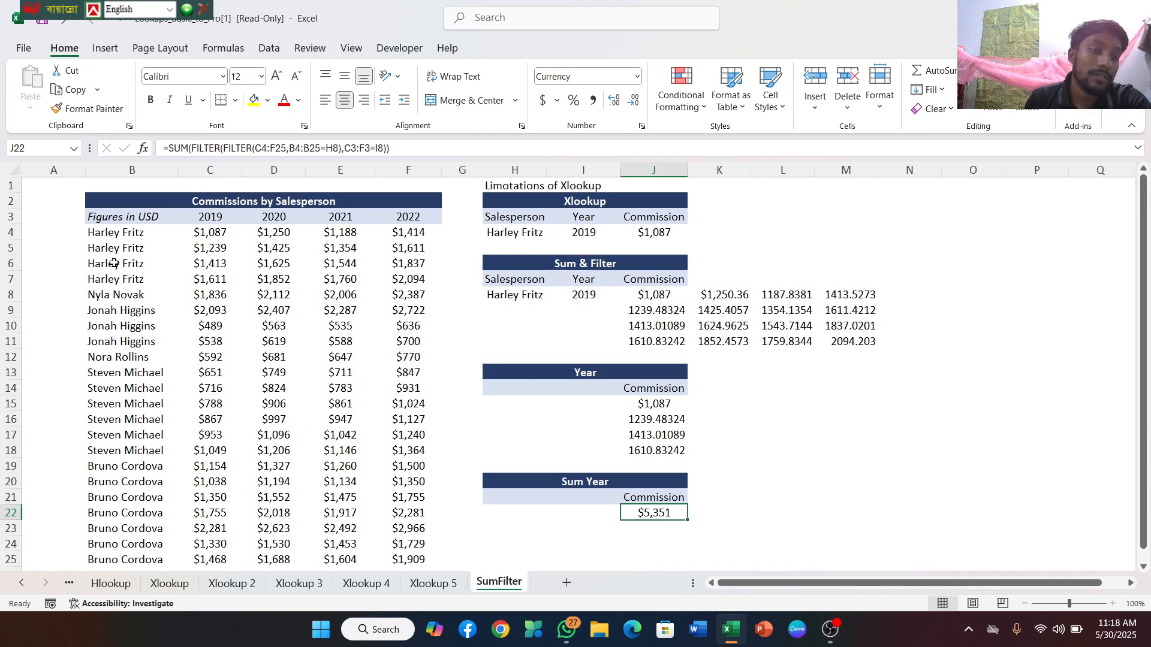
{"action": "scroll", "coordinate": [154, 446], "scroll_direction": "down", "scroll_amount": 3}
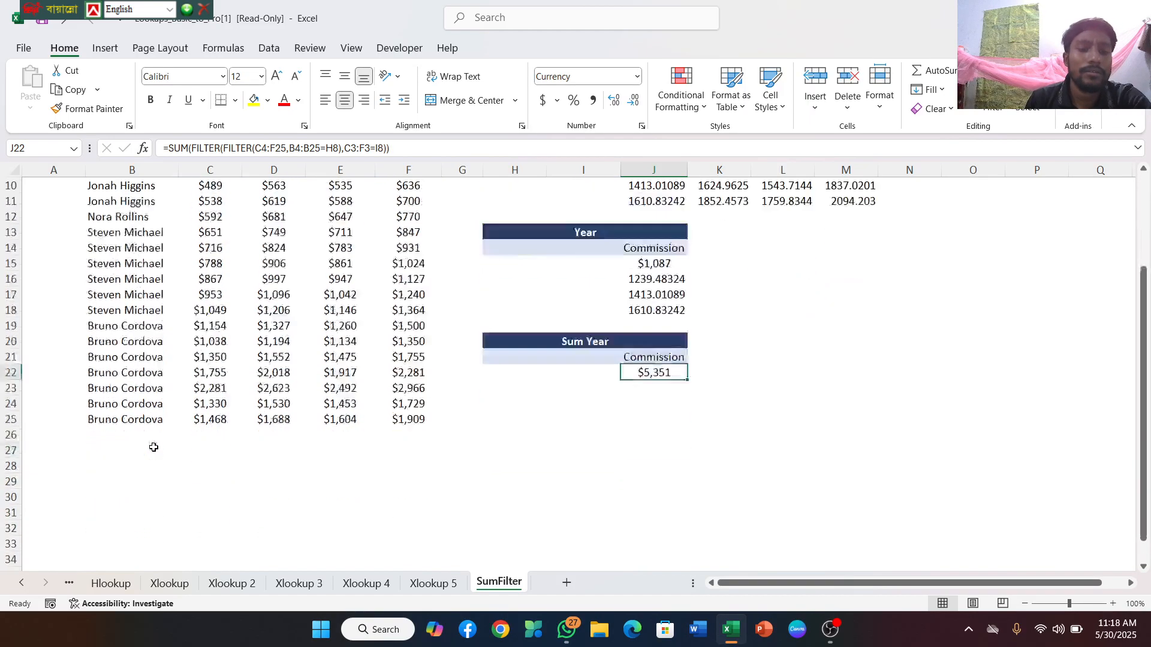
{"action": "scroll", "coordinate": [154, 446], "scroll_direction": "up", "scroll_amount": 3}
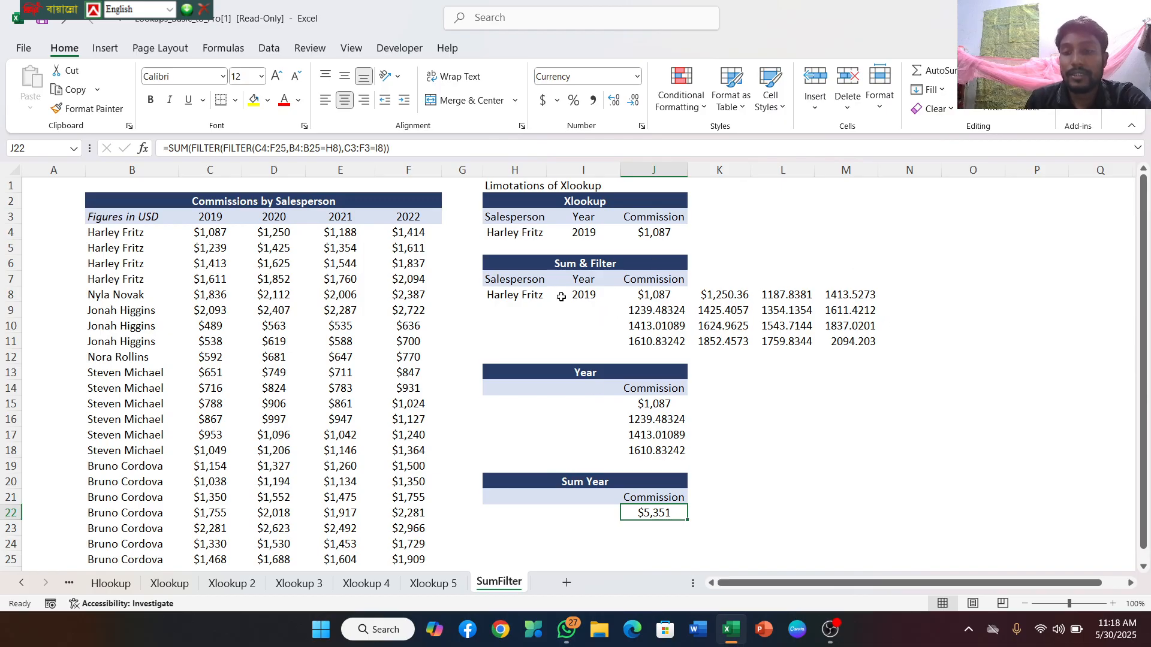
Begin a FILTER formula in N8, beside the Sum & Filter results
{"action": "double_click", "coordinate": [906, 298]}
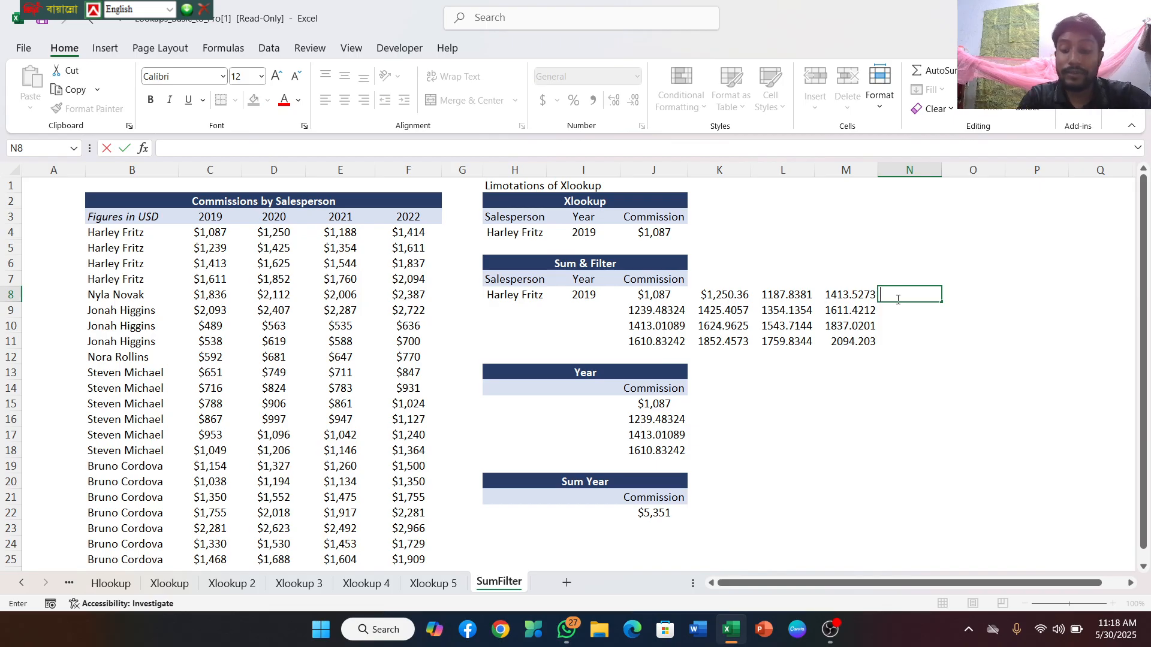
{"action": "type", "text": "=fil"}
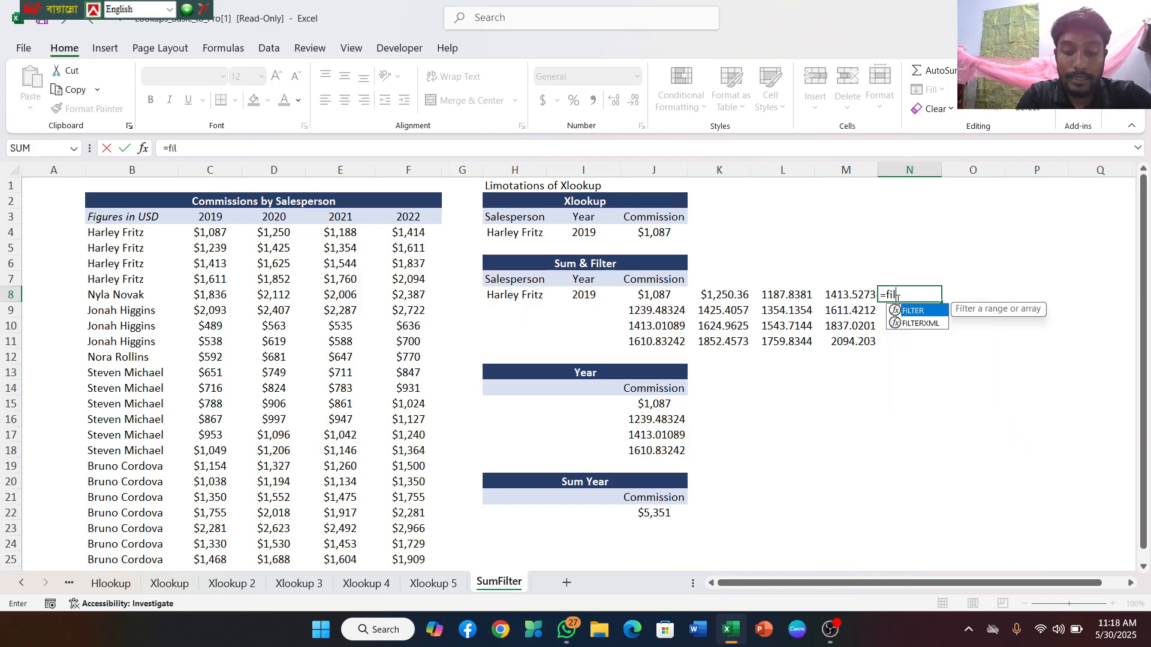
{"action": "type", "text": "ter"}
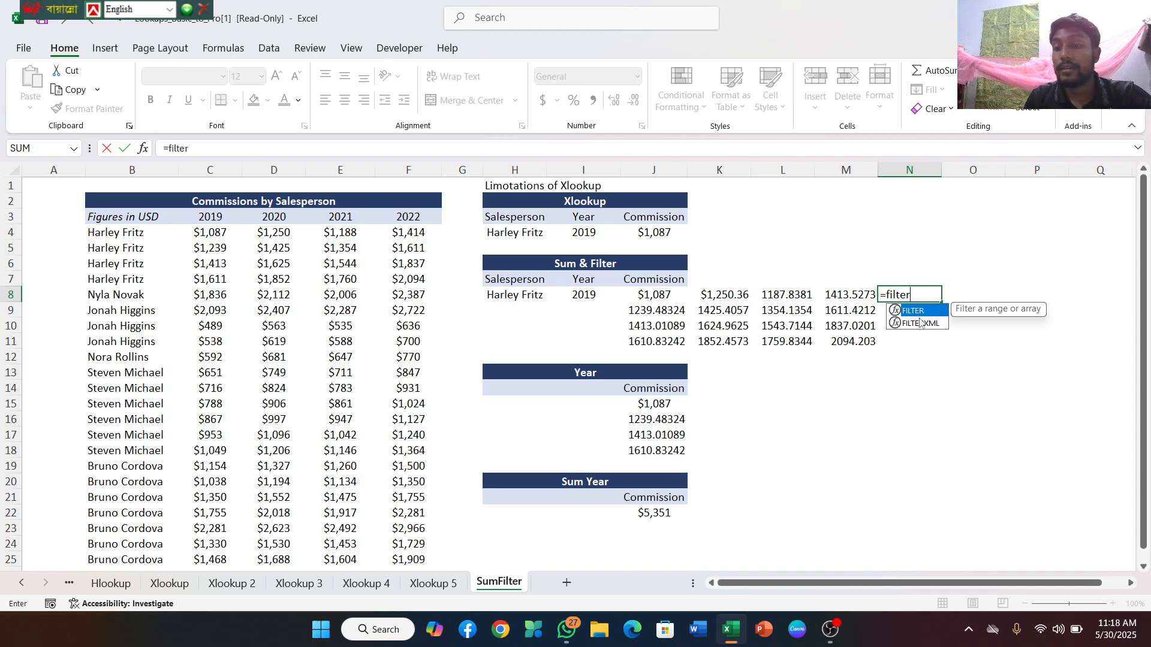
{"action": "double_click", "coordinate": [914, 311]}
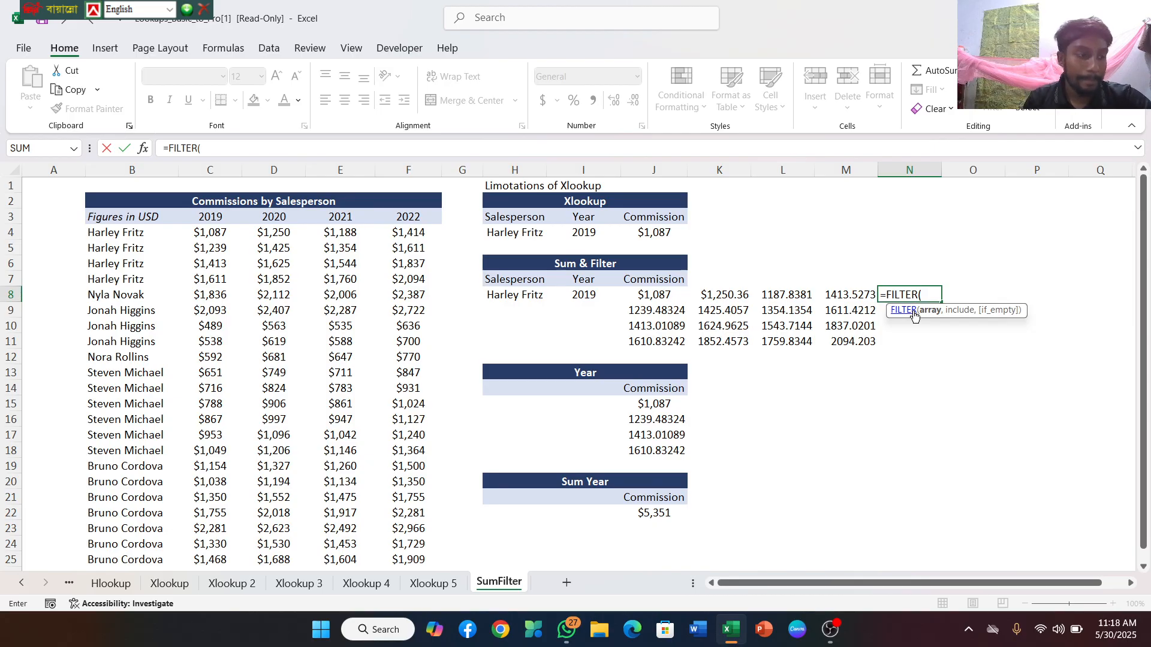
{"action": "left_click", "coordinate": [516, 296]}
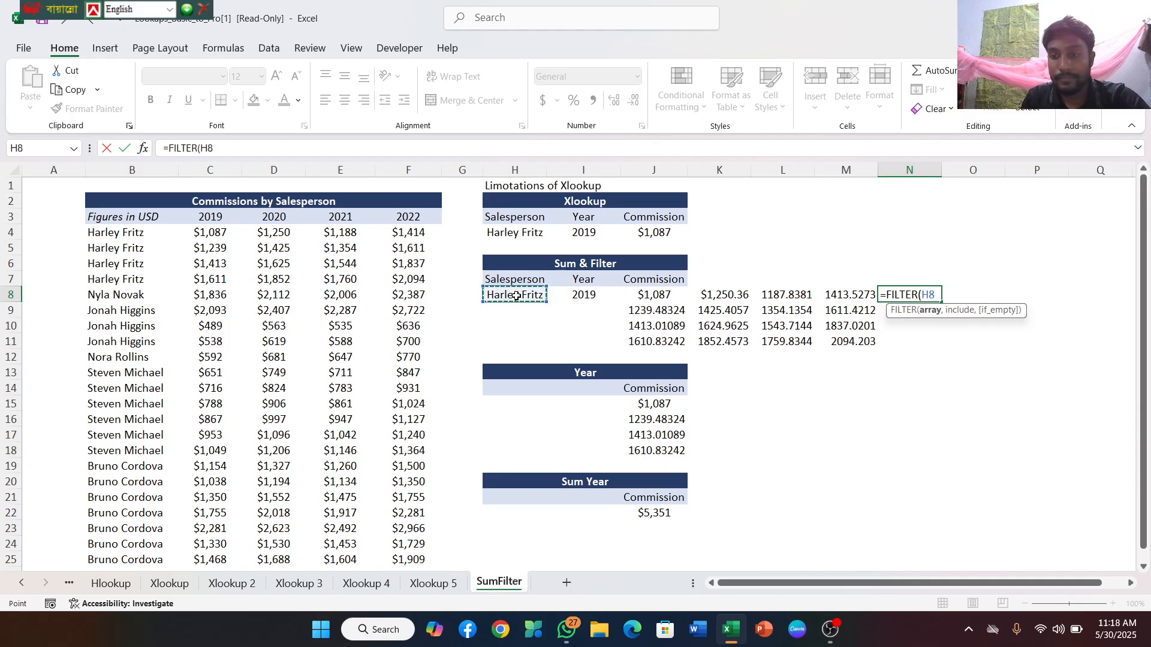
{"action": "type", "text": ","}
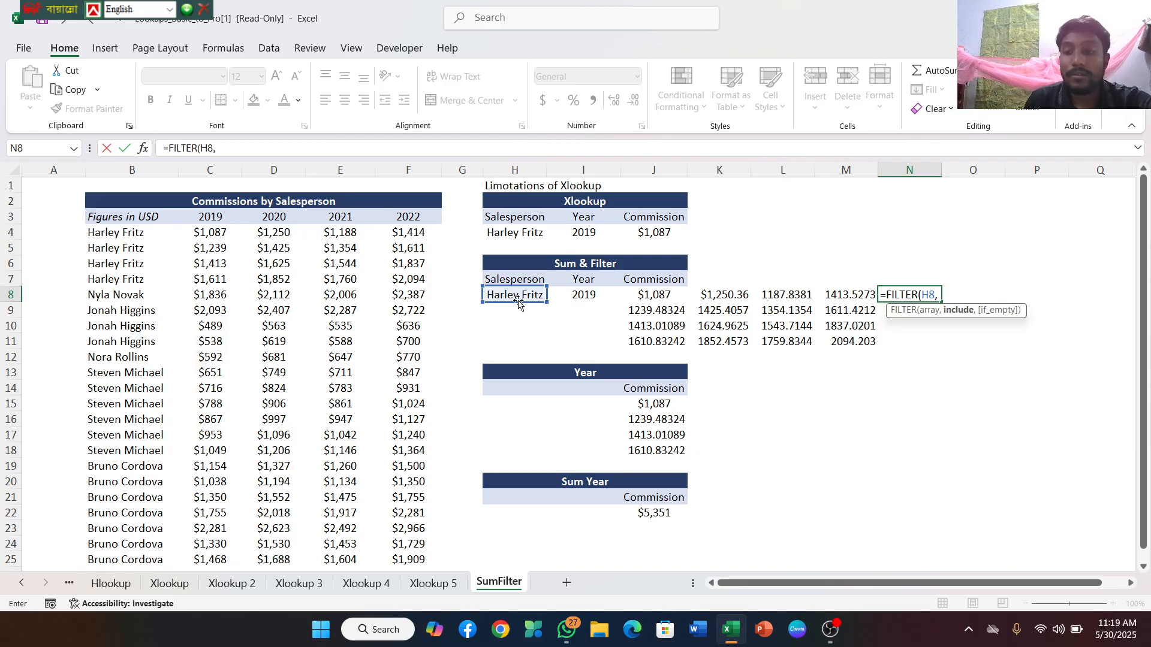
{"action": "key", "text": "BackSpace"}
{"action": "key", "text": "BackSpace"}
{"action": "key", "text": "BackSpace"}
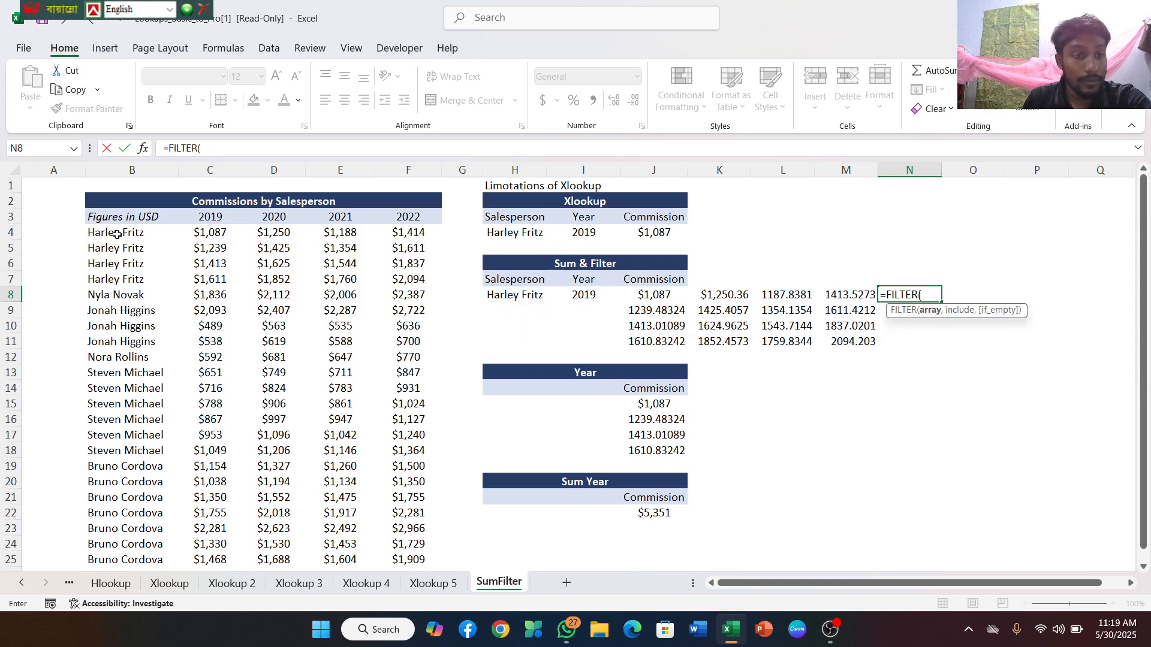
Complete and enter the N8 FILTER formula with the salesperson range B4:B25 as array and C4:F25=H8 as include condition
{"action": "left_click_drag", "start_coordinate": [116, 231], "coordinate": [126, 556]}
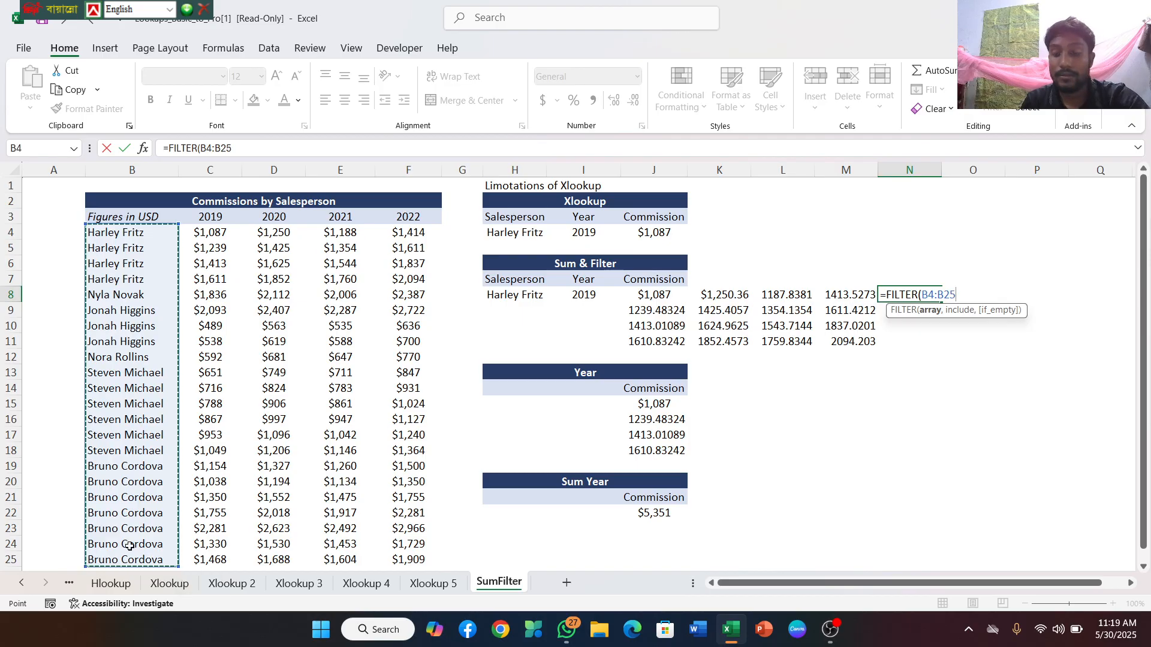
{"action": "type", "text": ","}
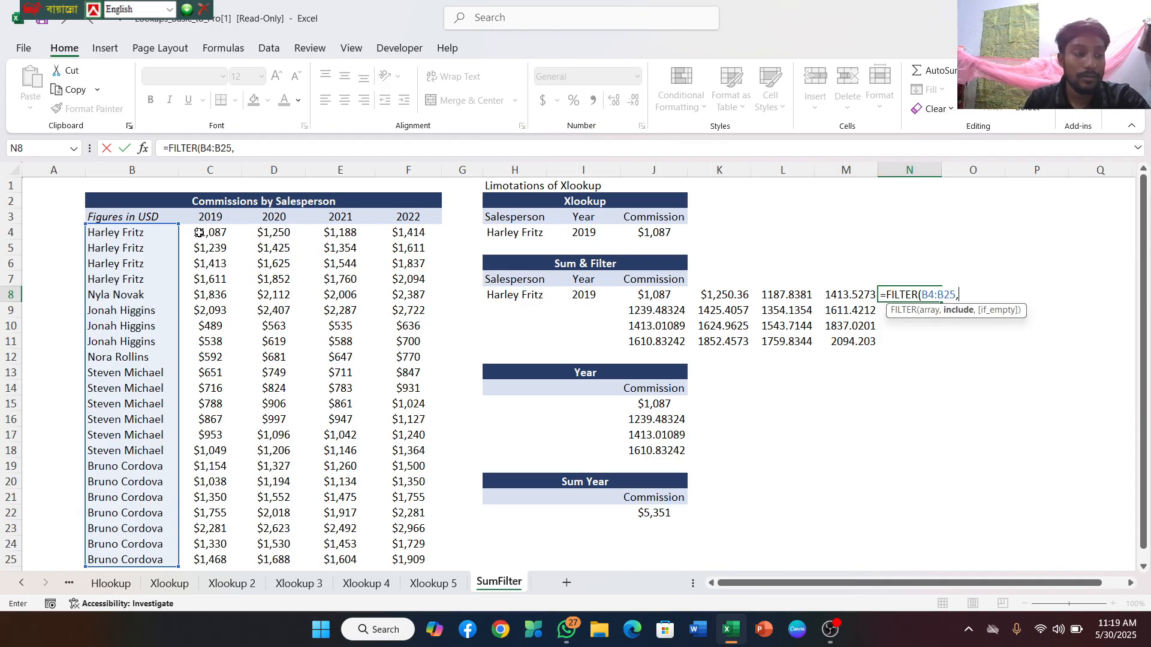
{"action": "left_click_drag", "start_coordinate": [198, 232], "coordinate": [412, 547]}
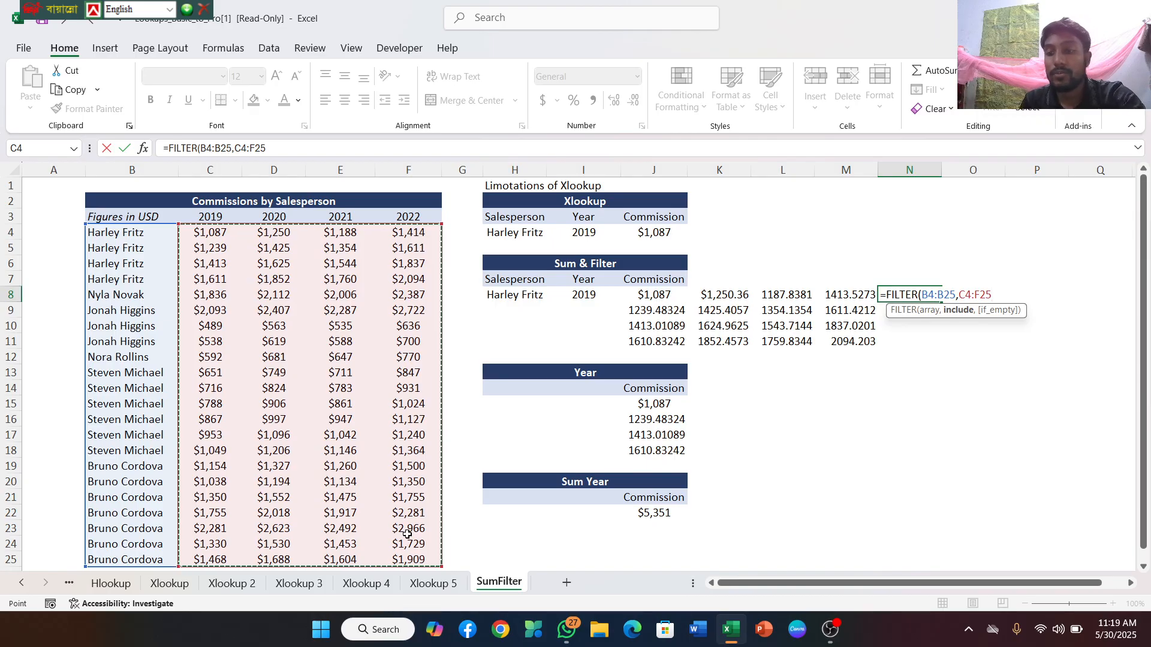
{"action": "type", "text": "="}
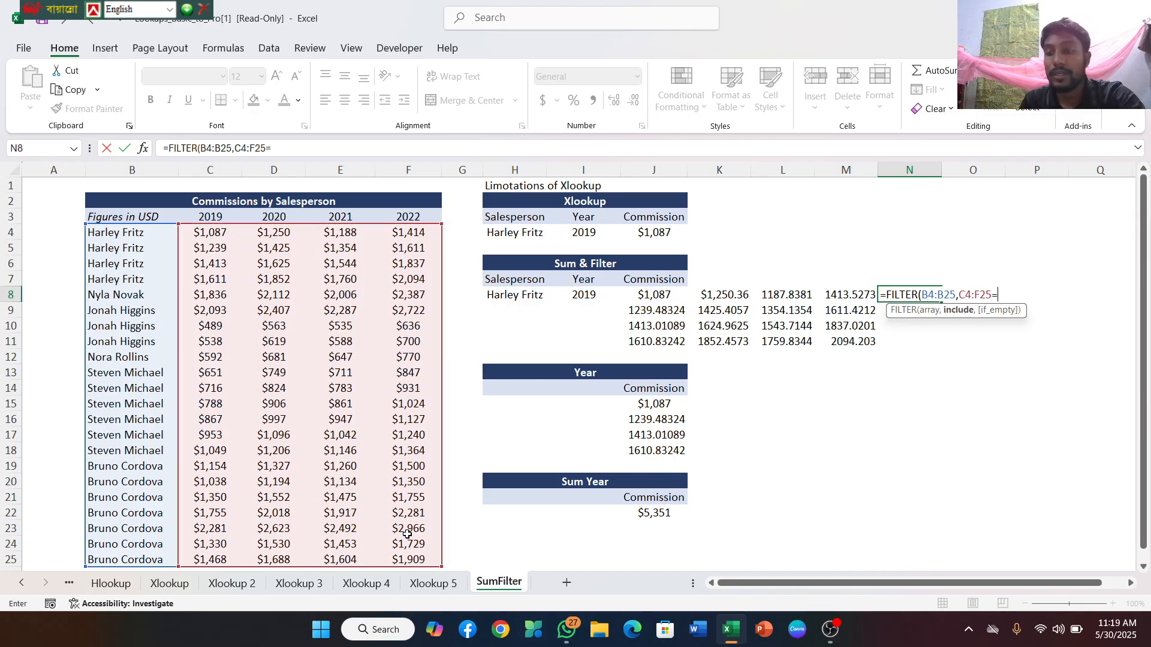
{"action": "left_click", "coordinate": [511, 298]}
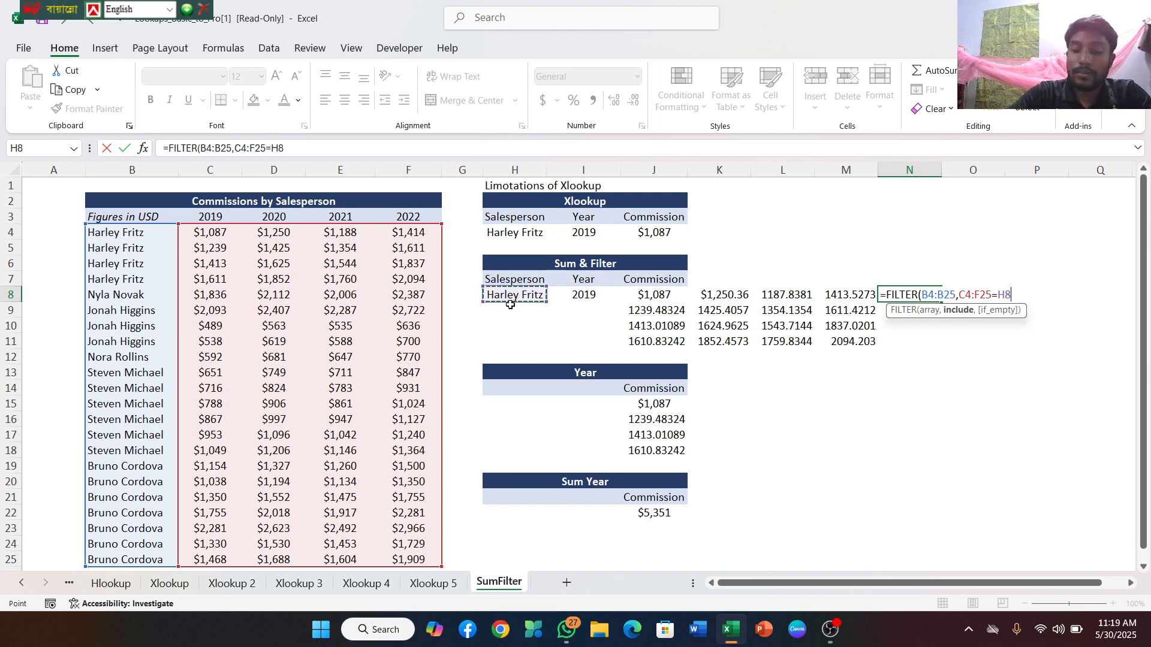
{"action": "type", "text": ")"}
{"action": "key", "text": "Return"}
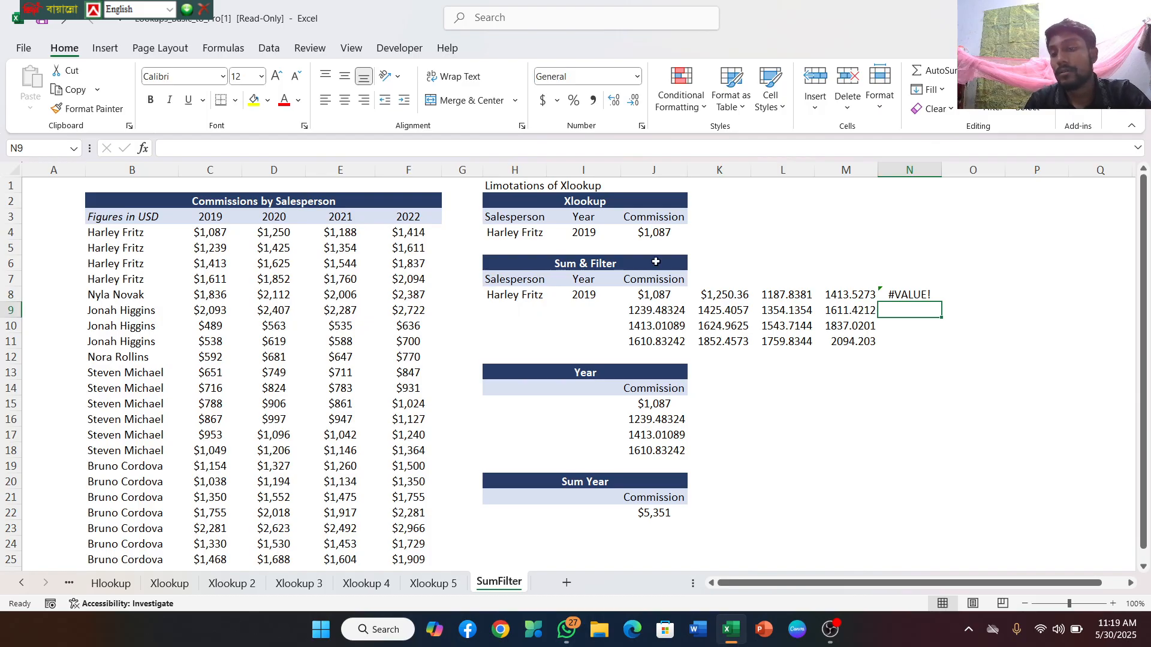
Replace the include range in the N8 FILTER formula with the 2019 commissions C4:C25, keeping the =H8 comparison
{"action": "left_click", "coordinate": [915, 295]}
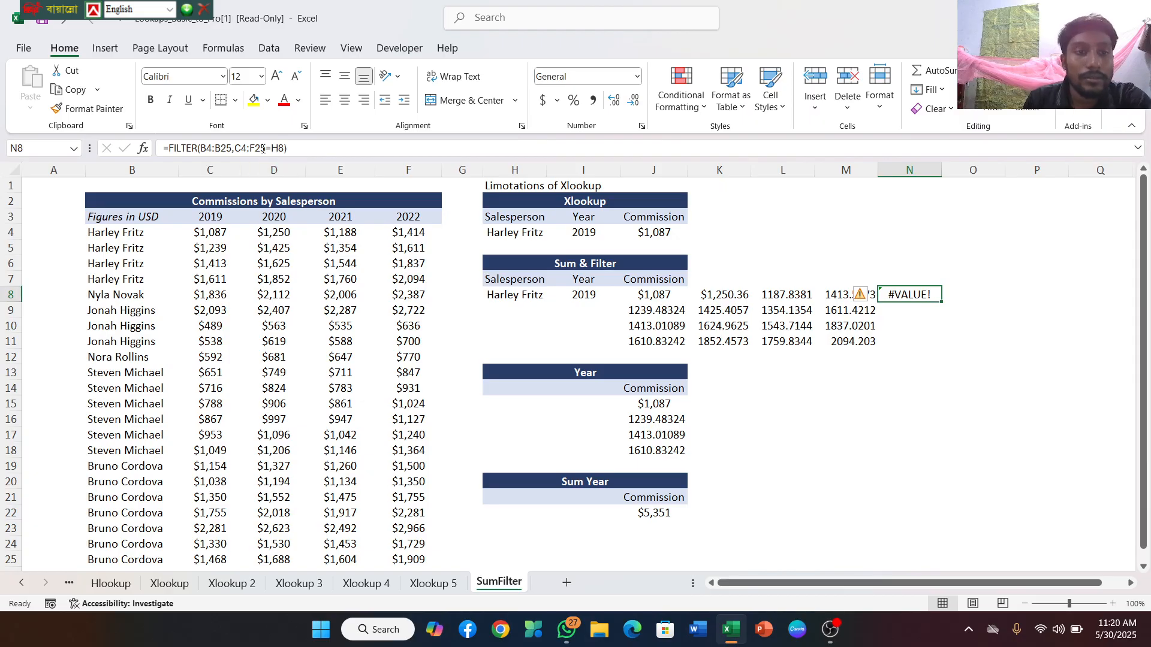
{"action": "left_click", "coordinate": [269, 146]}
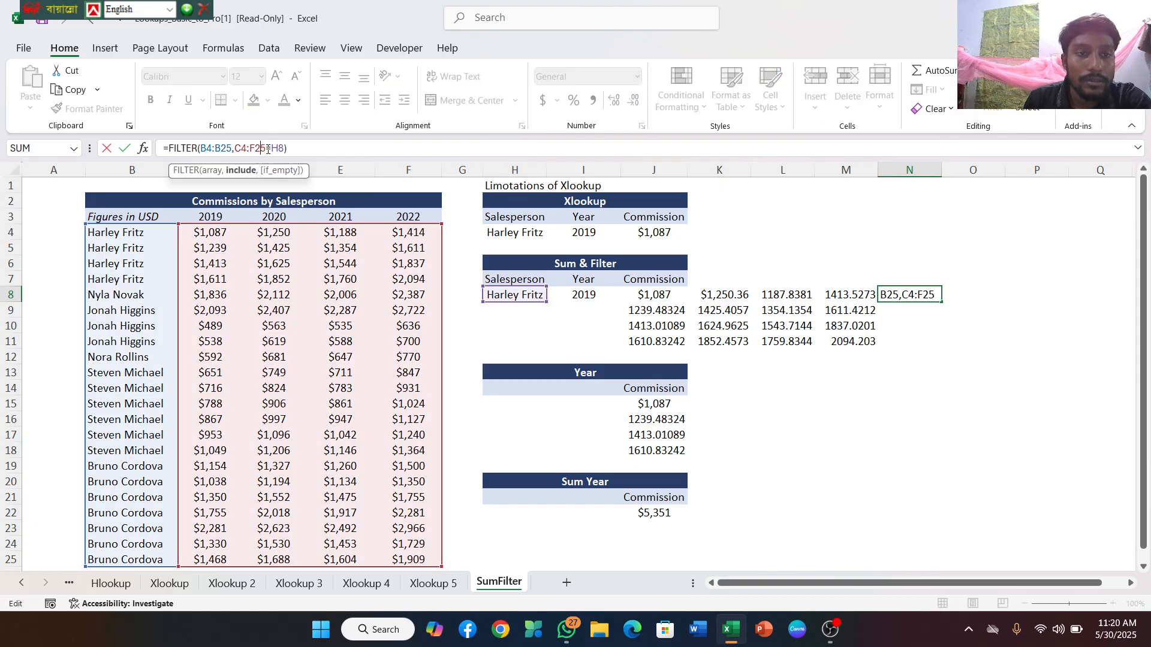
{"action": "left_click", "coordinate": [266, 152]}
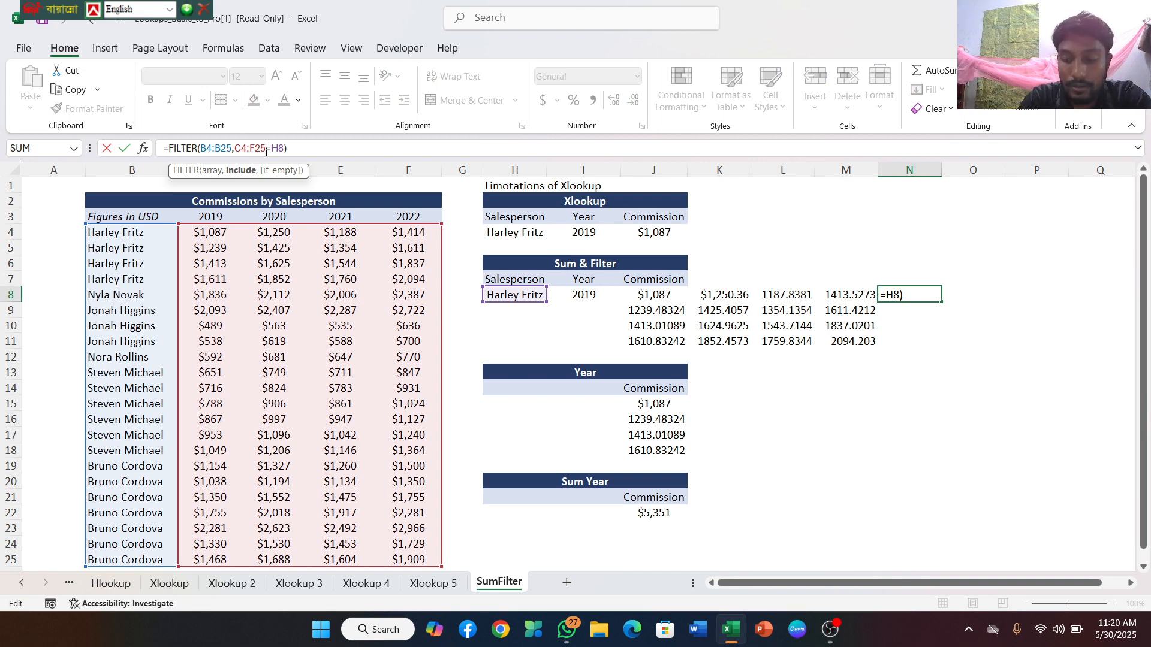
{"action": "key", "text": "BackSpace"}
{"action": "key", "text": "BackSpace"}
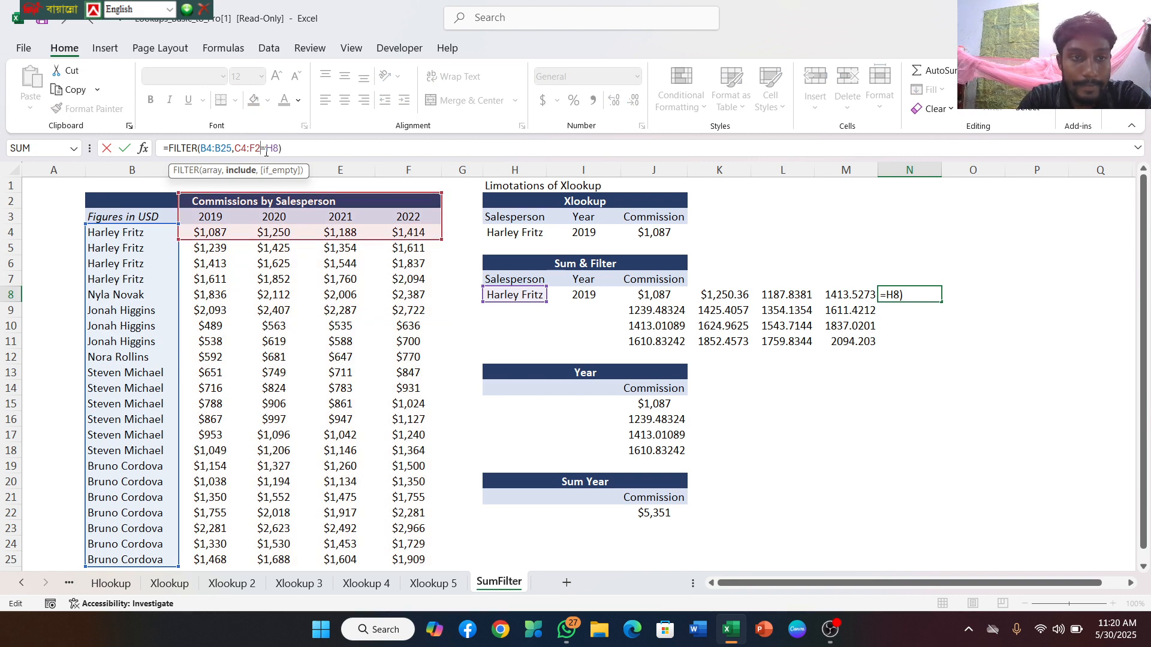
{"action": "key", "text": "BackSpace"}
{"action": "key", "text": "BackSpace"}
{"action": "key", "text": "BackSpace"}
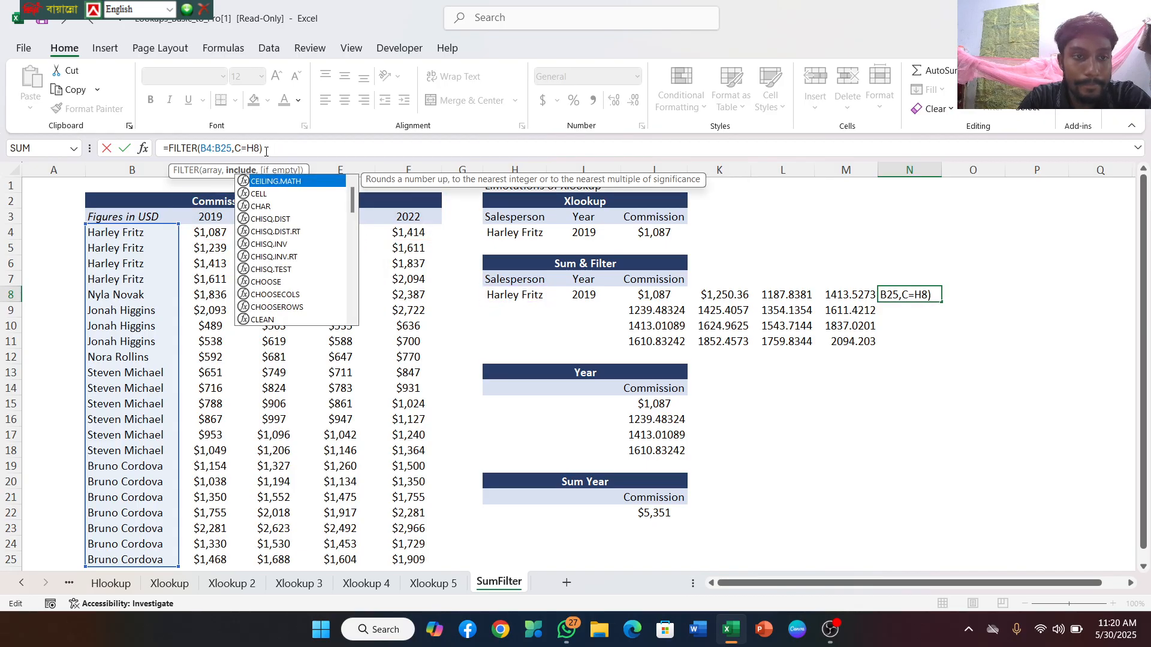
{"action": "key", "text": "BackSpace"}
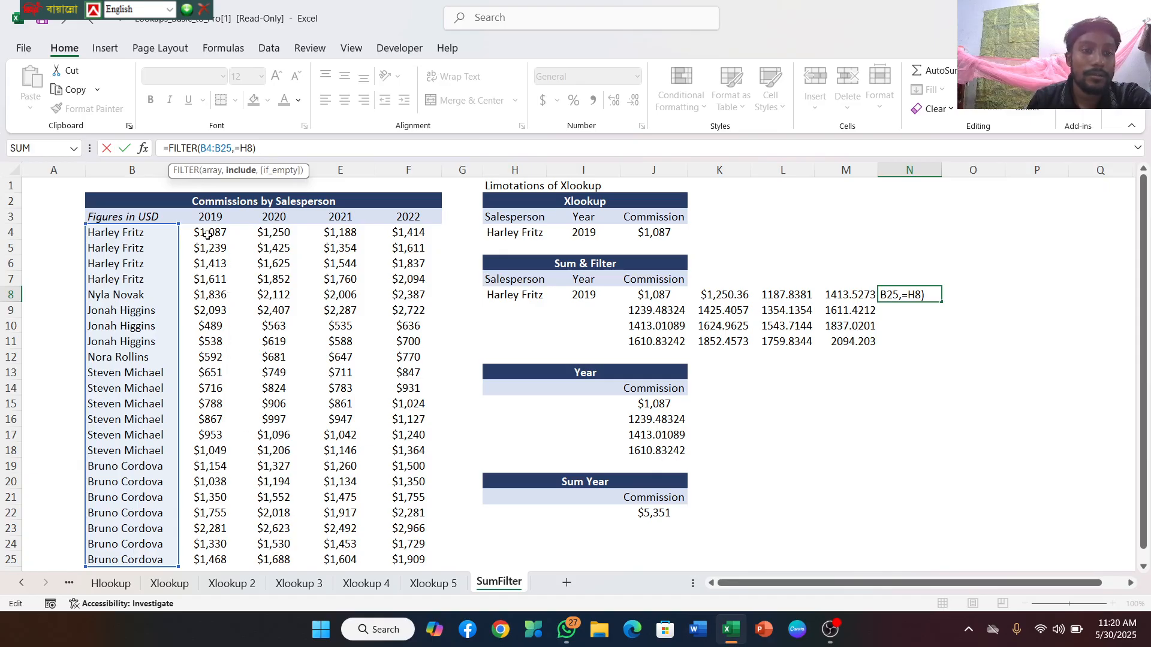
{"action": "left_click_drag", "start_coordinate": [206, 233], "coordinate": [226, 556]}
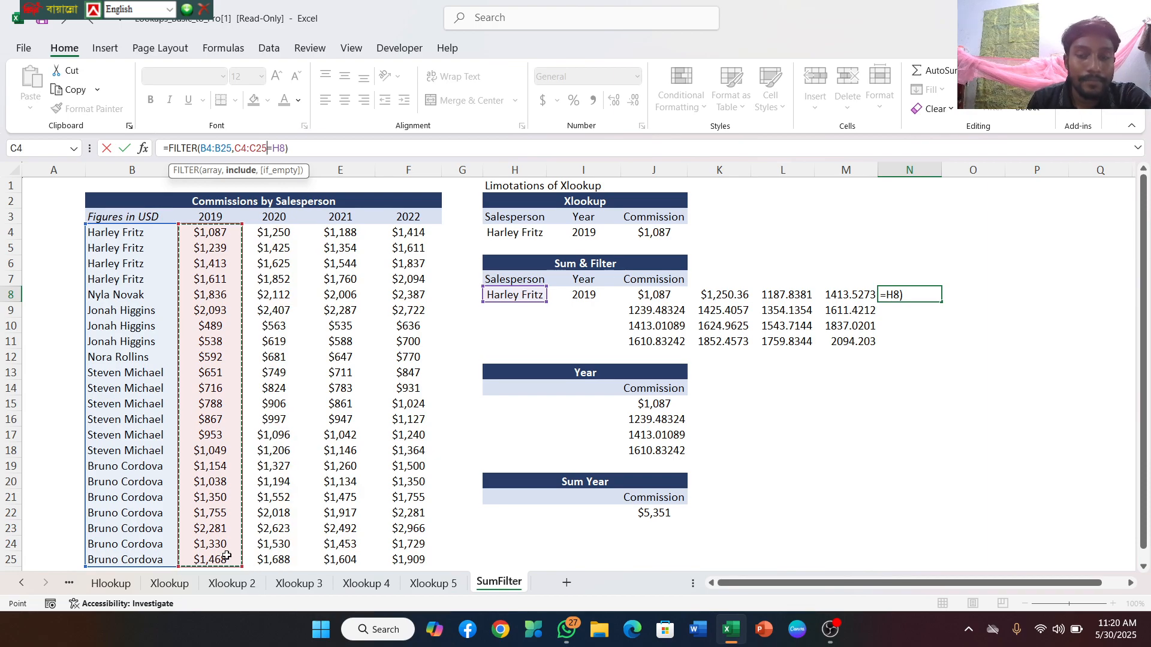
{"action": "key", "text": "Return"}
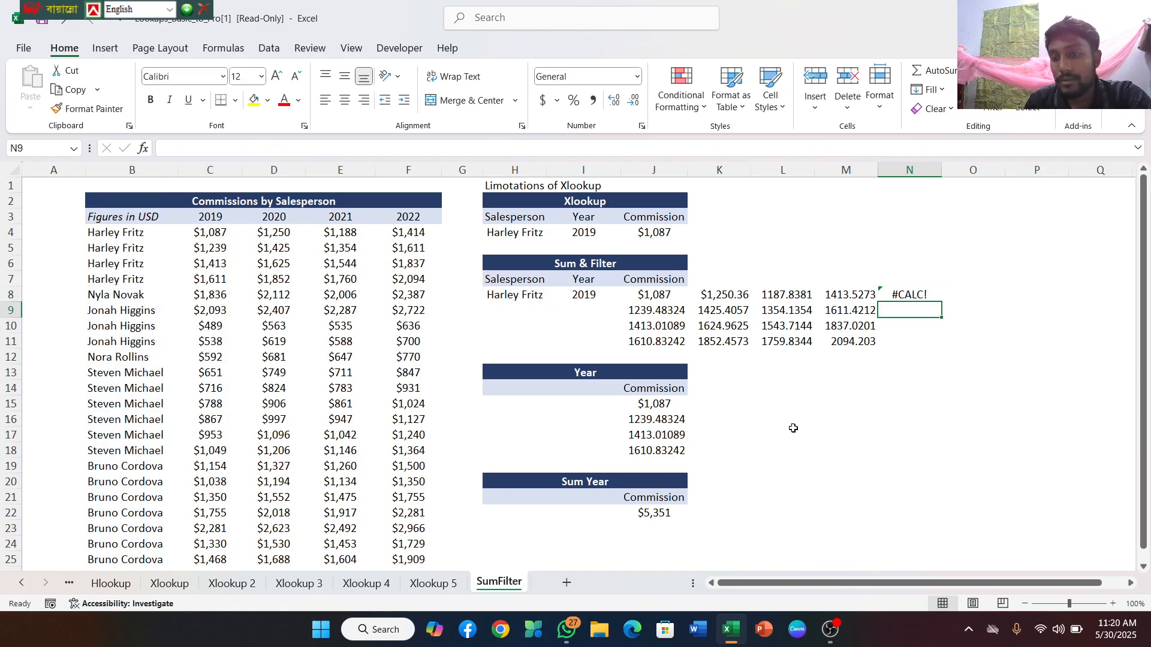
Clear the FILTER formula from N8
{"action": "left_click", "coordinate": [909, 296]}
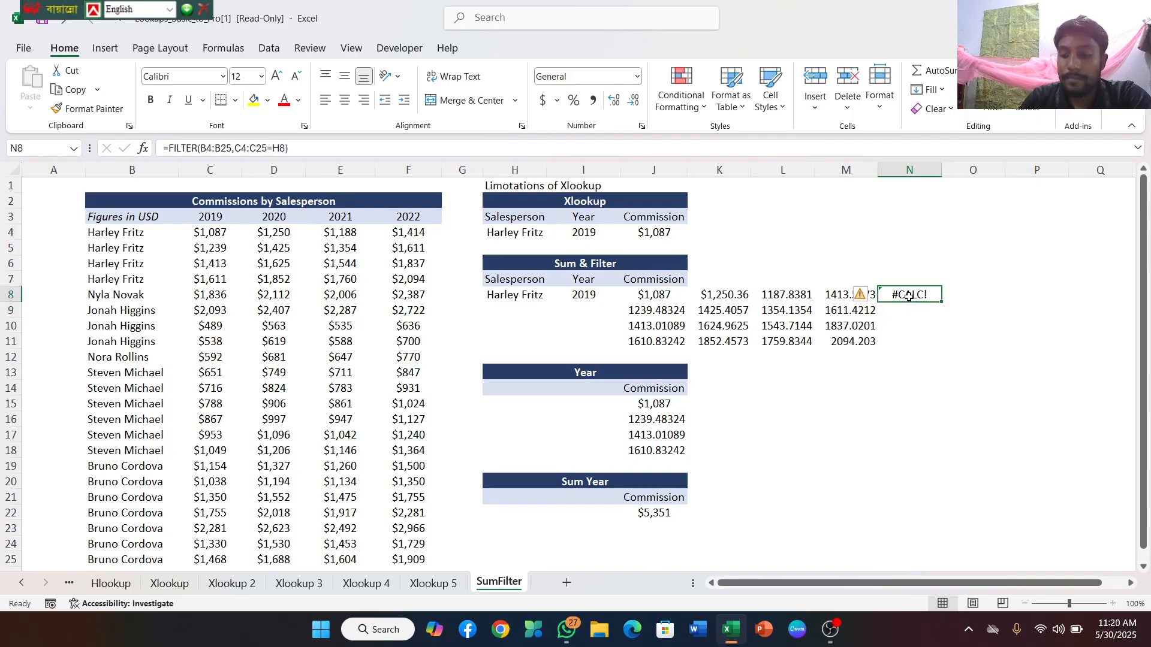
{"action": "double_click", "coordinate": [909, 296]}
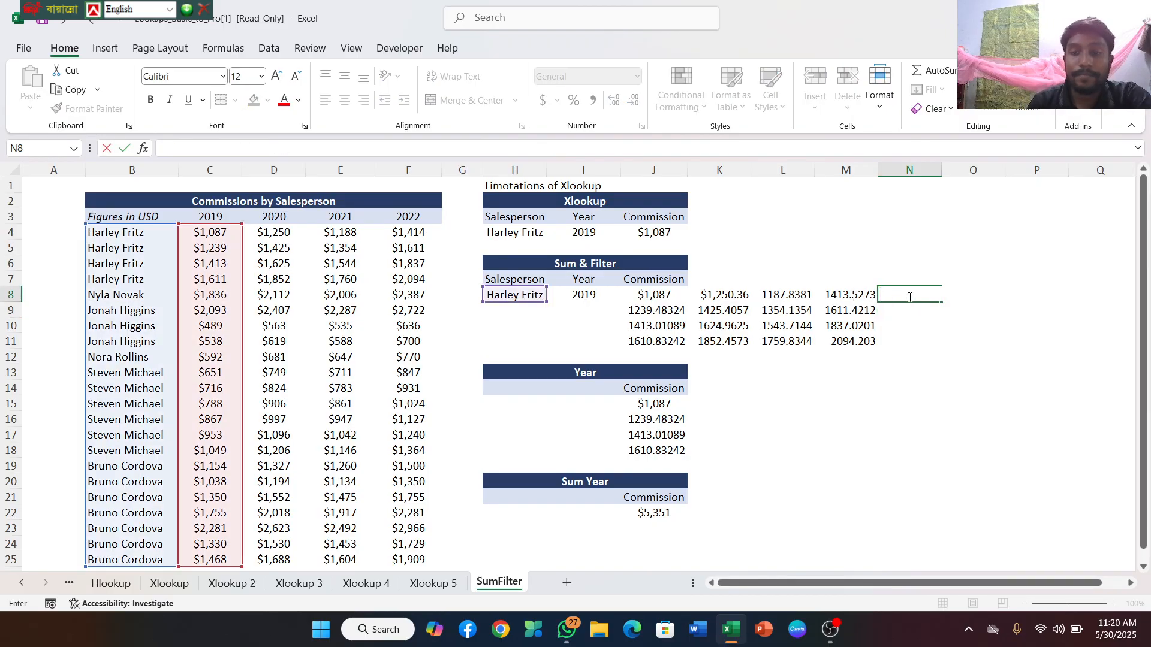
{"action": "left_click", "coordinate": [666, 296]}
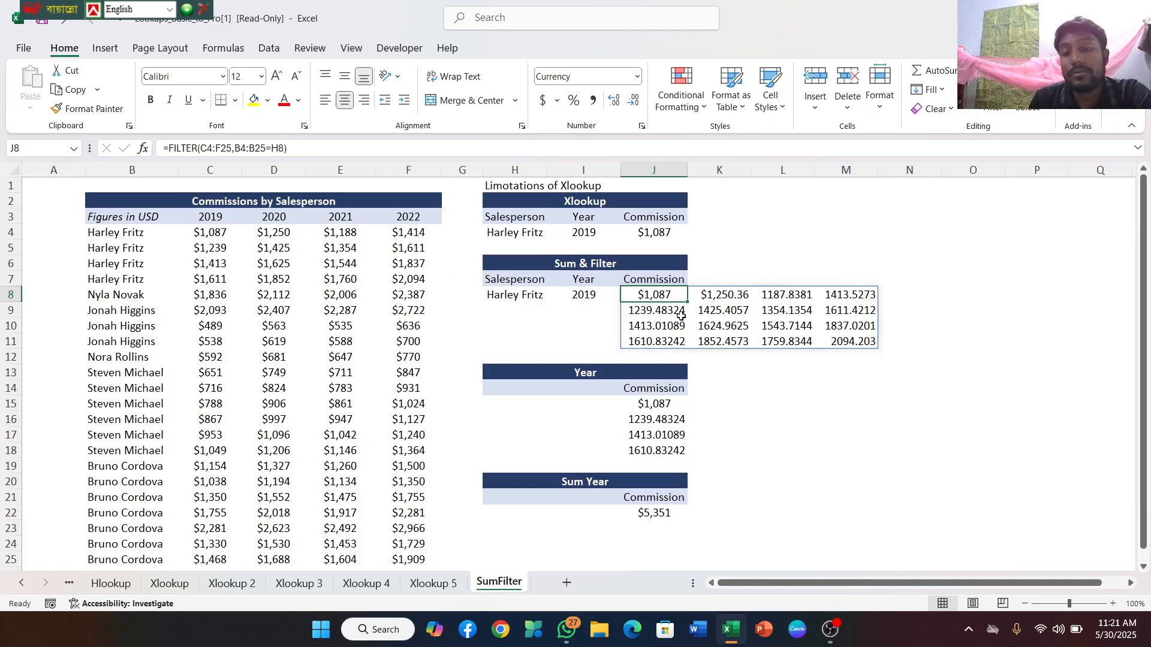
Check the argument order of the existing FILTER formula in J8, and return to the empty cell N8
{"action": "left_click", "coordinate": [893, 293]}
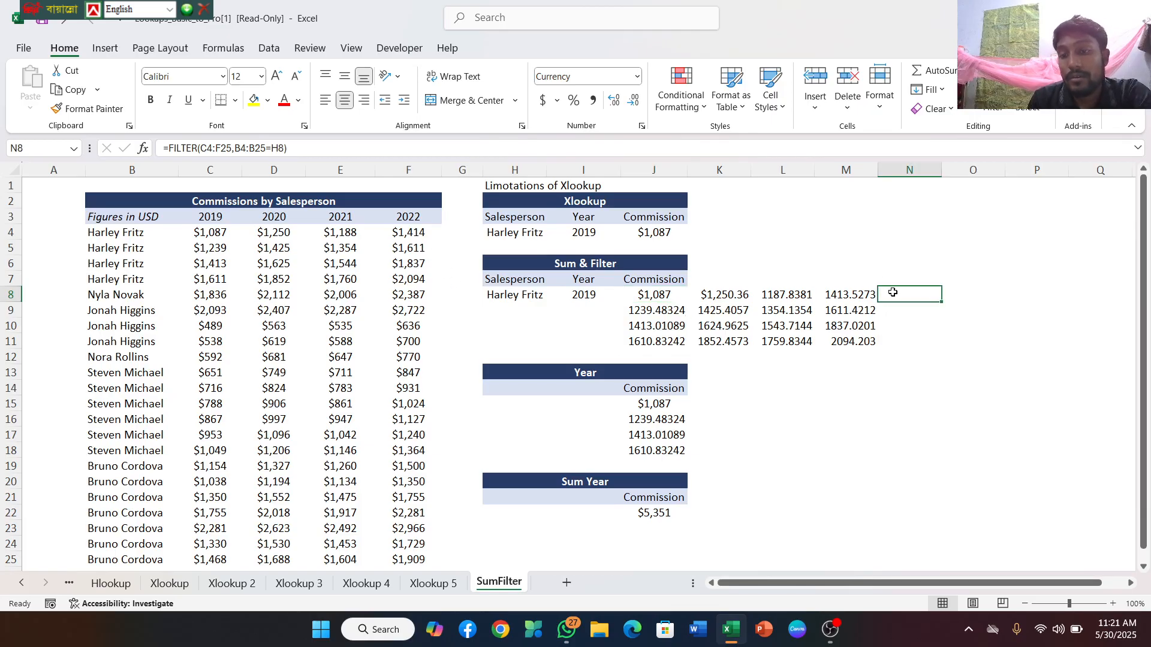
{"action": "double_click", "coordinate": [893, 292]}
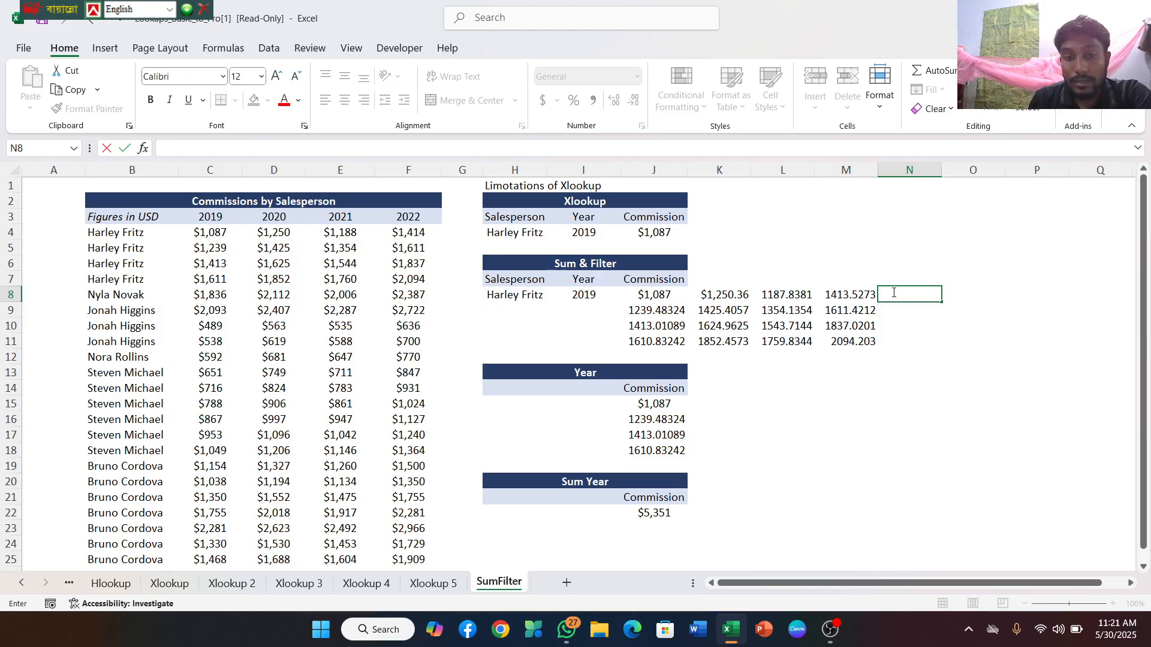
{"action": "left_click", "coordinate": [637, 298]}
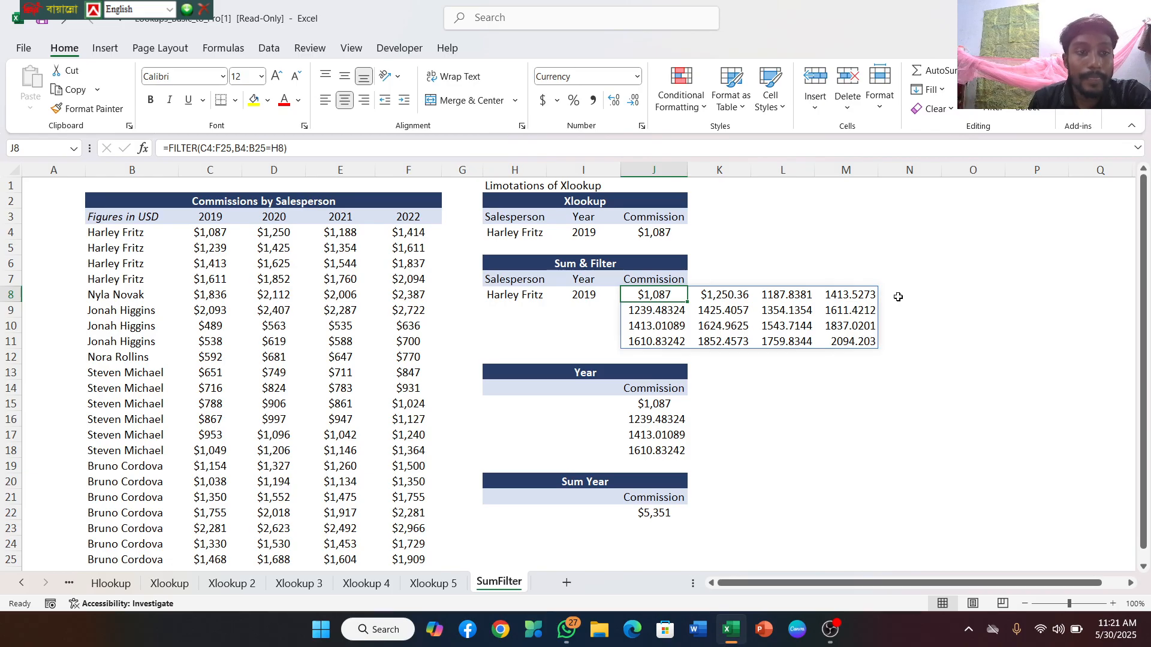
{"action": "left_click", "coordinate": [898, 298]}
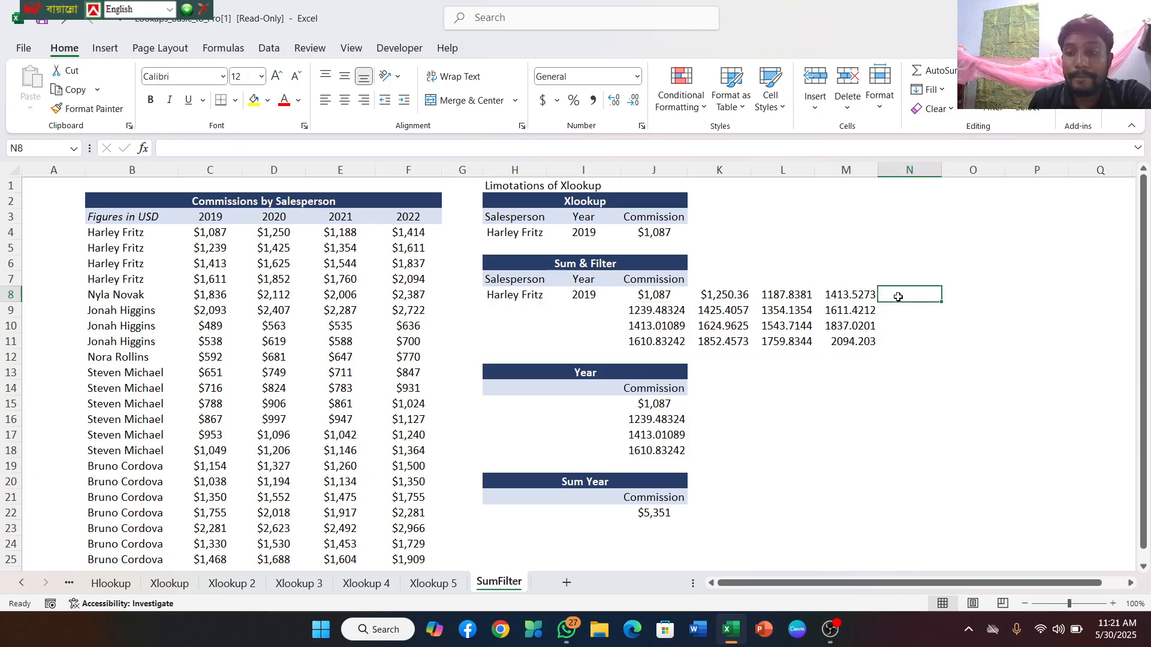
Start a FILTER formula in N8 with the commission figures C4:F25 as the array argument
{"action": "double_click", "coordinate": [898, 298]}
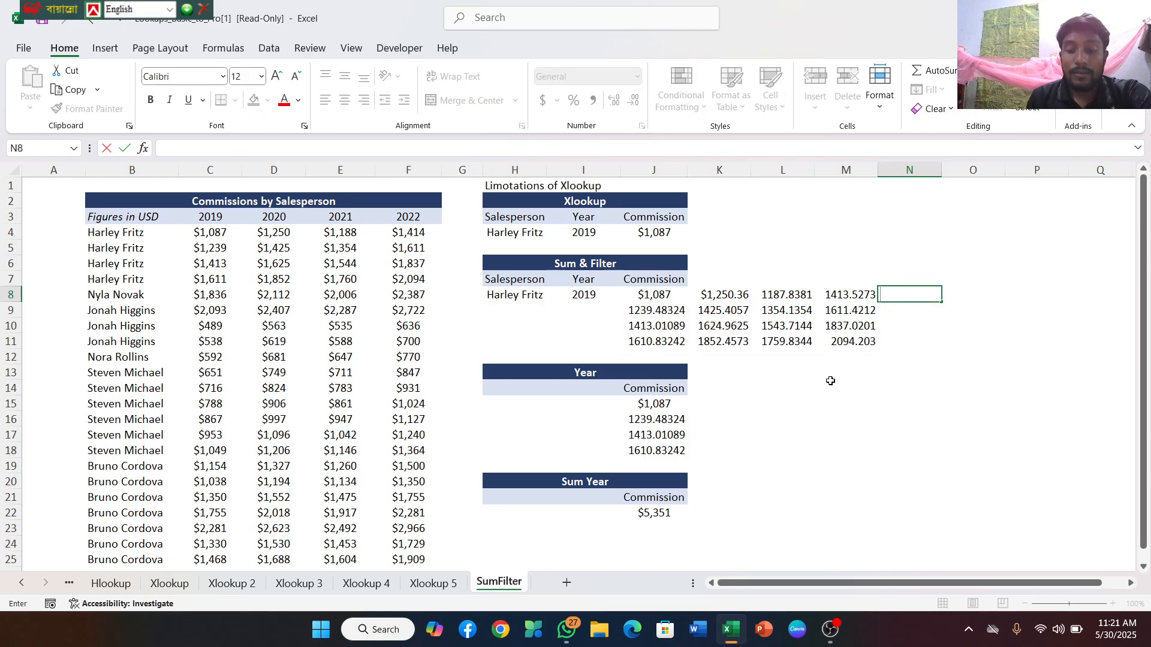
{"action": "type", "text": "=xl"}
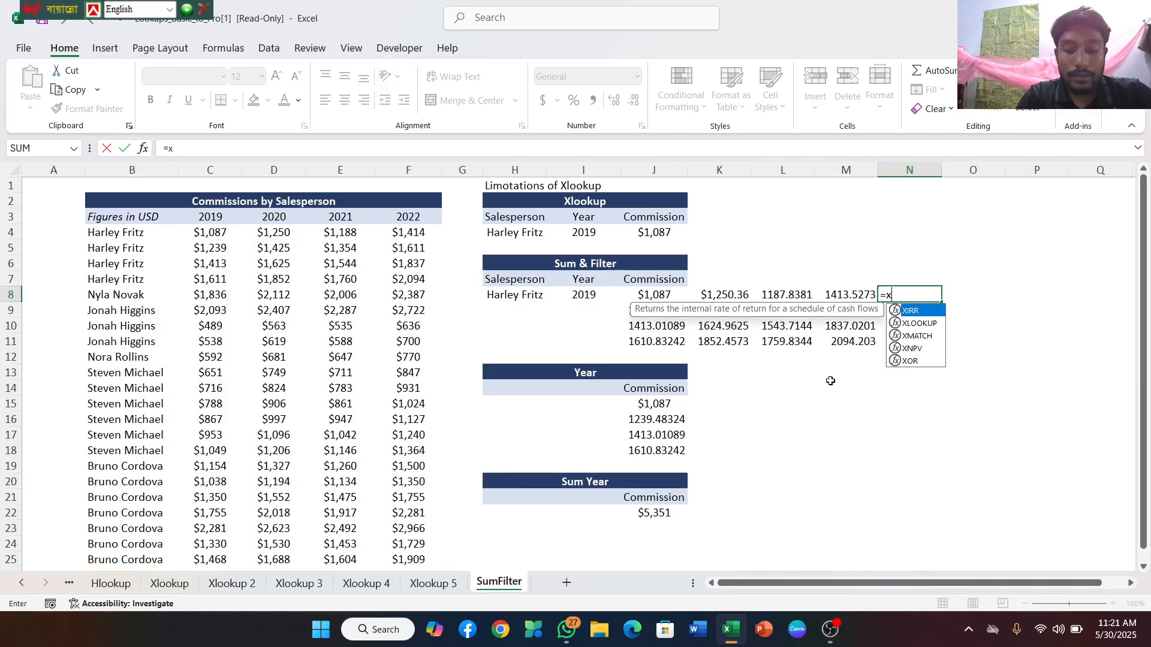
{"action": "key", "text": "BackSpace"}
{"action": "key", "text": "BackSpace"}
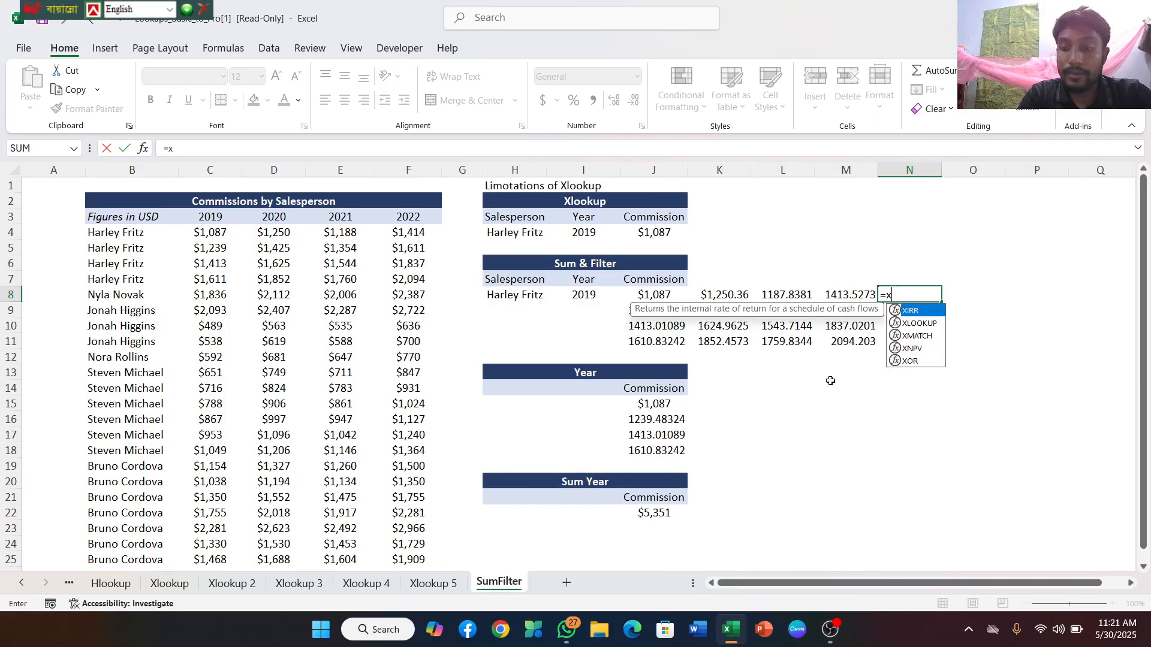
{"action": "type", "text": "fi"}
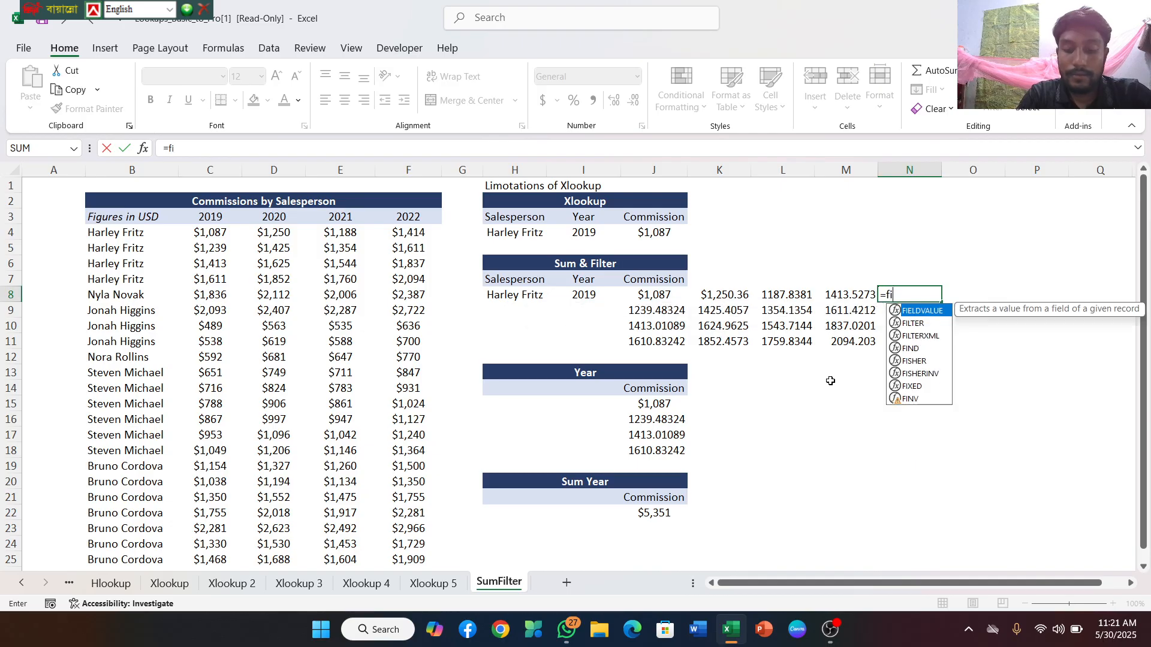
{"action": "type", "text": "lter"}
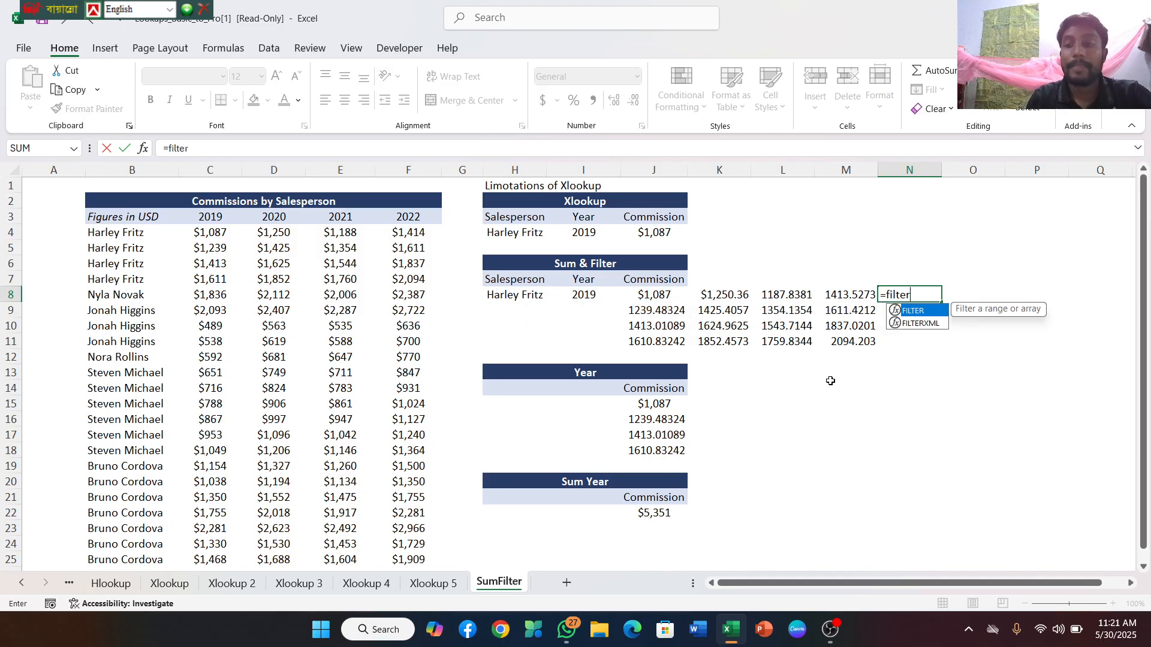
{"action": "double_click", "coordinate": [918, 311]}
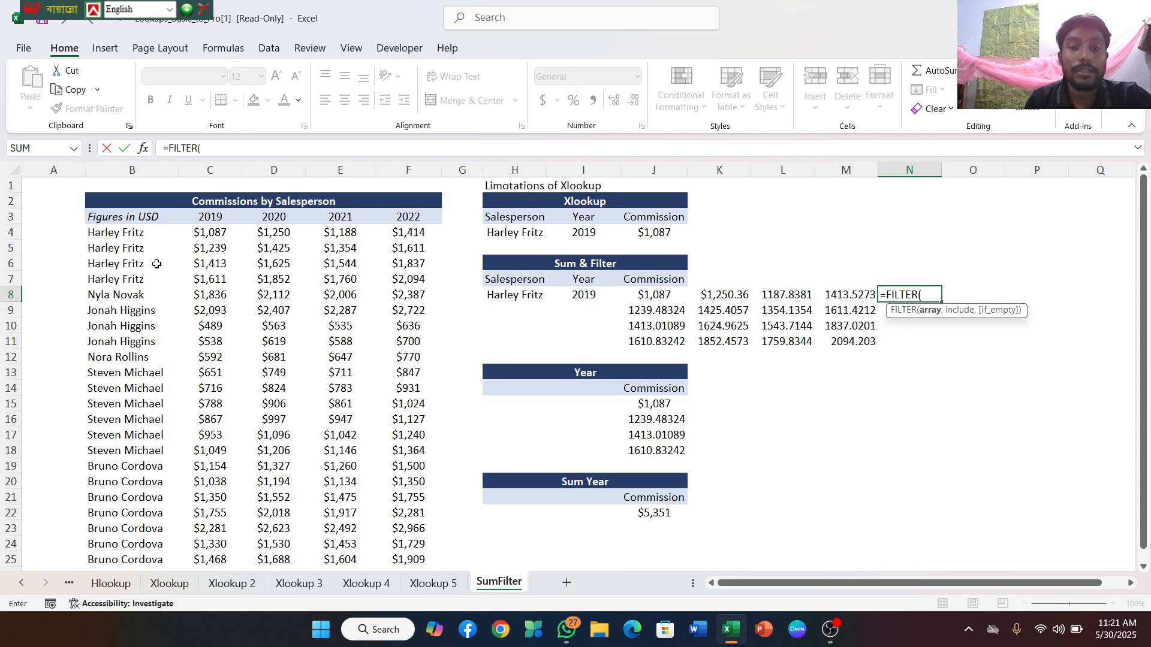
{"action": "left_click_drag", "start_coordinate": [198, 234], "coordinate": [422, 546]}
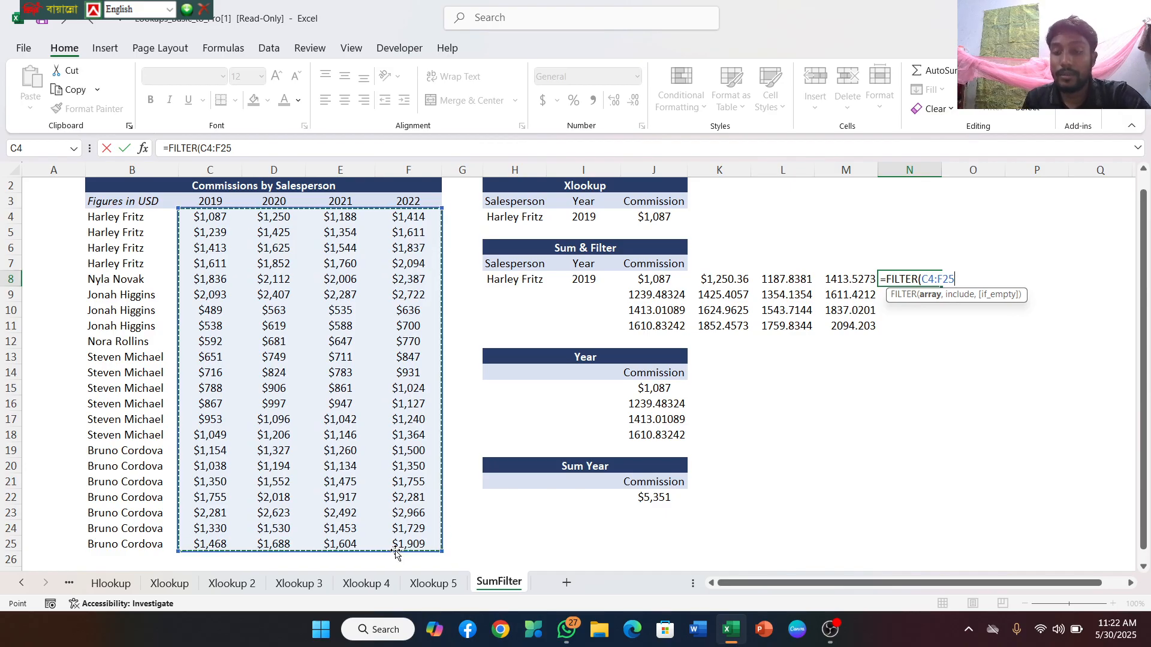
{"action": "type", "text": ","}
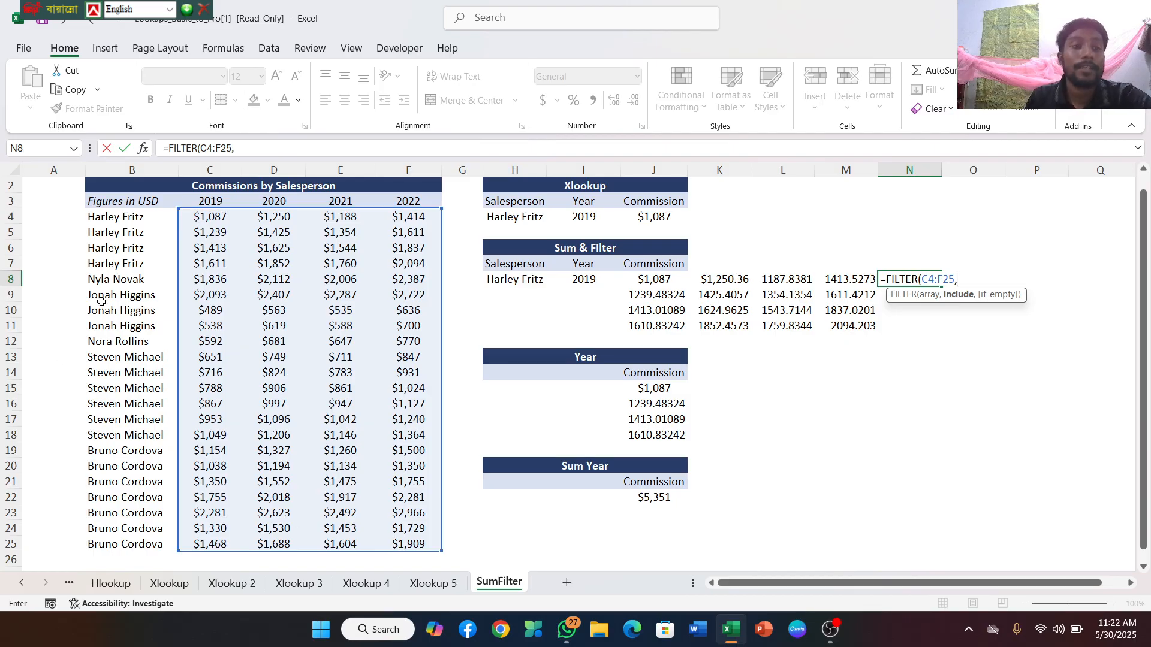
Complete the N8 FILTER formula with the include condition B4:B25=H8 and enter it
{"action": "left_click_drag", "start_coordinate": [93, 219], "coordinate": [116, 542]}
{"action": "type", "text": ","}
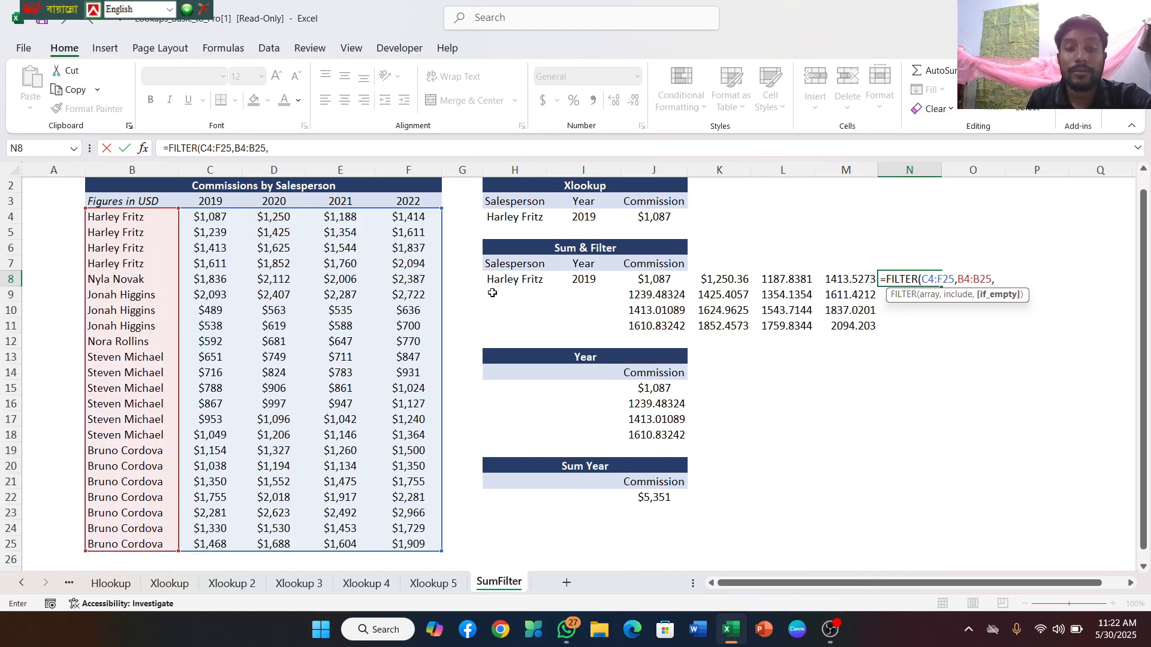
{"action": "key", "text": "BackSpace"}
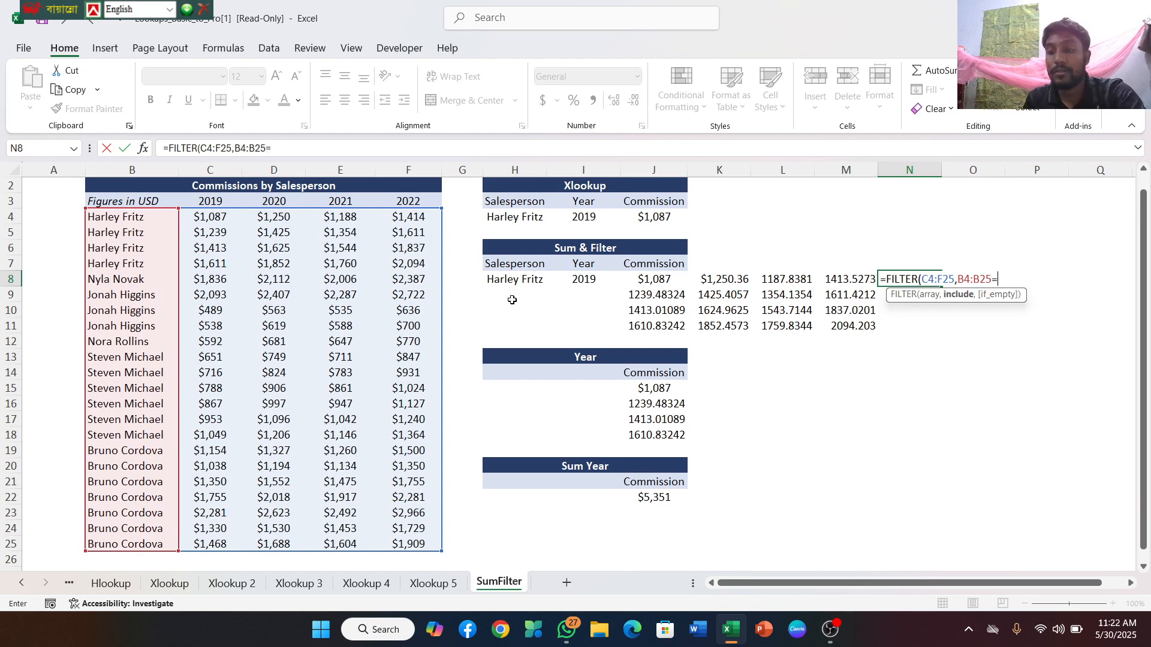
{"action": "type", "text": "="}
{"action": "left_click", "coordinate": [501, 280]}
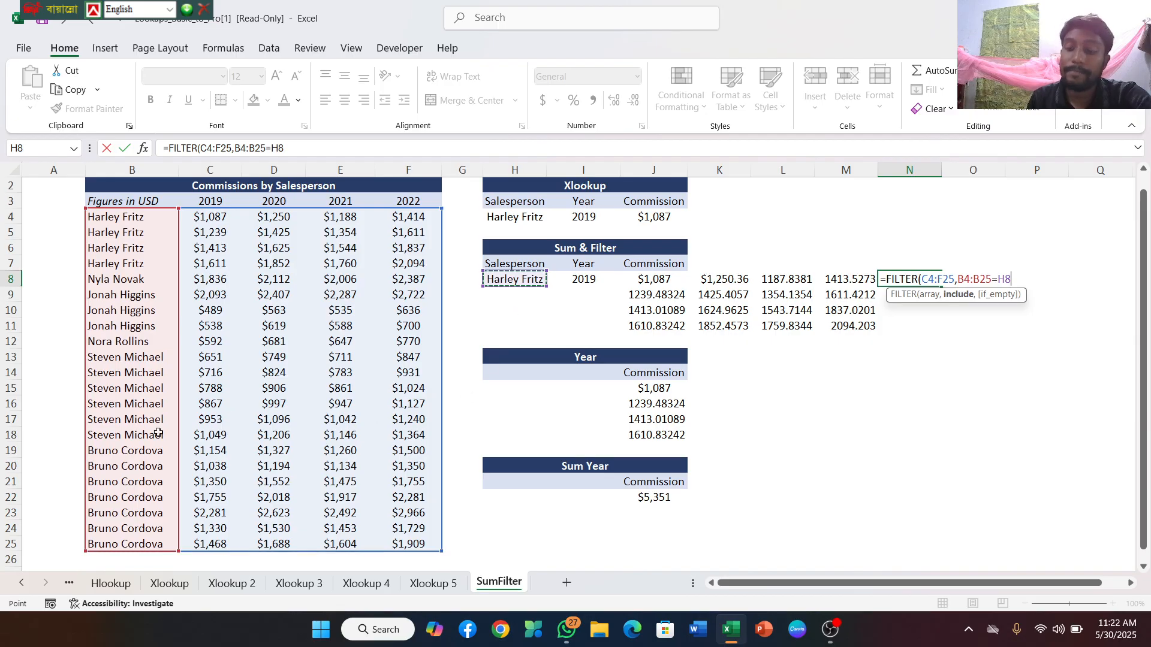
{"action": "type", "text": ")"}
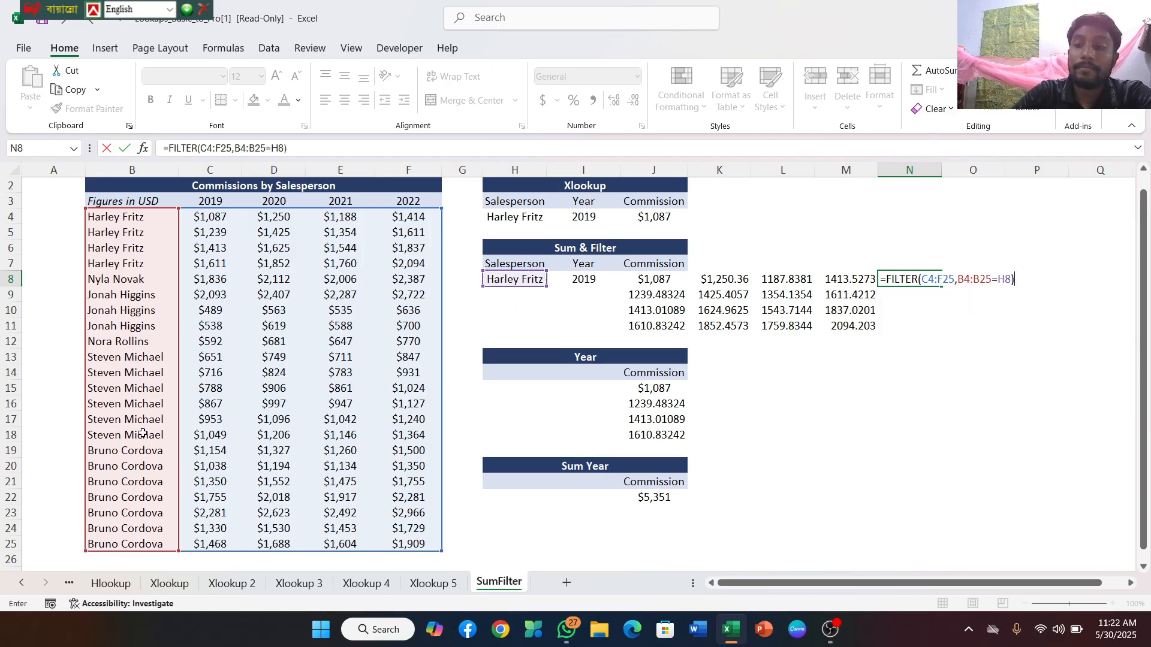
{"action": "key", "text": "Return"}
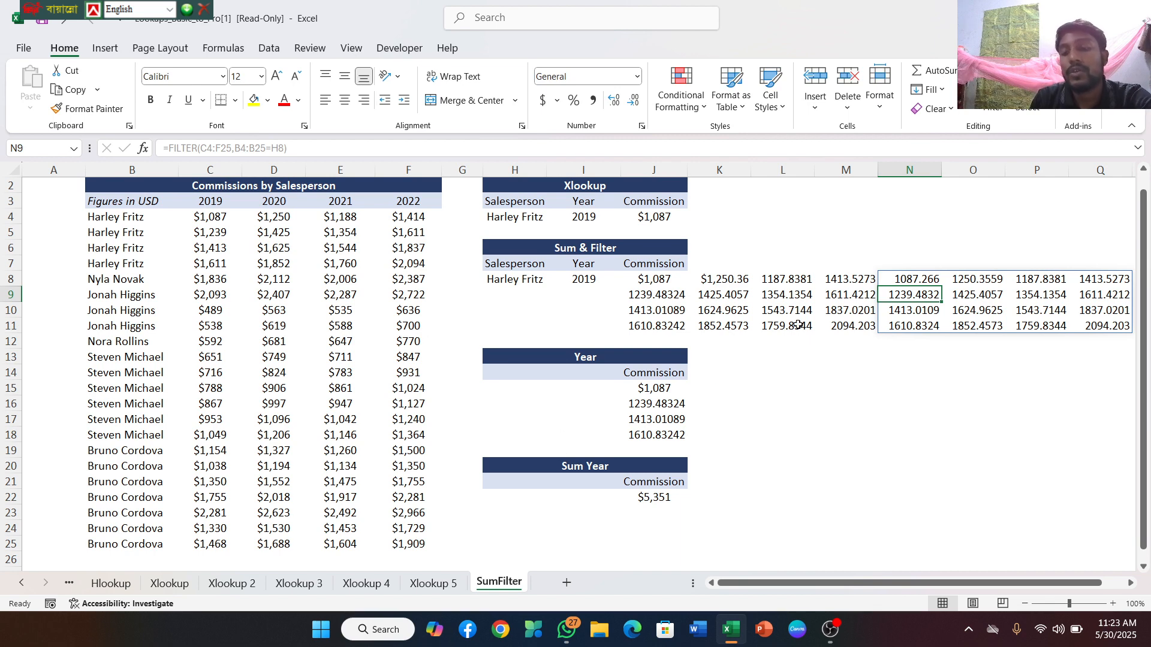
Nest the N8 formula as the array argument of an outer FILTER function
{"action": "left_click", "coordinate": [908, 281]}
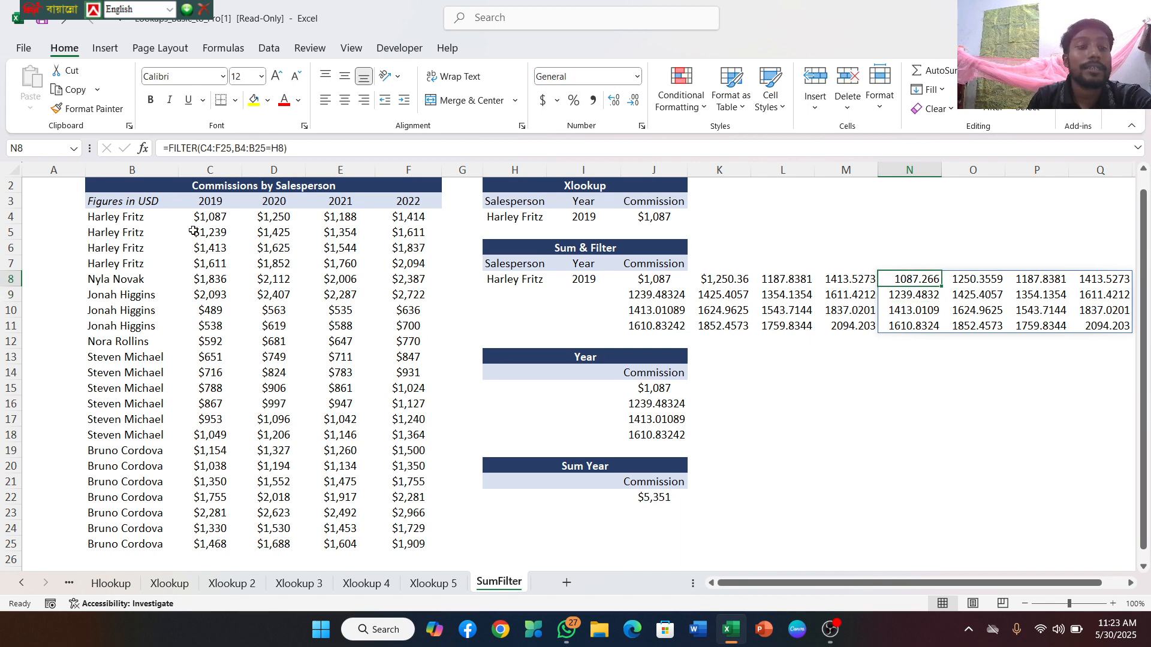
{"action": "left_click", "coordinate": [168, 149]}
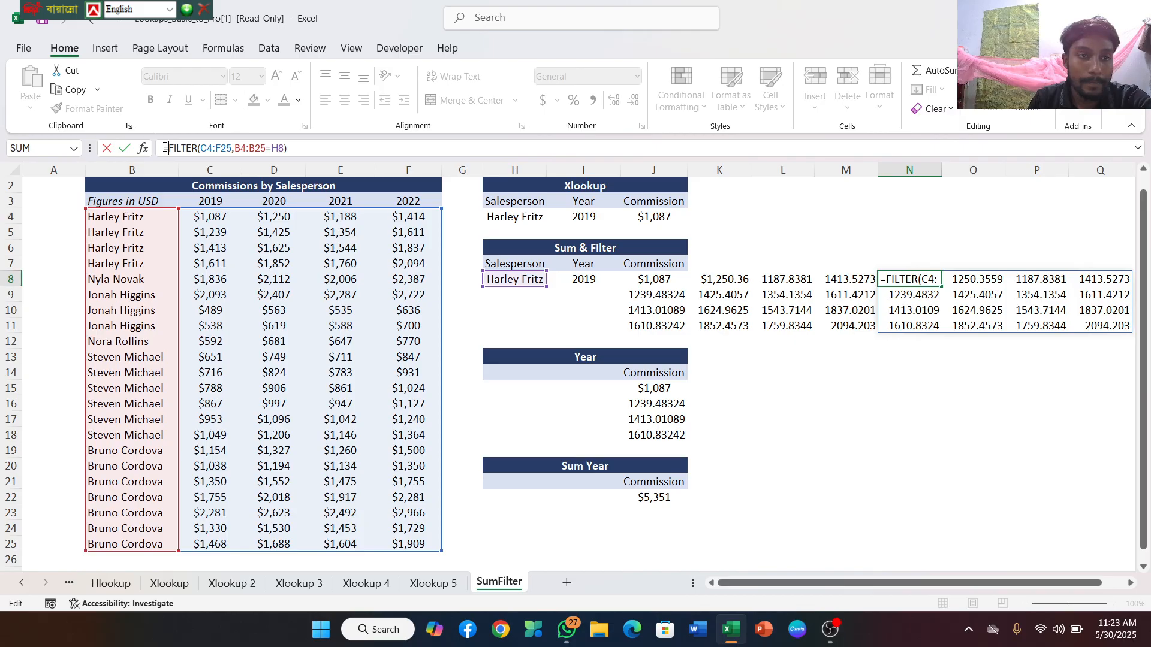
{"action": "type", "text": "filter"}
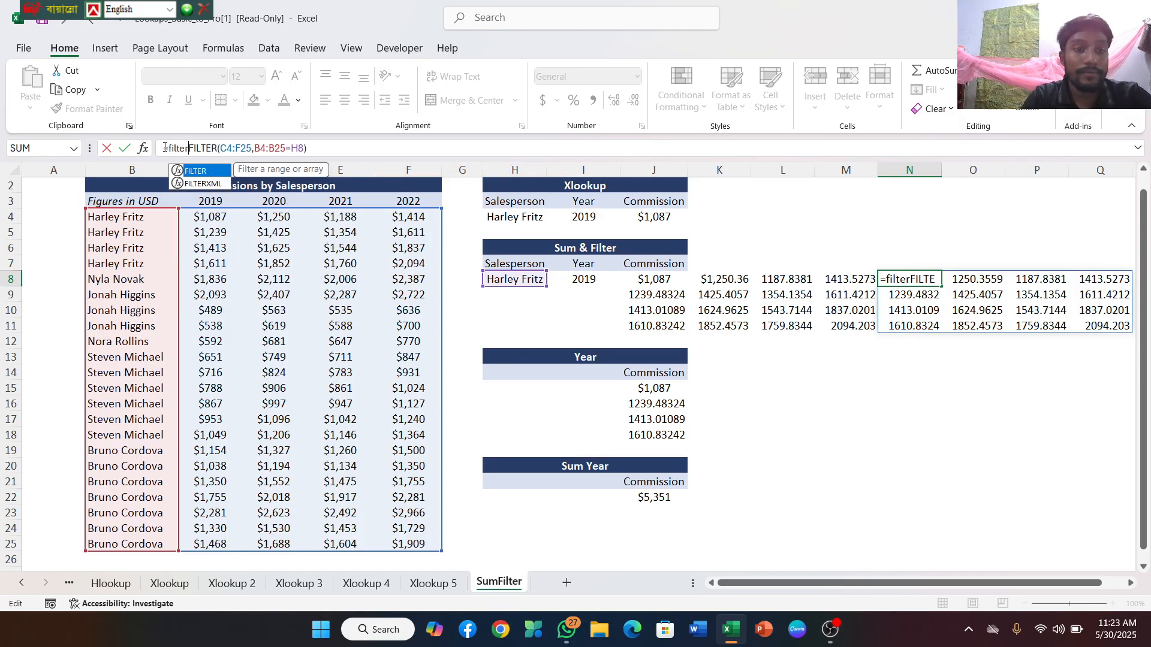
{"action": "double_click", "coordinate": [193, 172]}
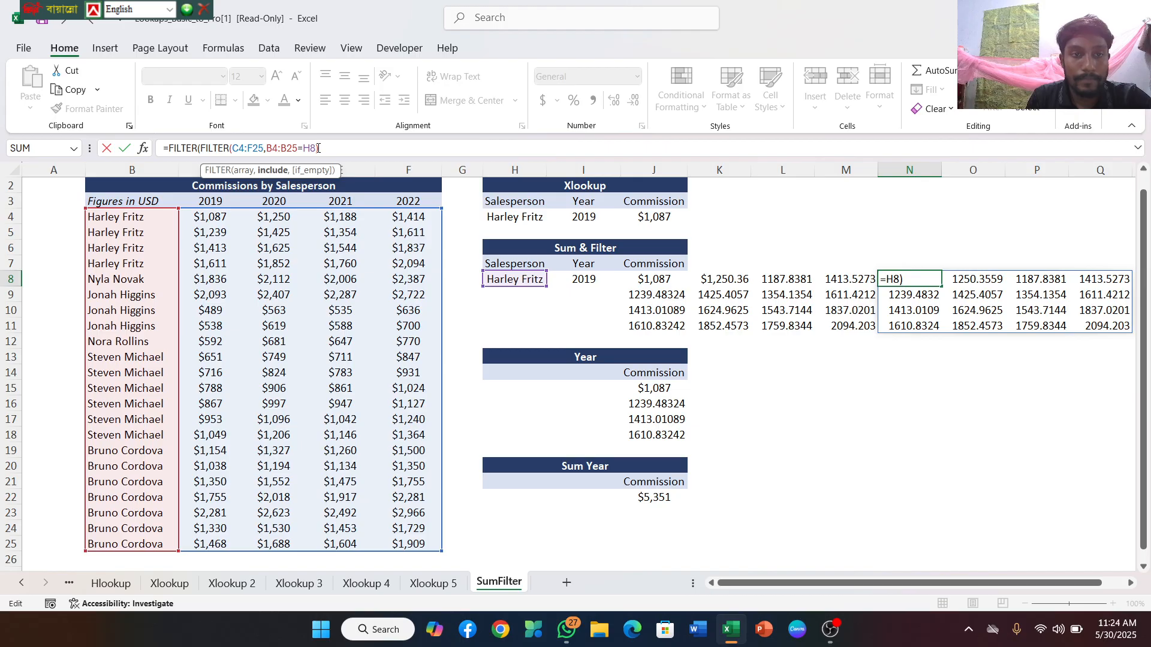
{"action": "type", "text": ")"}
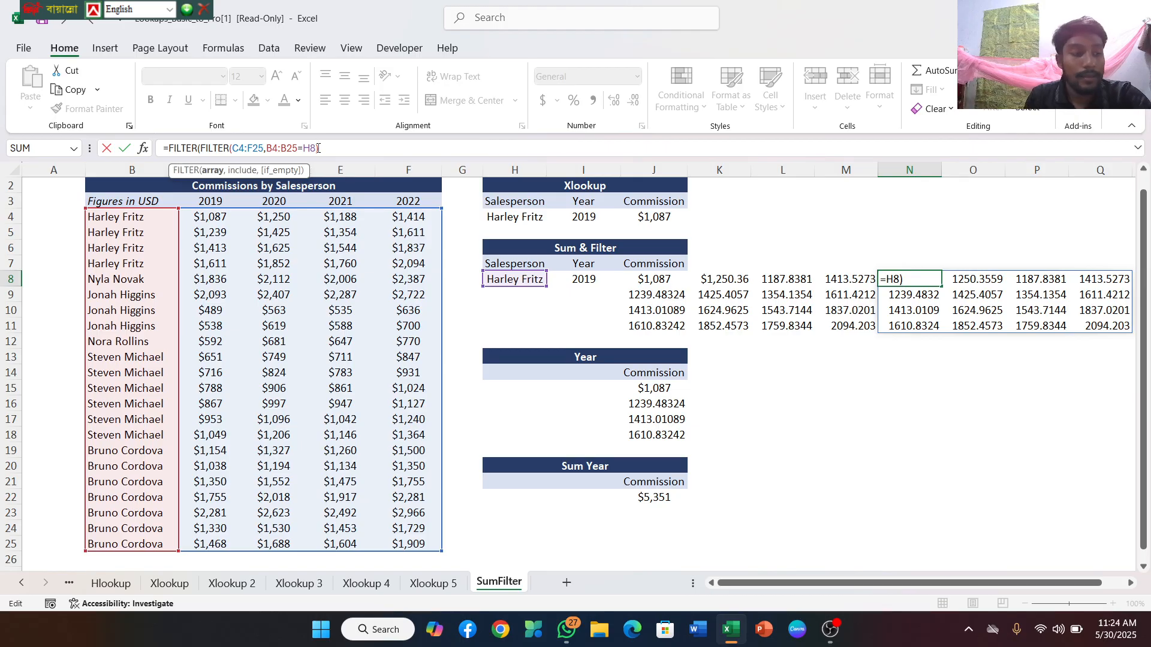
{"action": "type", "text": ","}
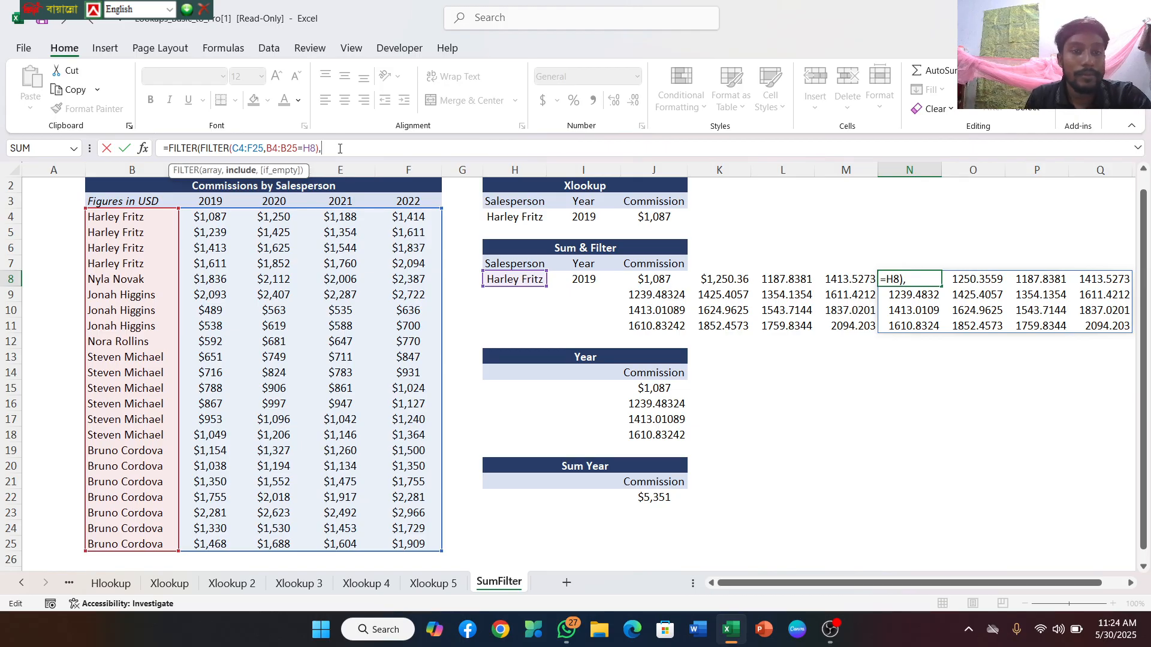
Add the year condition C3:F3=I8 as the outer FILTER's include argument and enter the formula, accepting the suggested closing parenthesis
{"action": "left_click", "coordinate": [207, 202]}
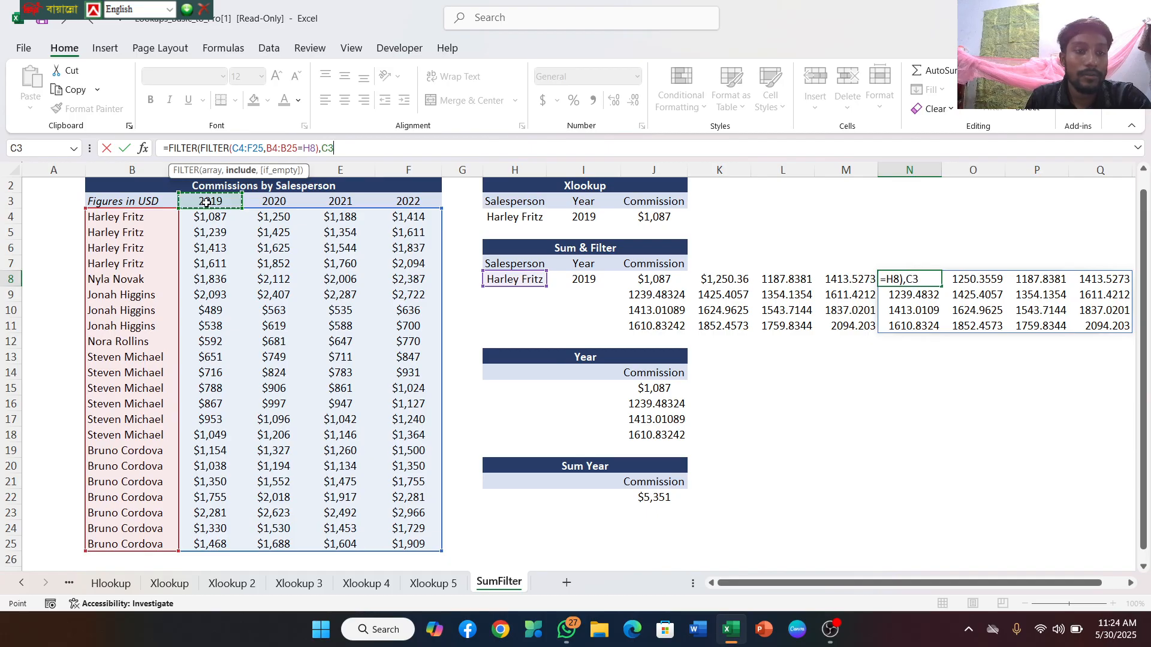
{"action": "left_click_drag", "start_coordinate": [206, 203], "coordinate": [402, 201]}
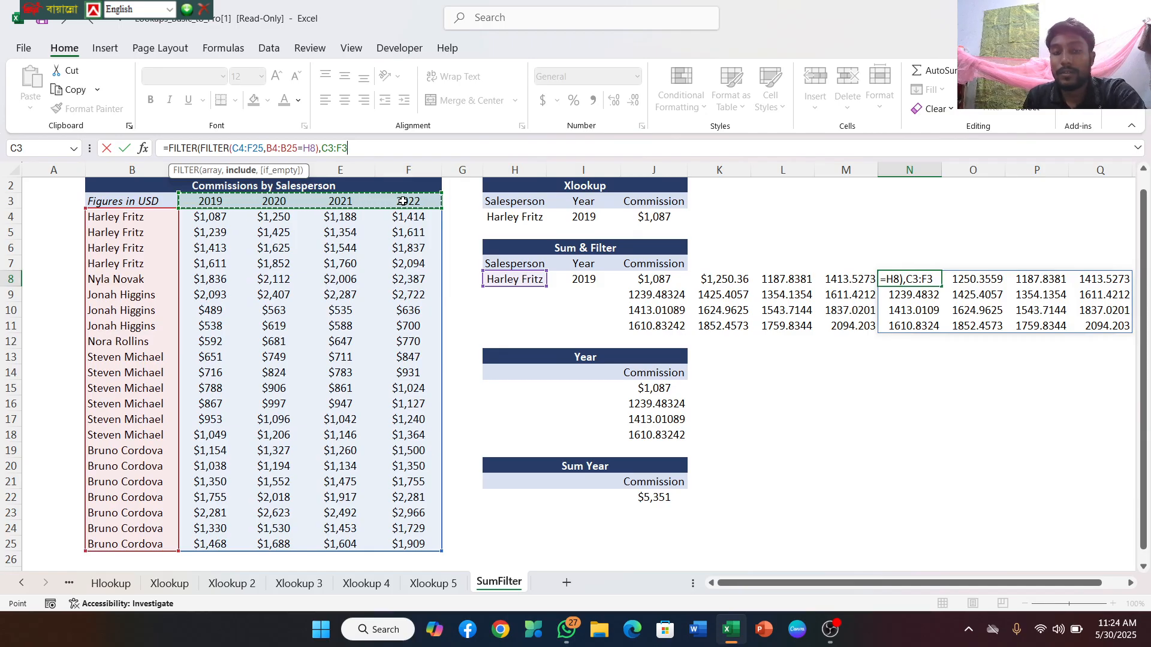
{"action": "type", "text": "="}
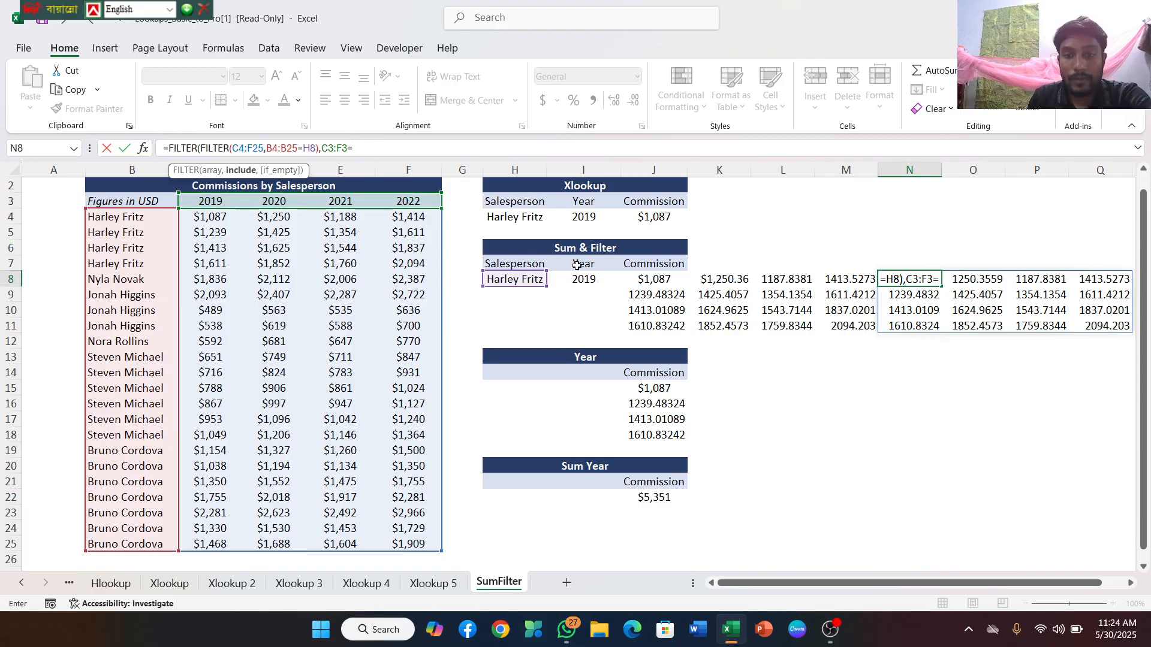
{"action": "left_click", "coordinate": [585, 280]}
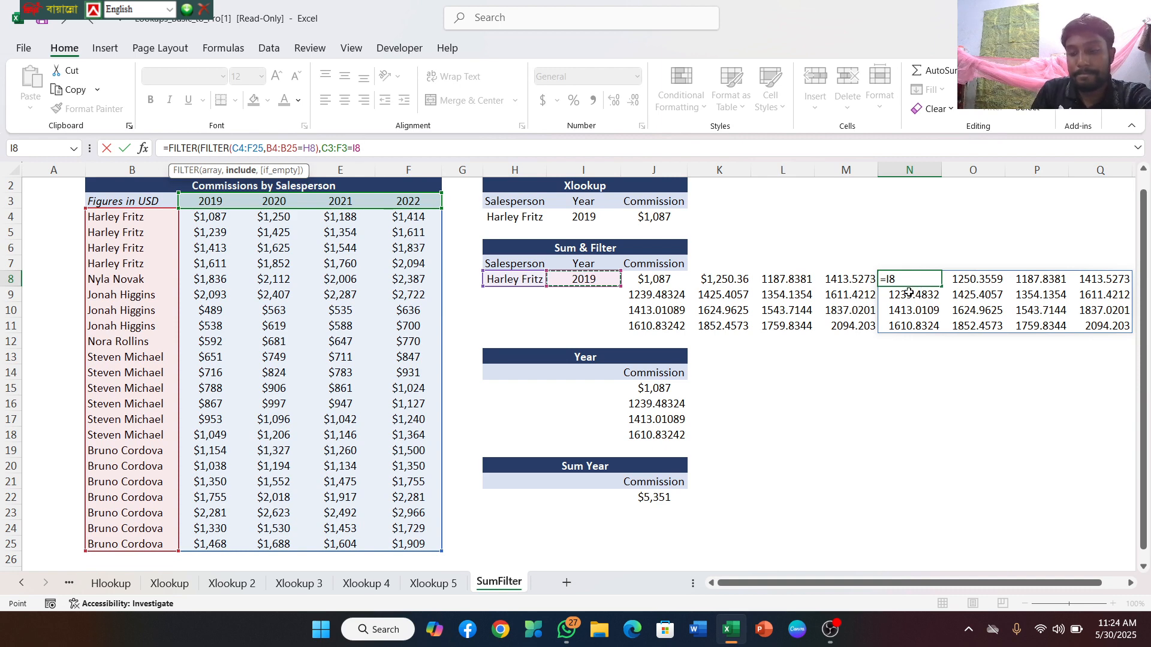
{"action": "key", "text": "Return"}
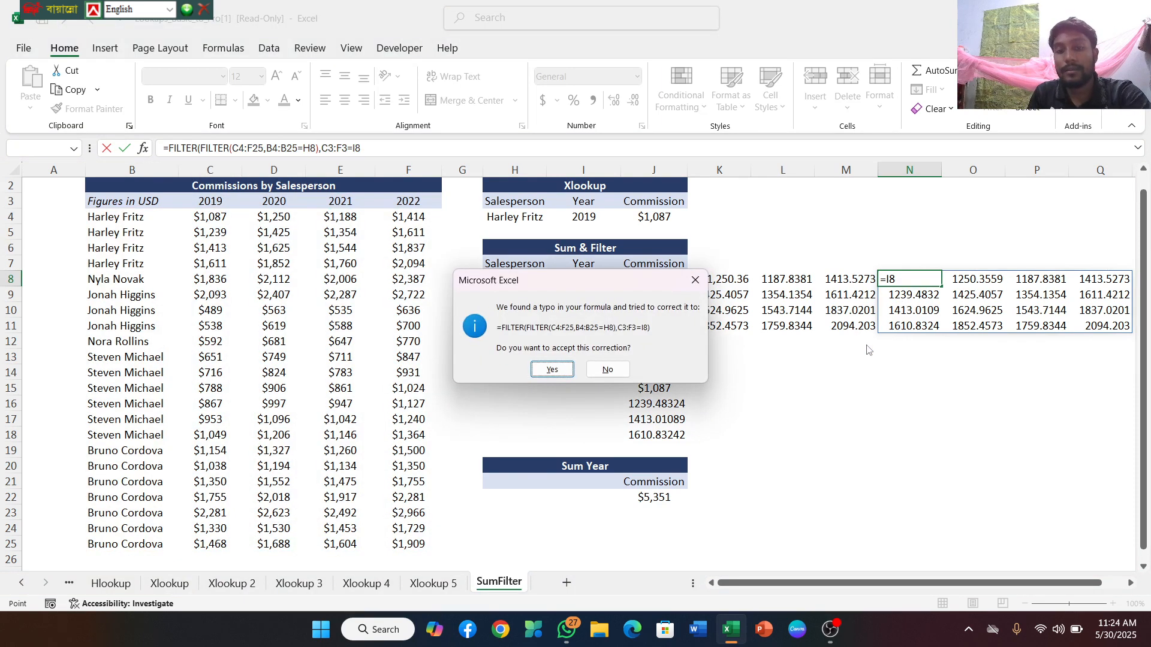
{"action": "left_click", "coordinate": [553, 370]}
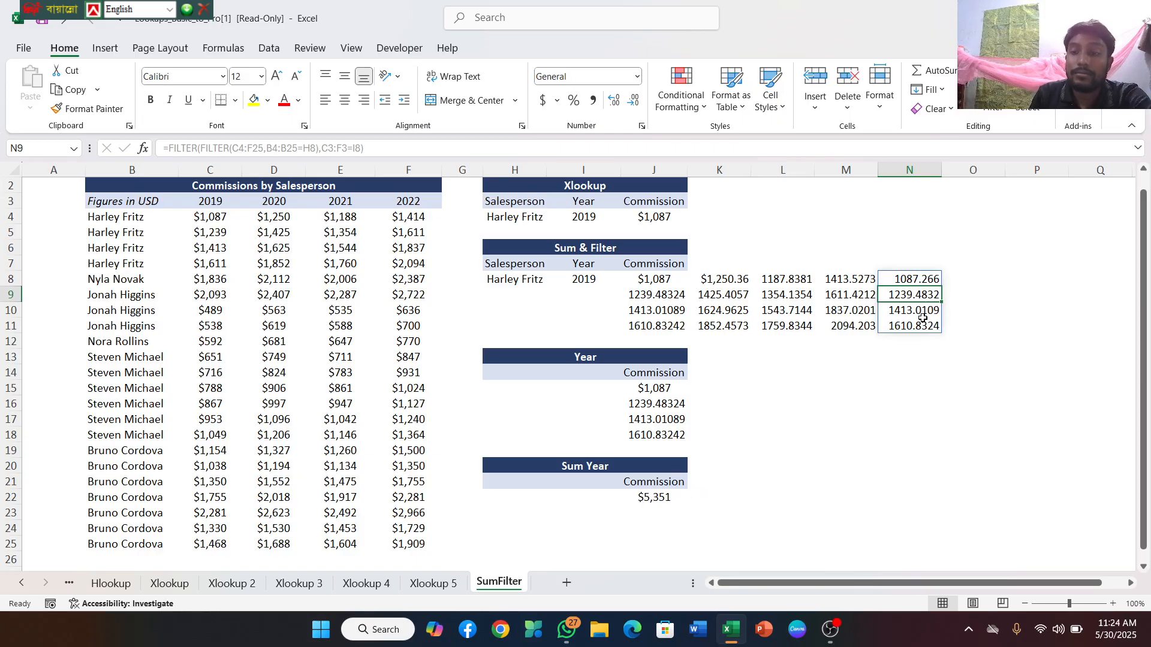
Wrap the nested FILTER formula in N8 in a SUM function and enter it, accepting the suggested correction
{"action": "left_click", "coordinate": [904, 280]}
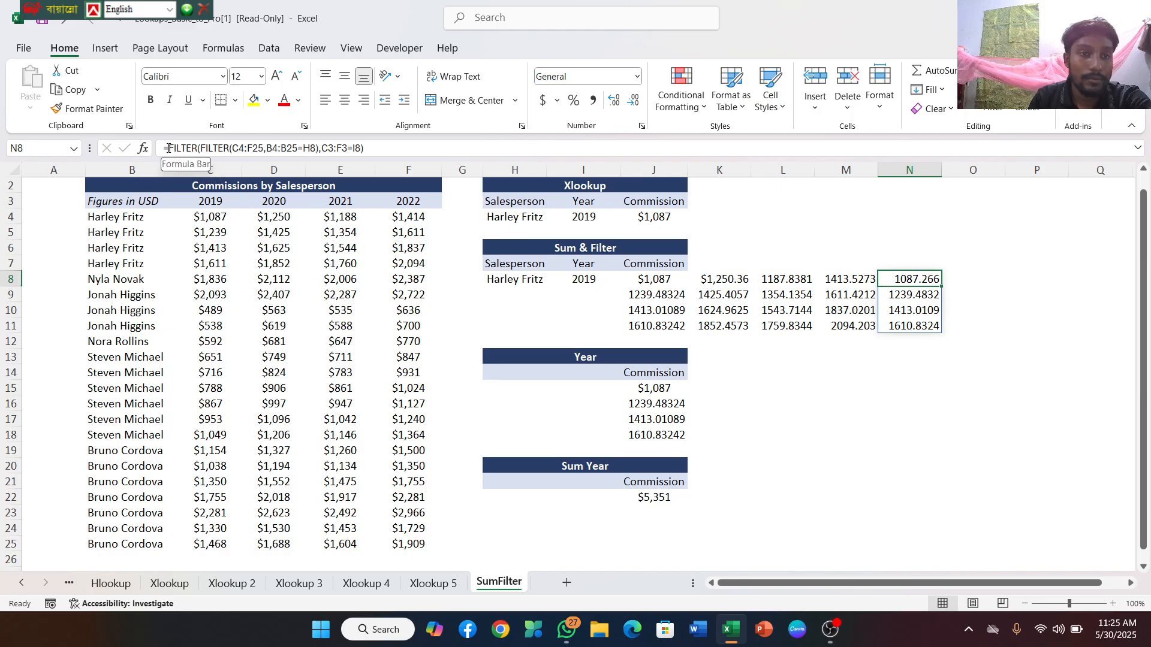
{"action": "left_click", "coordinate": [168, 148]}
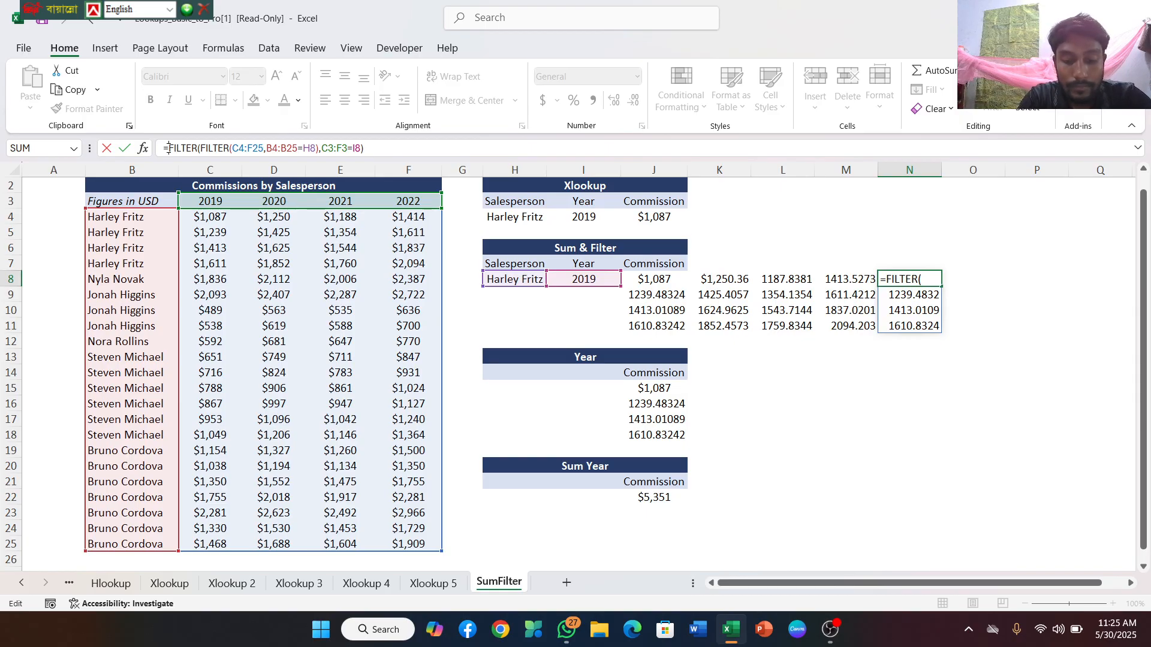
{"action": "type", "text": "sum"}
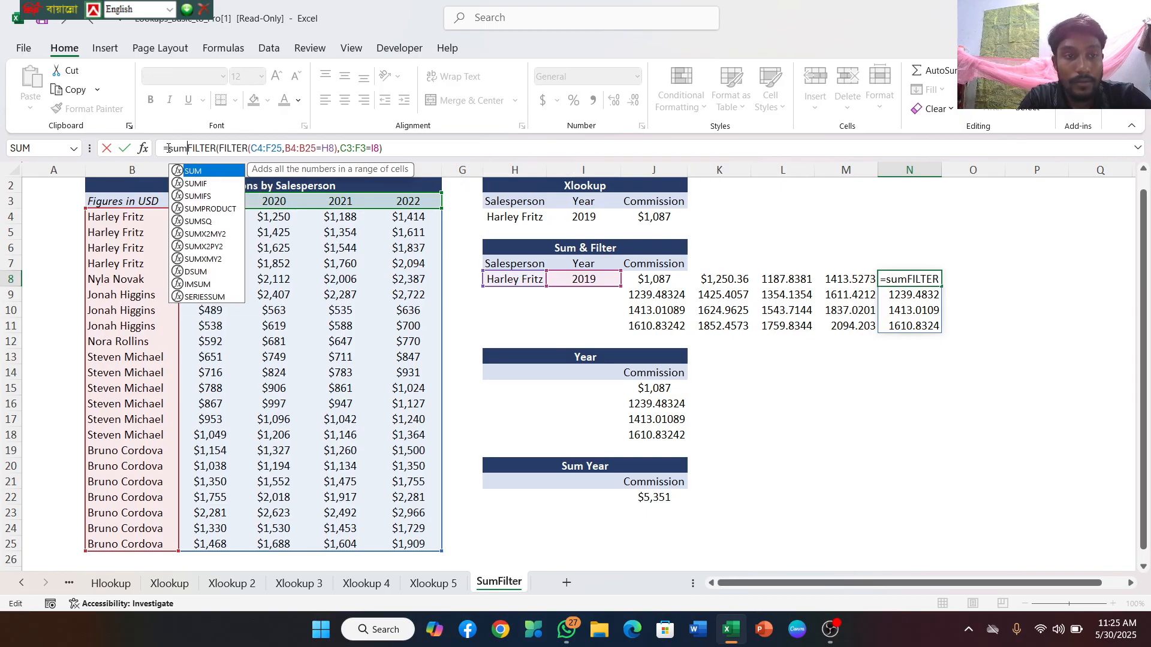
{"action": "double_click", "coordinate": [189, 172]}
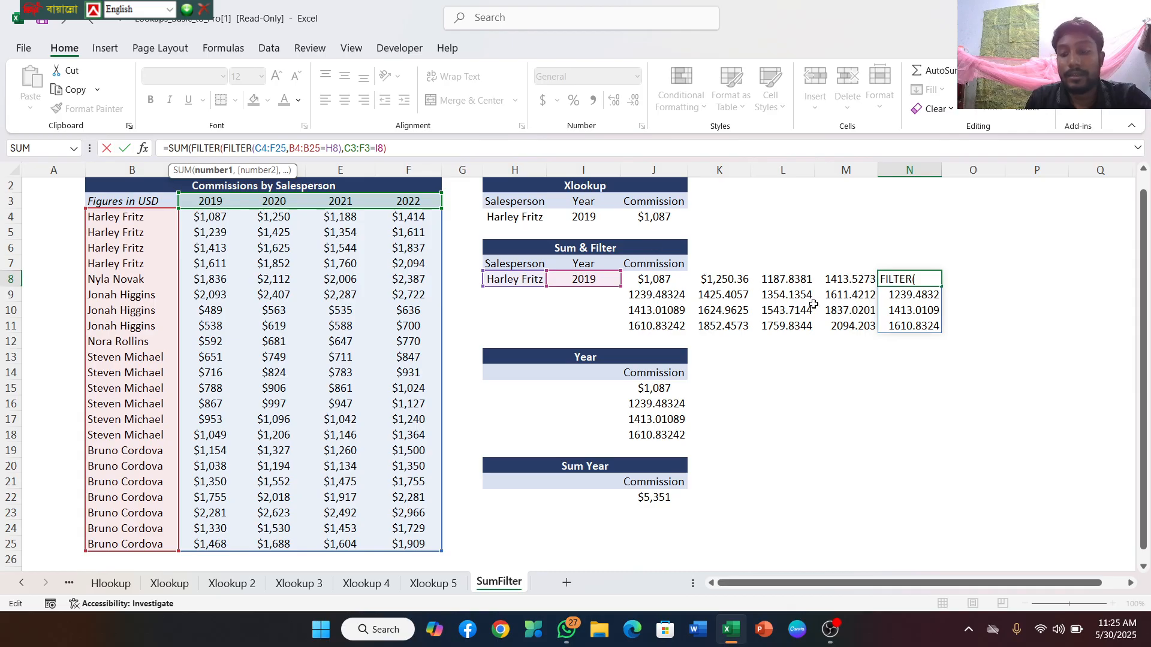
{"action": "key", "text": "Return"}
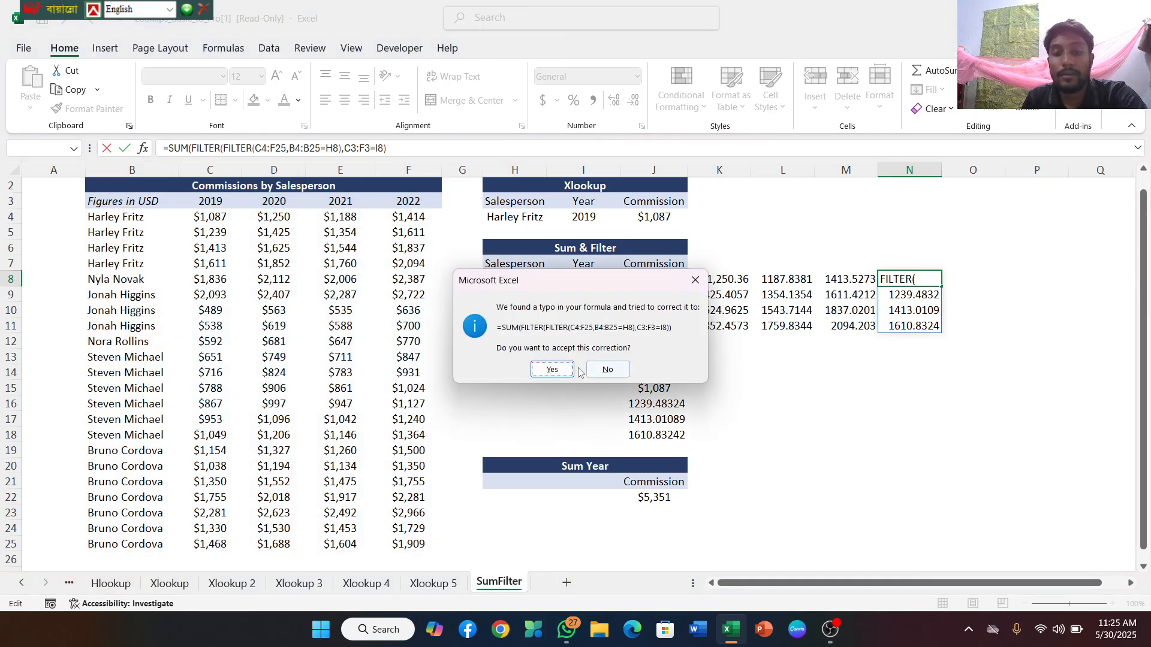
{"action": "left_click", "coordinate": [550, 369]}
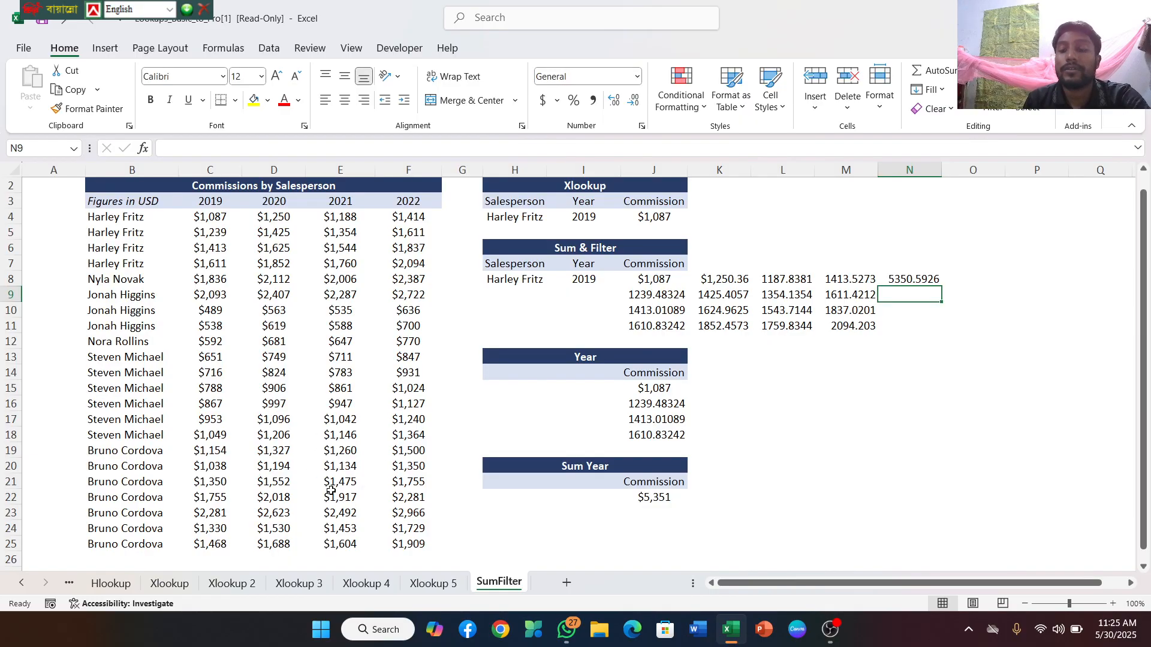
{"action": "left_click", "coordinate": [835, 629]}
{"action": "left_click", "coordinate": [835, 629]}
{"action": "left_click", "coordinate": [836, 629]}
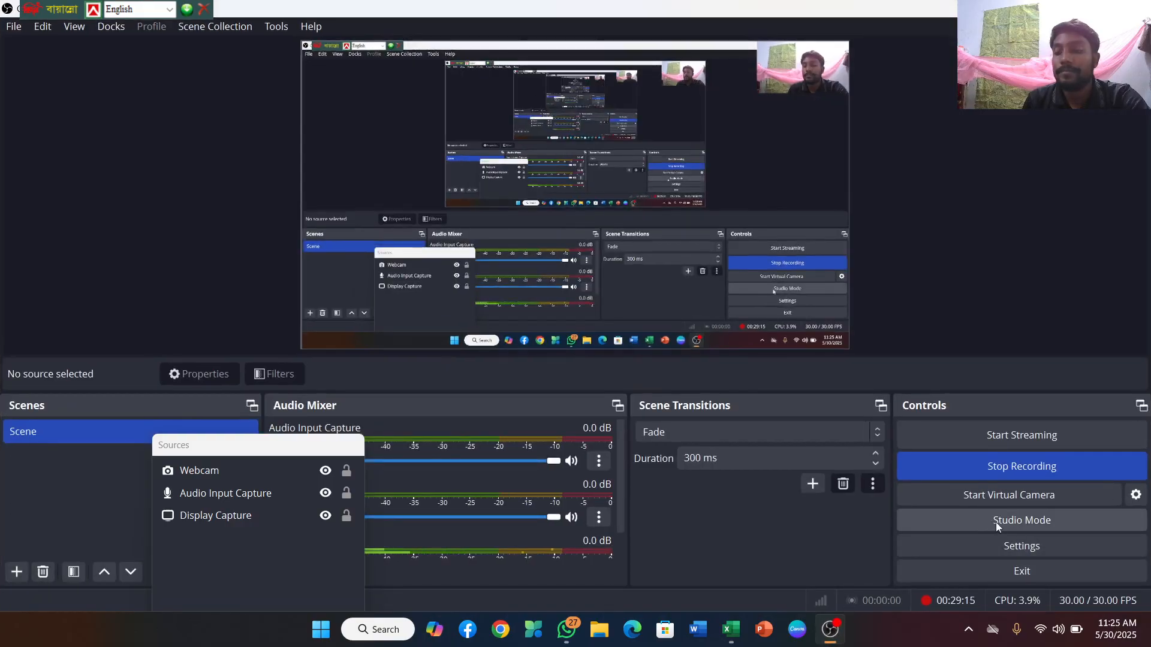